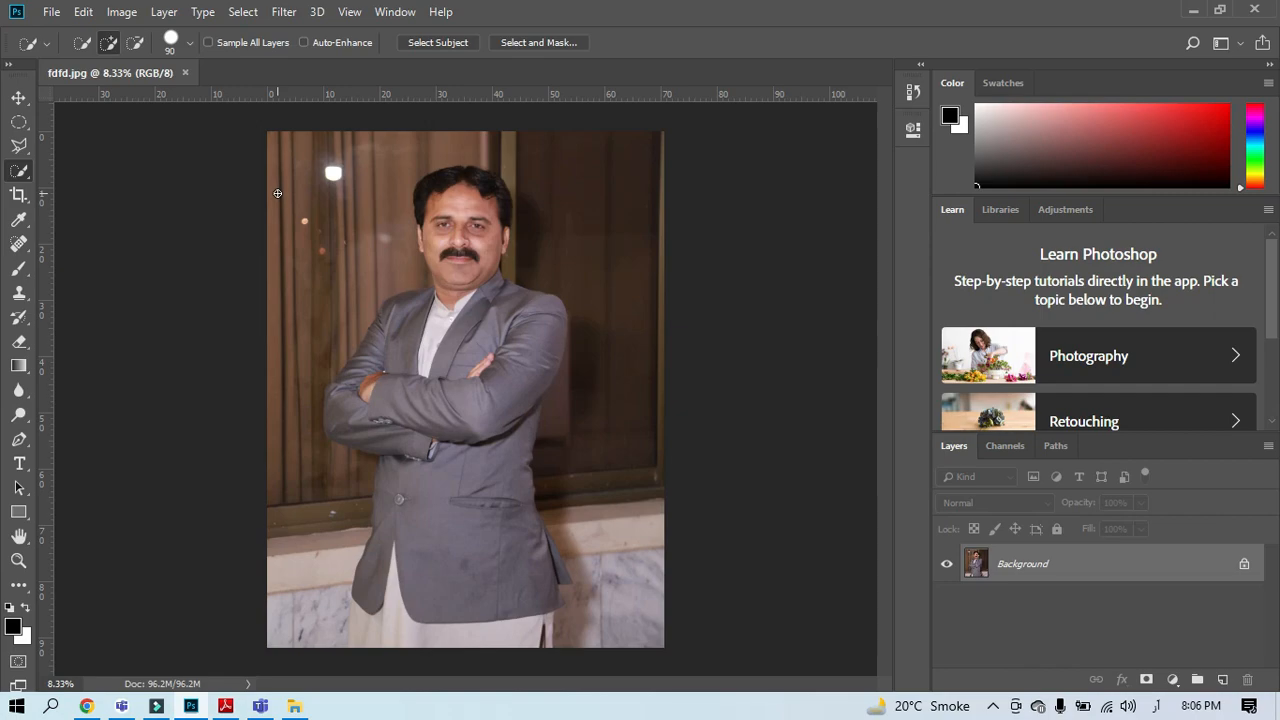
Step: Select the man in the photo automatically with the Quick Selection tool's Select Subject option, and clear the selection
left_click(18, 98)
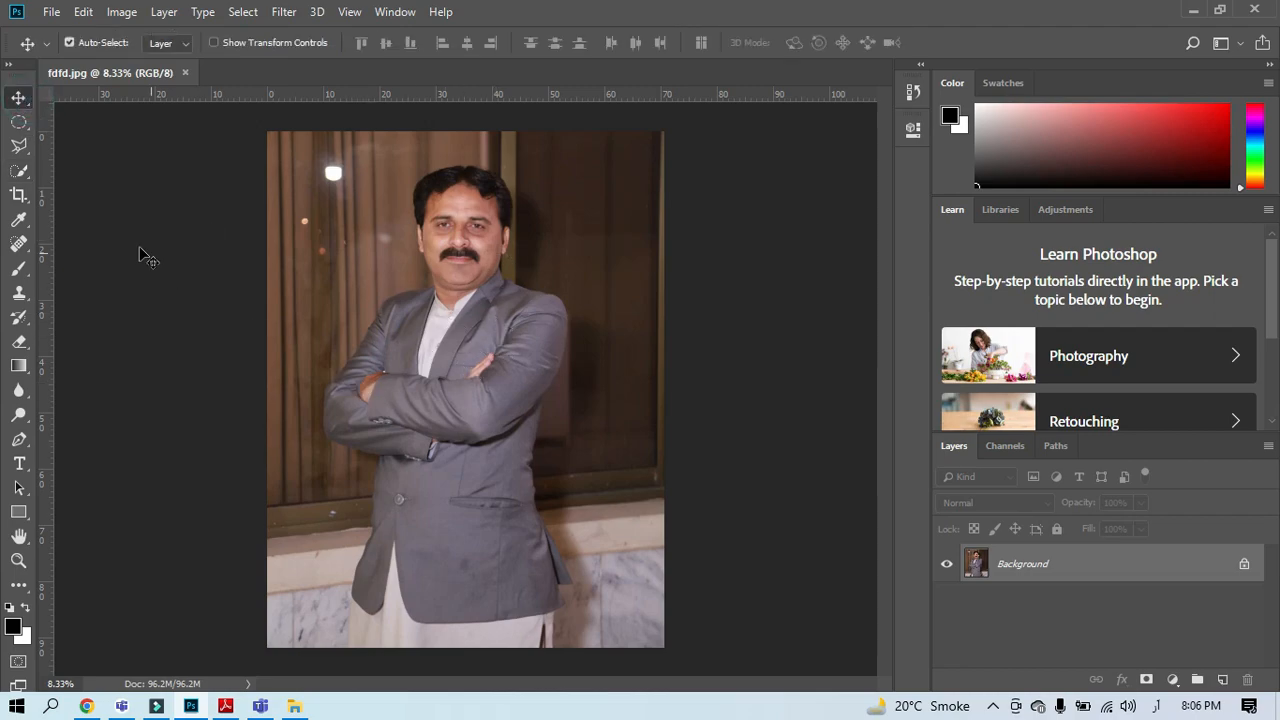
left_click(20, 172)
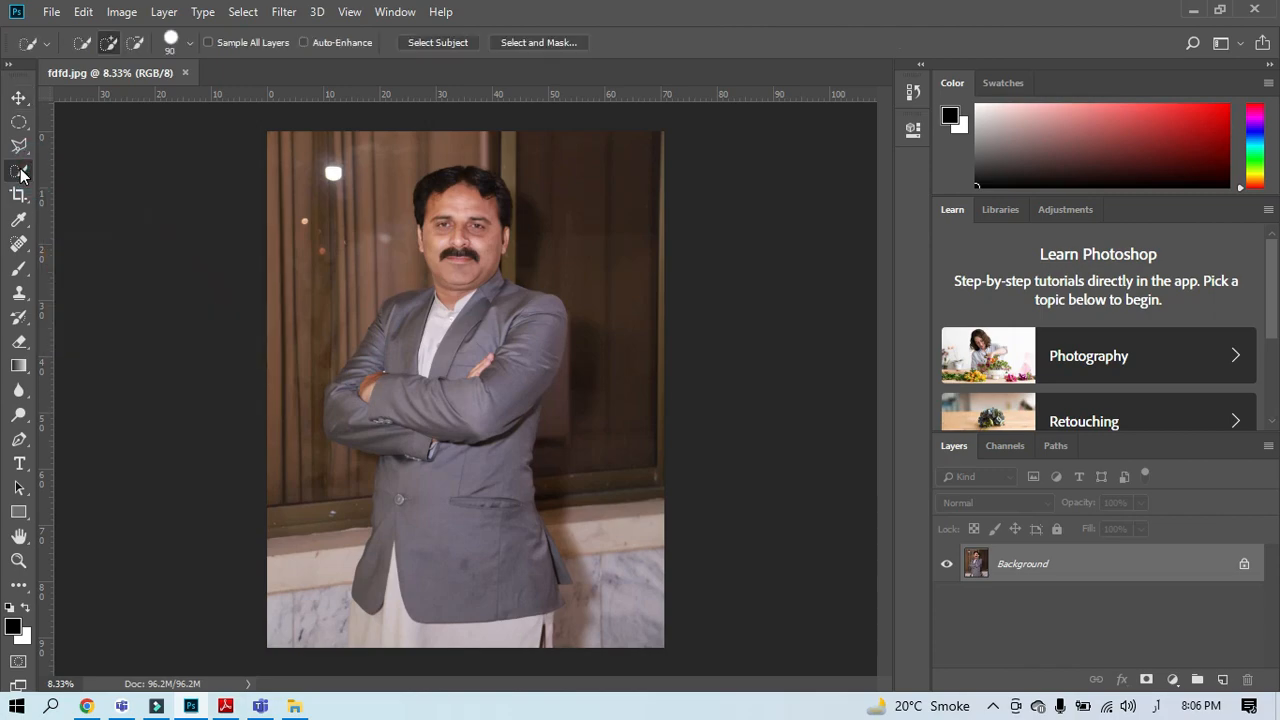
left_click(385, 46)
left_click(492, 52)
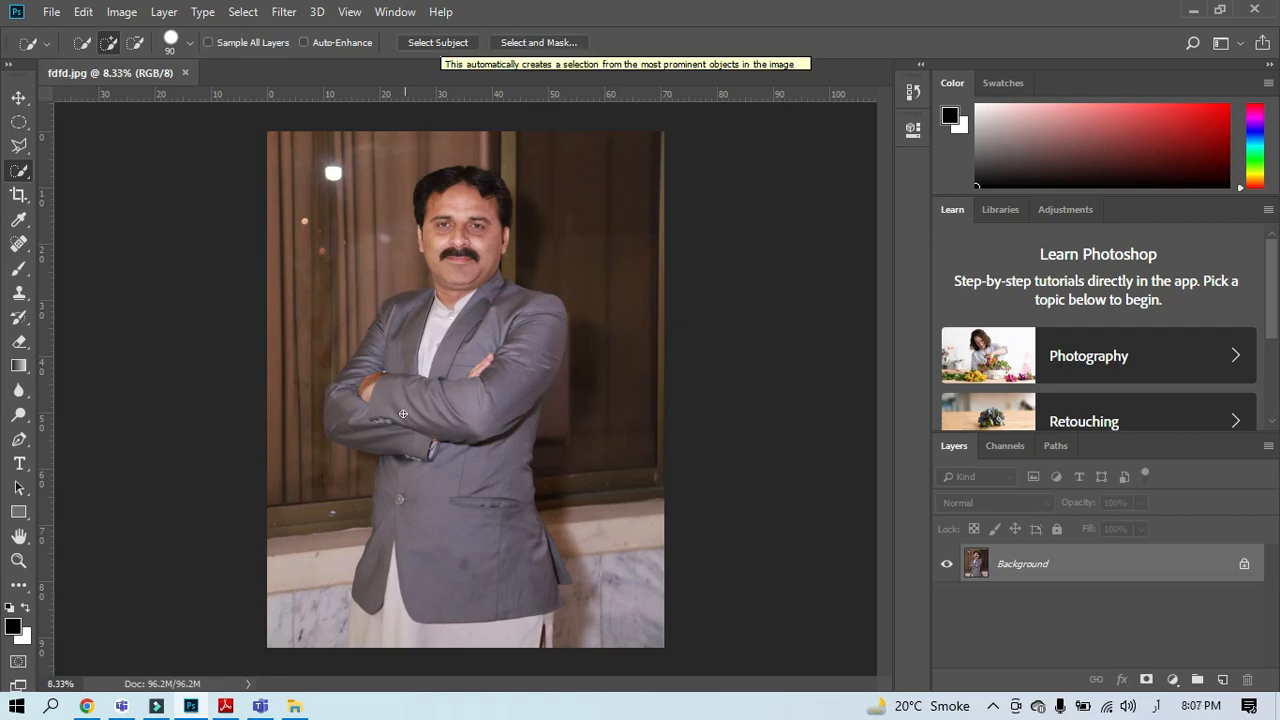
left_click(426, 44)
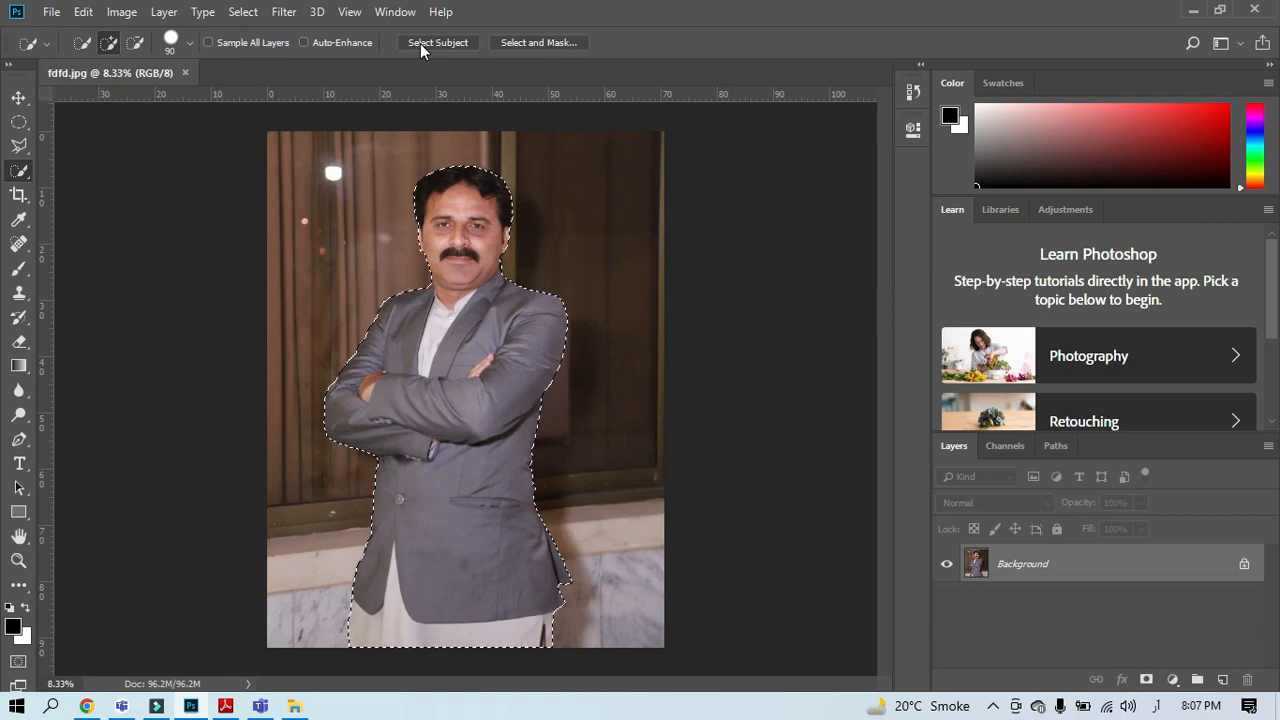
key("ctrl+d")
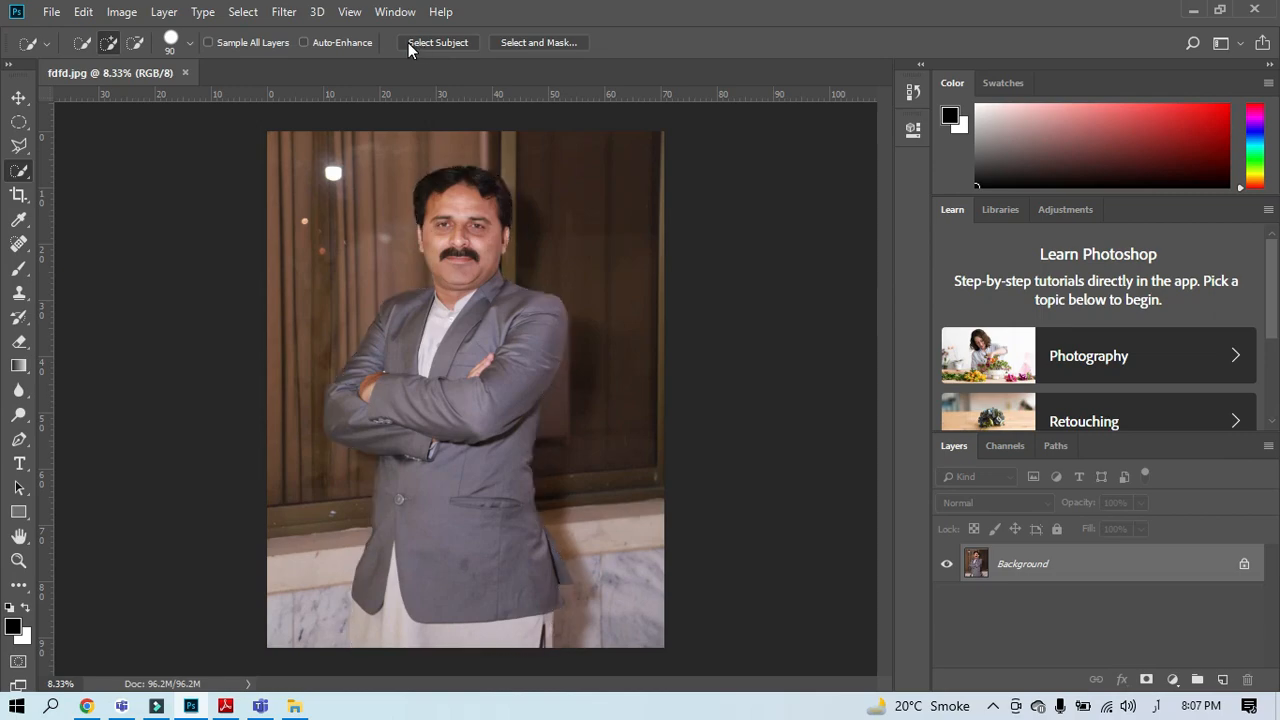
Step: Reselect the man by running the Subject command for selections, and deselect him
left_click(247, 12)
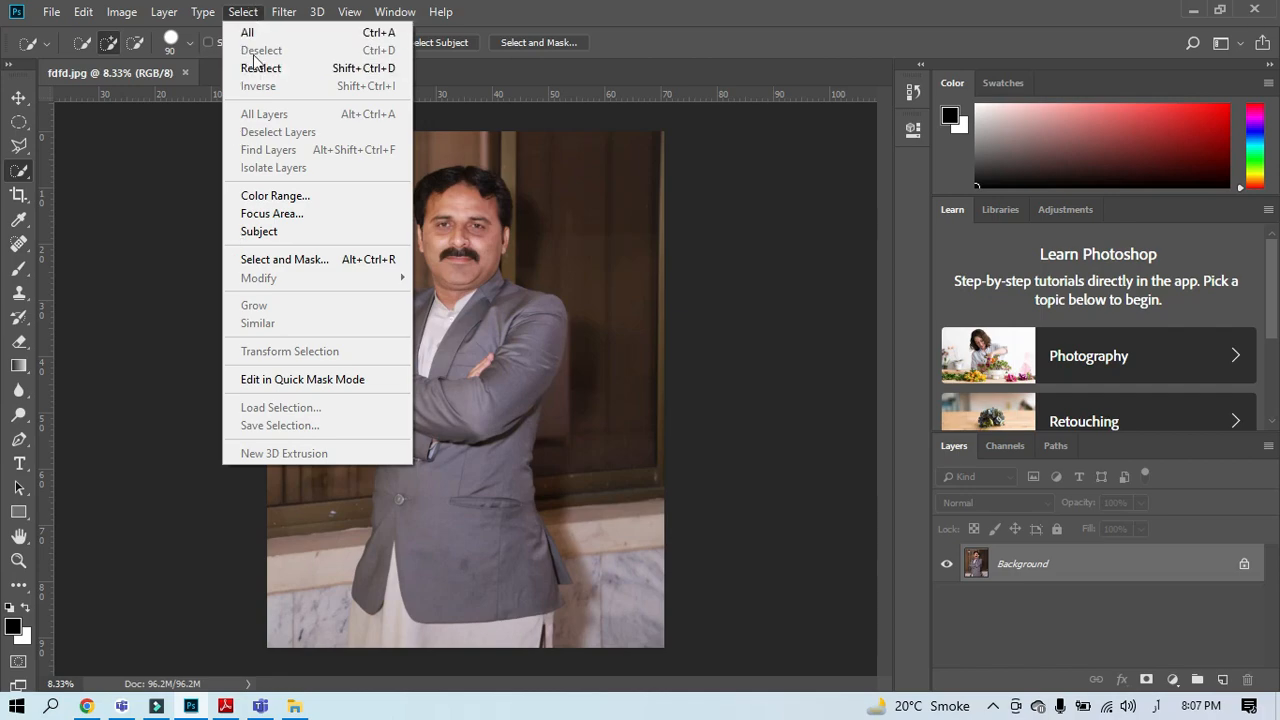
left_click(296, 232)
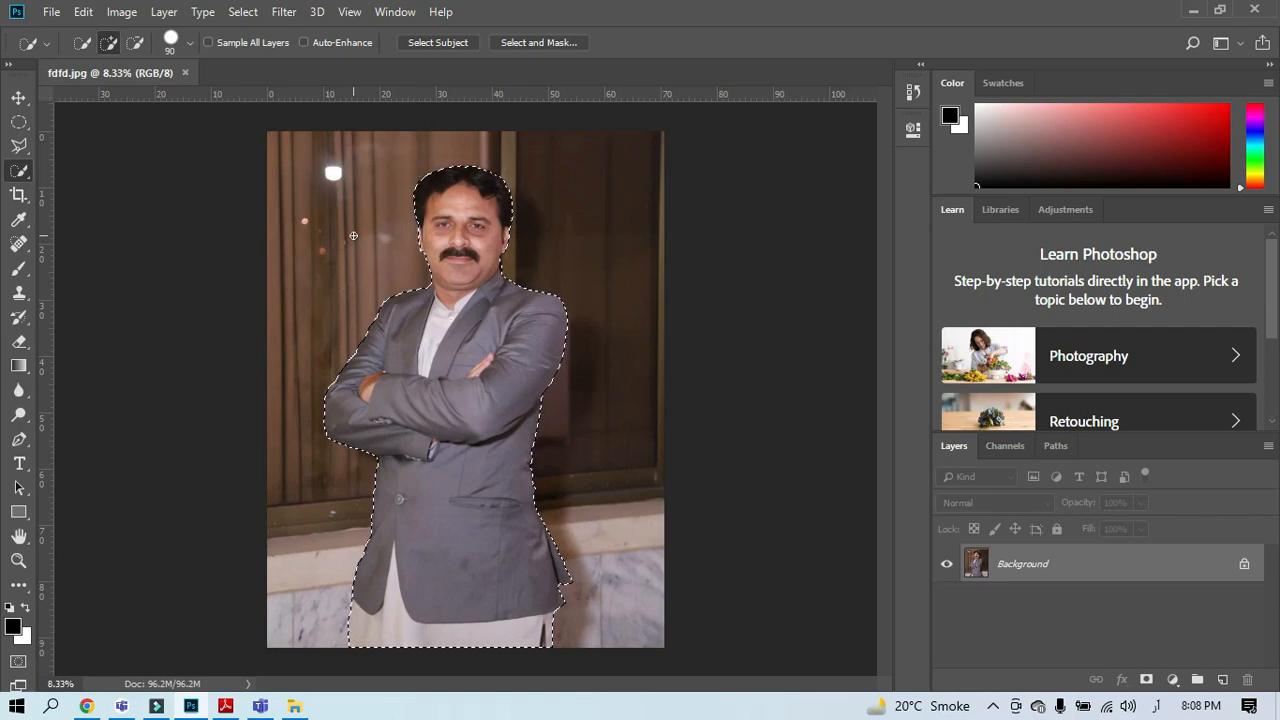
key("ctrl+d")
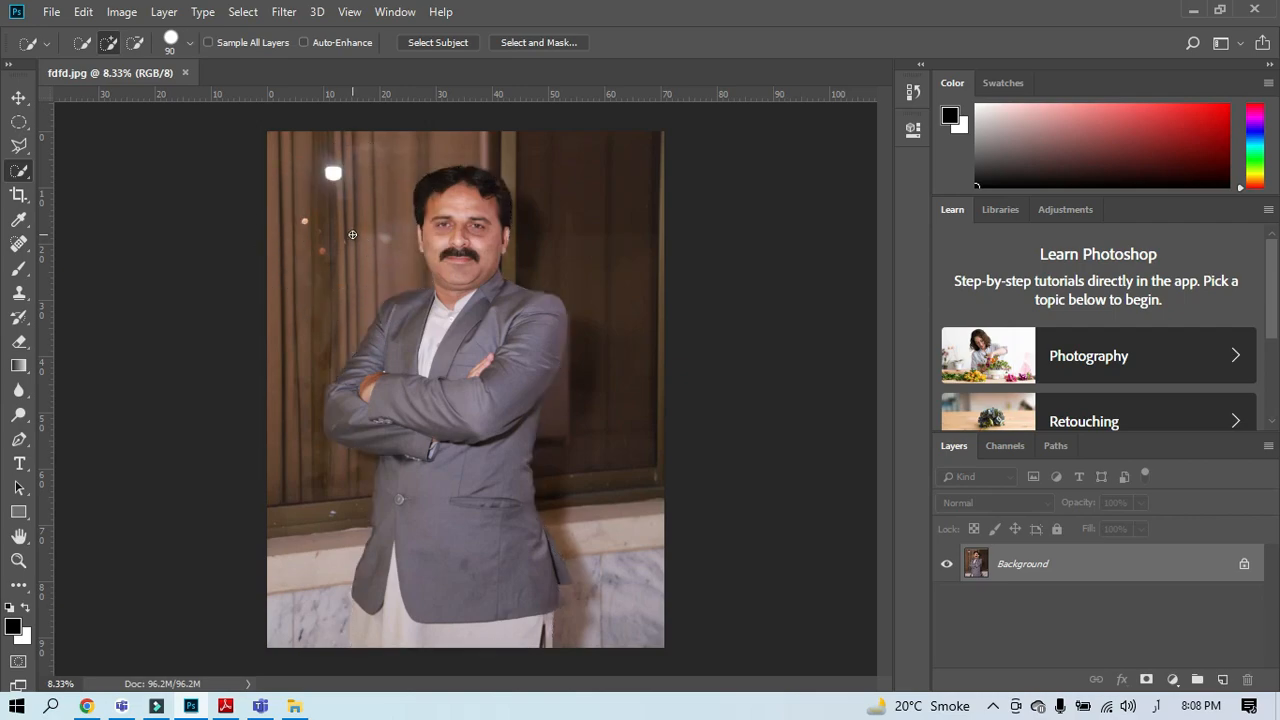
Step: Close fdfd.jpg and switch to Adobe Reader to show page 3 of class 04.pdf
left_click(185, 72)
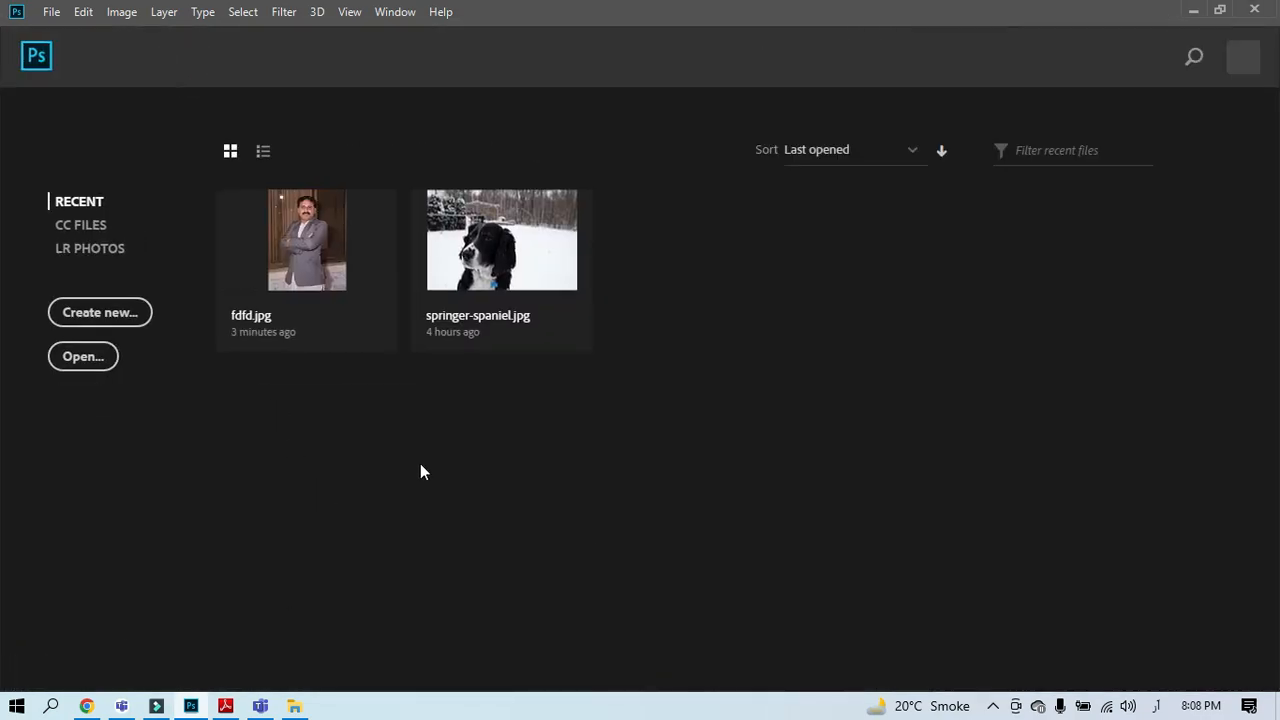
left_click(226, 706)
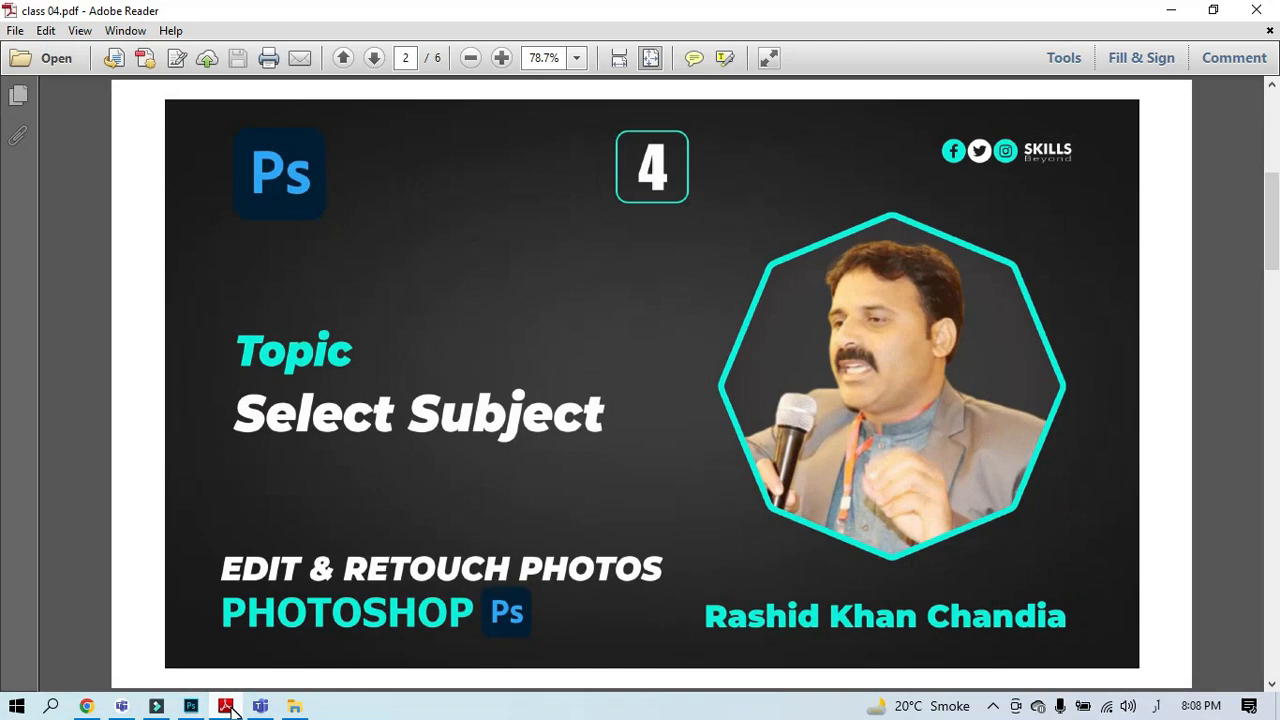
key("Right")
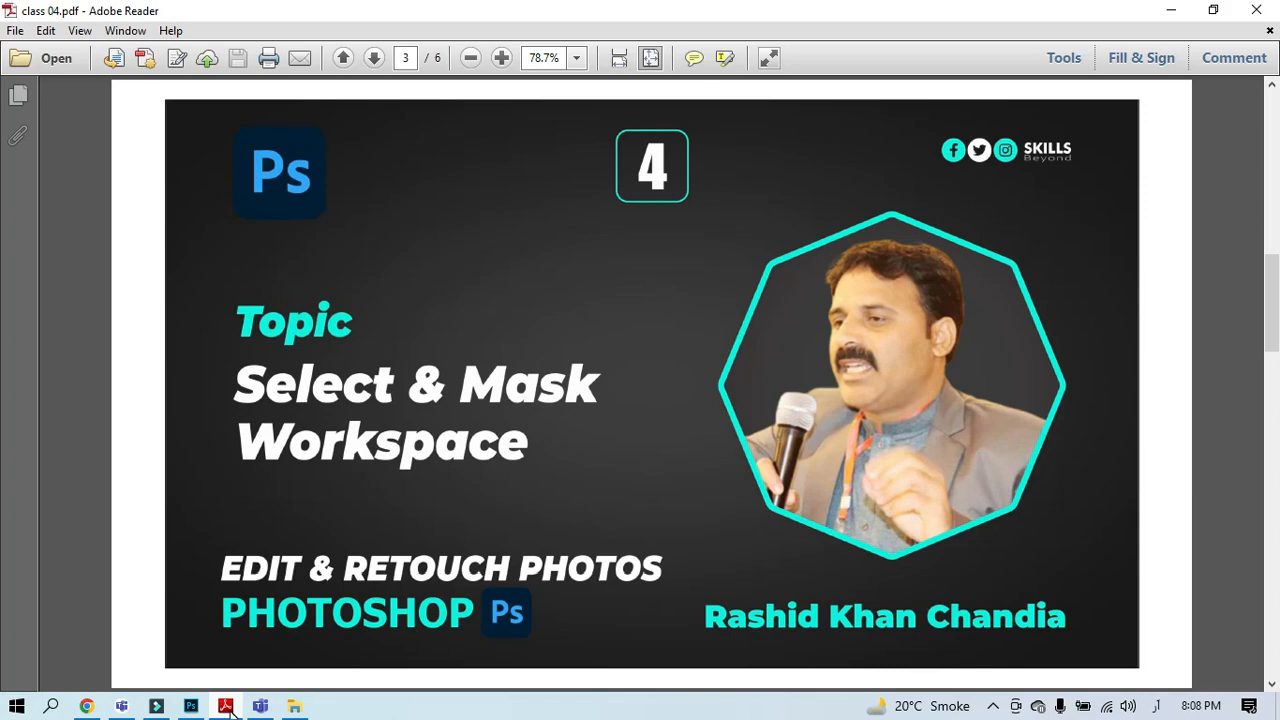
Step: Return to Photoshop and open the recent file springer-spaniel.jpg
left_click(1180, 24)
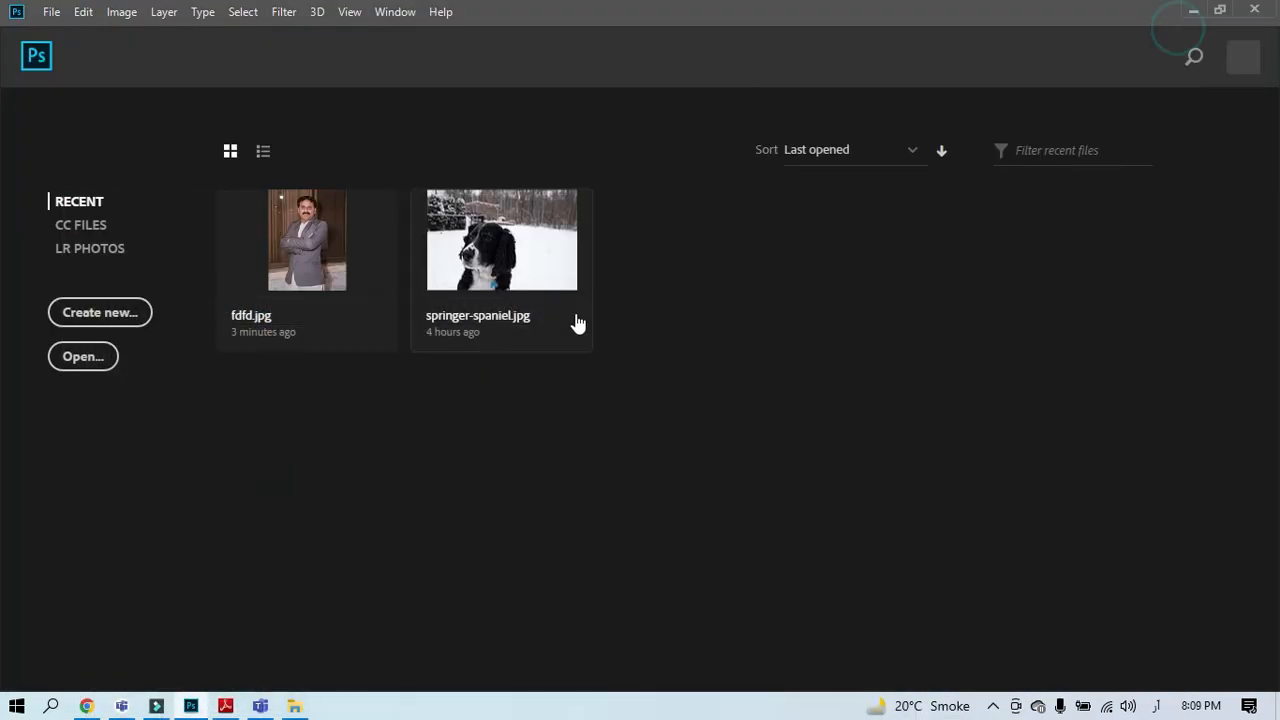
left_click(513, 287)
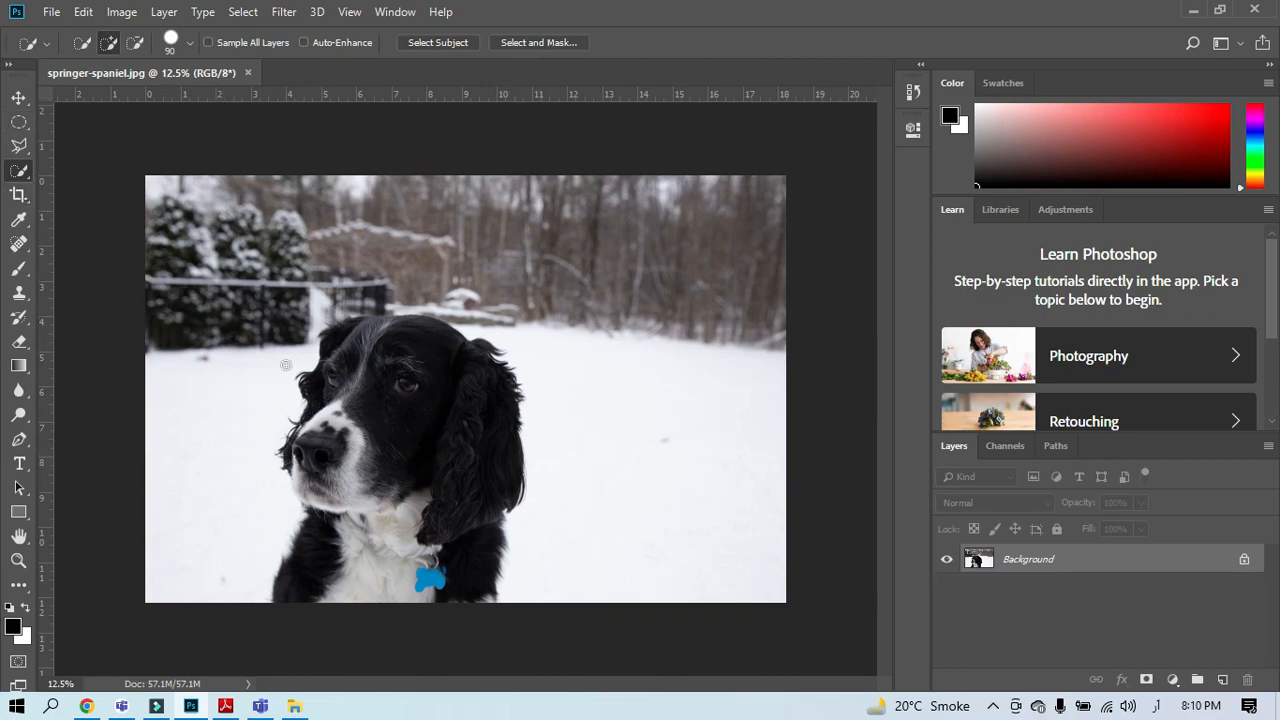
Step: Select the dog's head, chest and body by painting over them with the Quick Selection tool
left_click_drag(371, 334, 437, 426)
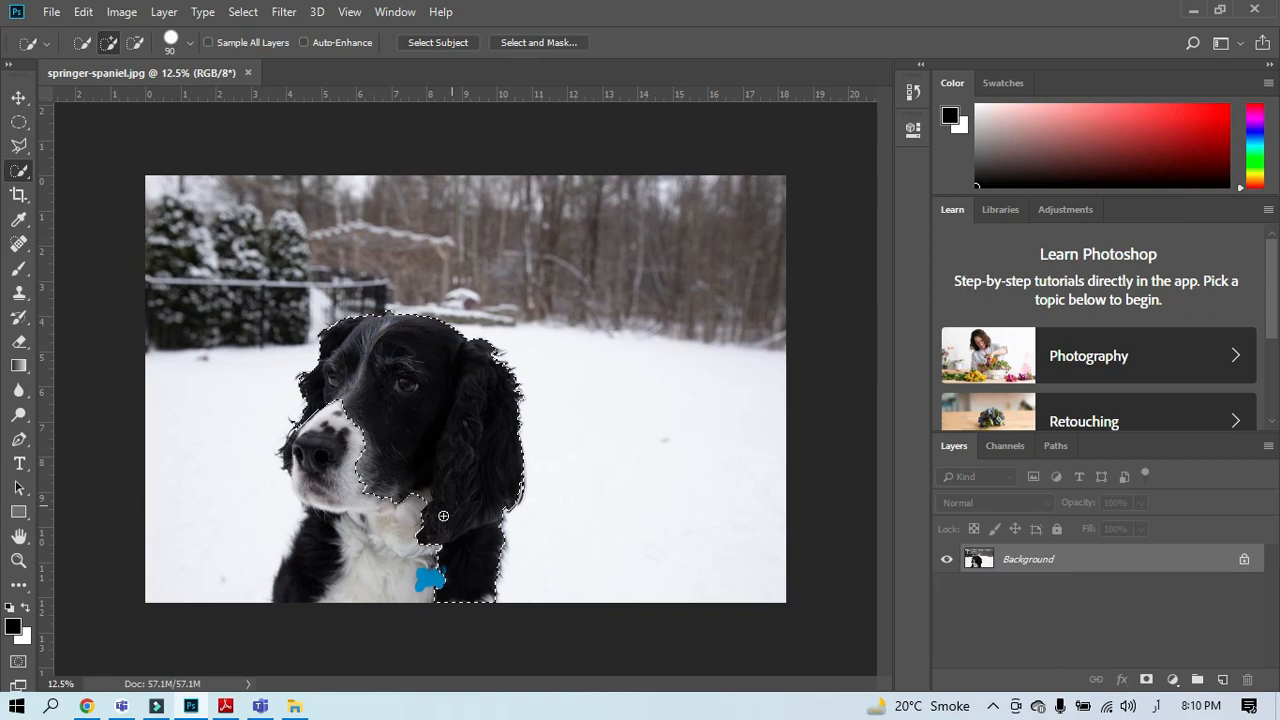
left_click_drag(443, 516, 320, 574)
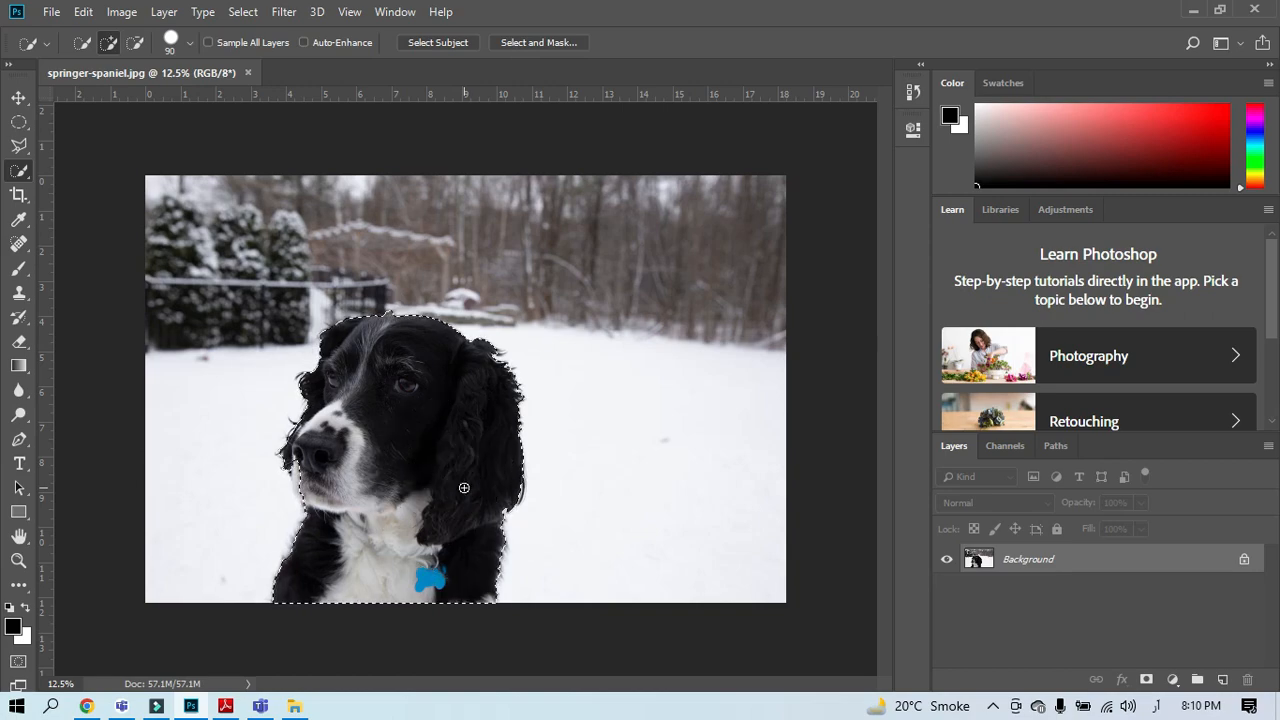
Step: Subtract the stray background bump above the dog's head from the selection
key("ctrl+plus")
key("ctrl+plus")
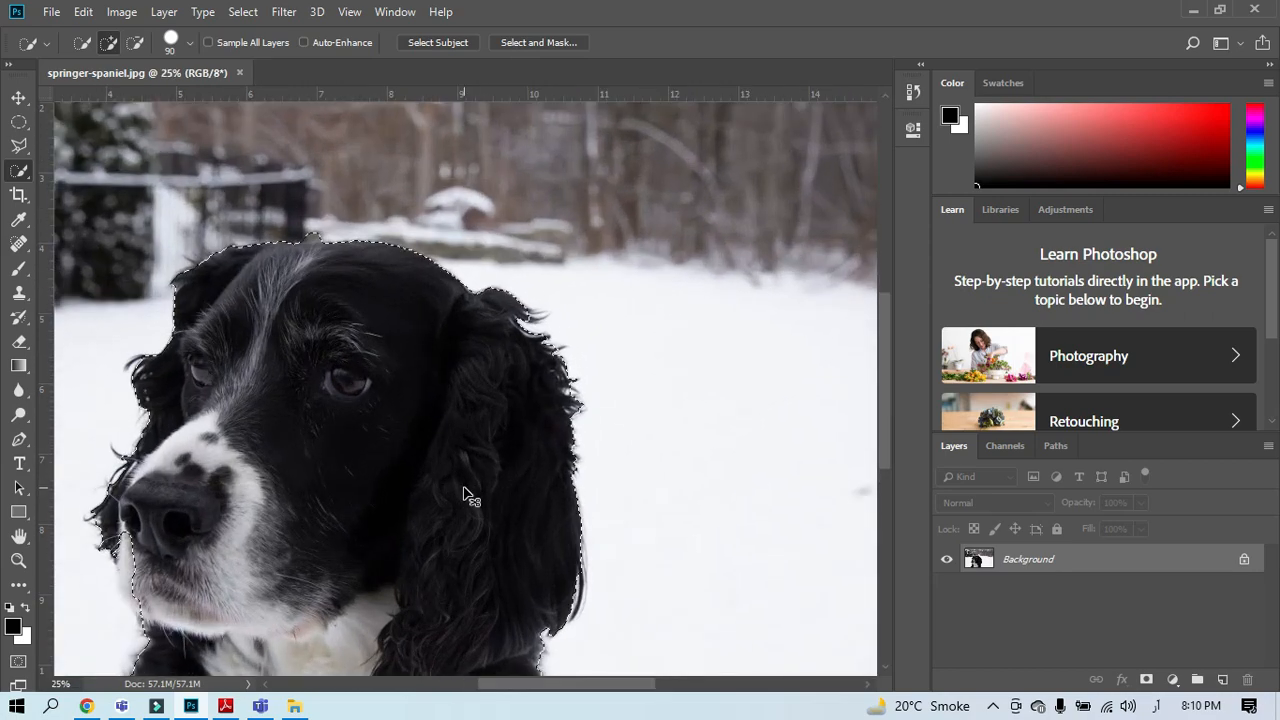
key("ctrl+plus")
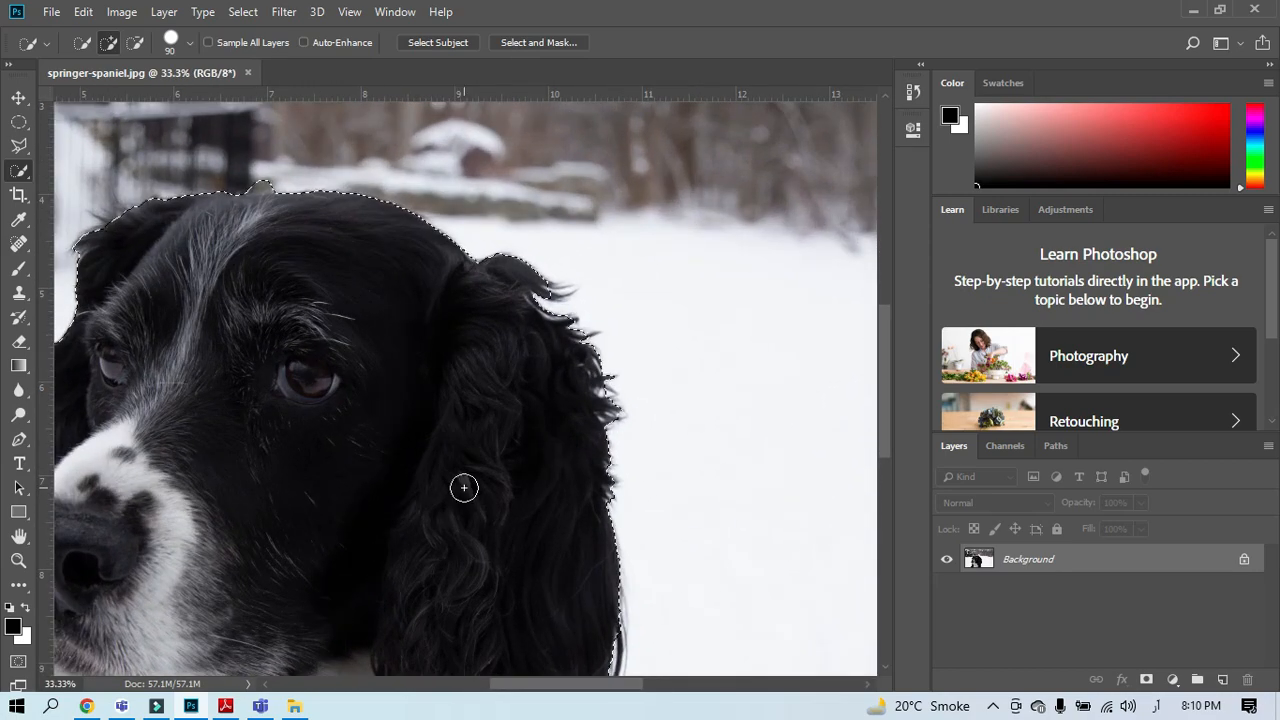
left_click_drag(296, 385, 383, 477)
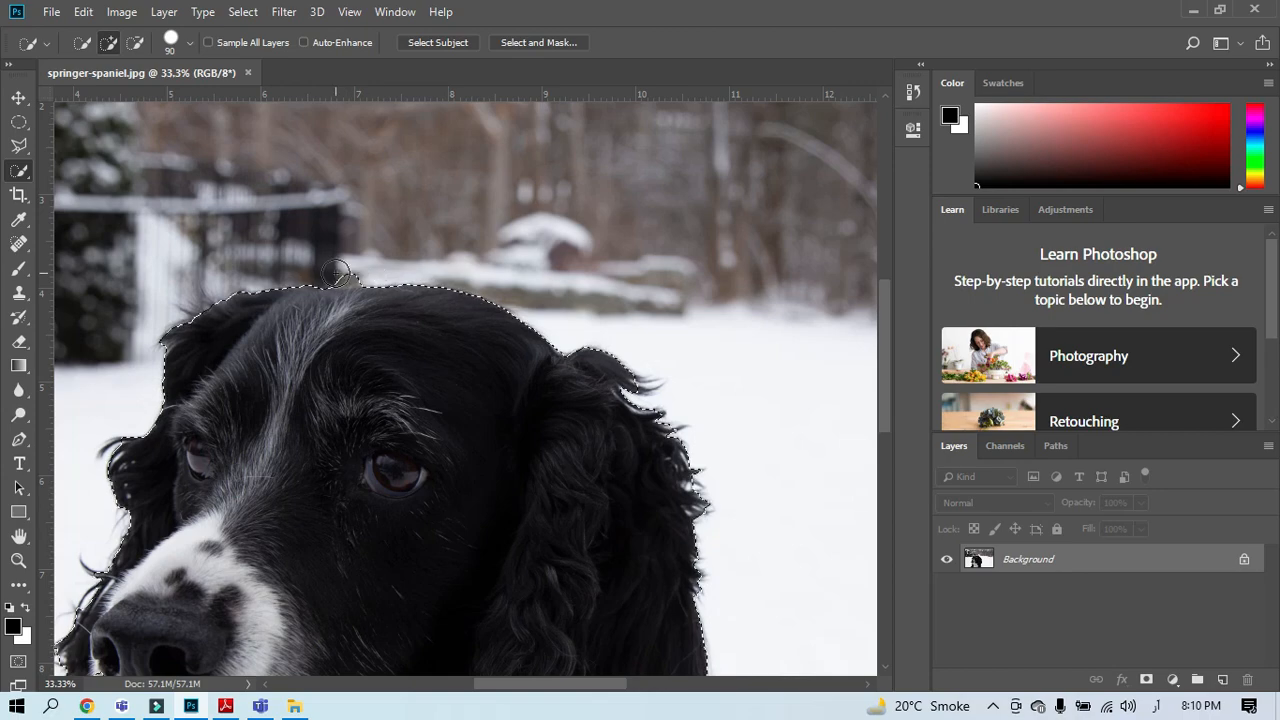
left_click(136, 43)
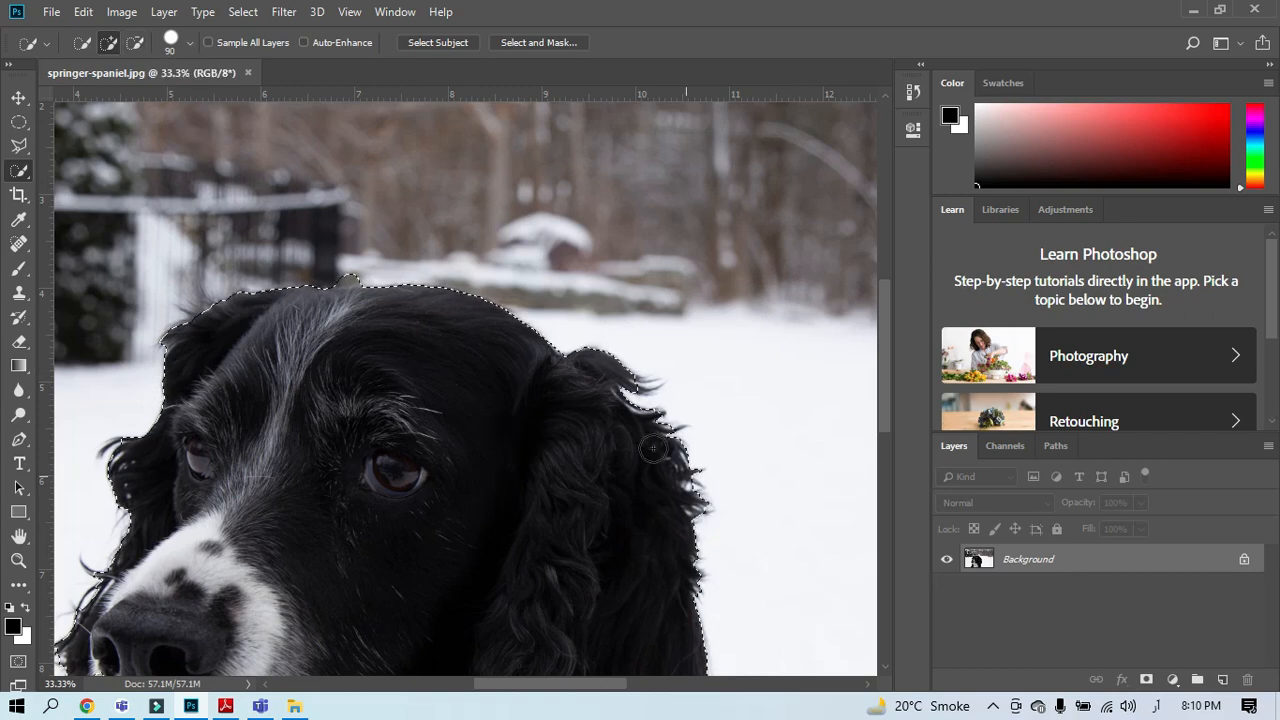
left_click_drag(346, 273, 351, 238)
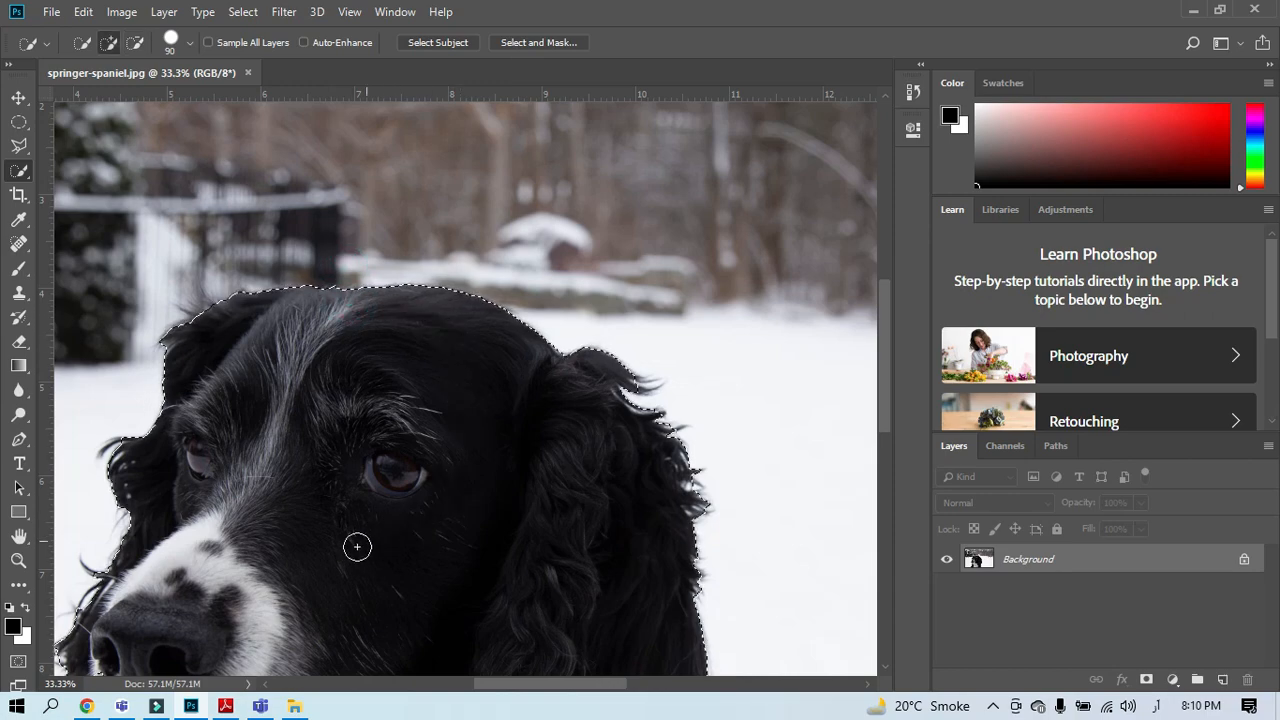
Step: Add the missing outer edge of the dog's white muzzle to the selection
key("space")
mouse_move(257, 522)
left_mouse_down()
mouse_move(412, 394)
mouse_move(498, 245)
left_mouse_up()
left_click_drag(400, 466, 403, 391)
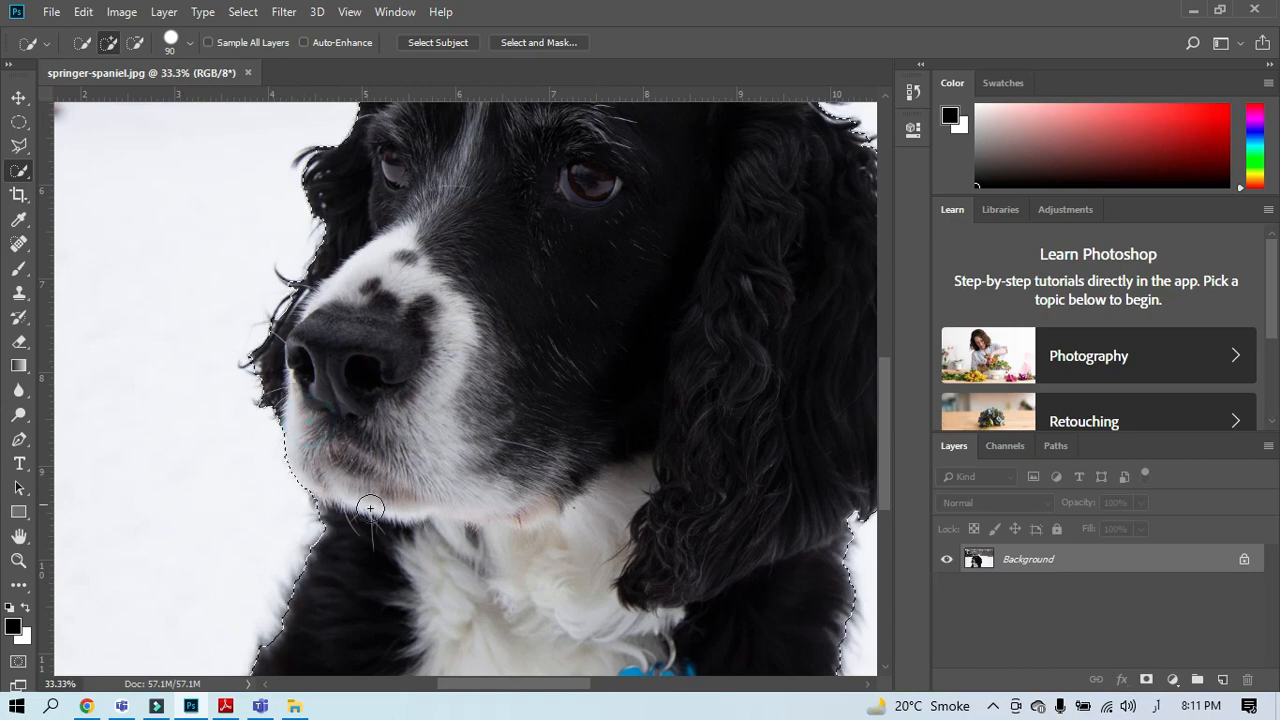
Step: Examine the selection outline around the whole dog and closely along the curly fur of its ear
key("ctrl+minus")
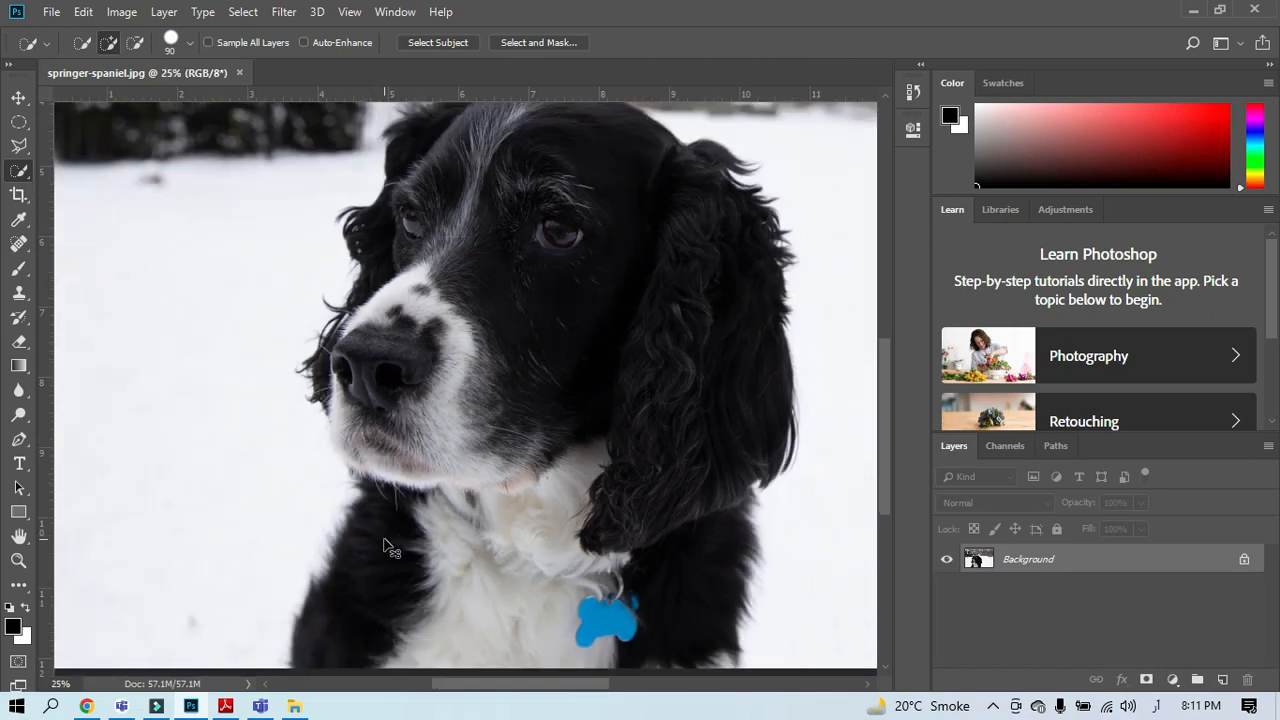
key("ctrl+minus")
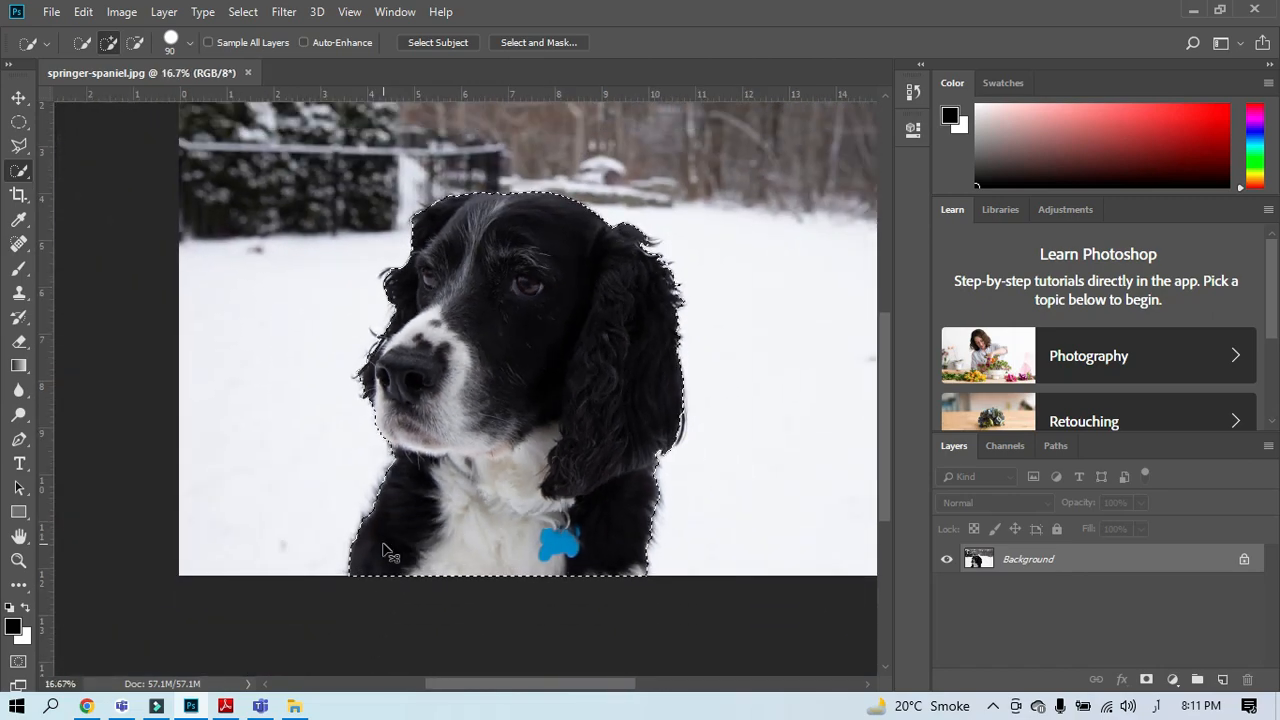
key("ctrl+plus")
key("ctrl+plus")
left_click_drag(598, 510, 458, 552)
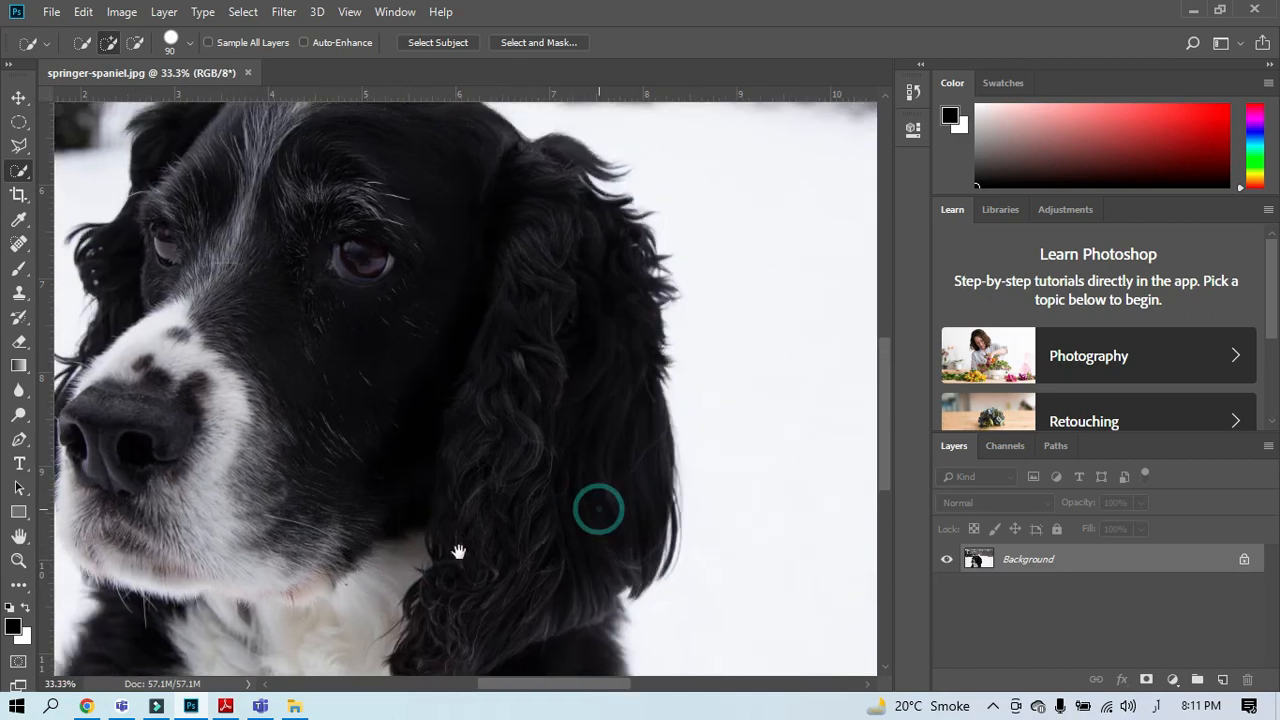
left_click(597, 480)
key("ctrl+plus")
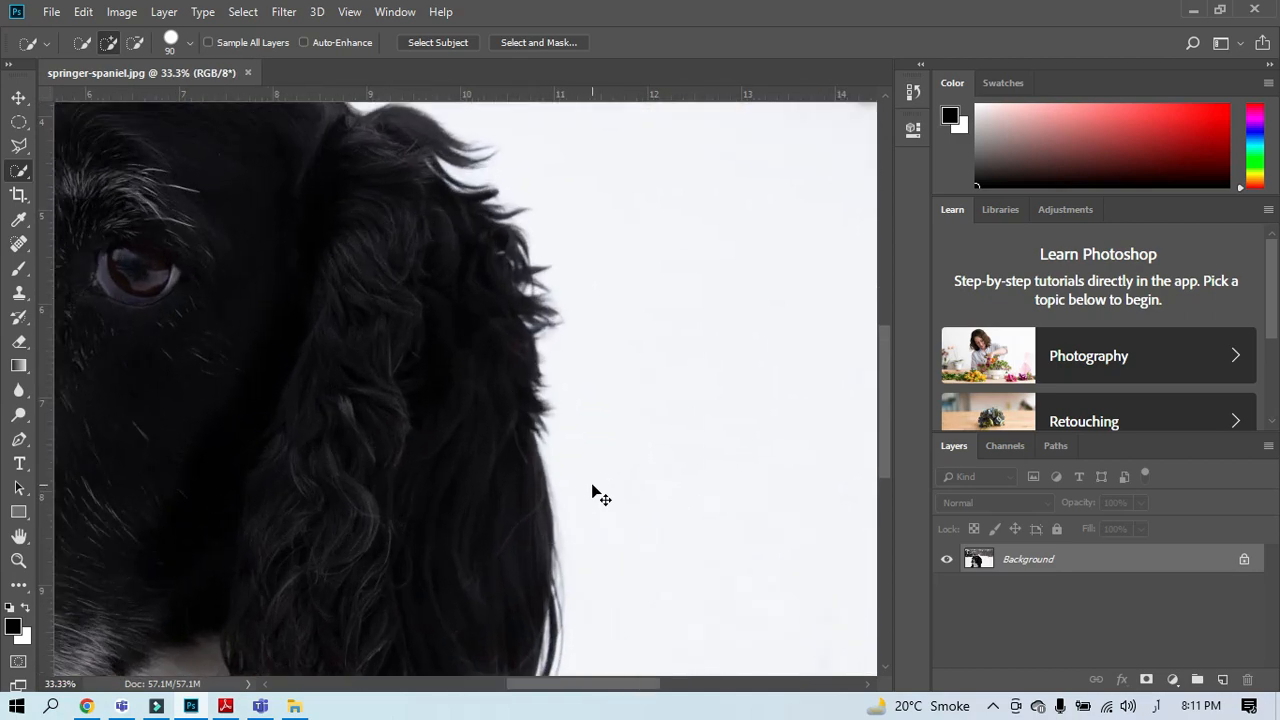
key("ctrl+plus")
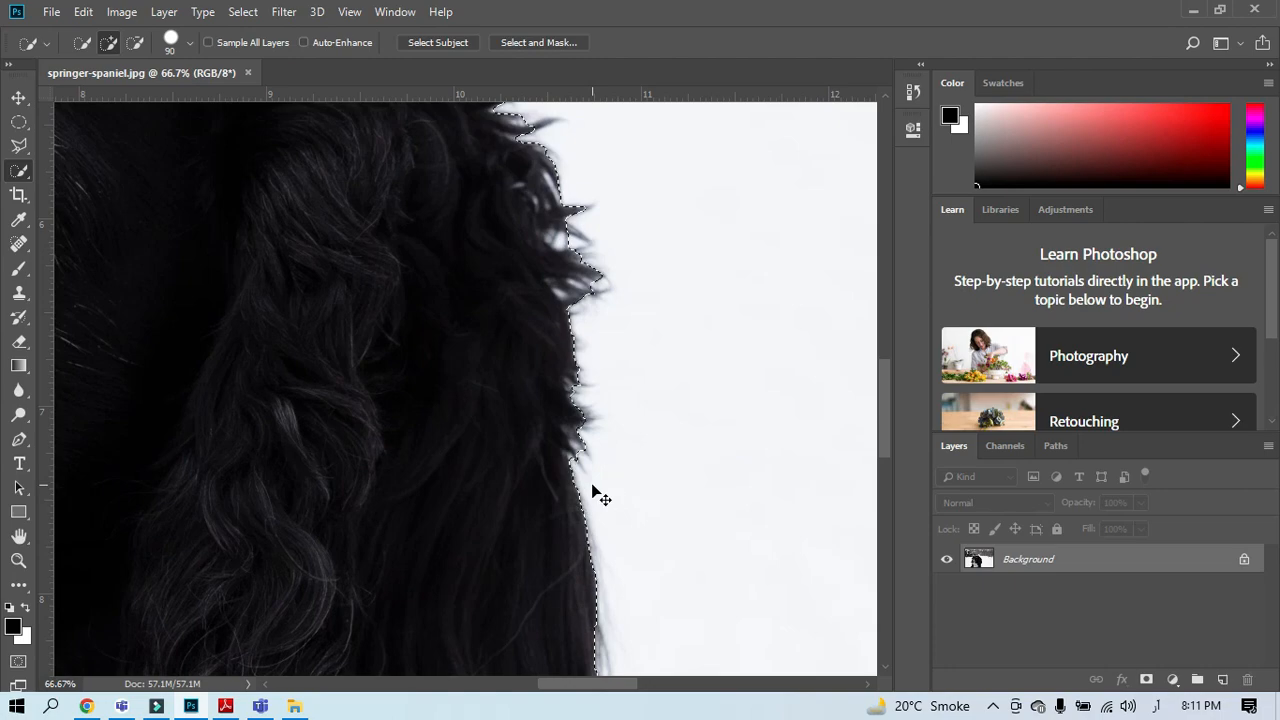
key("ctrl+minus")
key("ctrl+minus")
key("ctrl+minus")
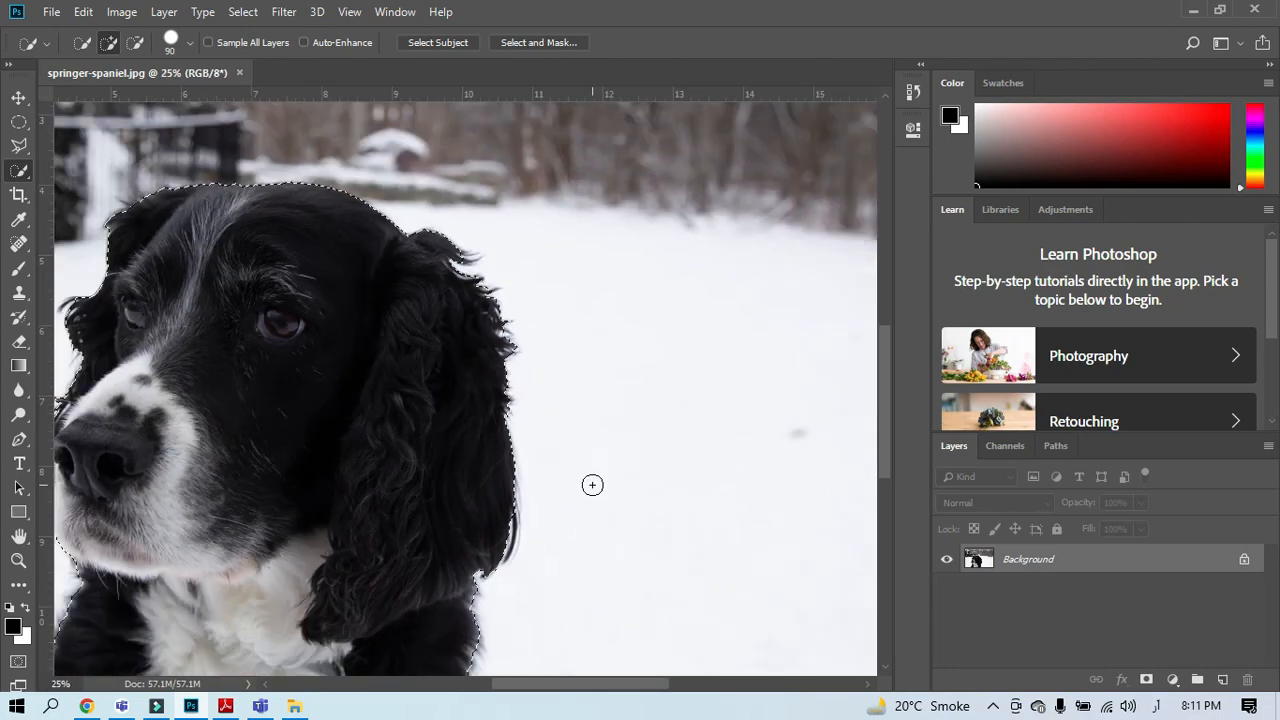
key("ctrl+minus")
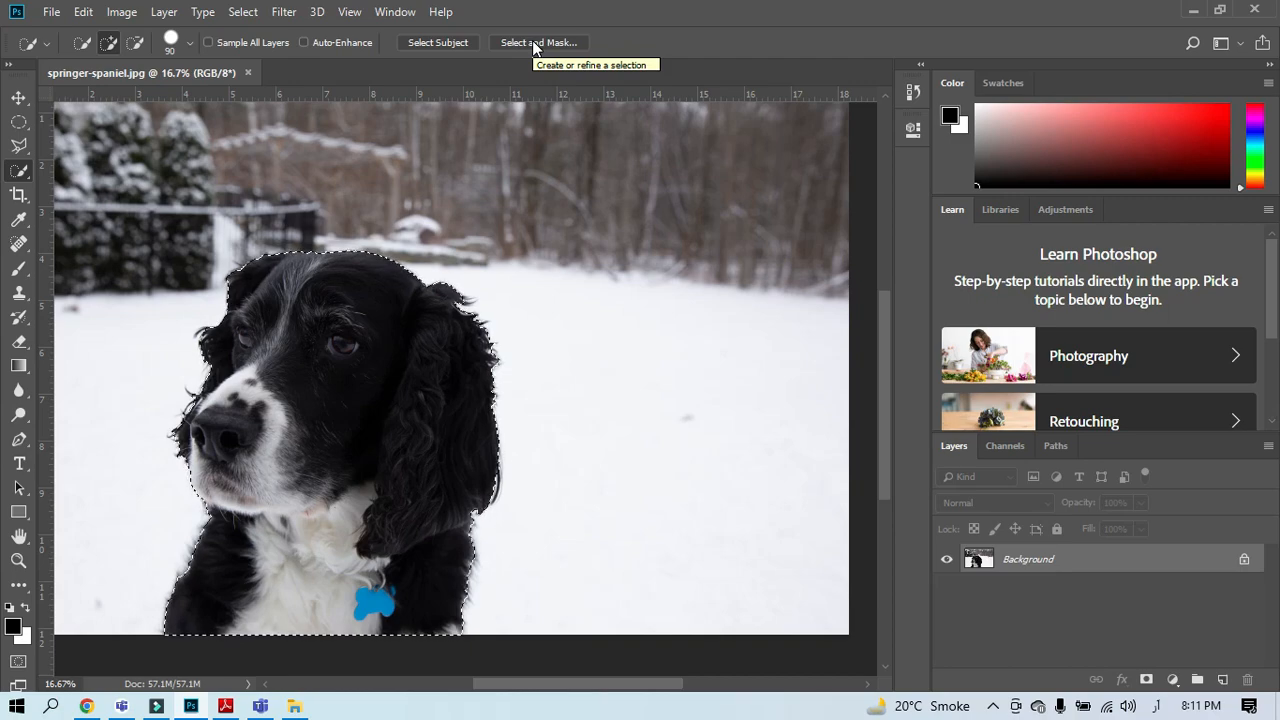
Step: Open the dog selection in the Select and Mask workspace and activate the Quick Selection Tool there
left_click(241, 14)
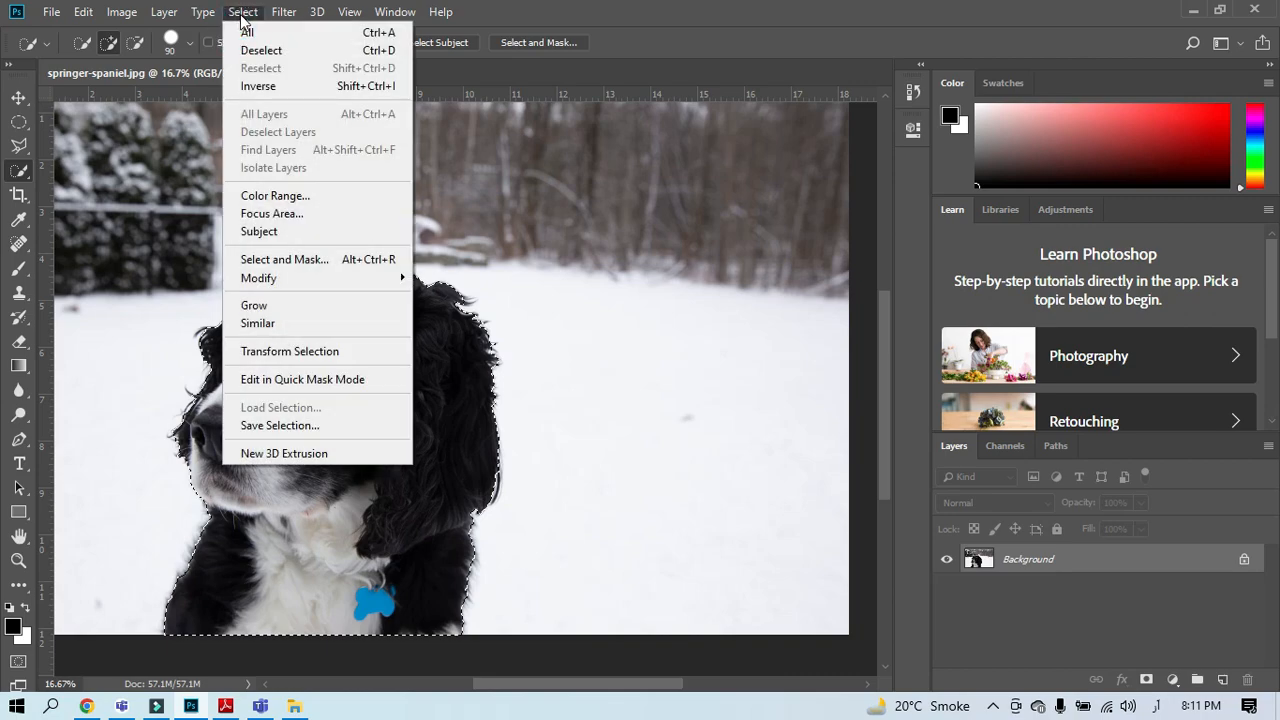
left_click(307, 268)
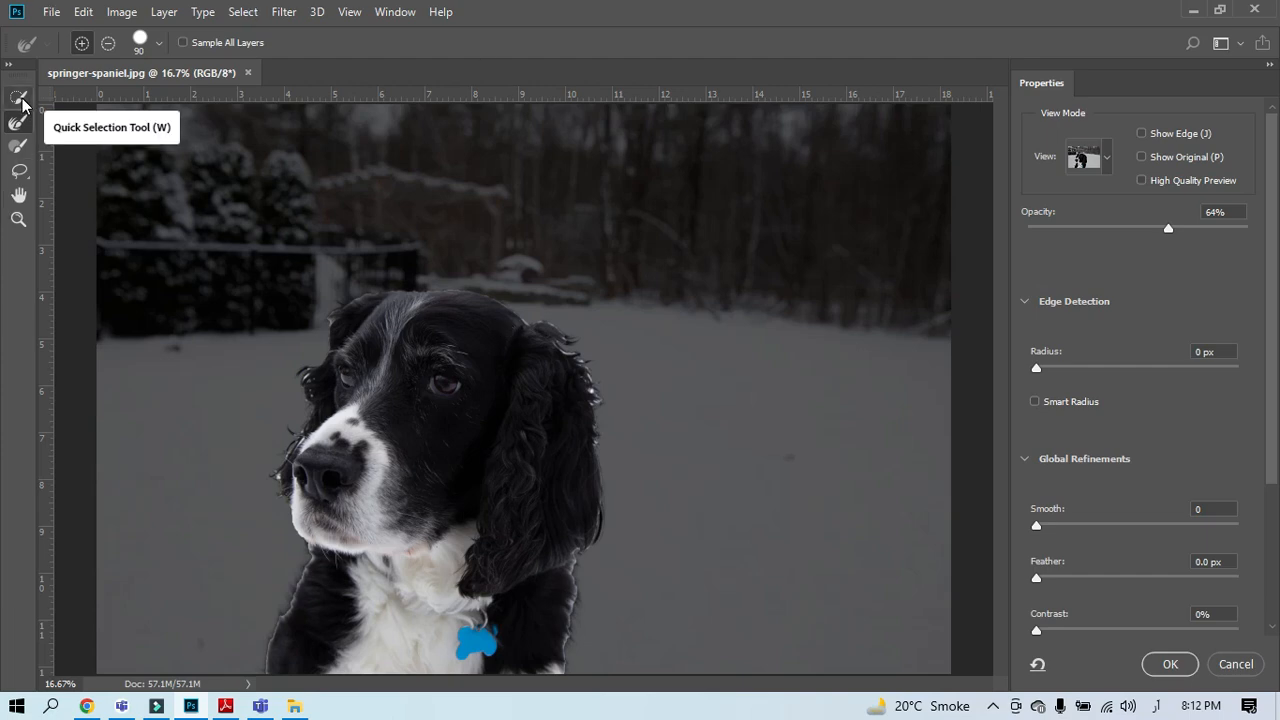
key("ctrl")
key("ctrl")
key("ctrl")
left_click(20, 99)
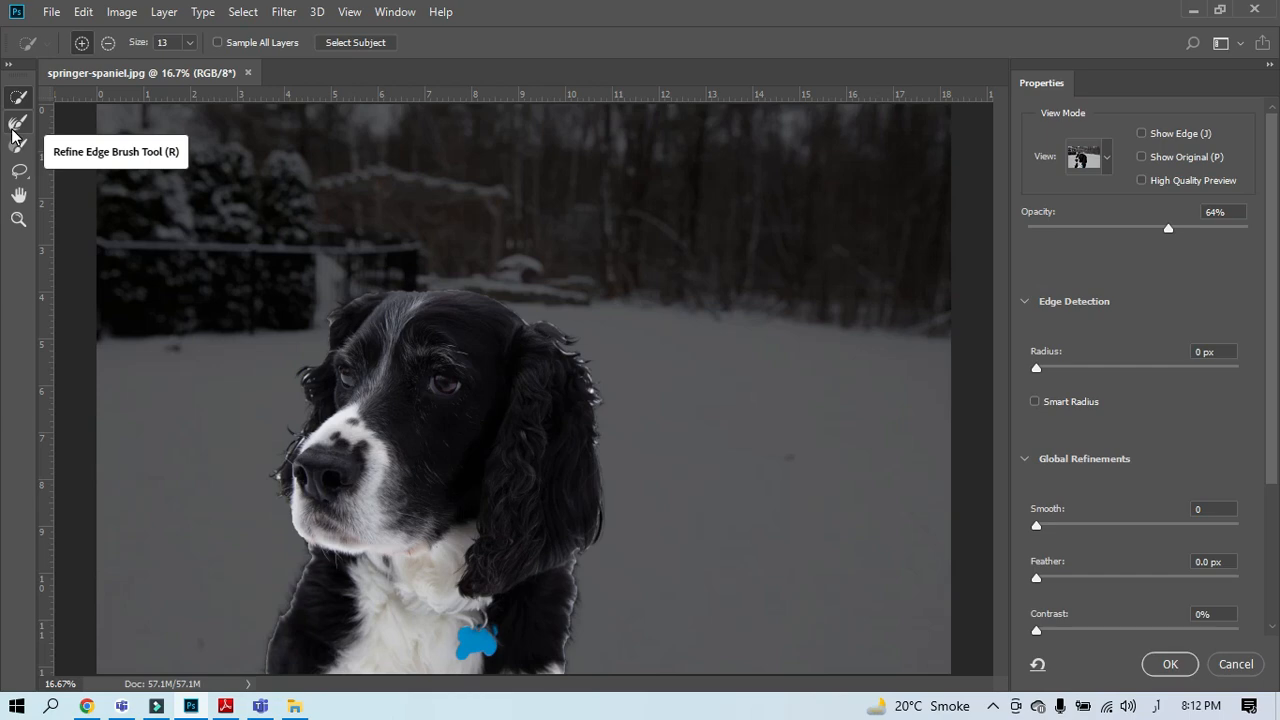
Step: Magnify the dog's head in the Select and Mask preview with the Zoom tool
key("ctrl")
key("ctrl")
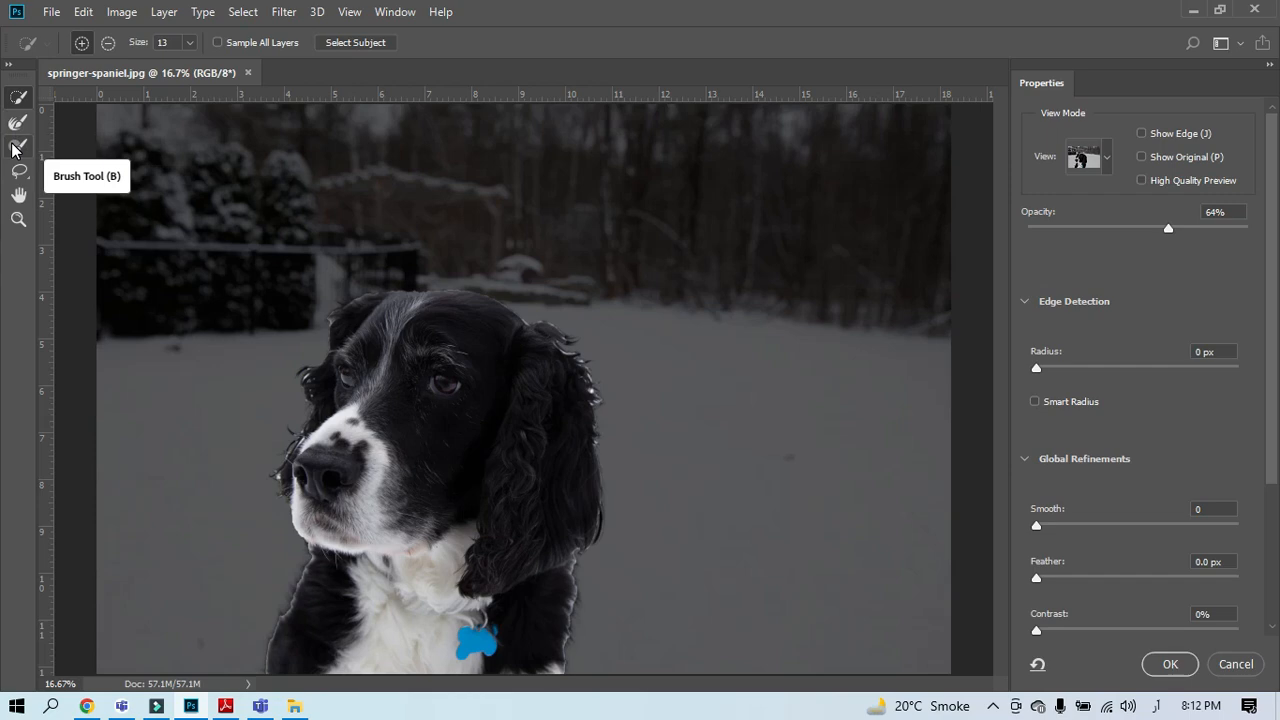
key("ctrl")
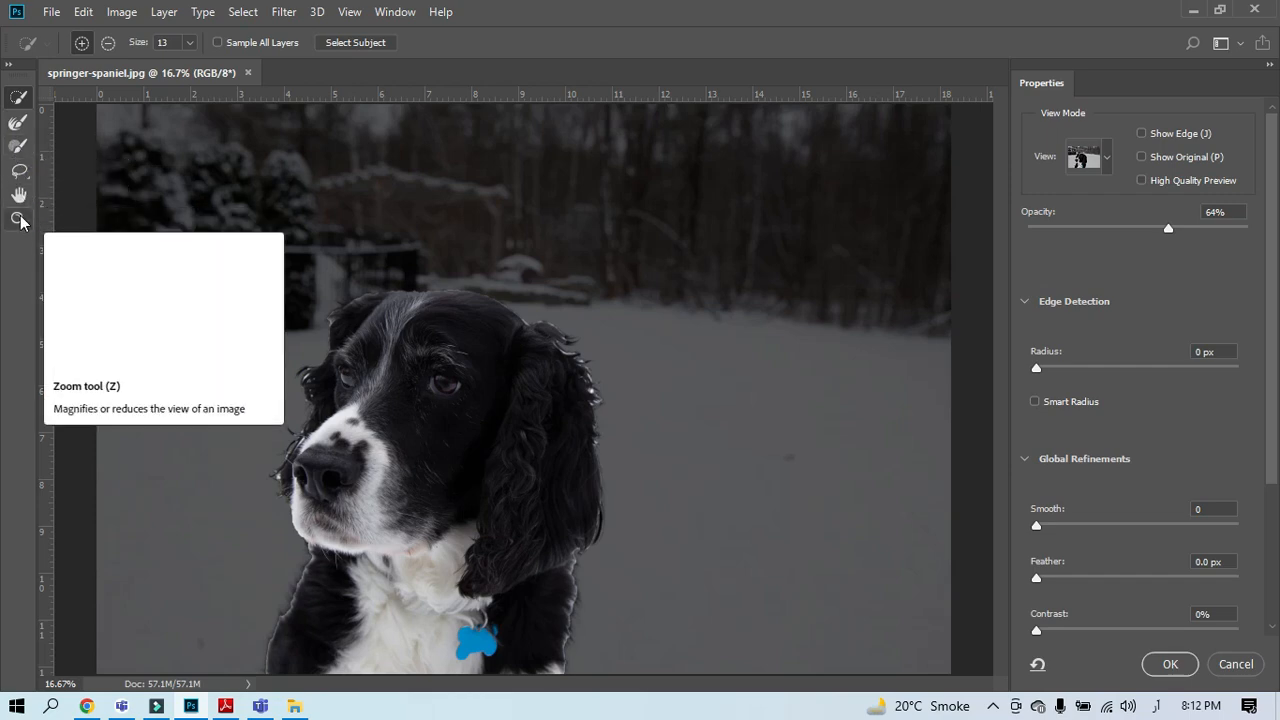
left_click(19, 219)
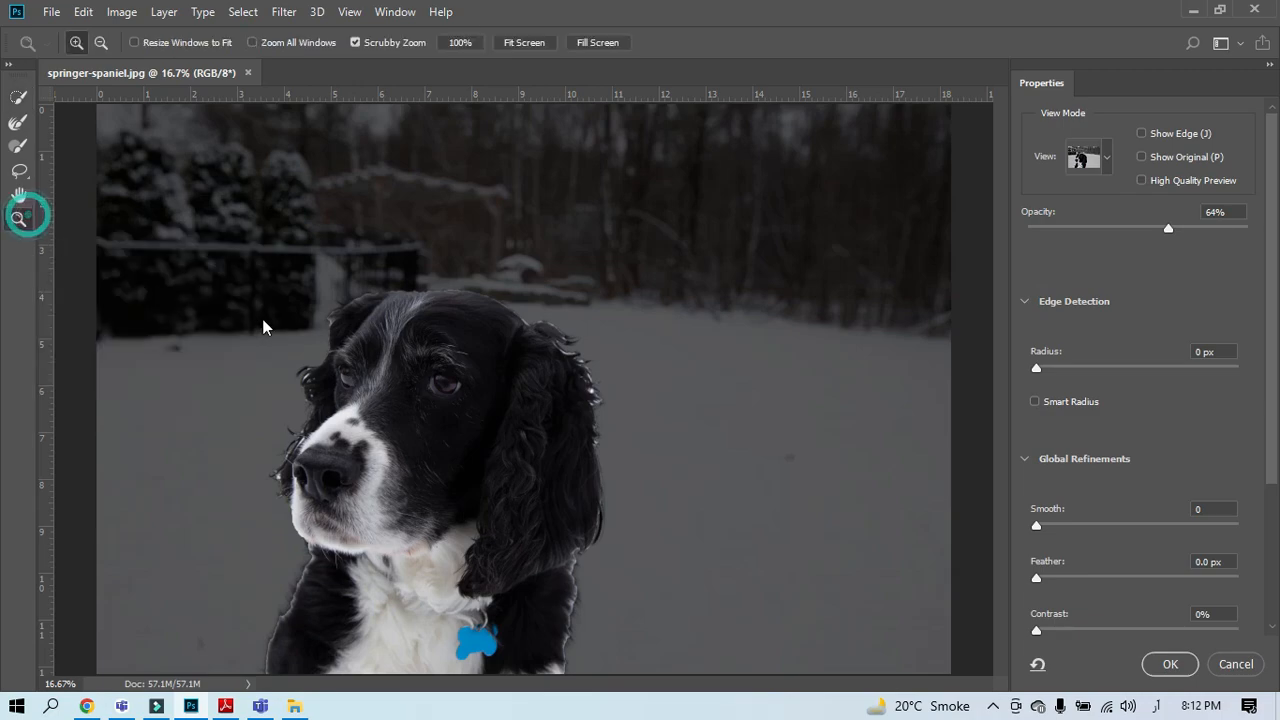
left_click_drag(448, 309, 506, 363)
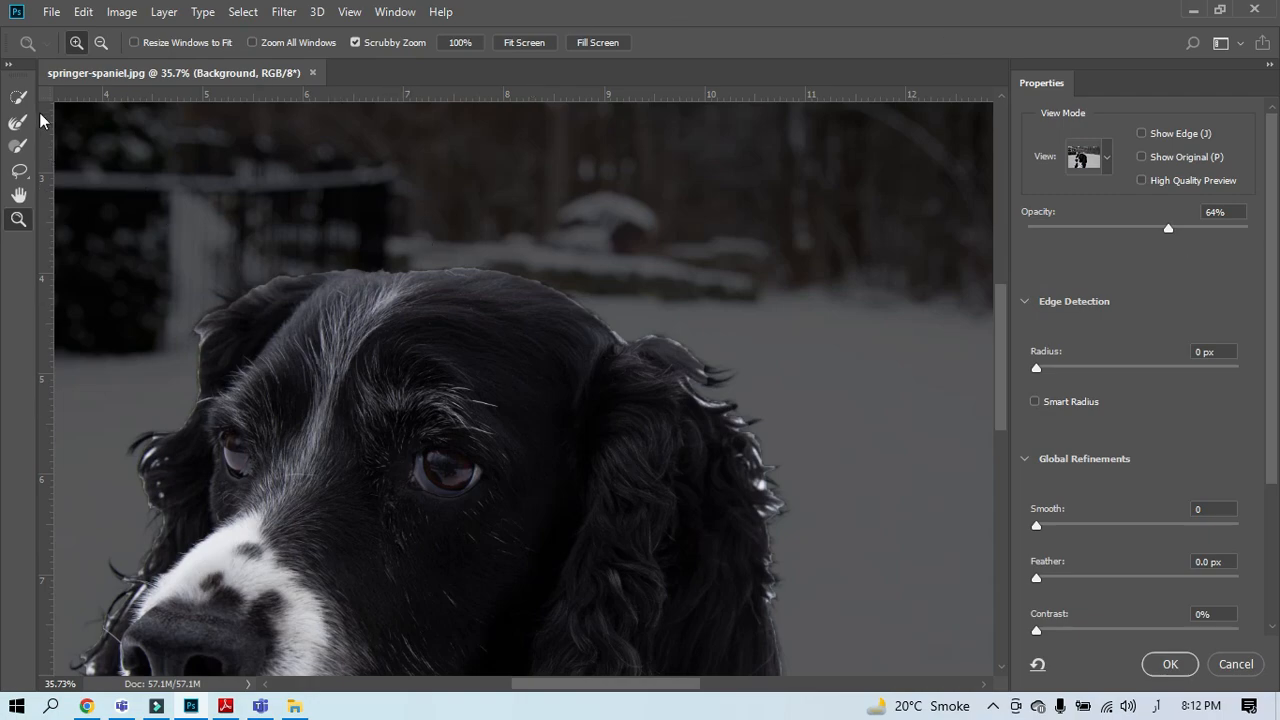
Step: Raise the opacity of the On Black preview to 83% with the whole dog in view
key("ctrl+minus")
key("ctrl+minus")
key("ctrl+minus")
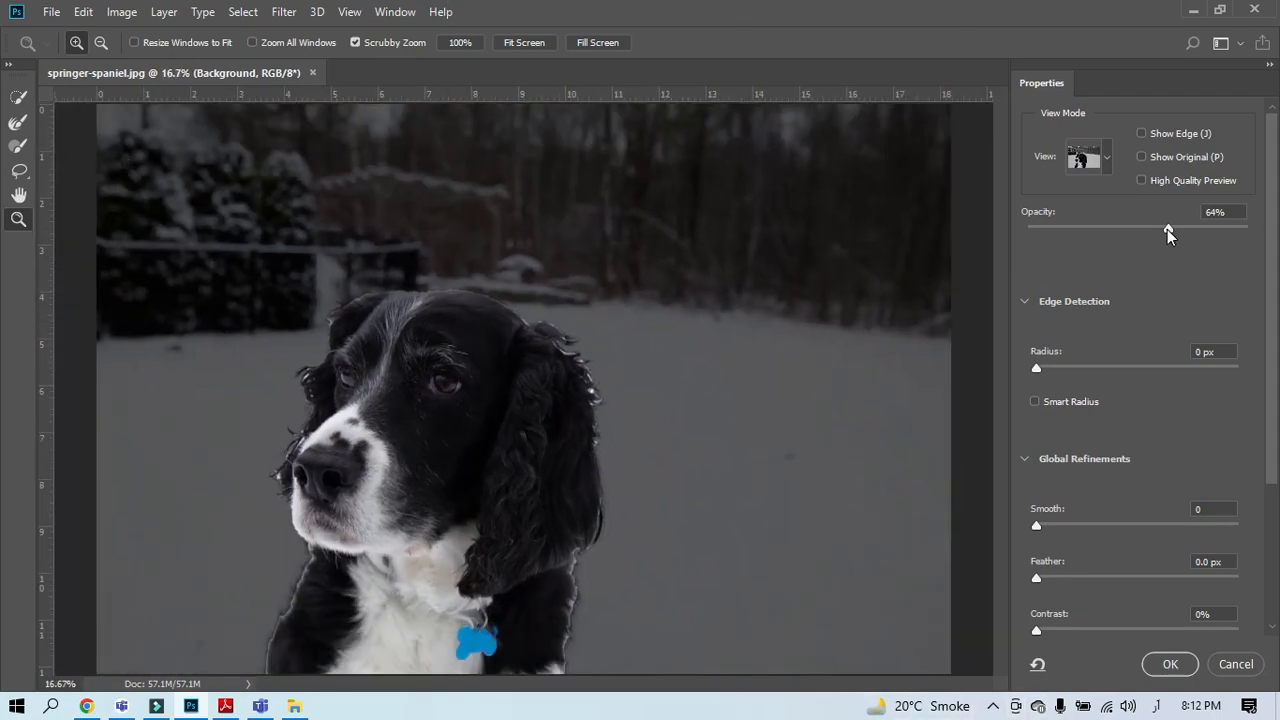
left_click_drag(1167, 229, 1210, 238)
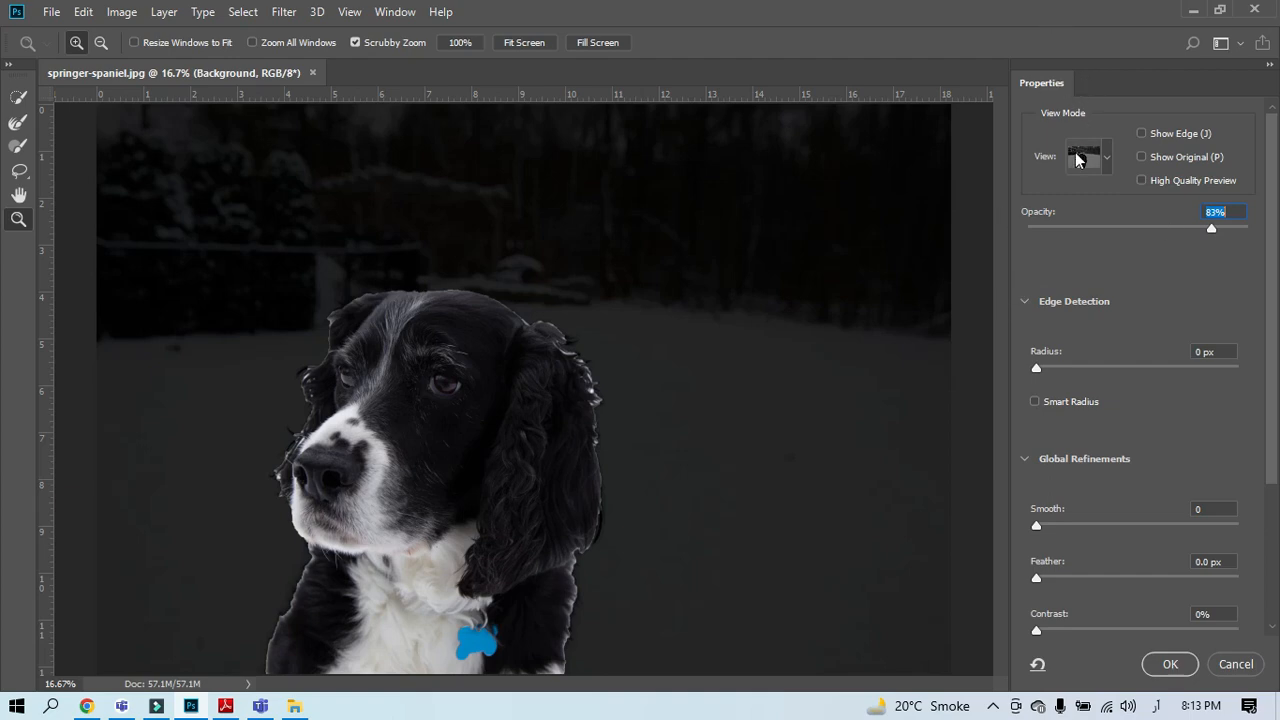
Step: Compare the dog selection in the Onion Skin, Marching Ants, Overlay, On Black, On White and Black & White views, ending on On Black
left_click(1172, 447)
left_click(1105, 160)
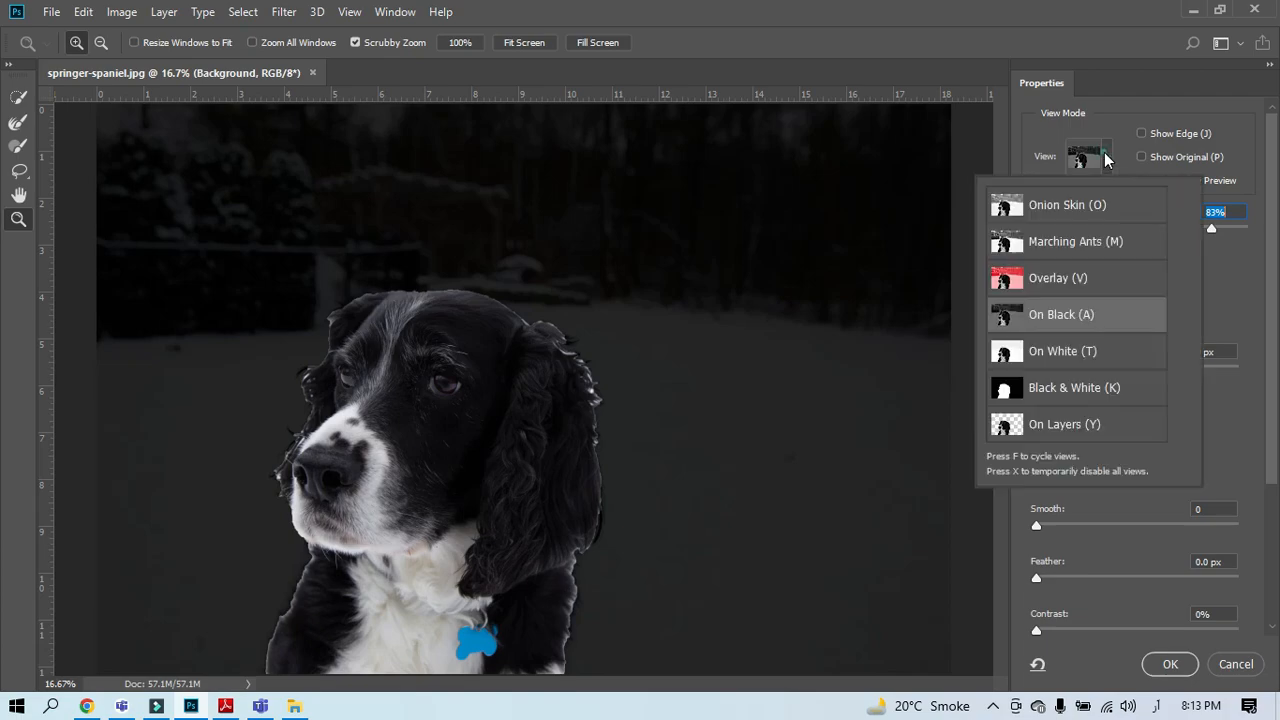
left_click(1055, 208)
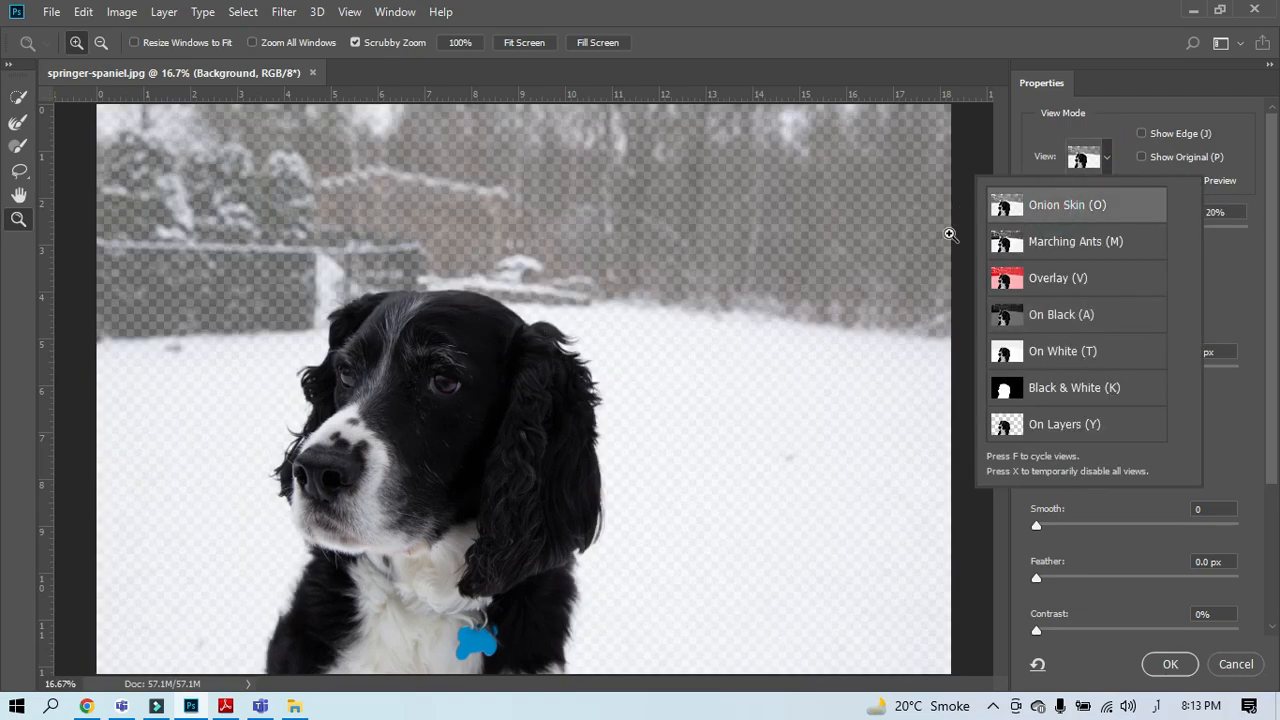
left_click(1045, 245)
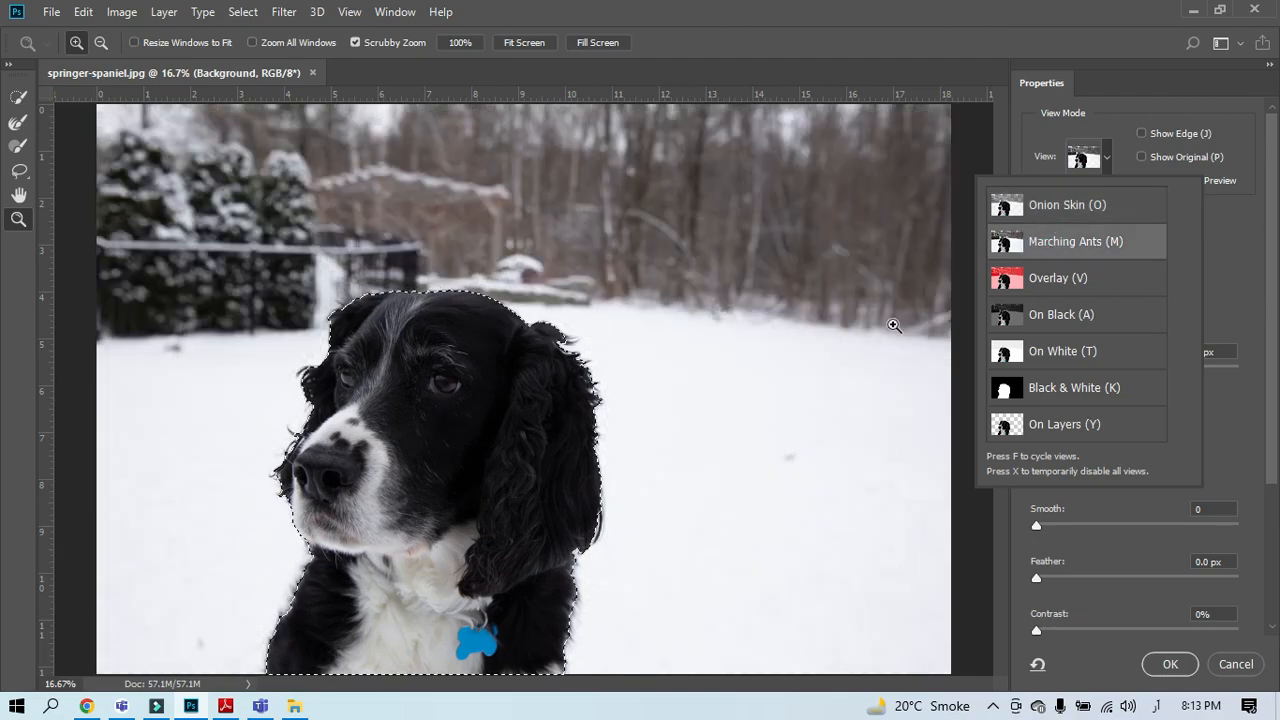
left_click(1048, 280)
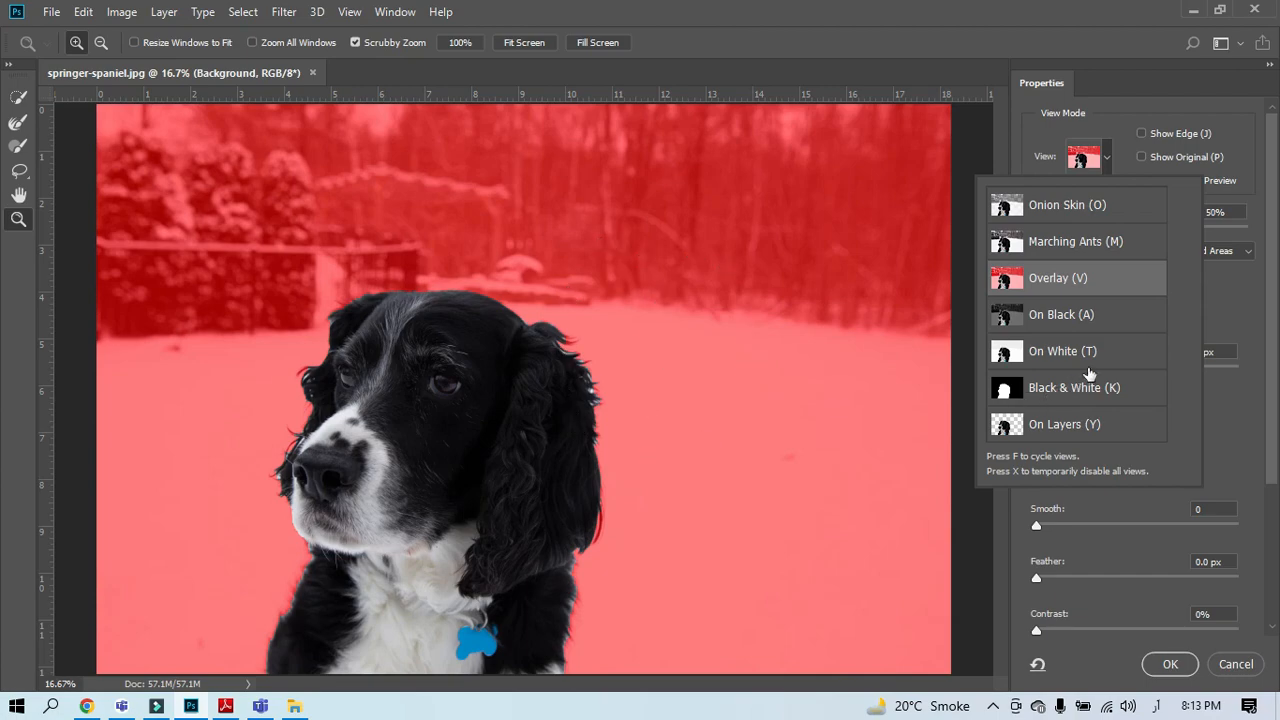
left_click(1068, 318)
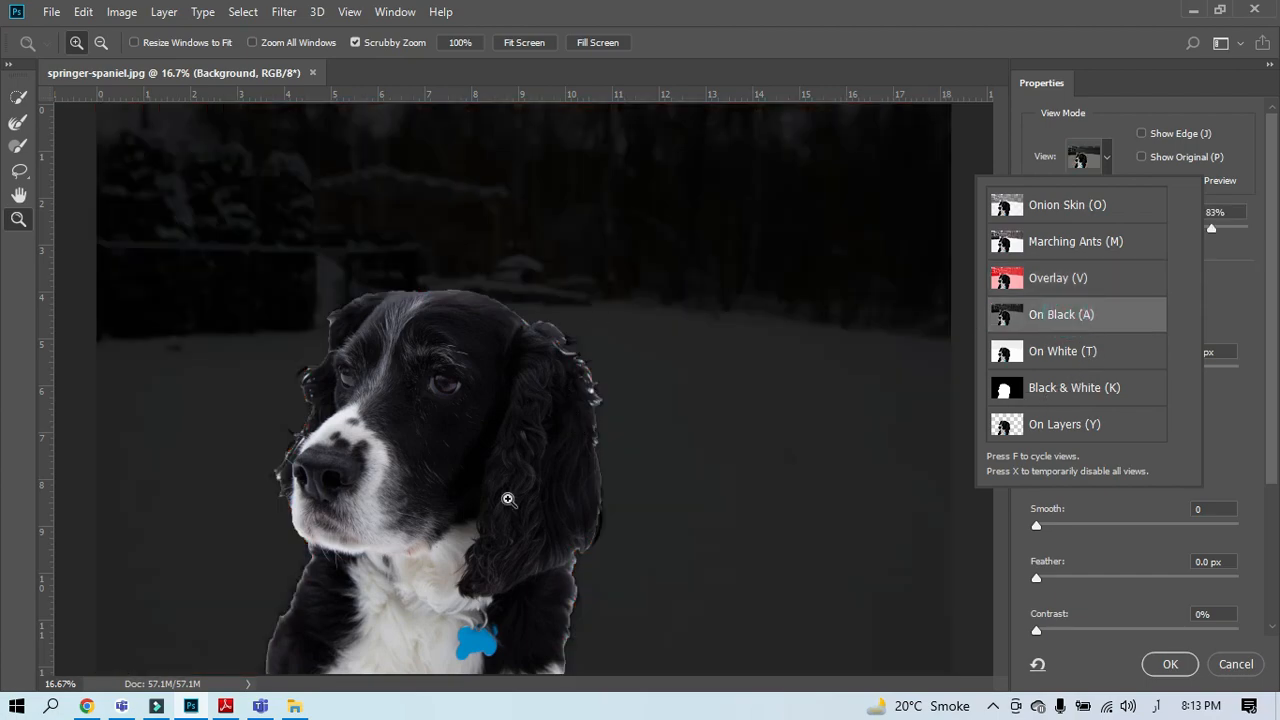
left_click(1060, 356)
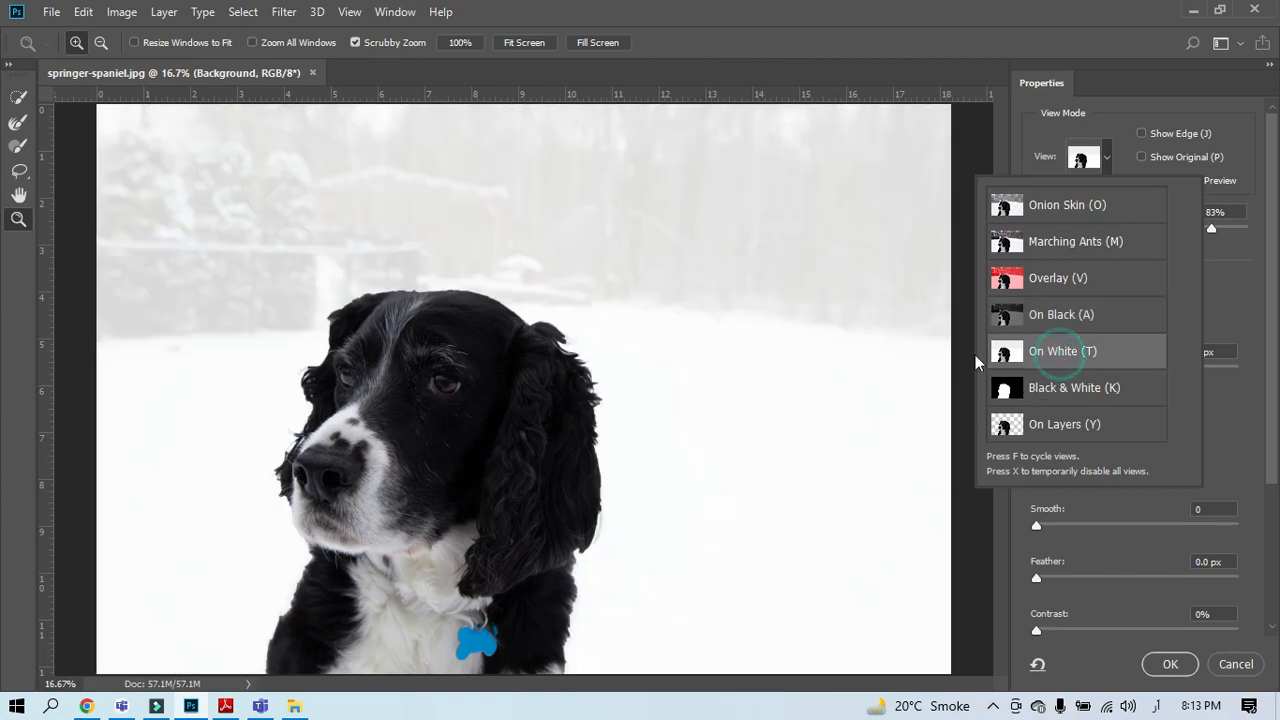
left_click(1078, 392)
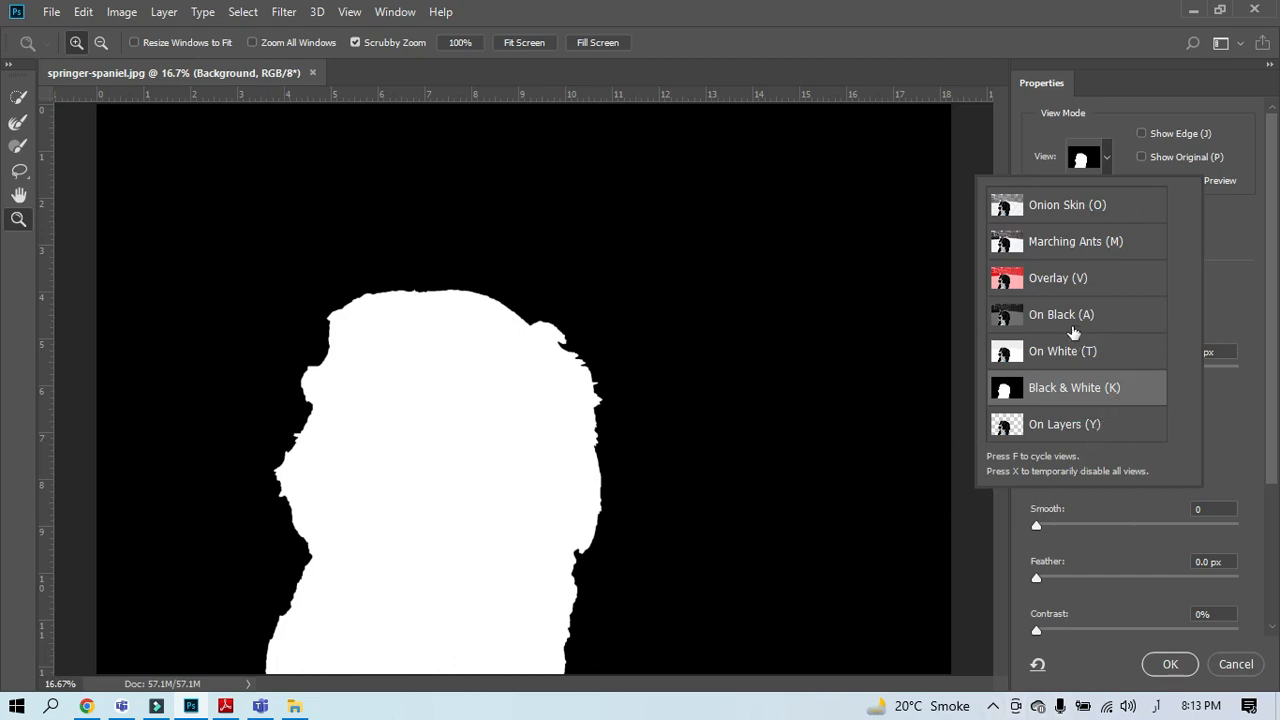
left_click(1050, 316)
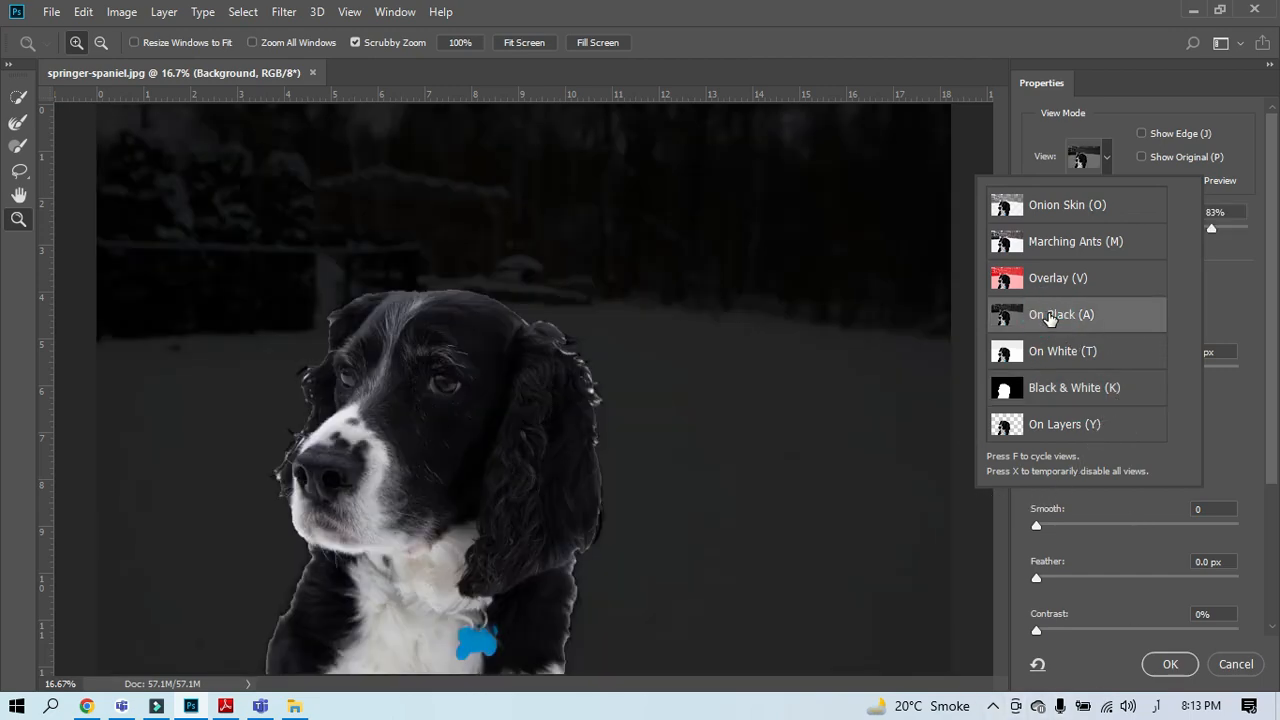
Step: Try the On Black preview at 0% and 100% opacity, and settle on 77%
left_click(1217, 279)
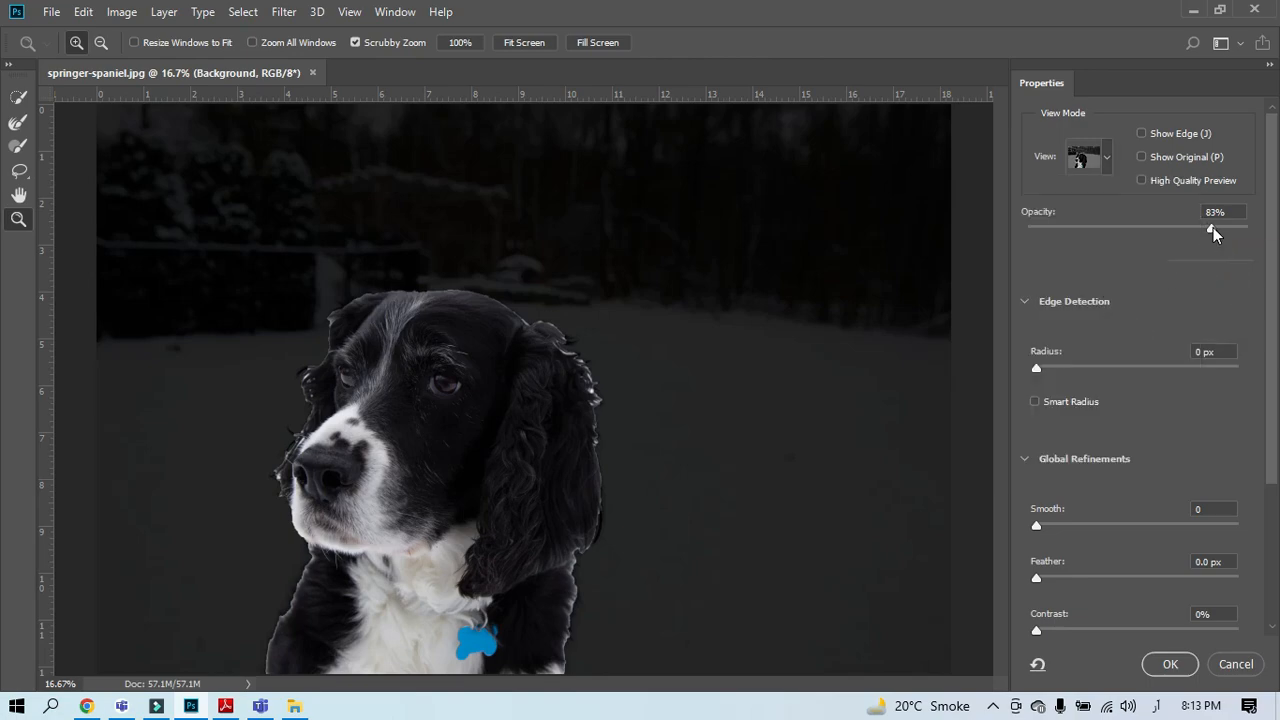
mouse_move(1213, 227)
left_mouse_down()
mouse_move(1092, 240)
mouse_move(1211, 225)
left_mouse_up()
left_click_drag(1209, 229, 1022, 227)
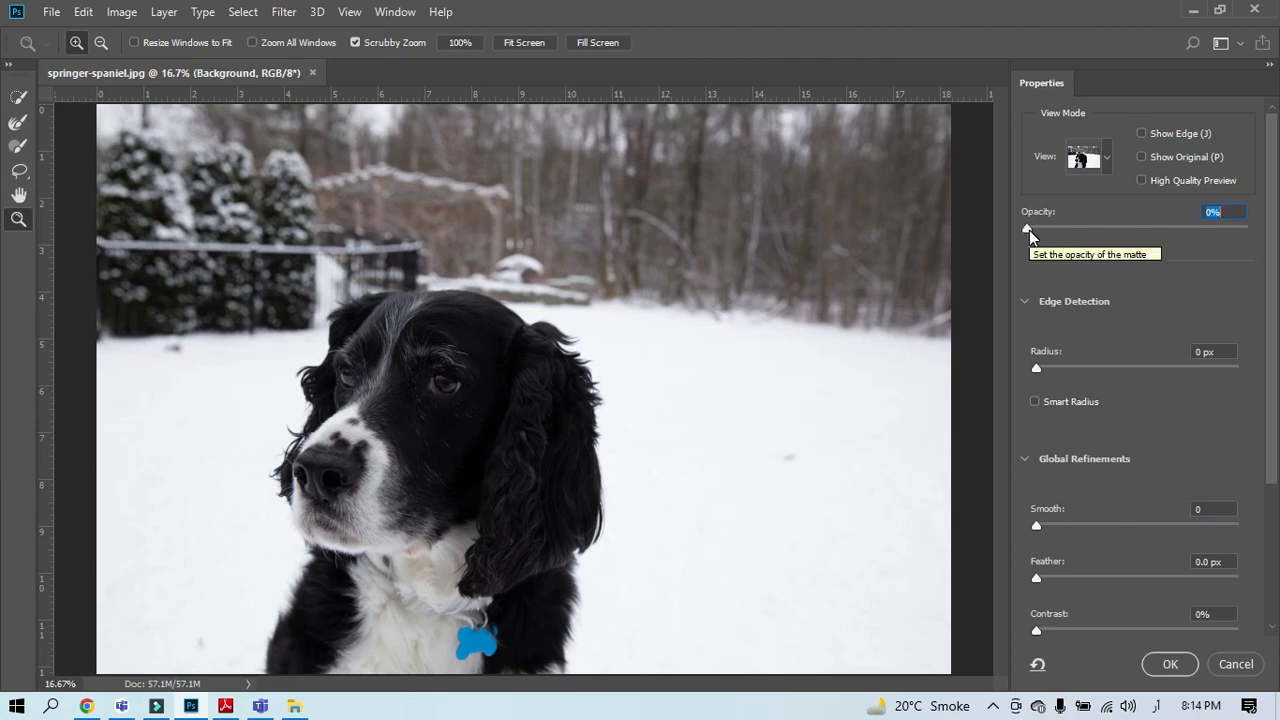
left_click_drag(1030, 229, 1248, 233)
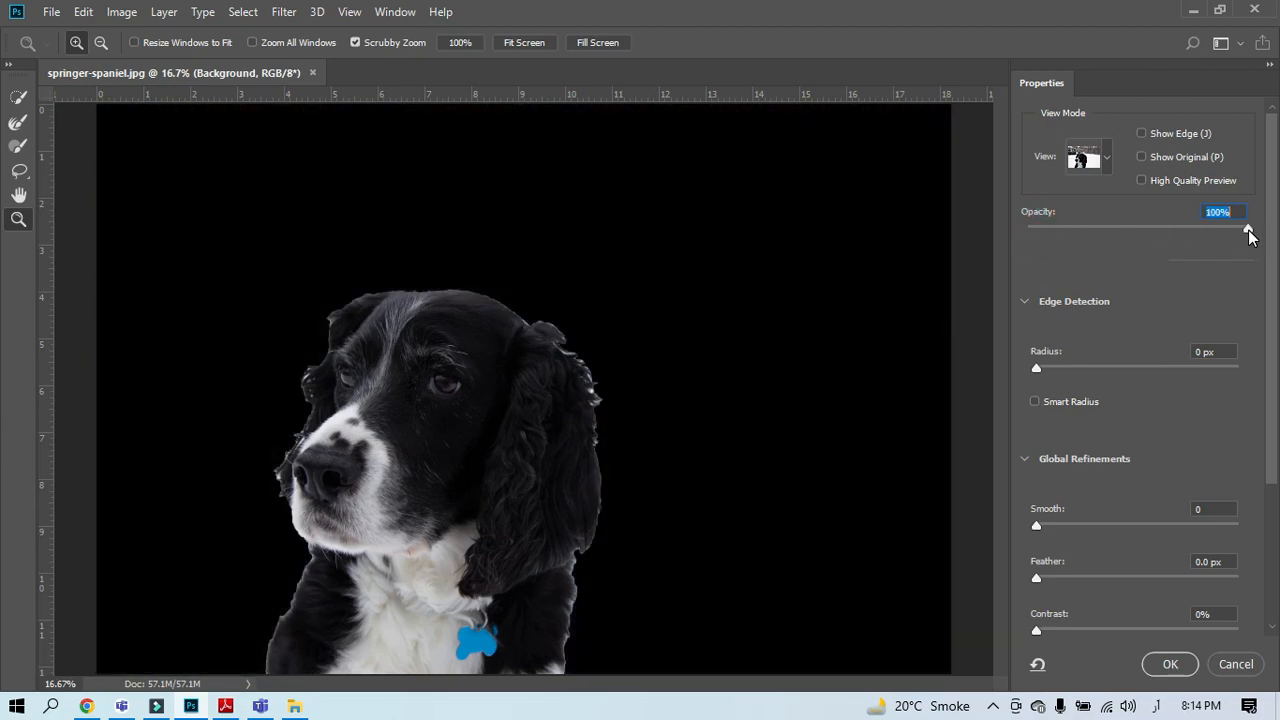
left_click_drag(1249, 235, 1198, 237)
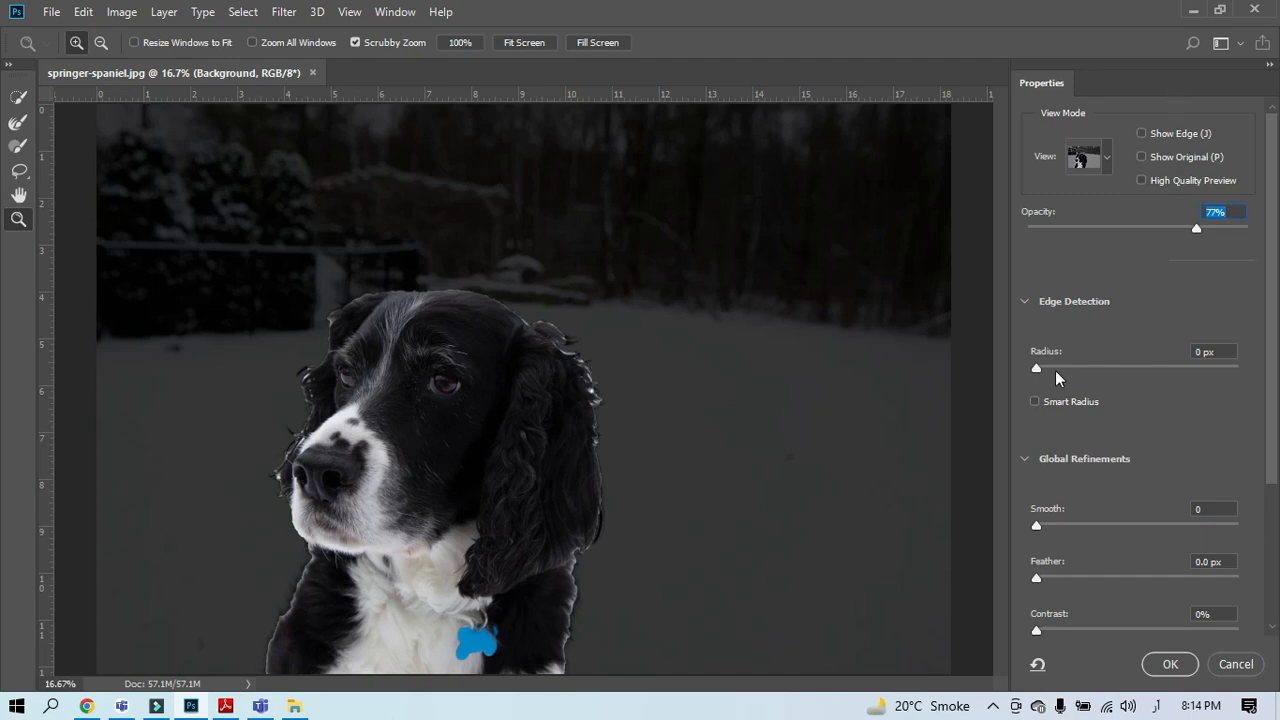
Step: Try a 2 px radius with Smart Radius, Smooth 17 and Feather 4.0 px on the dog's edge, and cancel the Select and Mask changes
left_click_drag(1038, 369, 1090, 370)
scroll(1030, 420, "down", 1)
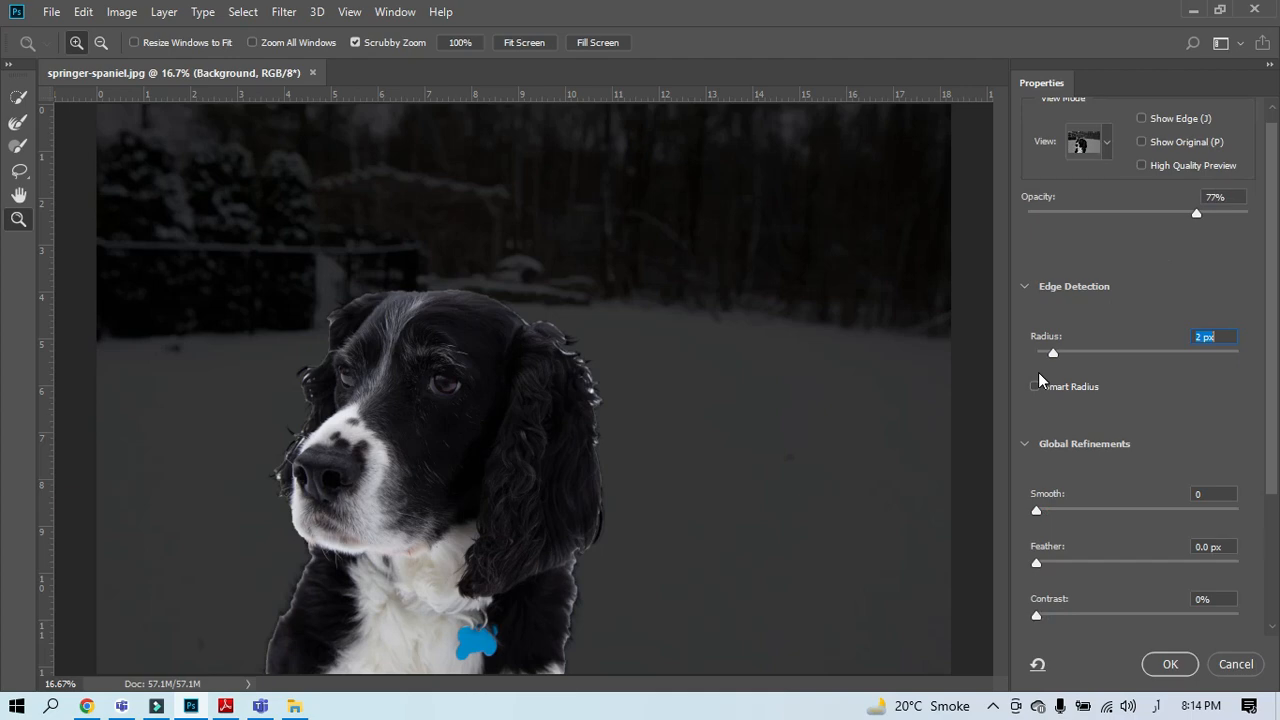
left_click(1035, 386)
scroll(1045, 455, "down", 1)
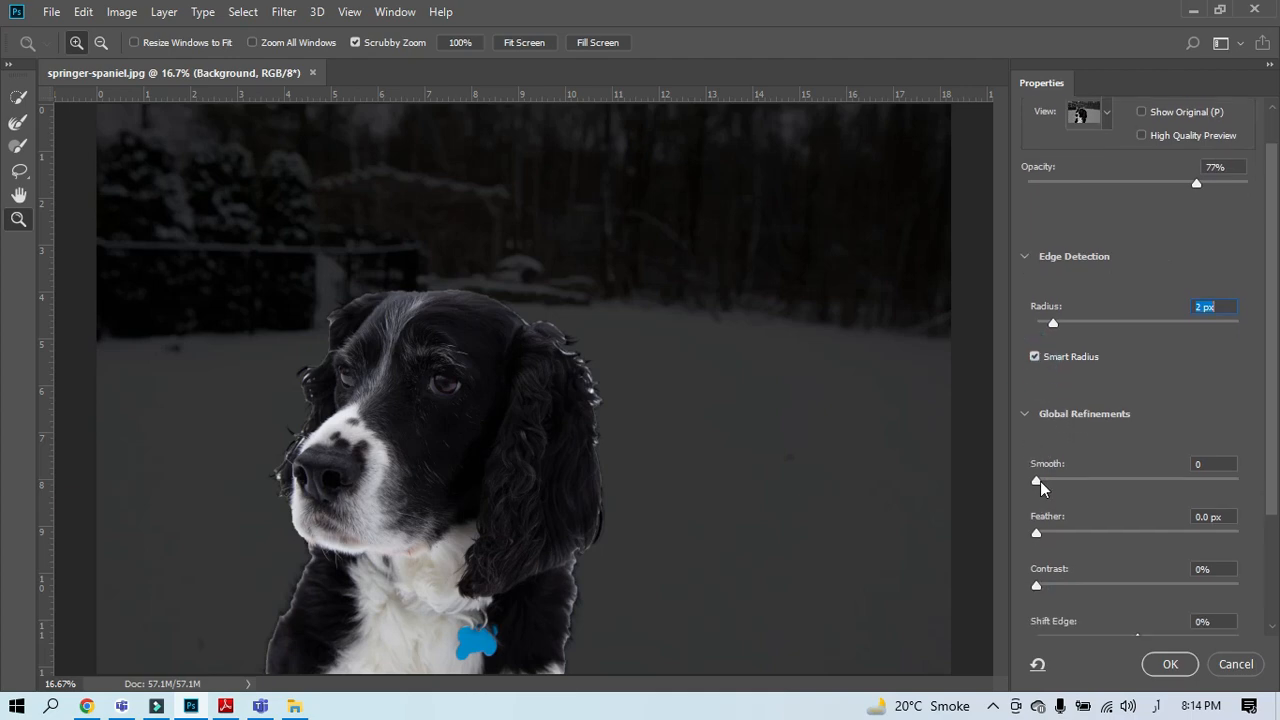
left_click_drag(1039, 480, 1073, 493)
left_click_drag(1036, 533, 1081, 532)
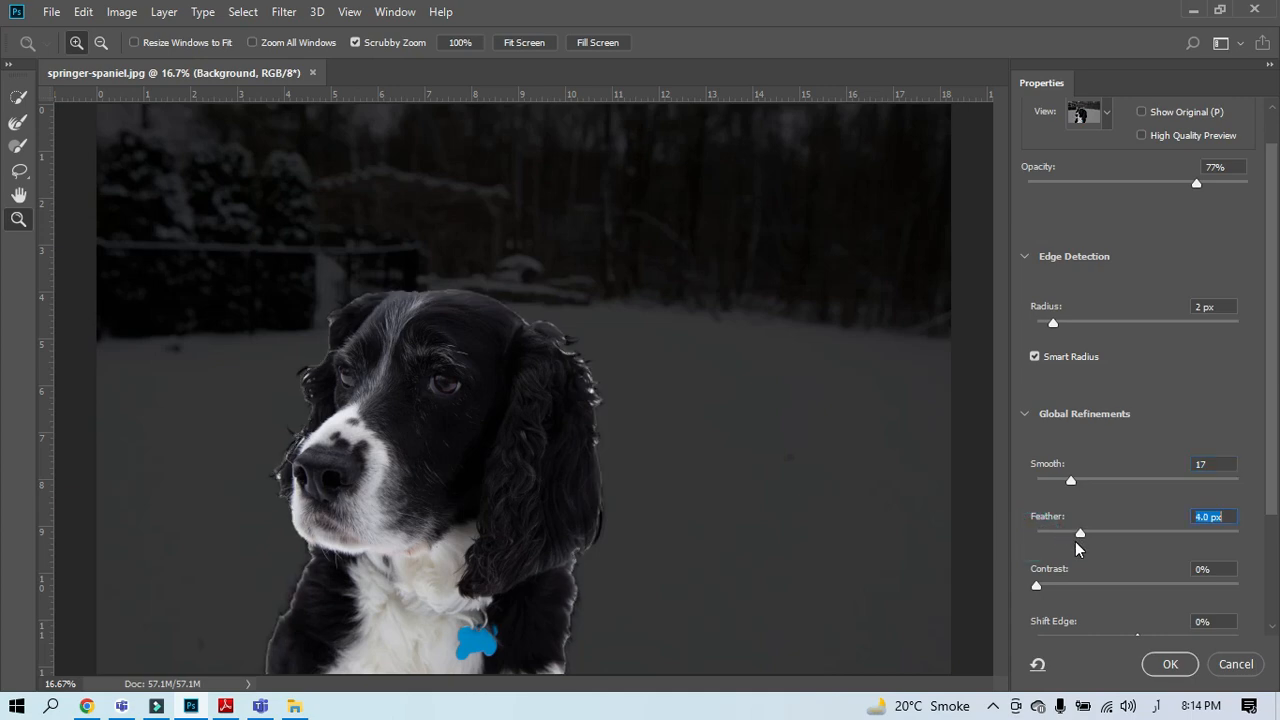
left_click(1236, 665)
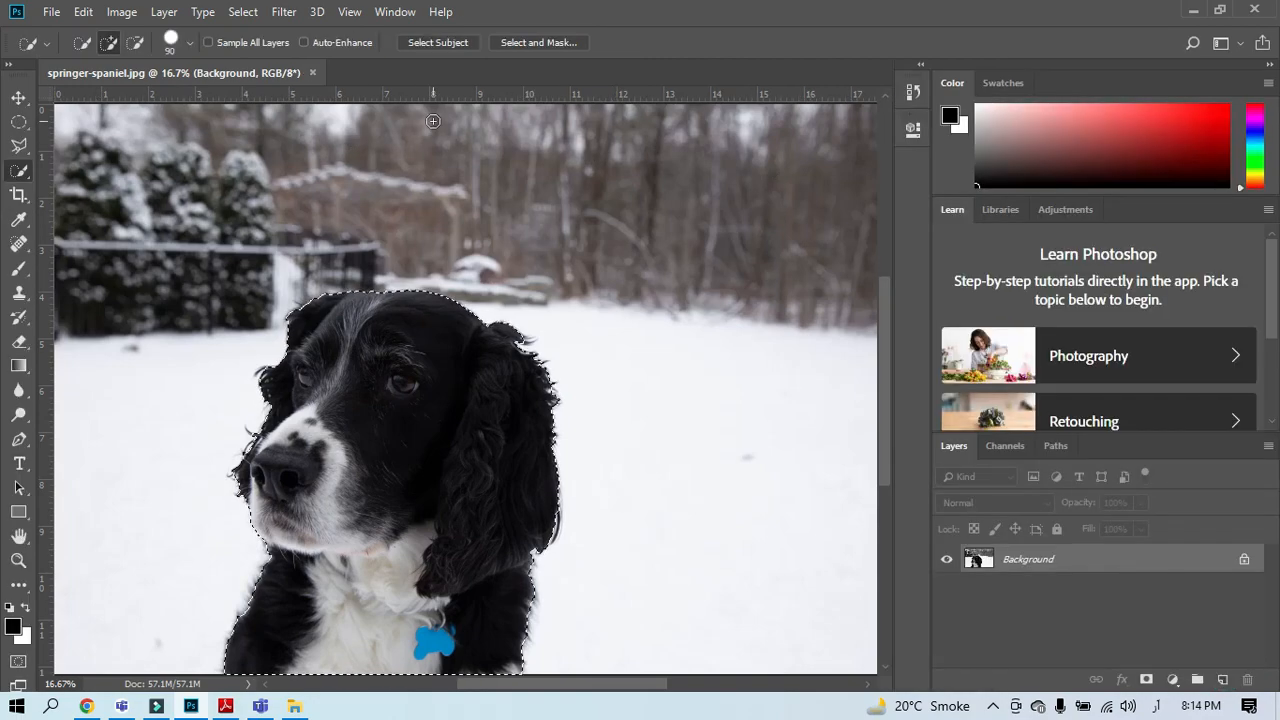
Step: Reopen the dog selection in Select and Mask and activate the Refine Edge Brush Tool for work on the head
left_click(547, 43)
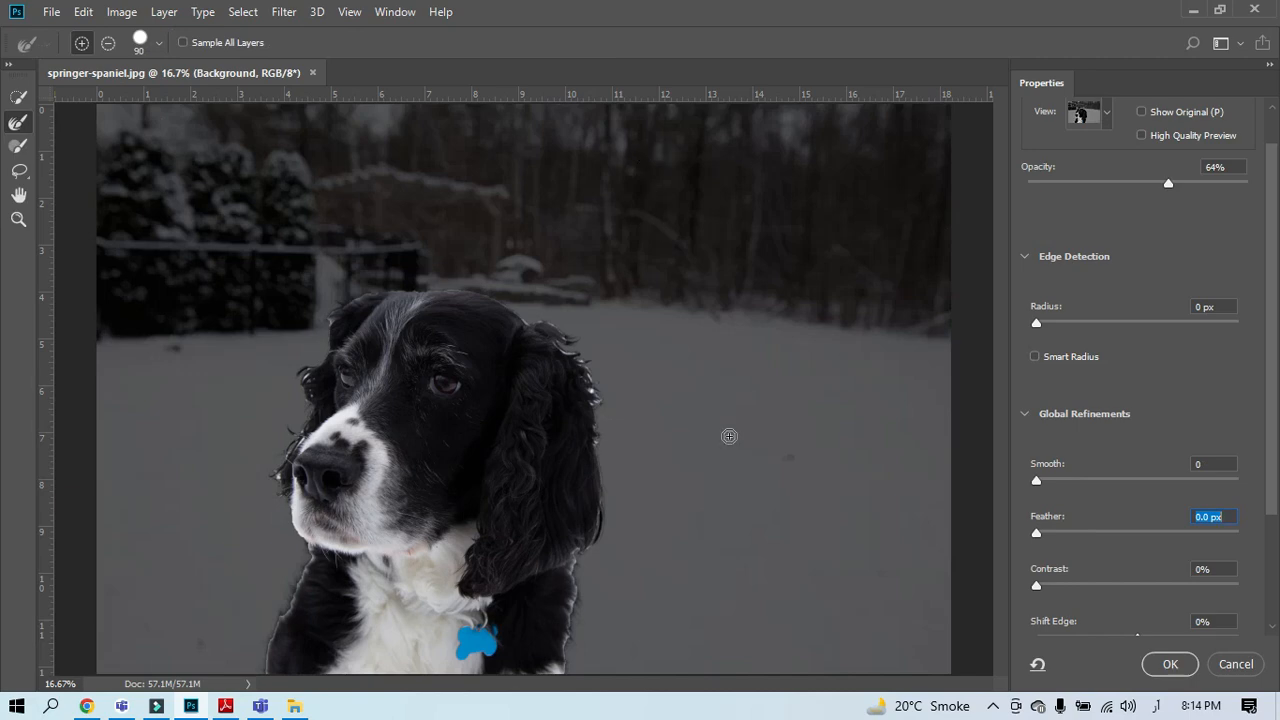
left_click(24, 128)
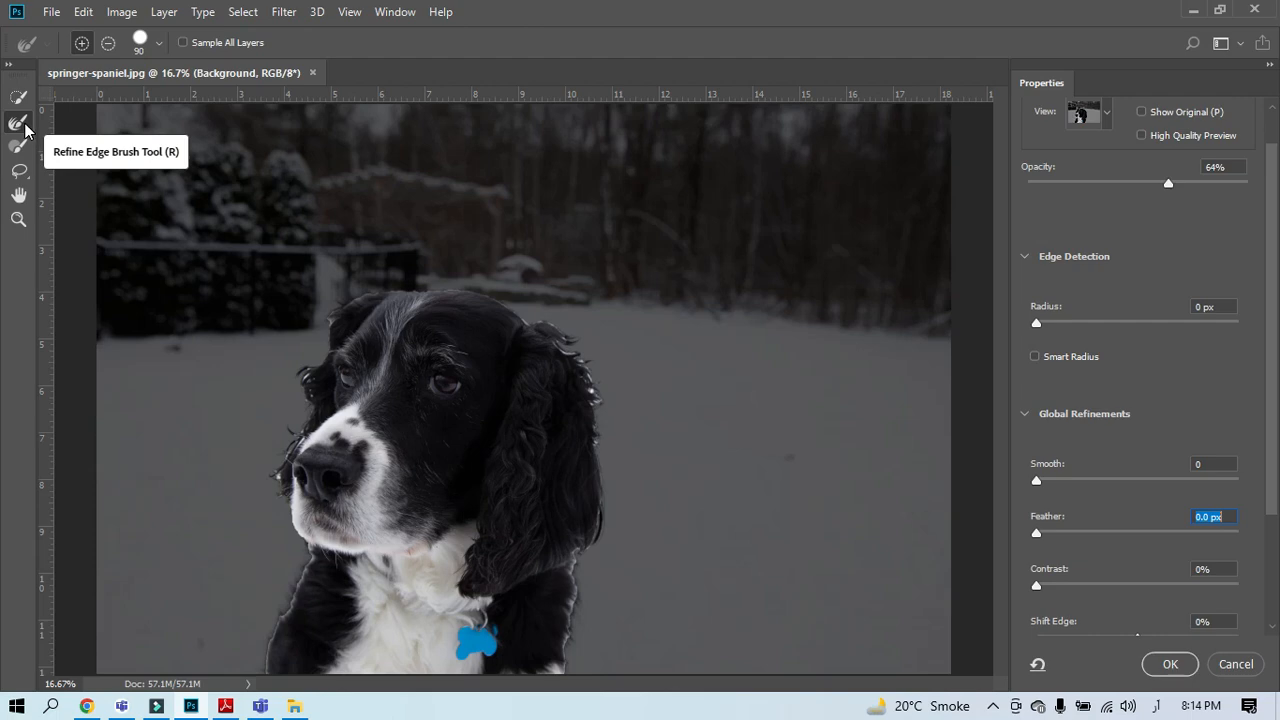
left_click(24, 126)
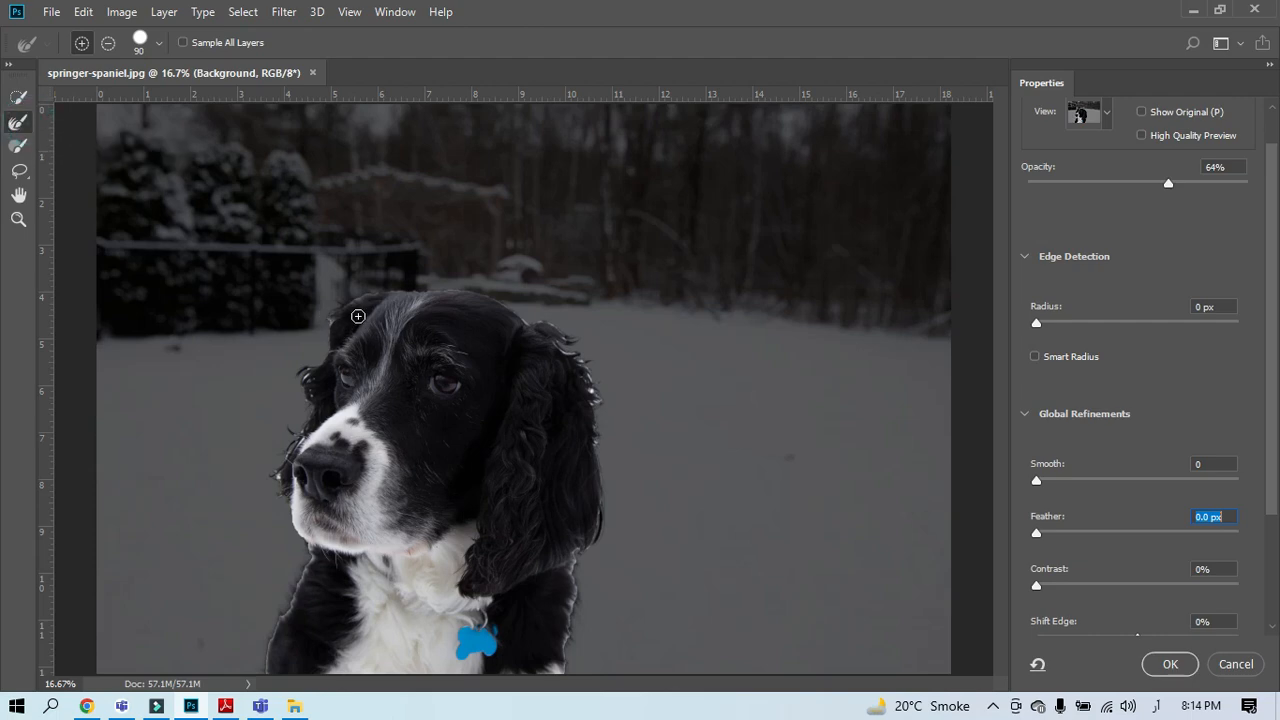
key("ctrl+plus")
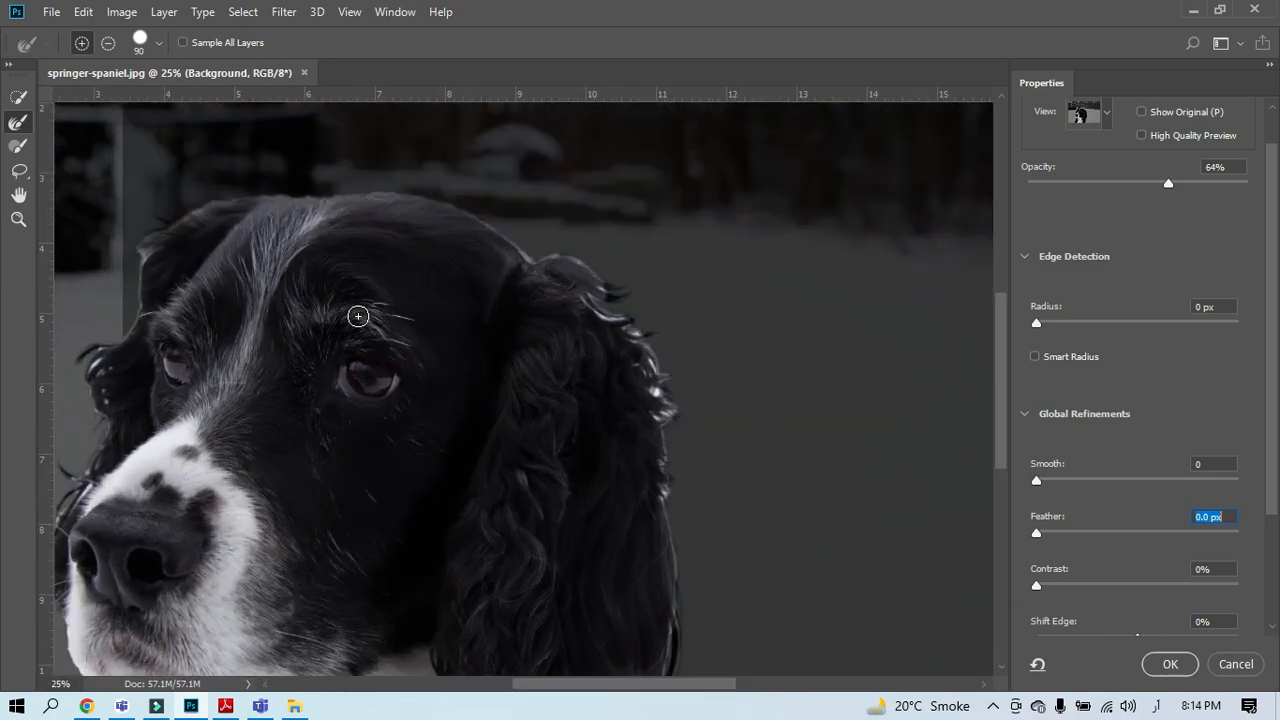
key("ctrl+plus")
left_click_drag(173, 236, 289, 361)
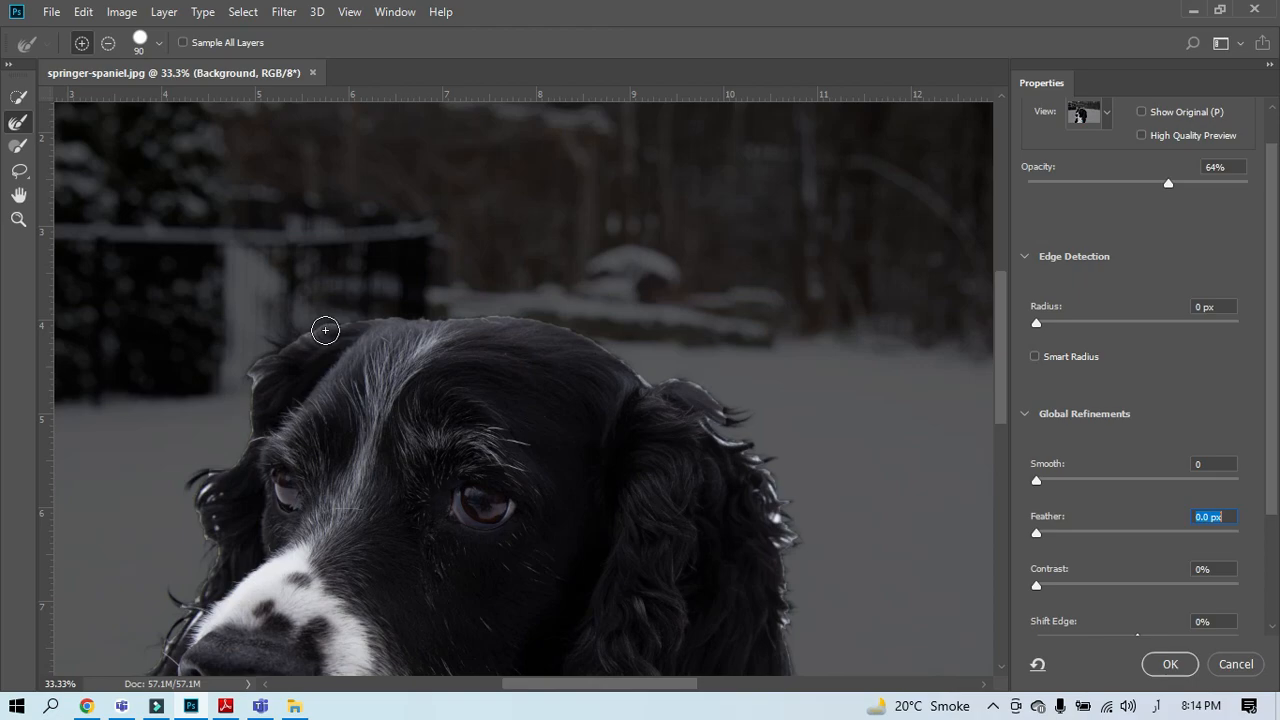
Step: Try larger Refine Edge Brush sizes, up to 300
left_click(158, 43)
left_click_drag(130, 97, 91, 99)
left_click(398, 38)
key("bracketright")
key("bracketright")
key("bracketright")
key("bracketright")
key("bracketright")
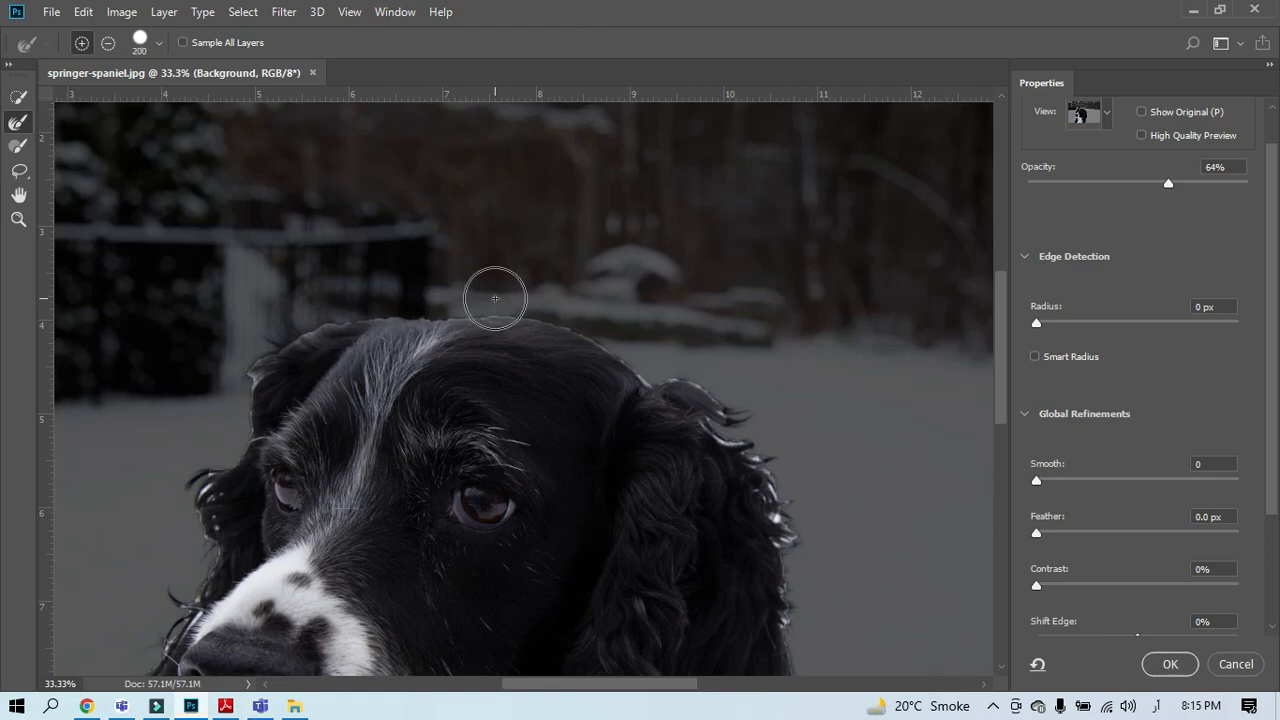
key("bracketright")
key("bracketright")
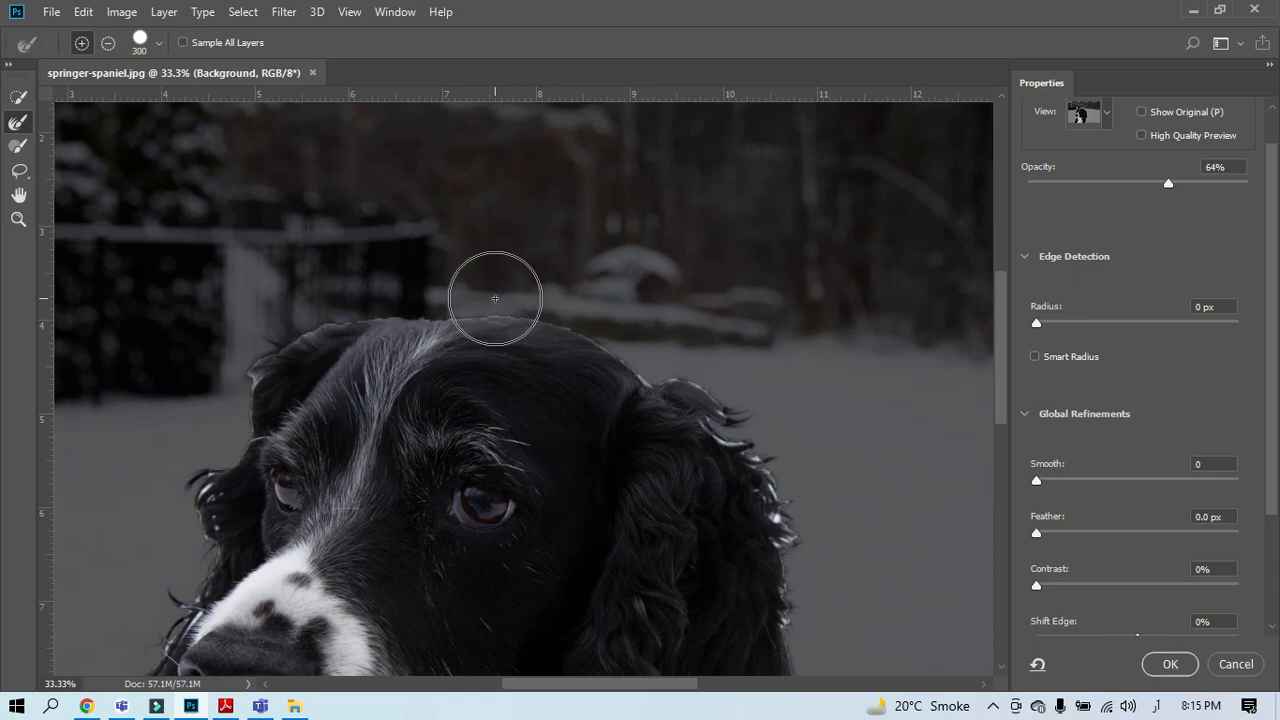
Step: Reduce the Refine Edge Brush to size 50 and paint along the outer fur edge of the dog's far ear
key("bracketleft")
key("bracketleft")
key("bracketleft")
key("bracketleft")
key("bracketleft")
key("bracketleft")
key("bracketleft")
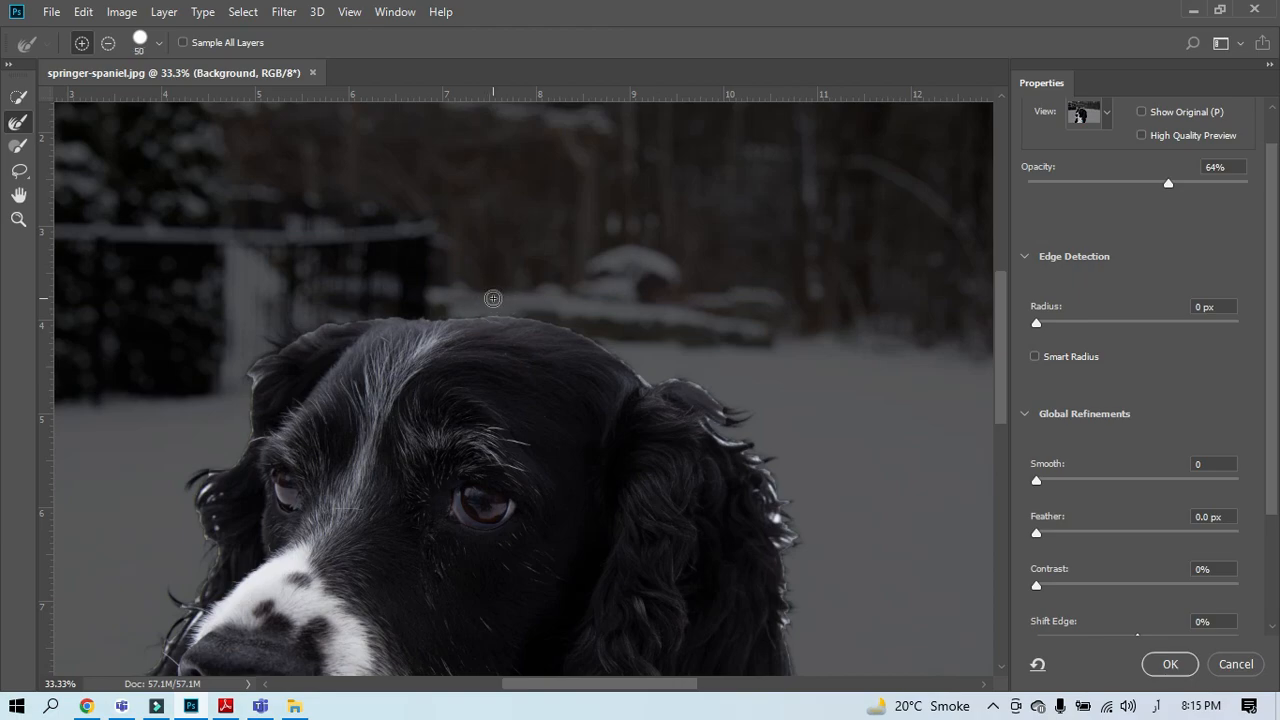
left_click_drag(457, 363, 560, 283)
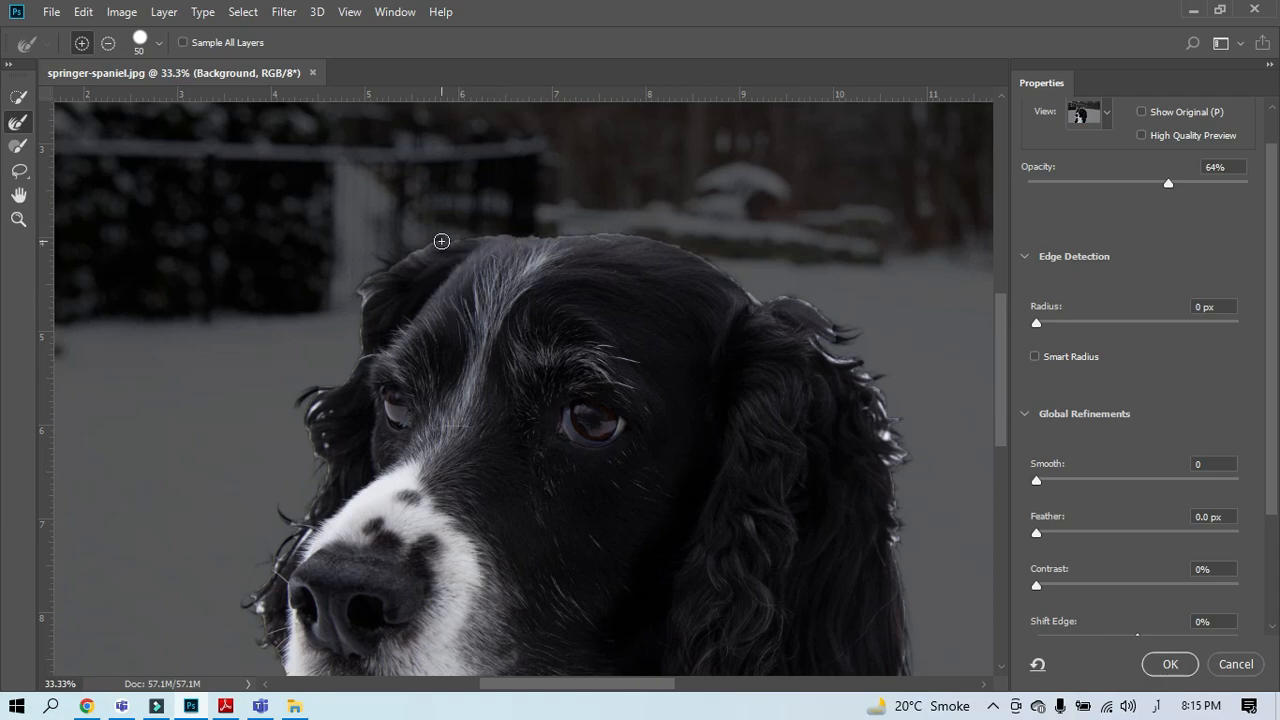
mouse_move(440, 241)
left_mouse_down()
mouse_move(362, 292)
mouse_move(351, 348)
mouse_move(372, 319)
mouse_move(308, 444)
mouse_move(309, 408)
mouse_move(321, 462)
left_mouse_up()
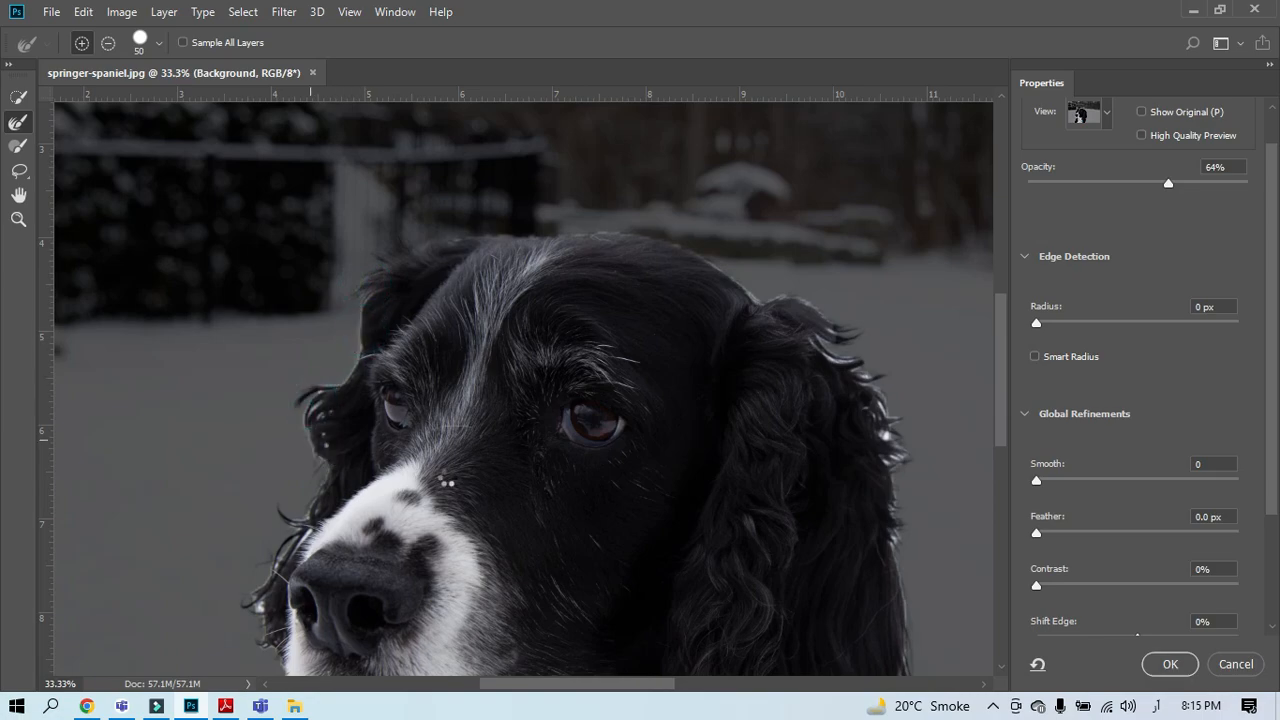
Step: Refine the fur edge from the side of the dog's crown onto the upper curls of the large near ear
key("ctrl+minus")
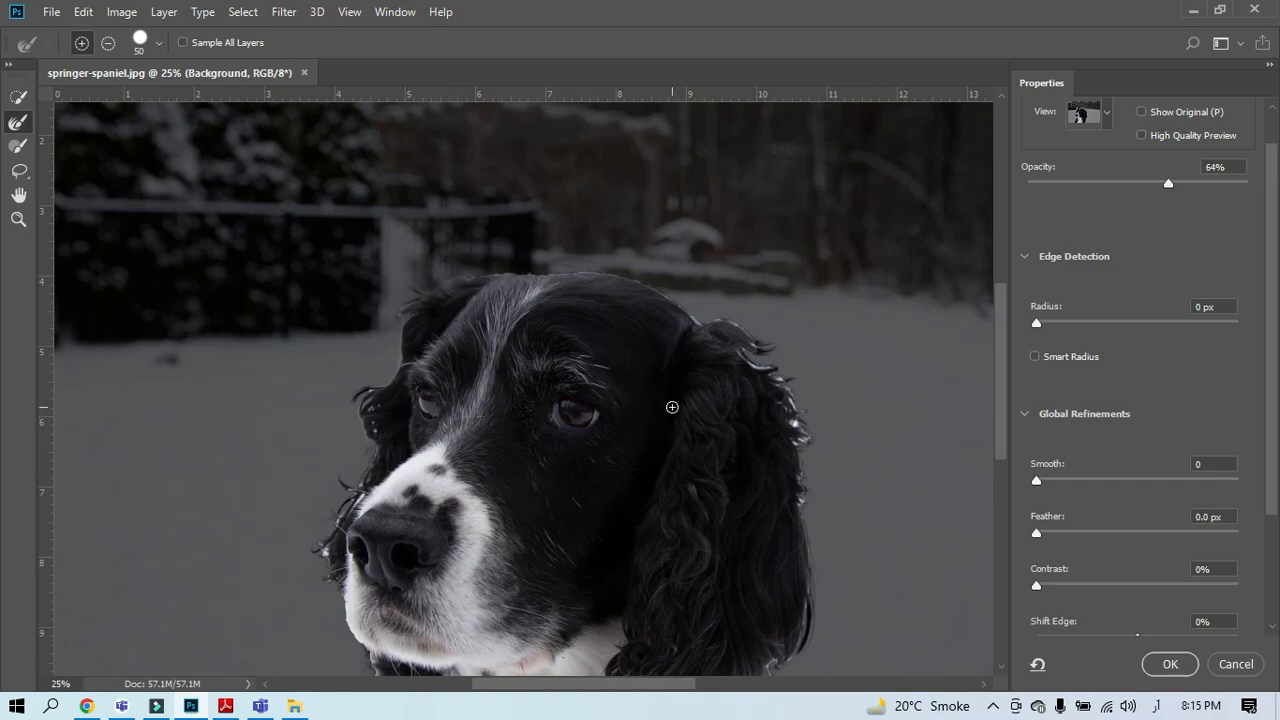
left_click(688, 315)
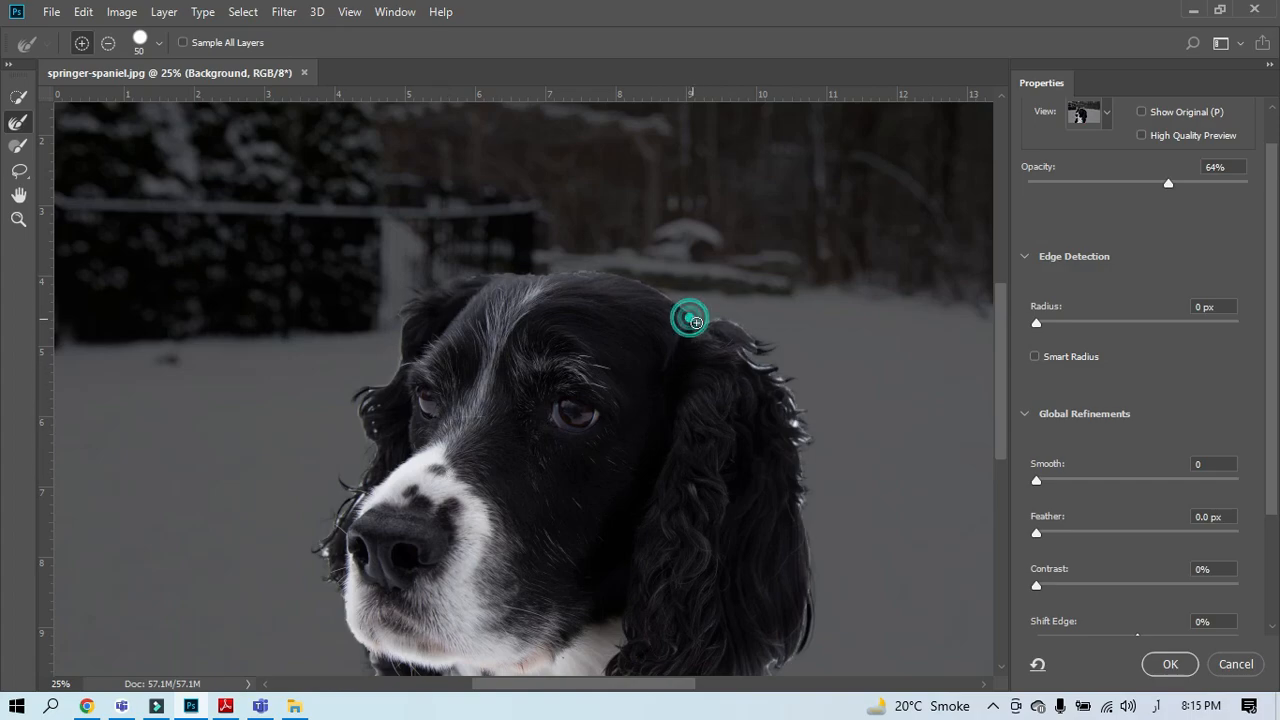
left_click(742, 353)
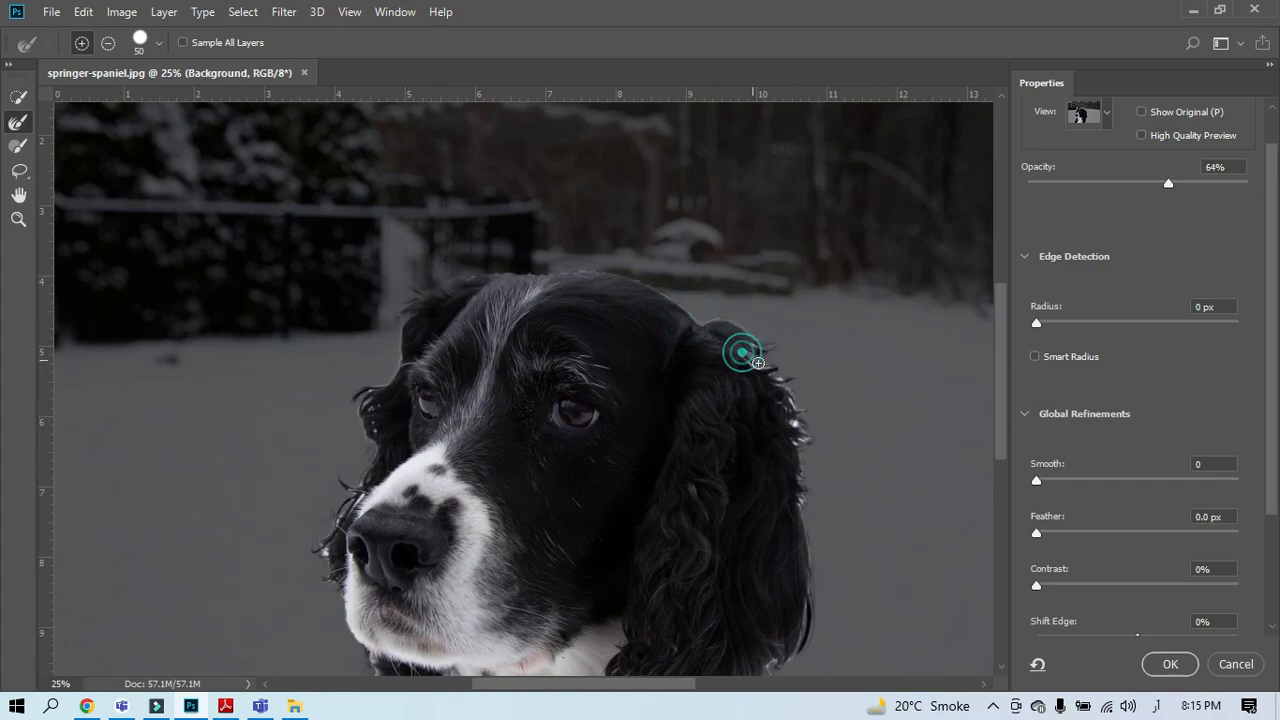
left_click(778, 381)
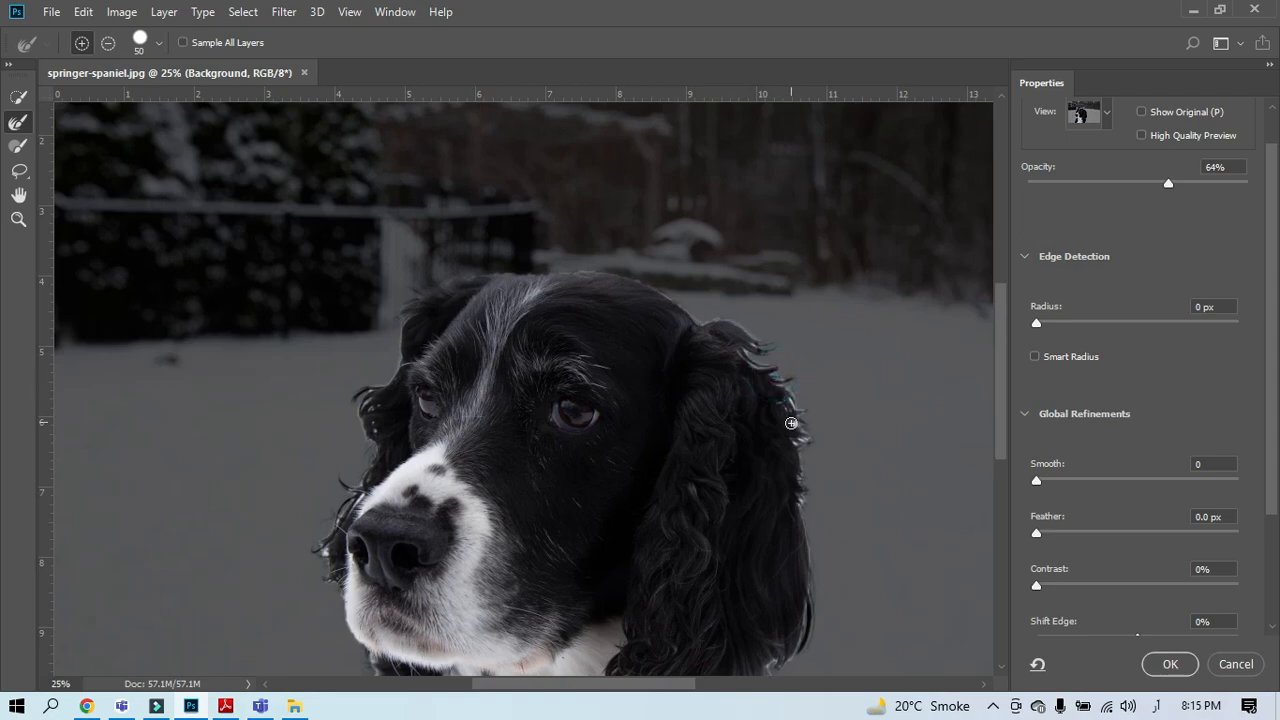
left_click(788, 397)
Step: Enlarge the Refine Edge Brush to size 90 and refine the outer fur edge down the dog's near ear
key("bracketright")
key("bracketright")
key("bracketright")
key("bracketright")
left_click(772, 353)
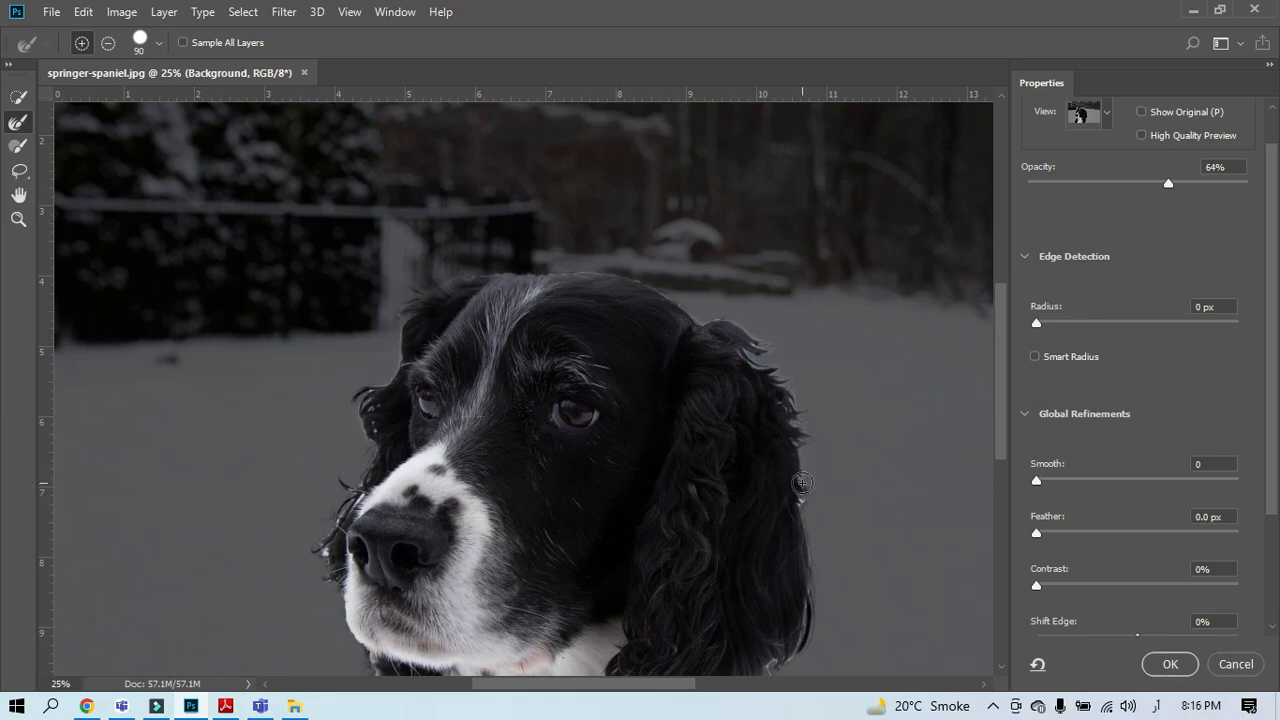
left_click_drag(775, 565, 751, 490)
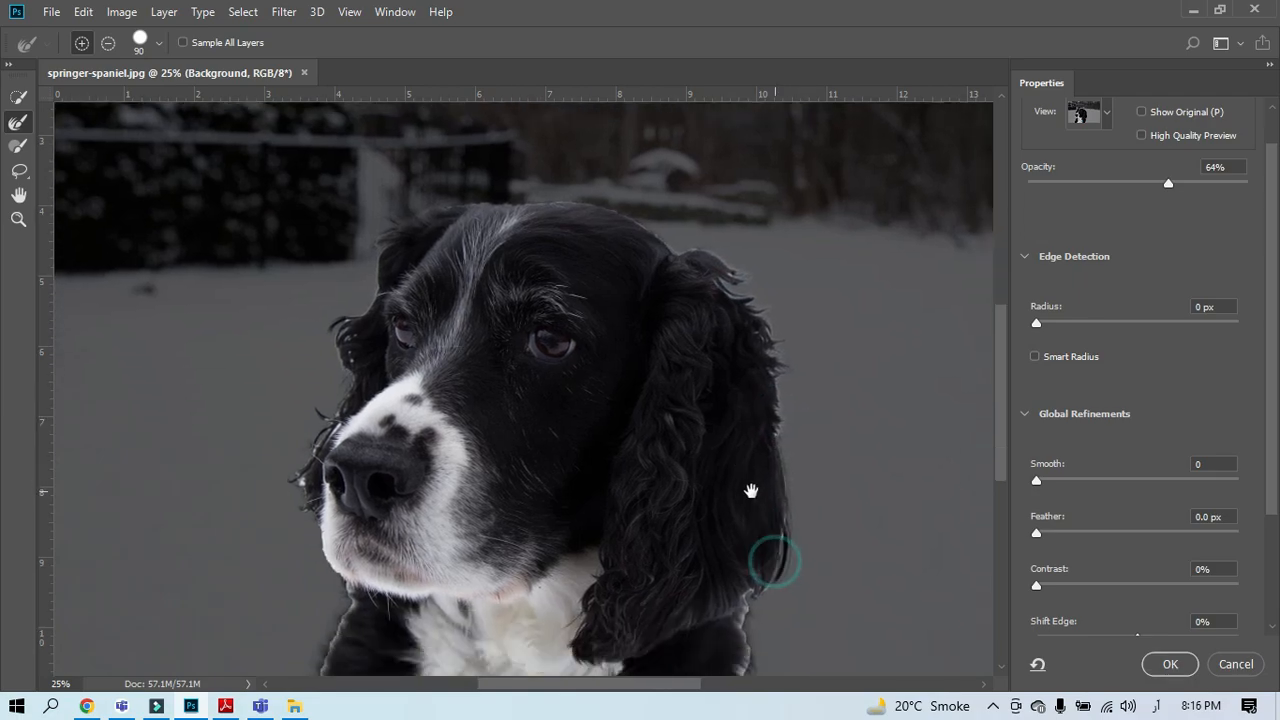
left_click(784, 438)
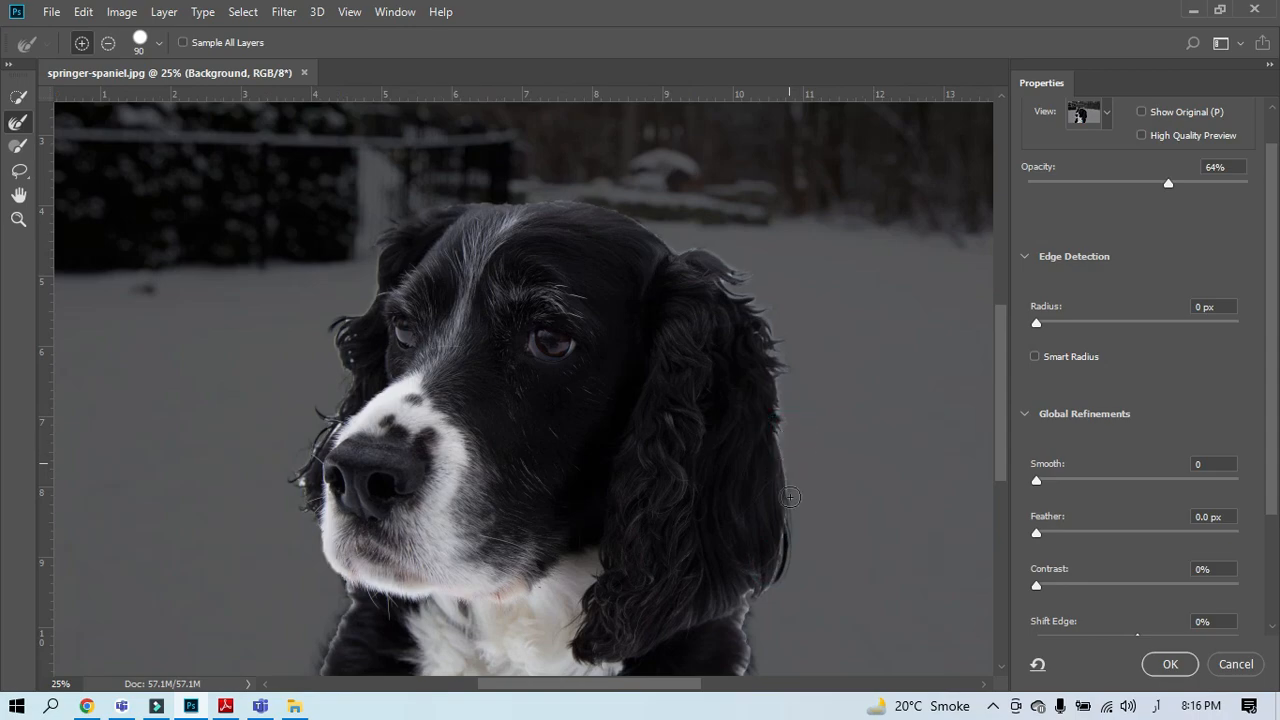
left_click_drag(786, 503, 792, 567)
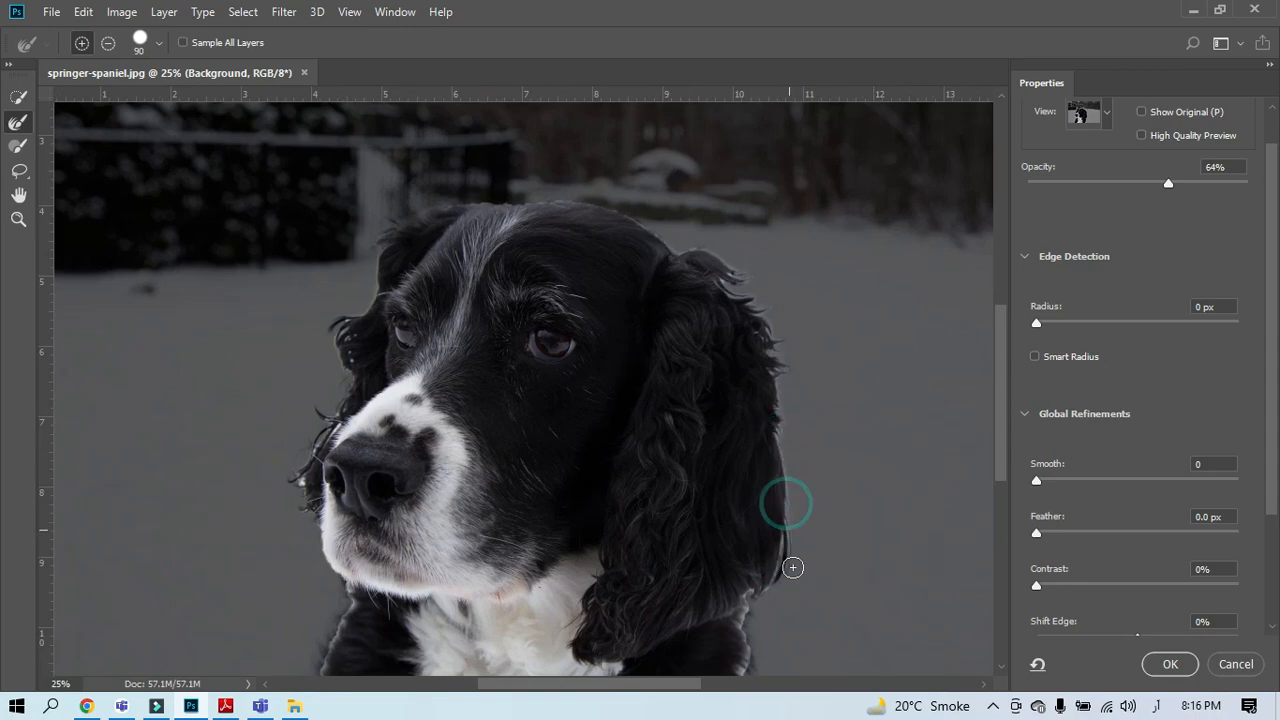
Step: Refine the fur edge from the lower tip of the near ear down the adjoining shoulder to the image's lower edge
left_click_drag(724, 600, 714, 516)
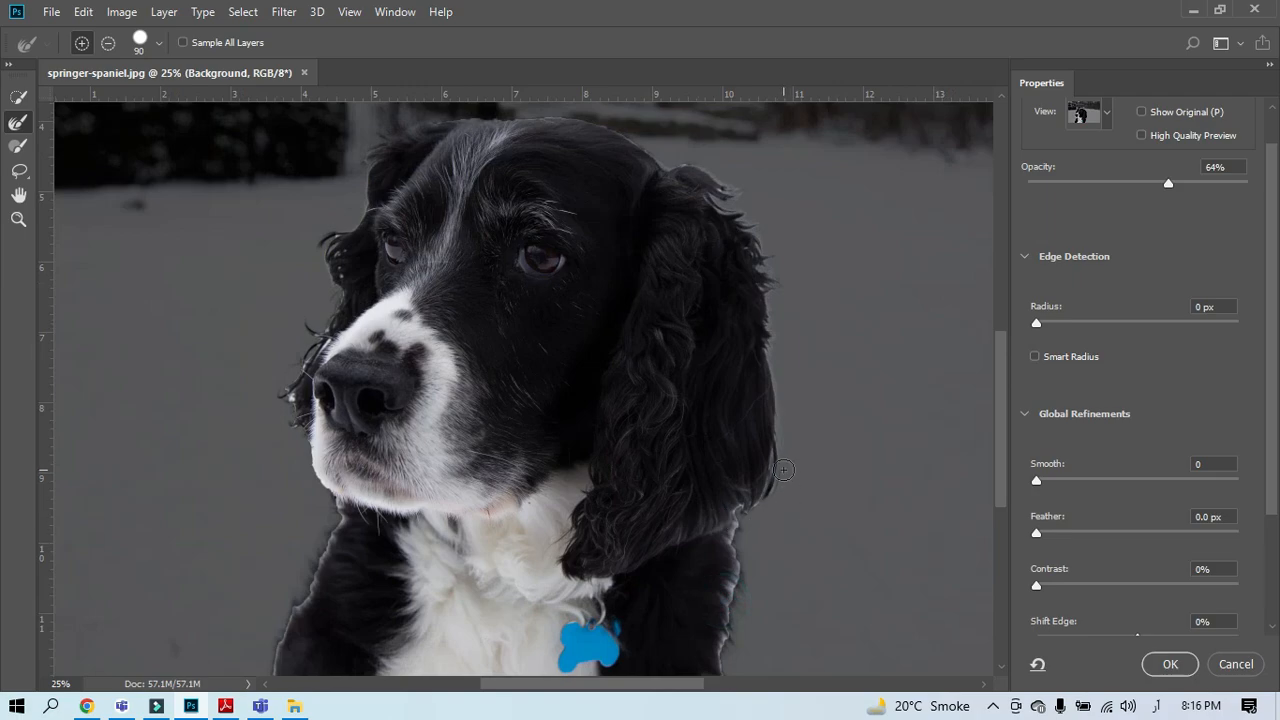
mouse_move(782, 476)
left_mouse_down()
mouse_move(752, 515)
mouse_move(736, 580)
mouse_move(712, 551)
mouse_move(703, 485)
left_mouse_up()
left_click_drag(730, 477, 715, 598)
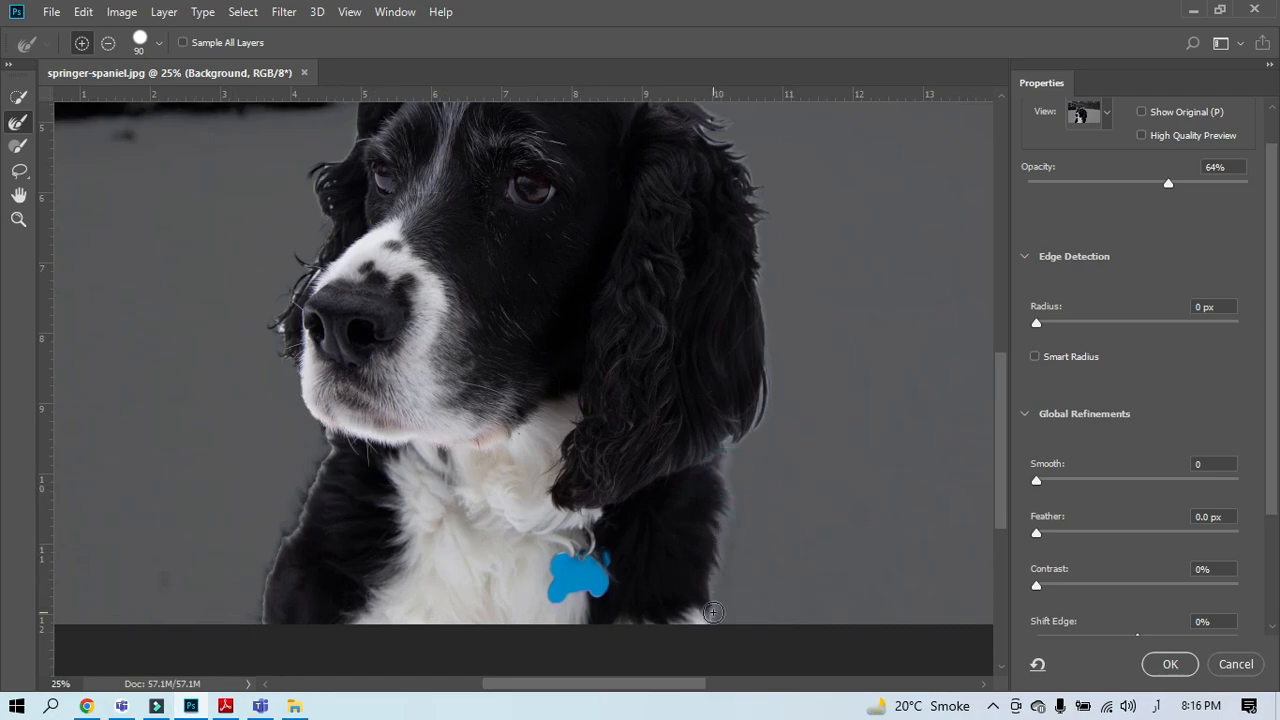
Step: Refine the fur edges along the shoulder below the muzzle and the wisps of the far ear beside the nose
left_click_drag(333, 436, 266, 580)
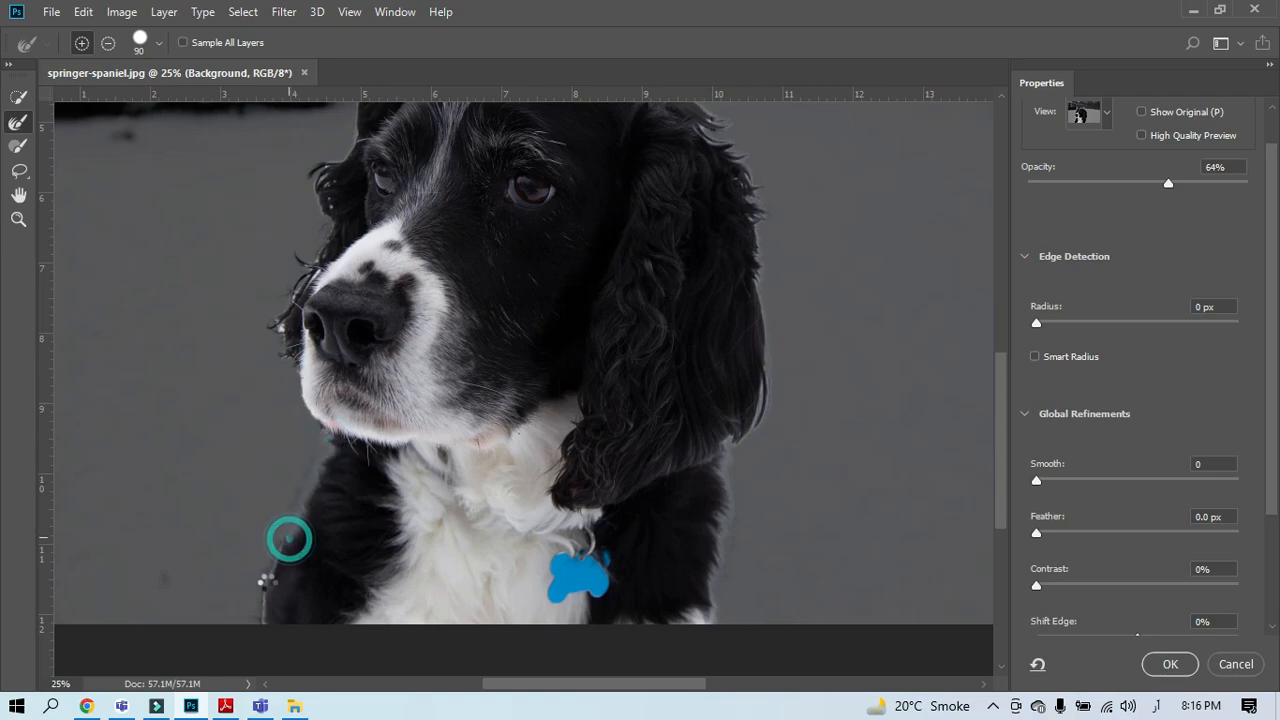
left_click_drag(313, 256, 273, 359)
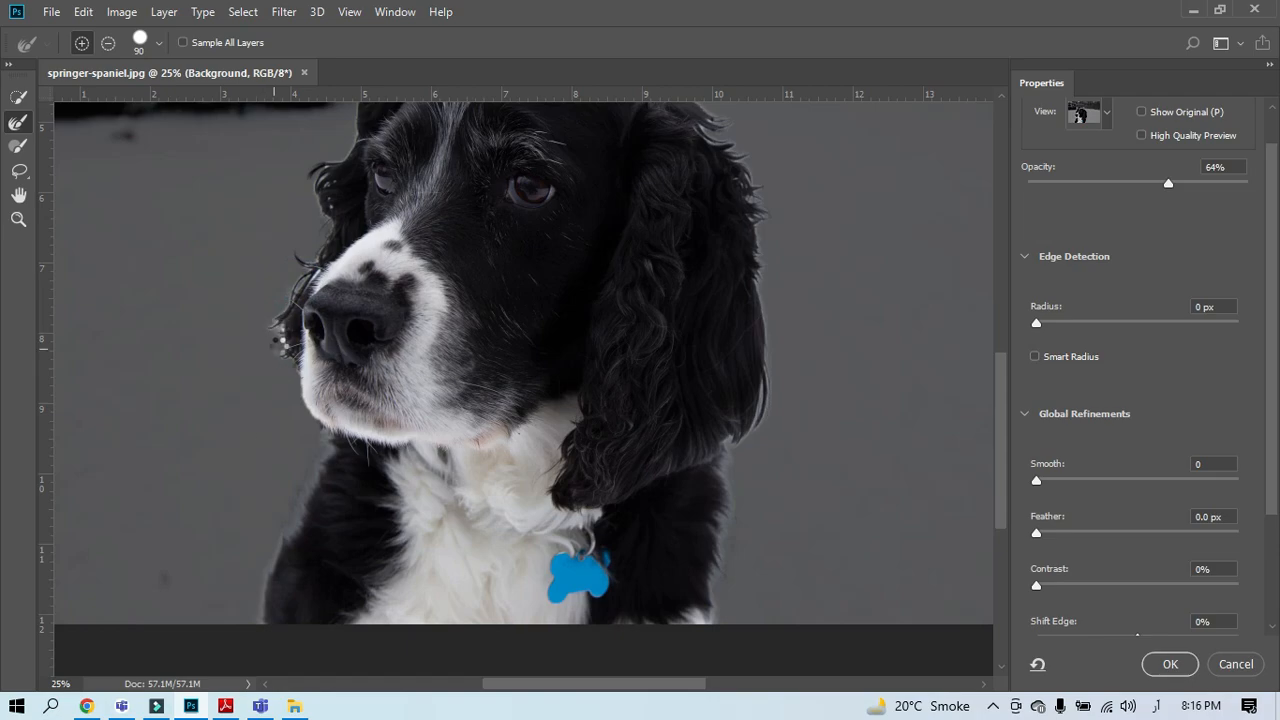
left_click(331, 379)
left_click_drag(320, 114, 389, 326)
mouse_move(392, 386)
left_mouse_down()
mouse_move(390, 469)
mouse_move(339, 547)
left_mouse_up()
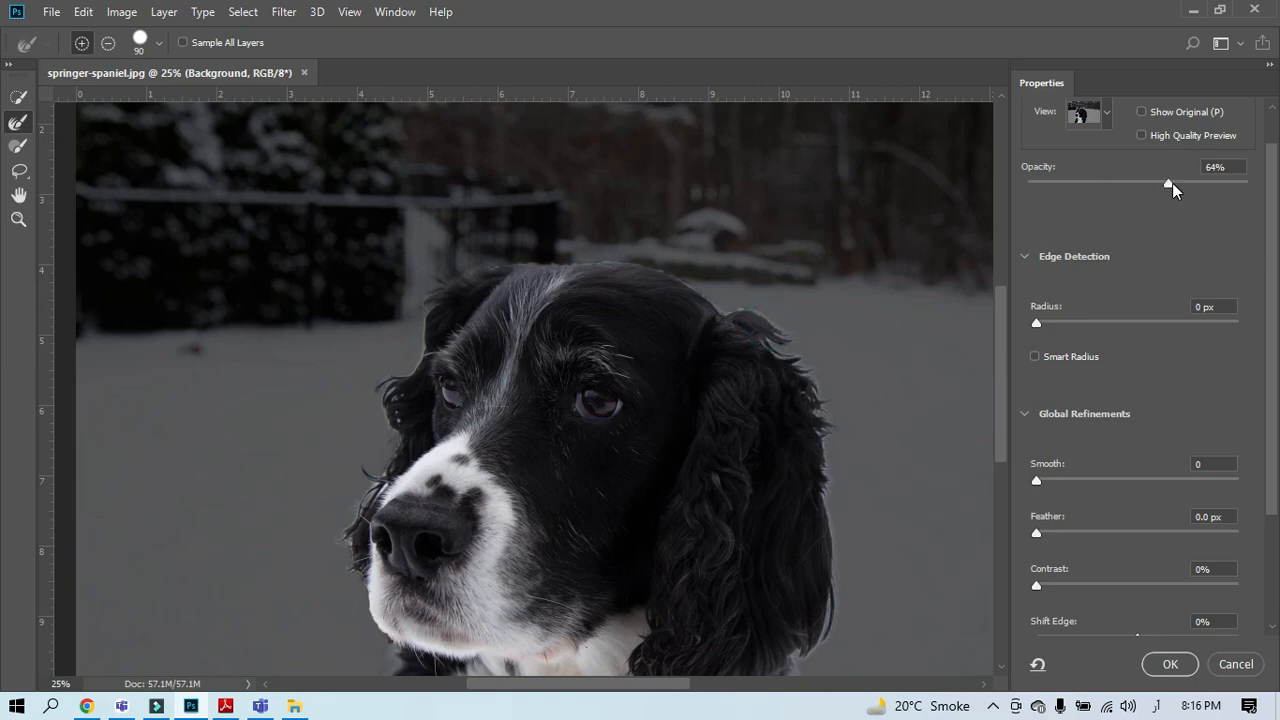
Step: Raise the matte opacity to 76% and view the whole cut-out dog against the darker overlay
left_click_drag(1170, 183, 1196, 184)
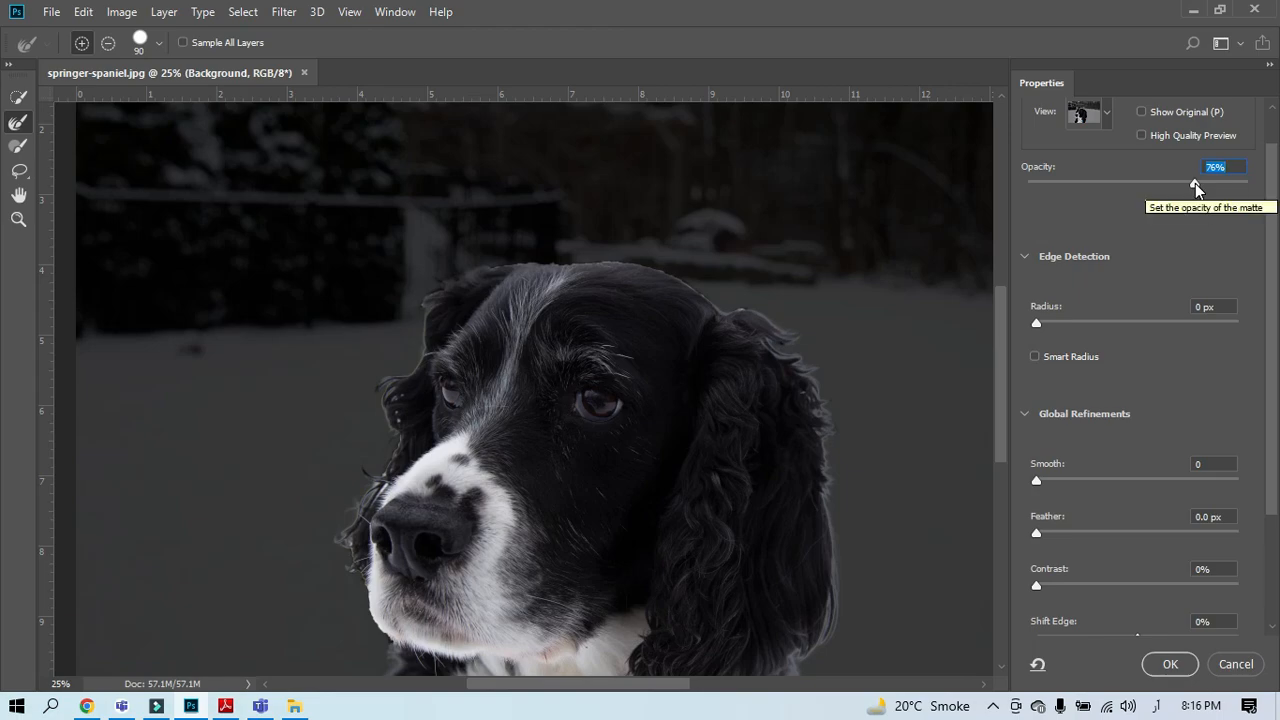
key("ctrl+minus")
key("ctrl+minus")
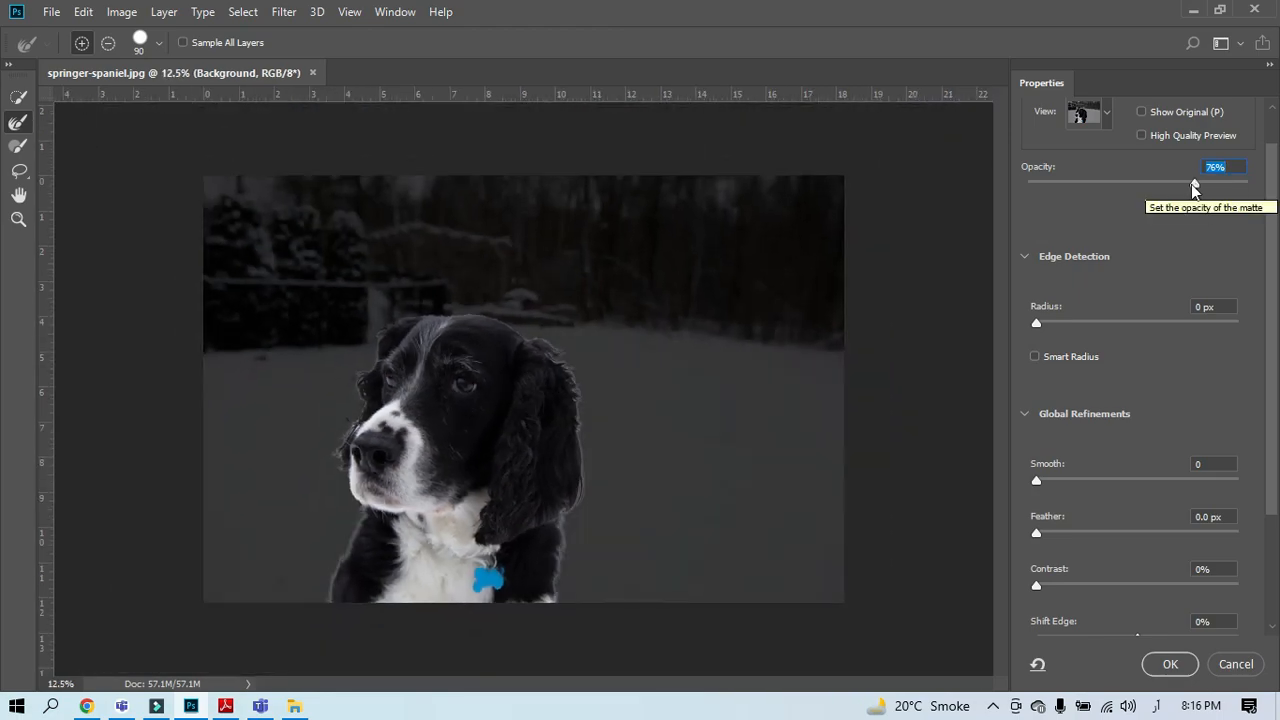
Step: Set Feather to 1.1 px and Contrast to 4%, and accept the refined selection
left_click_drag(1037, 532, 1048, 534)
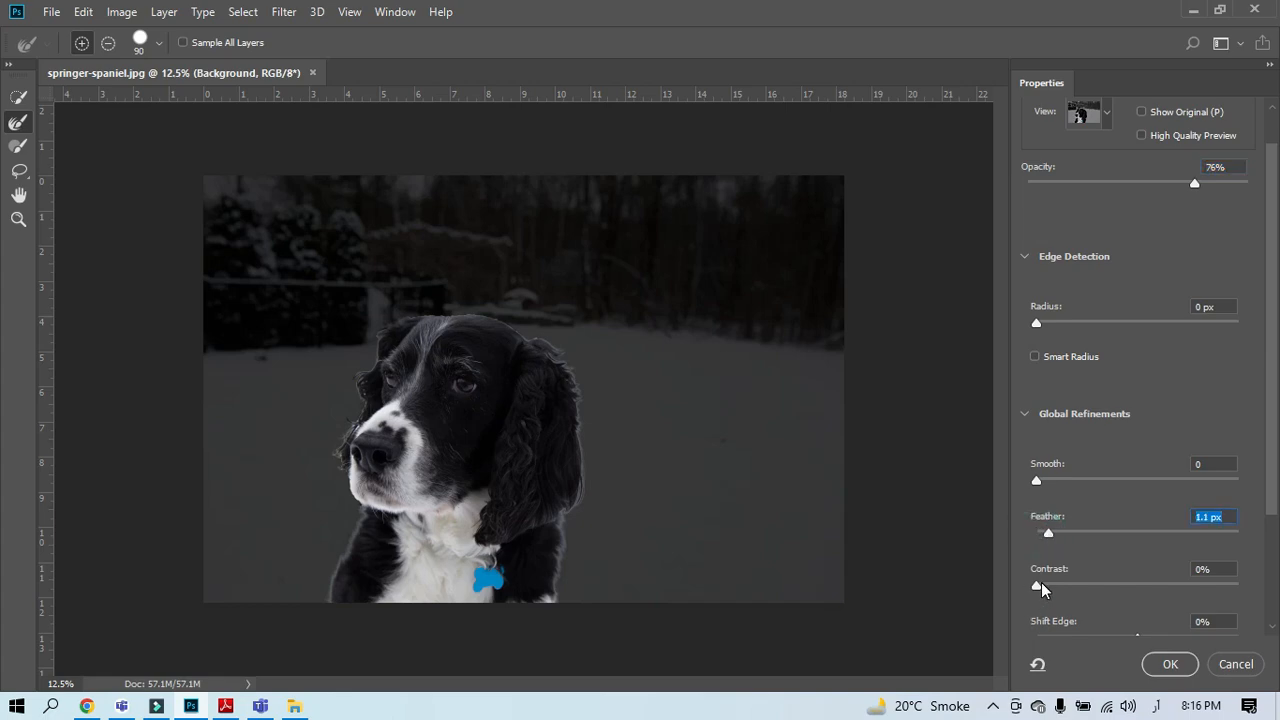
left_click_drag(1041, 582, 1044, 589)
scroll(1150, 540, "down", 3)
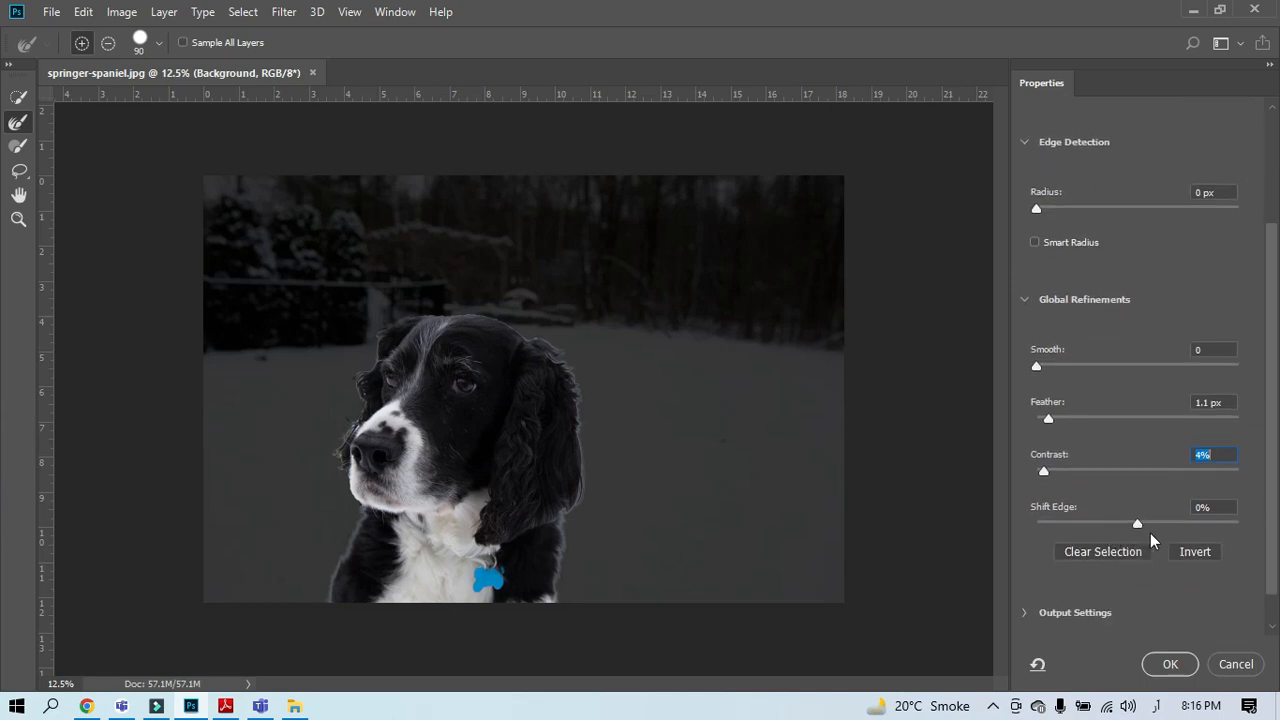
left_click(1163, 664)
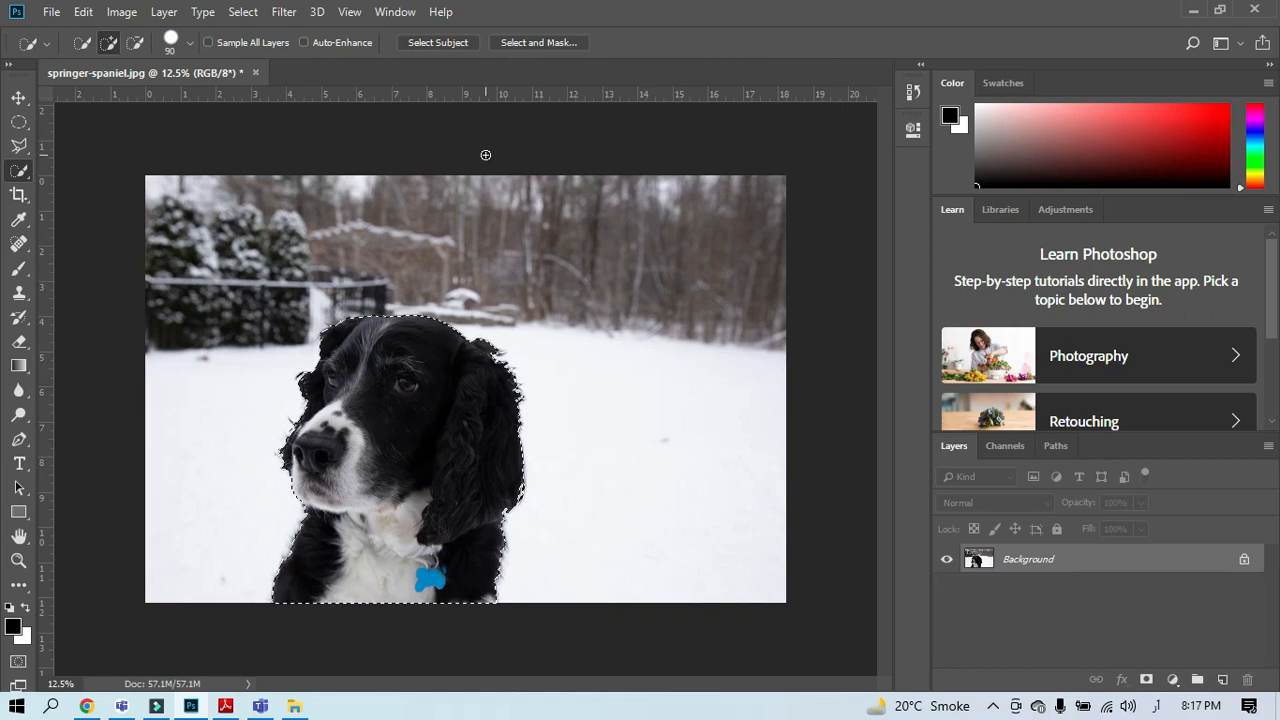
Step: Copy the selected dog and create a 2263 x 2505 px, 300 ppi document from the Clipboard preset with a red background
key("ctrl+j")
key("ctrl+n")
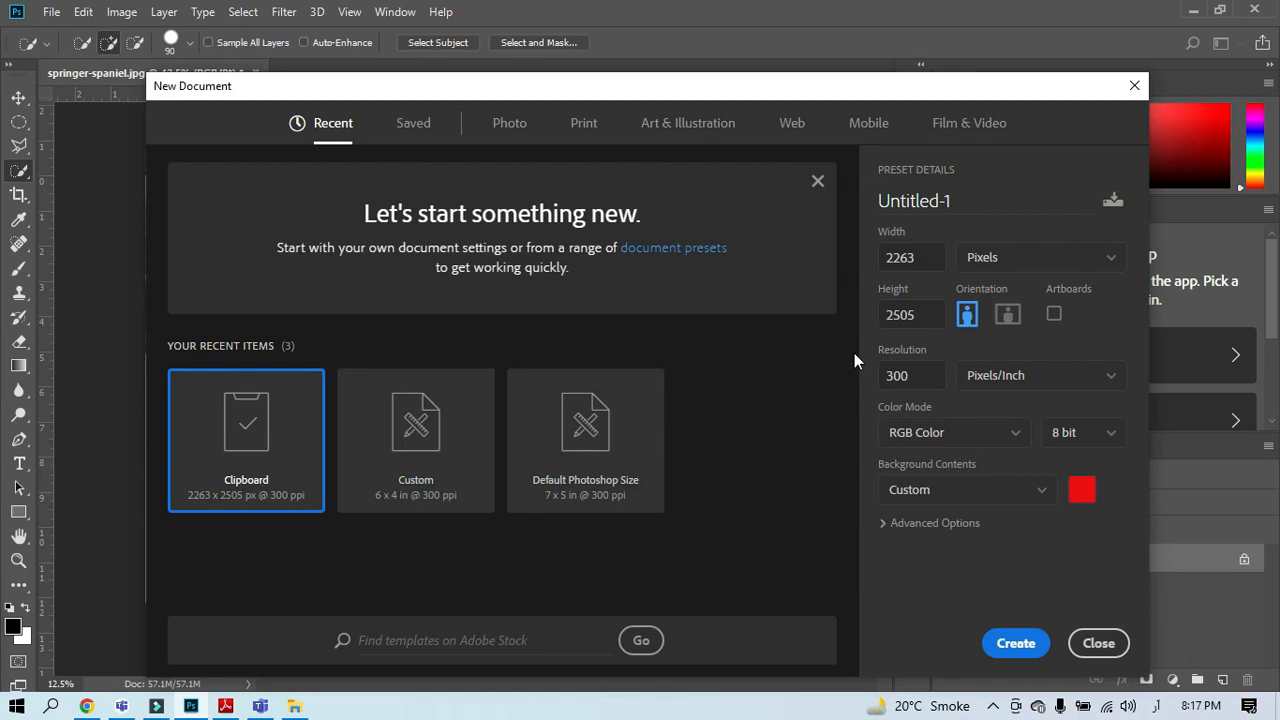
left_click(1008, 643)
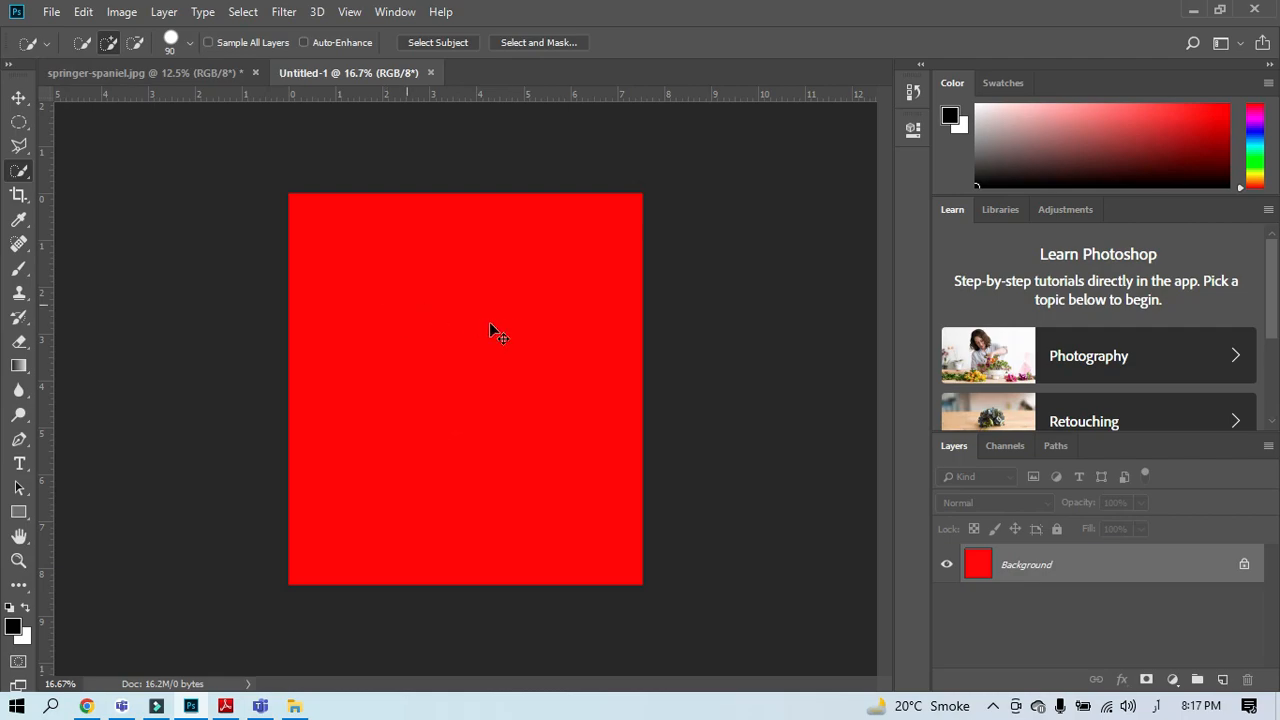
Step: Paste the dog into the red document and enable Auto-Select and Show Transform Controls for the Move tool
key("v")
left_click(397, 381)
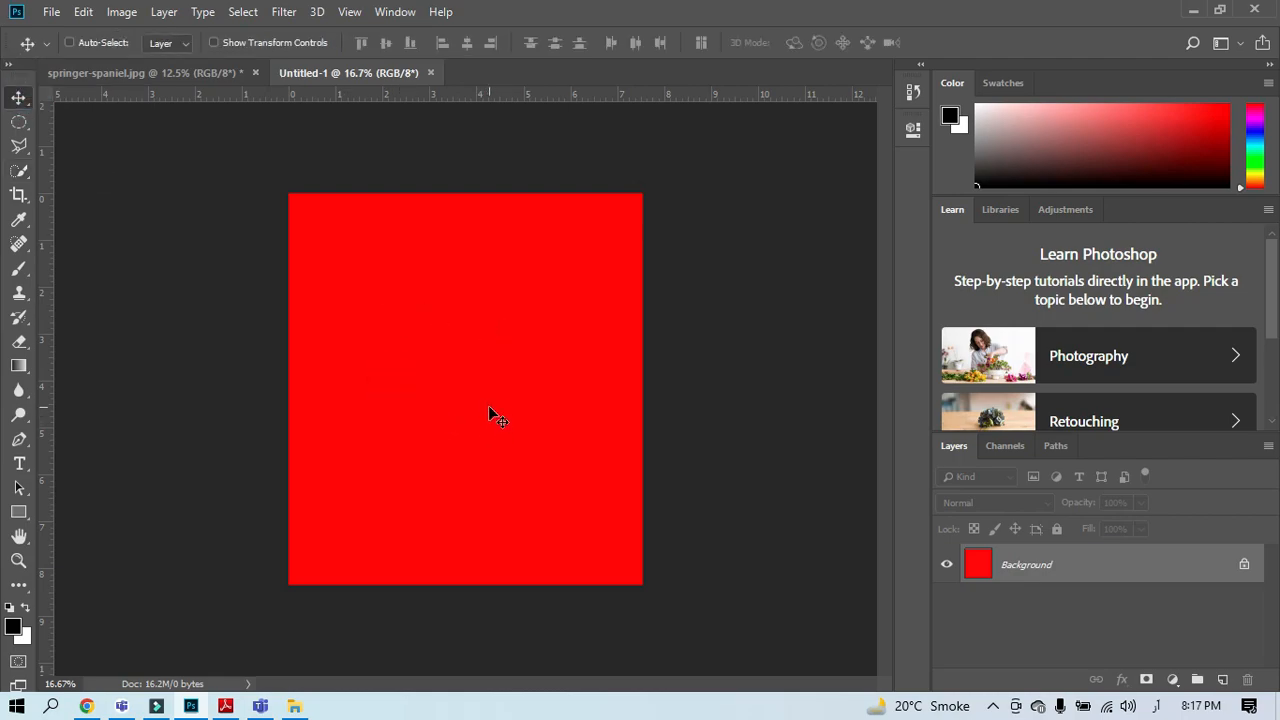
key("ctrl+v")
left_click_drag(505, 335, 530, 350)
left_click(214, 43)
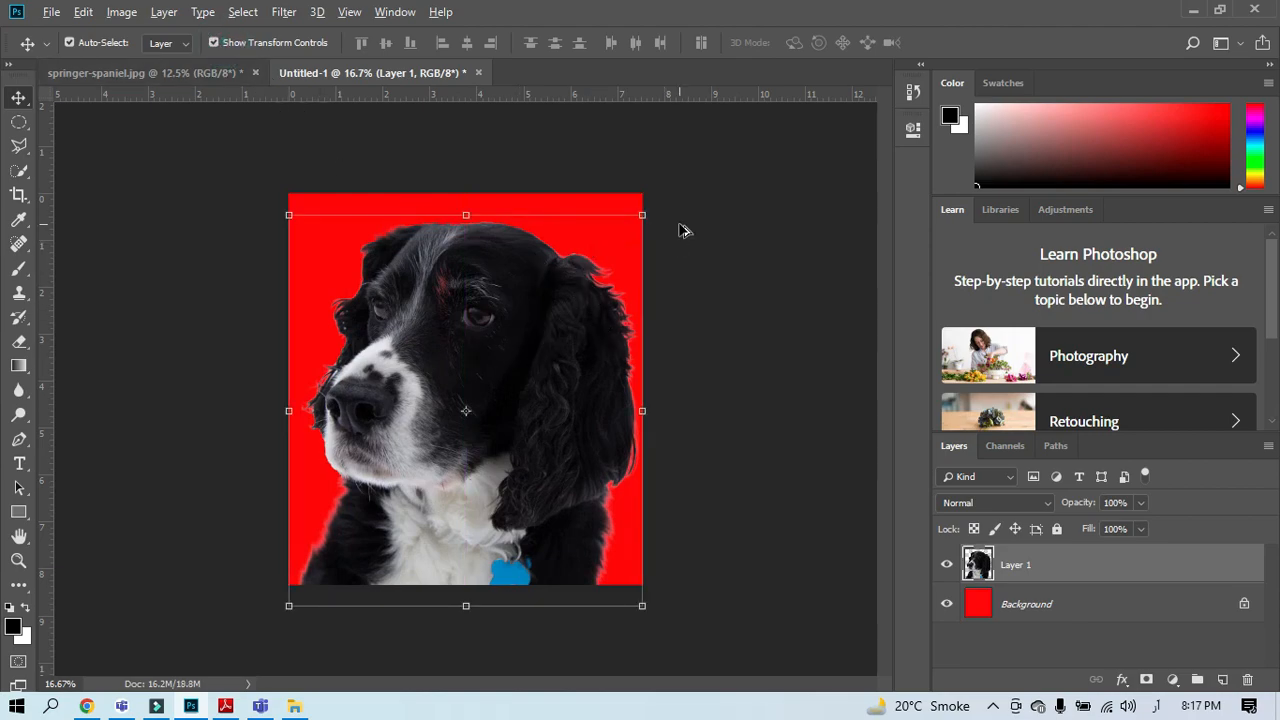
Step: Scale the dog layer to 56.25%, place it against the canvas's lower edge, inspect its fur edges and commit the transform
left_click_drag(642, 215, 576, 310)
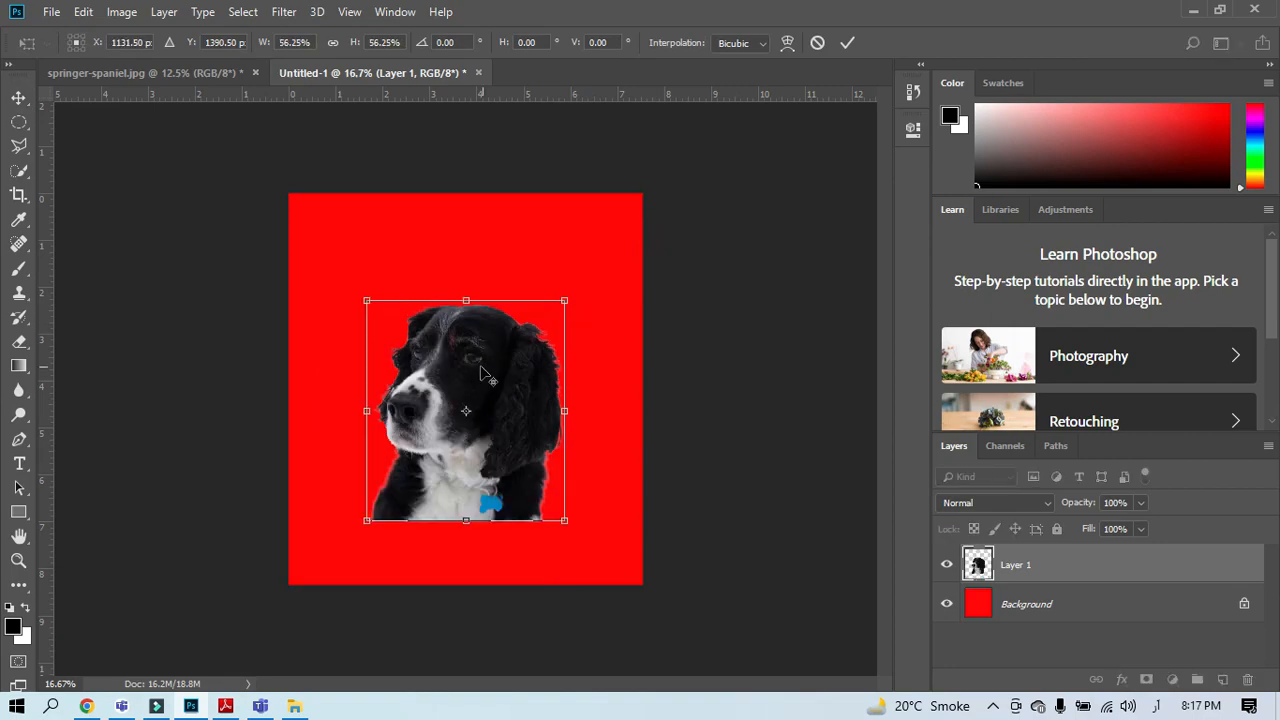
left_click_drag(480, 381, 496, 446)
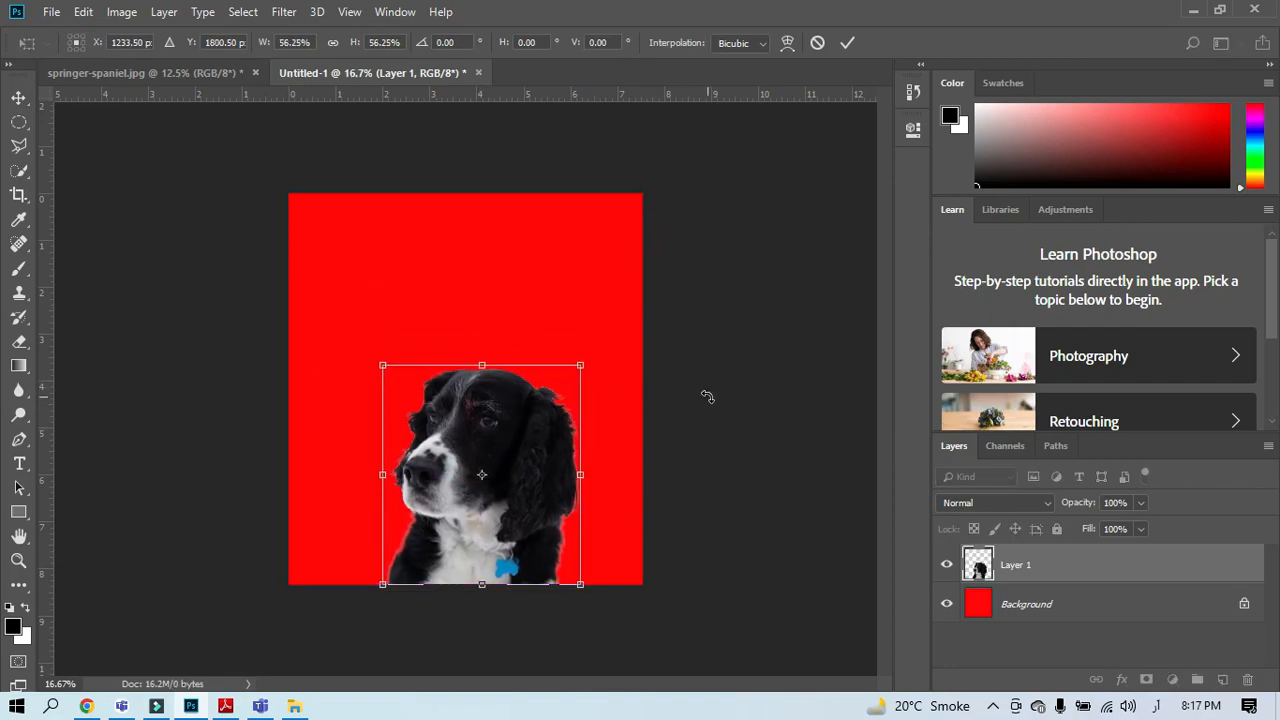
key("ctrl+plus")
key("ctrl+plus")
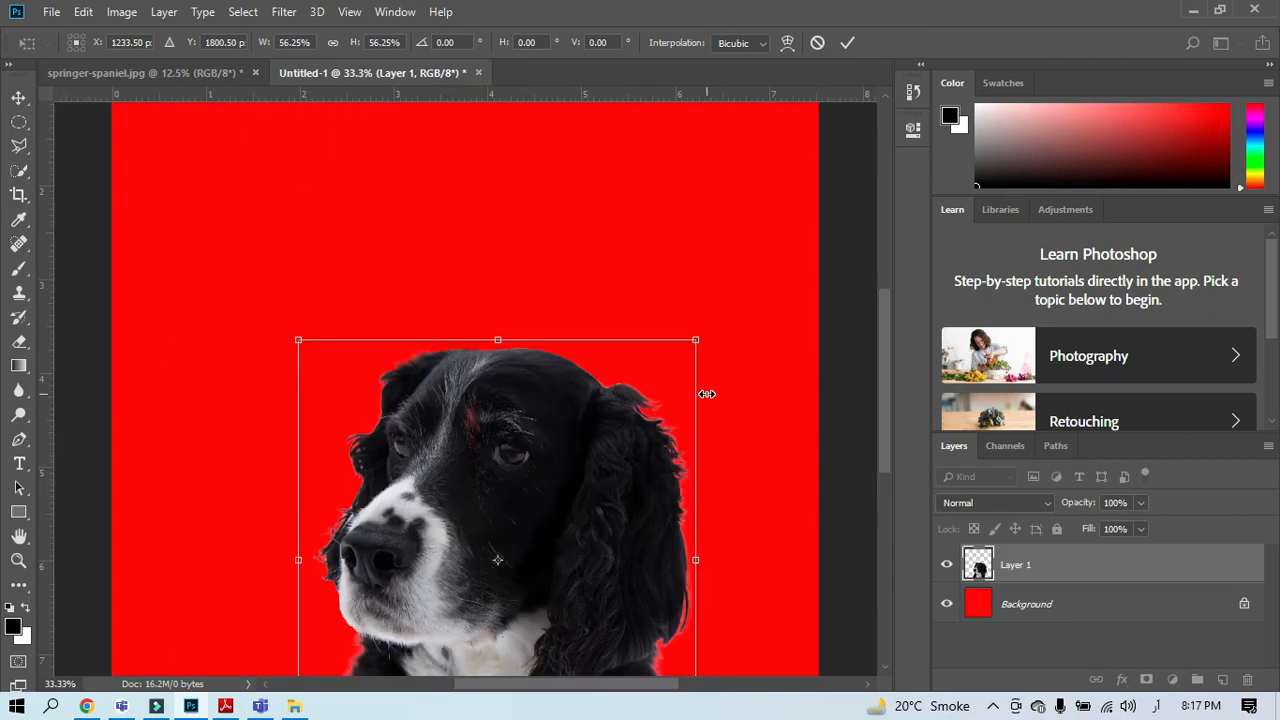
key("ctrl+plus")
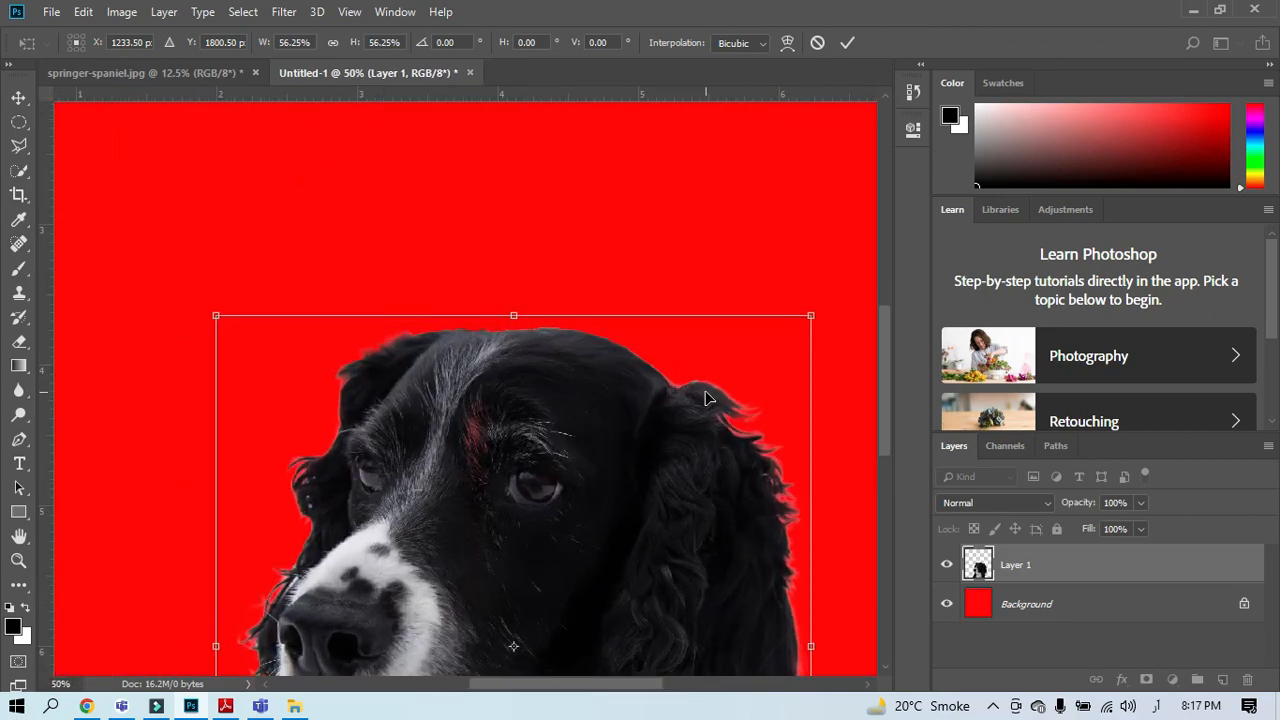
left_click_drag(691, 420, 694, 337)
left_click_drag(549, 523, 560, 395)
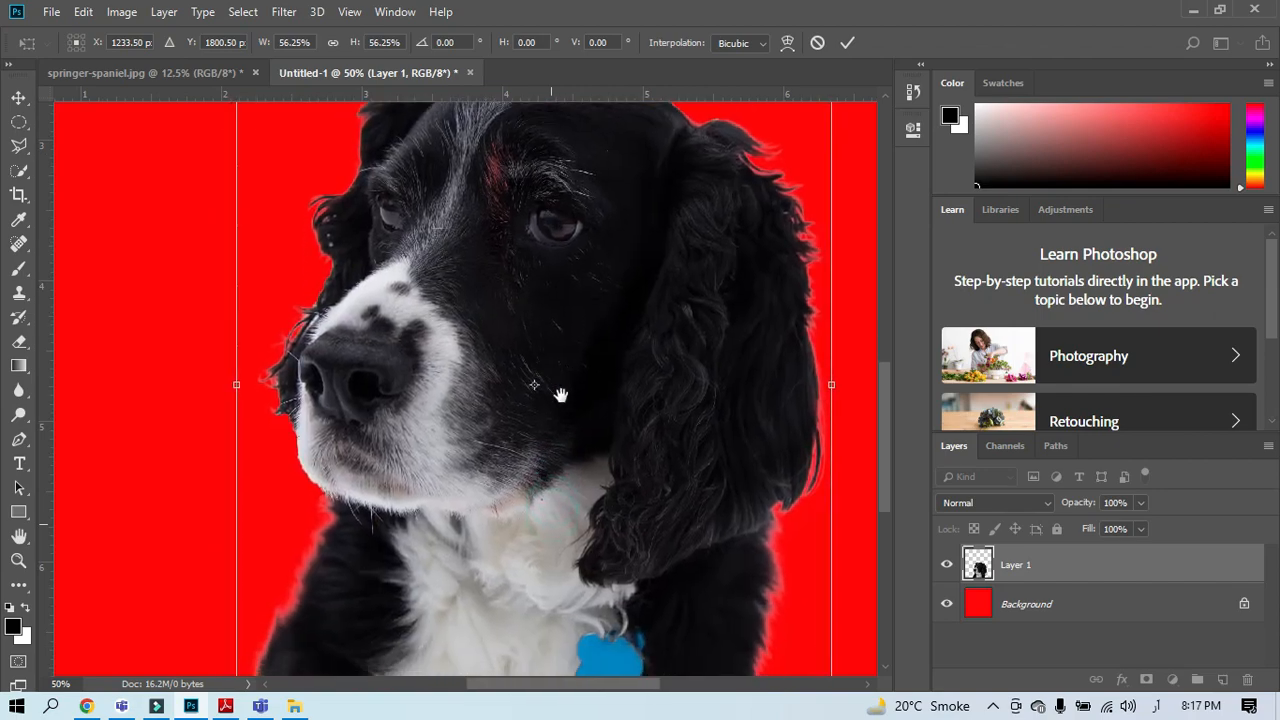
key("ctrl+minus")
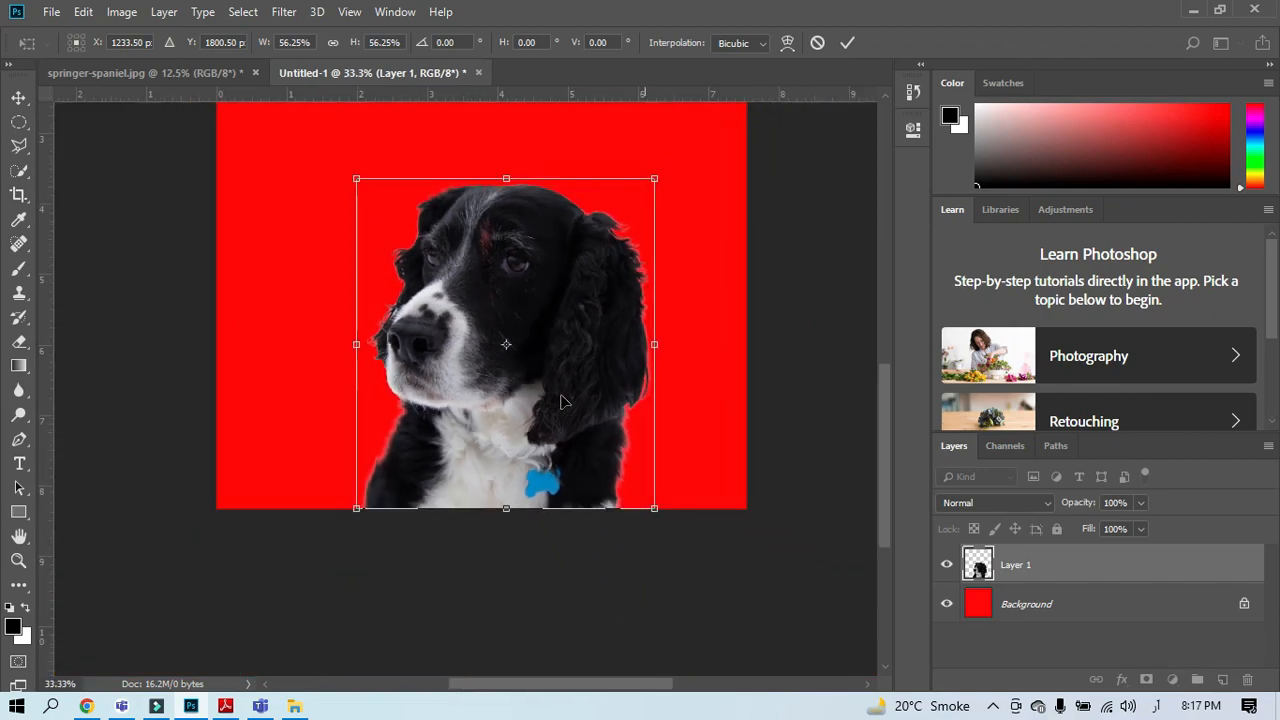
key("ctrl+minus")
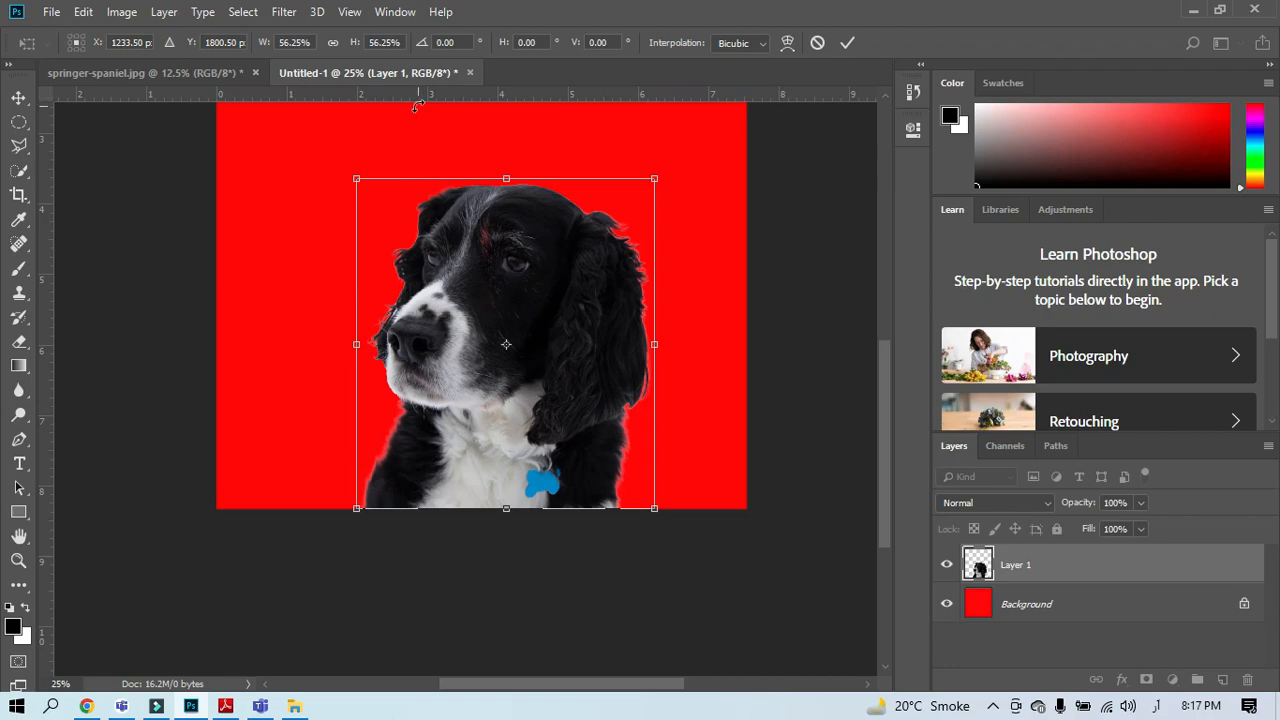
key("Return")
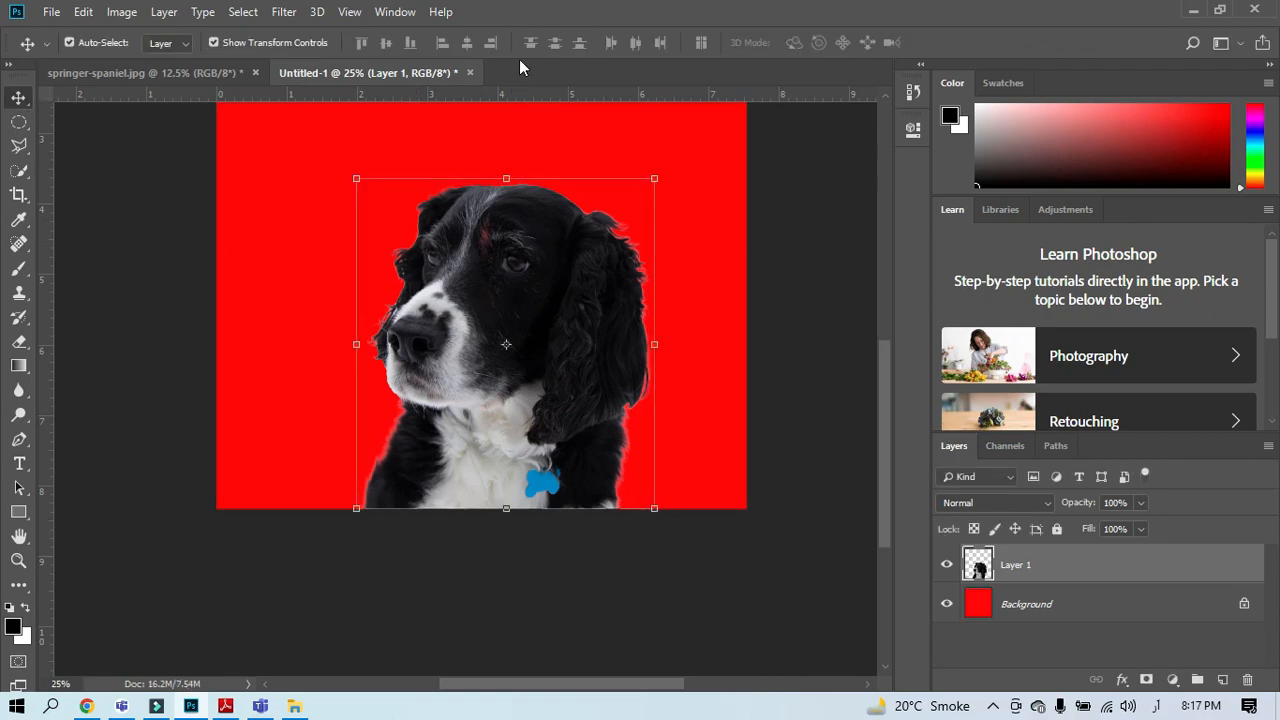
Step: Close the red document and springer-spaniel.jpg without saving changes
left_click(470, 74)
left_click(630, 273)
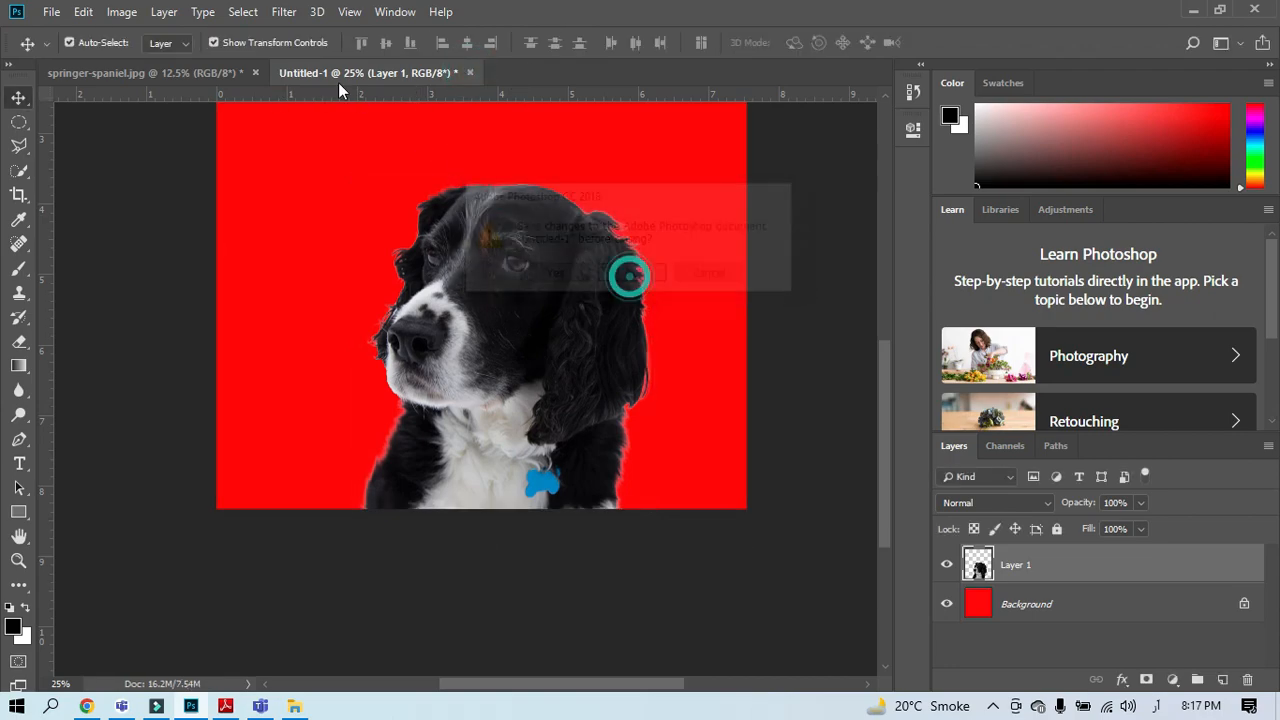
left_click(256, 72)
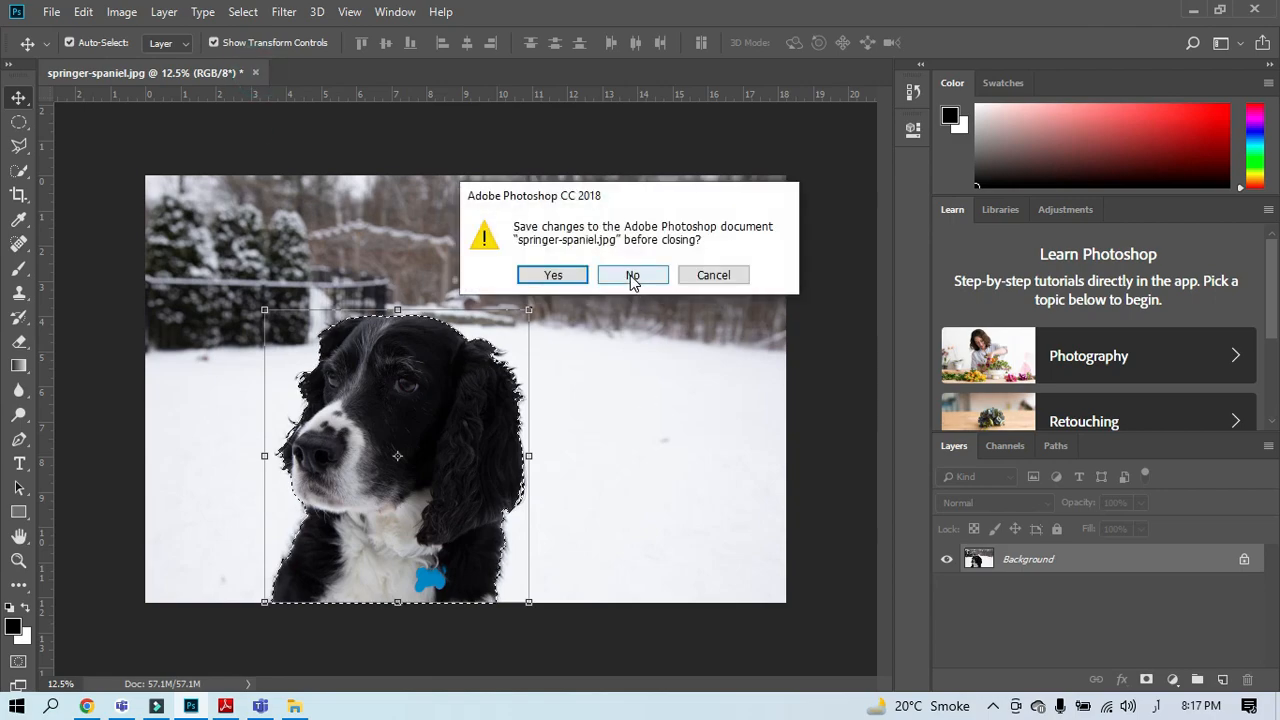
left_click(628, 274)
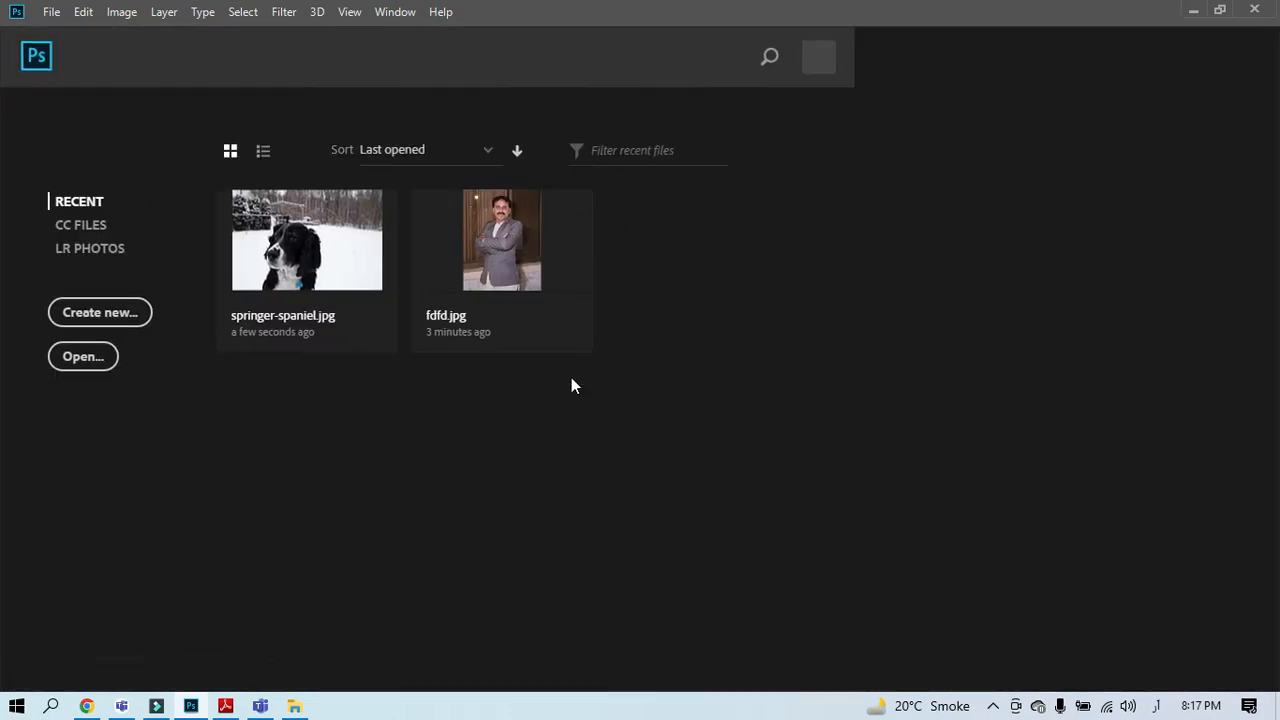
Step: Switch to class 04.pdf in Adobe Reader, view the Quick Mask Mode slide on page 4, and return to the Lecture 04 folder
left_click(1193, 10)
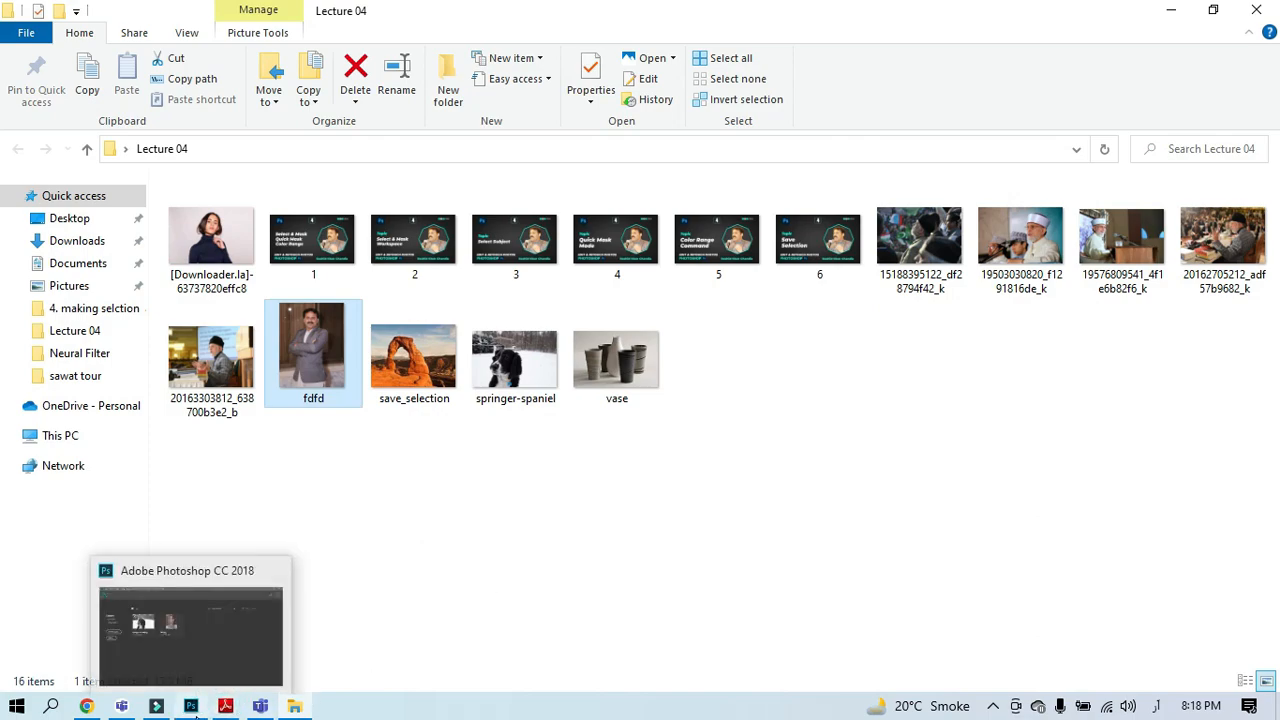
left_click(228, 706)
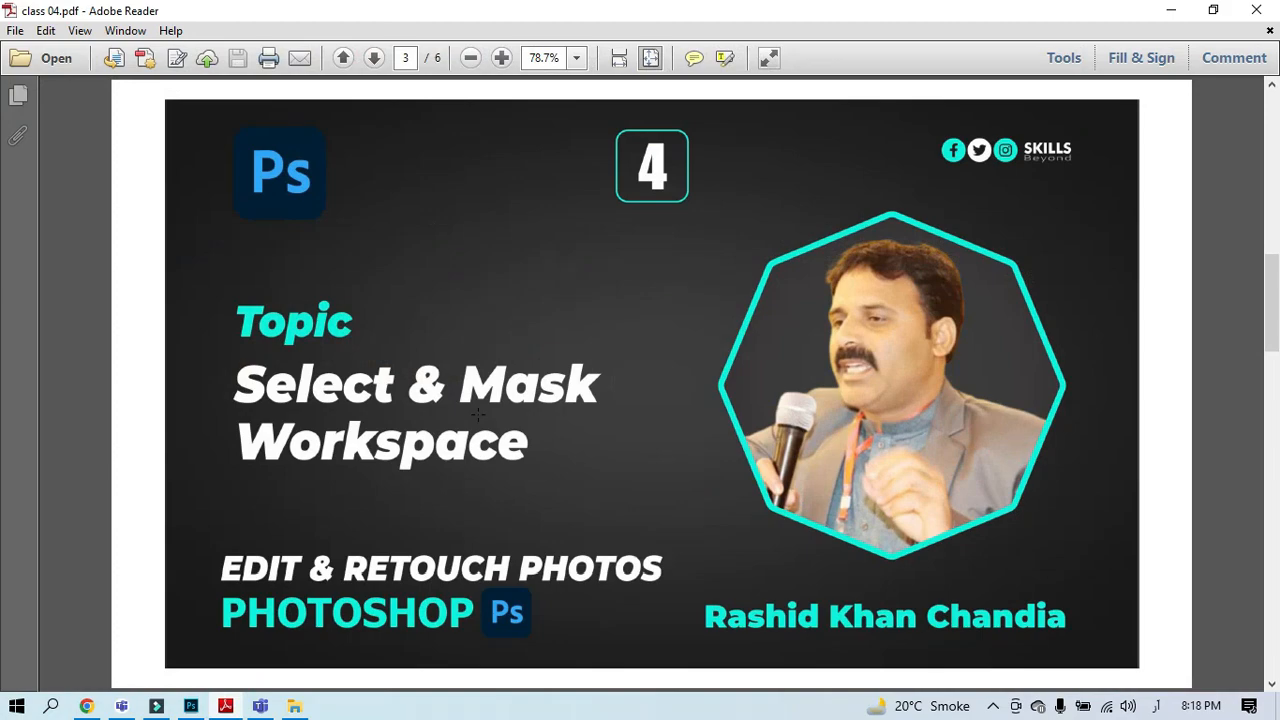
scroll(478, 413, "down", 3)
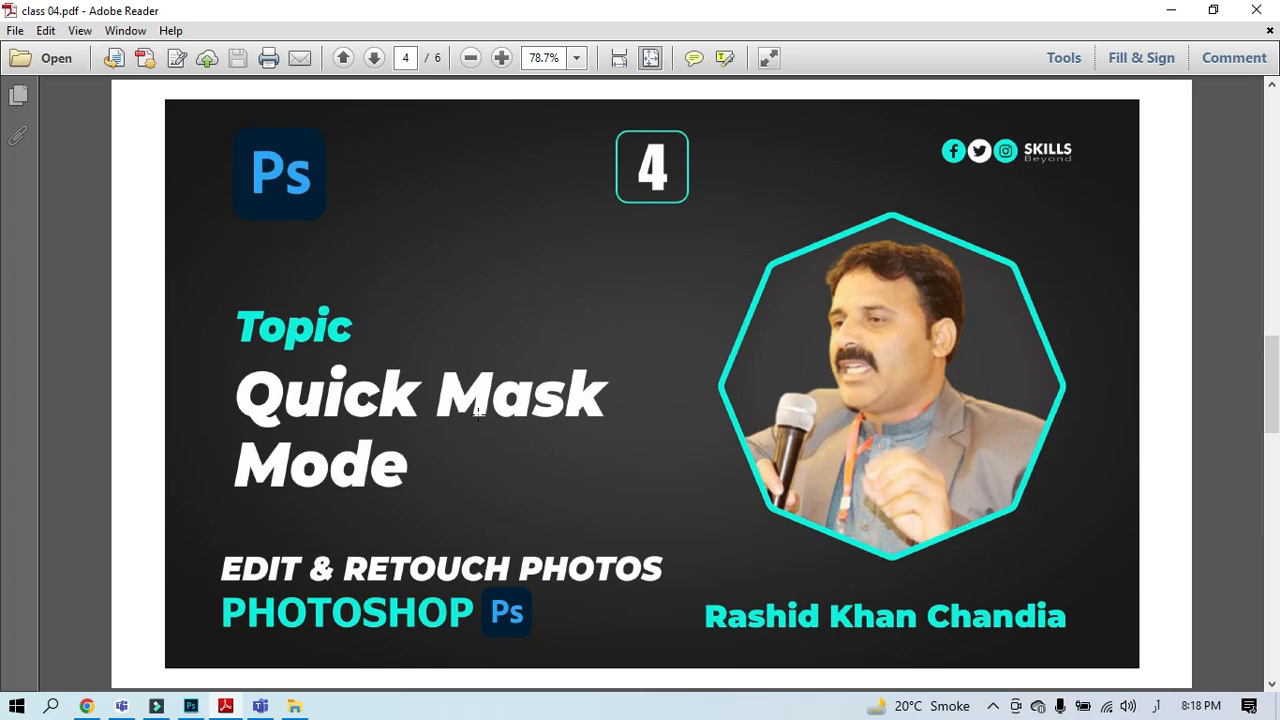
left_click(1171, 10)
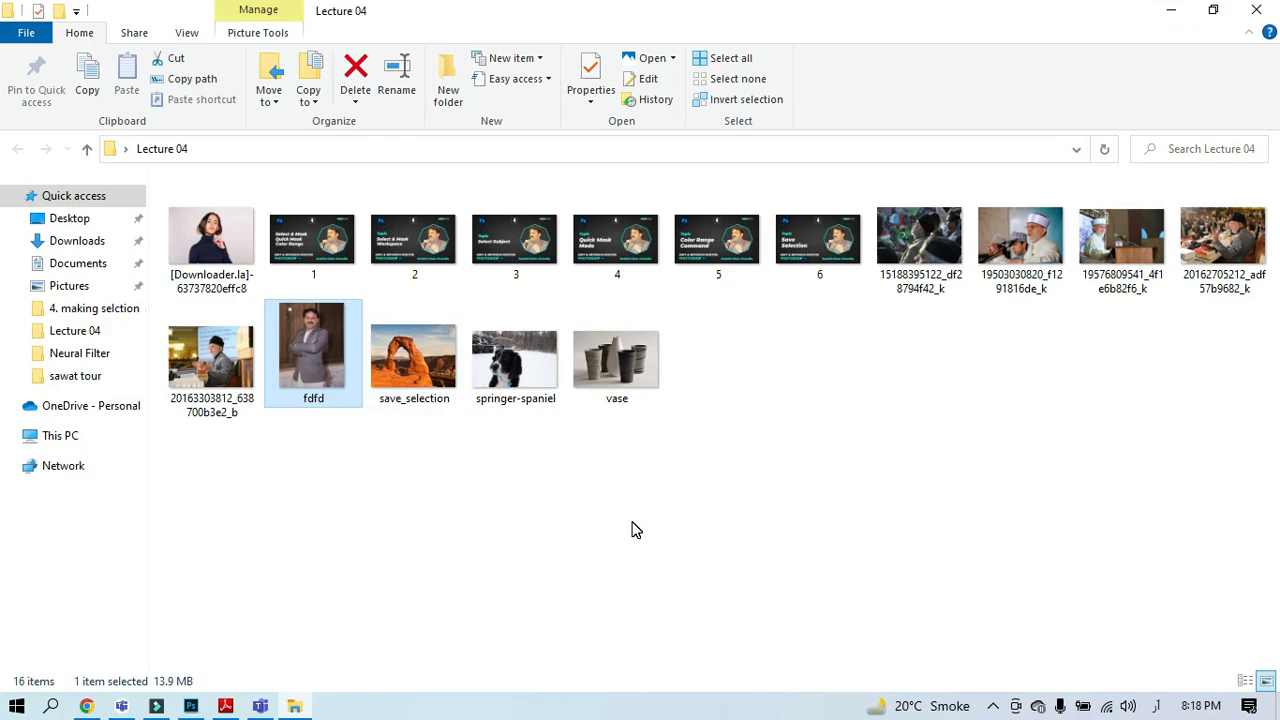
Step: Open vase.jpg from the Lecture 04 folder in Photoshop and activate the Quick Selection Tool
left_click_drag(640, 378, 536, 450)
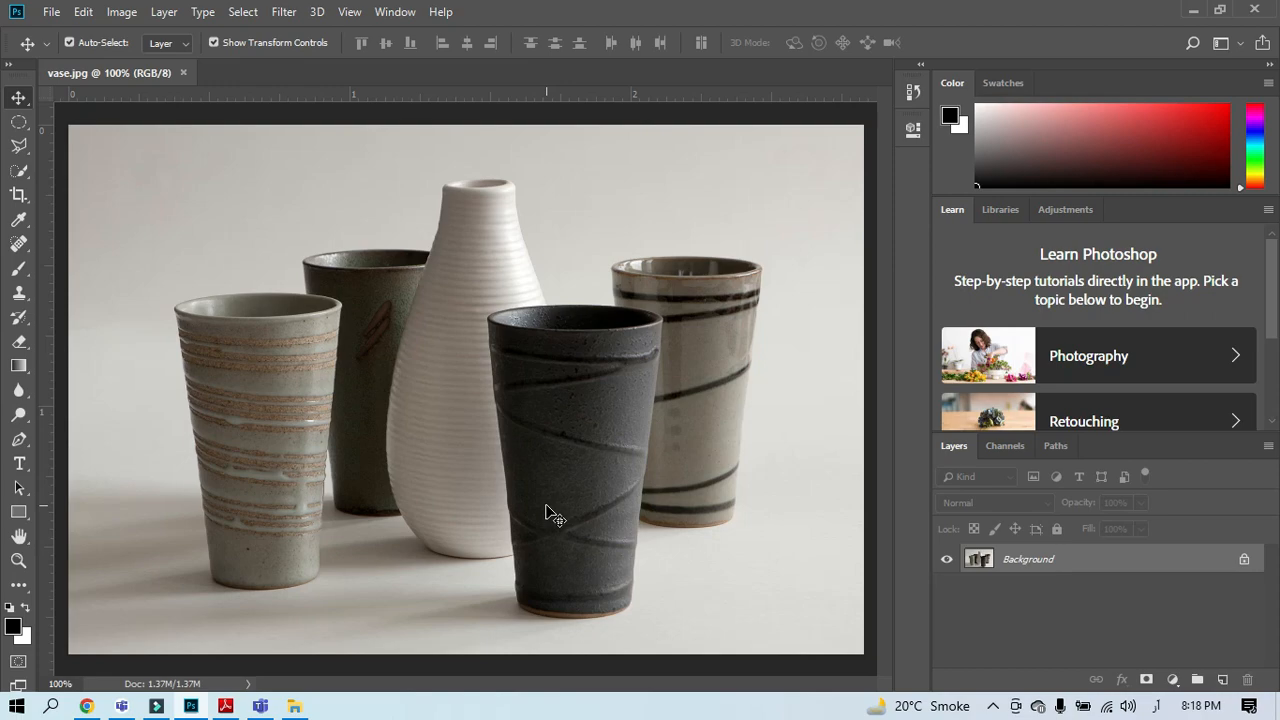
left_click(20, 175)
left_click(100, 170)
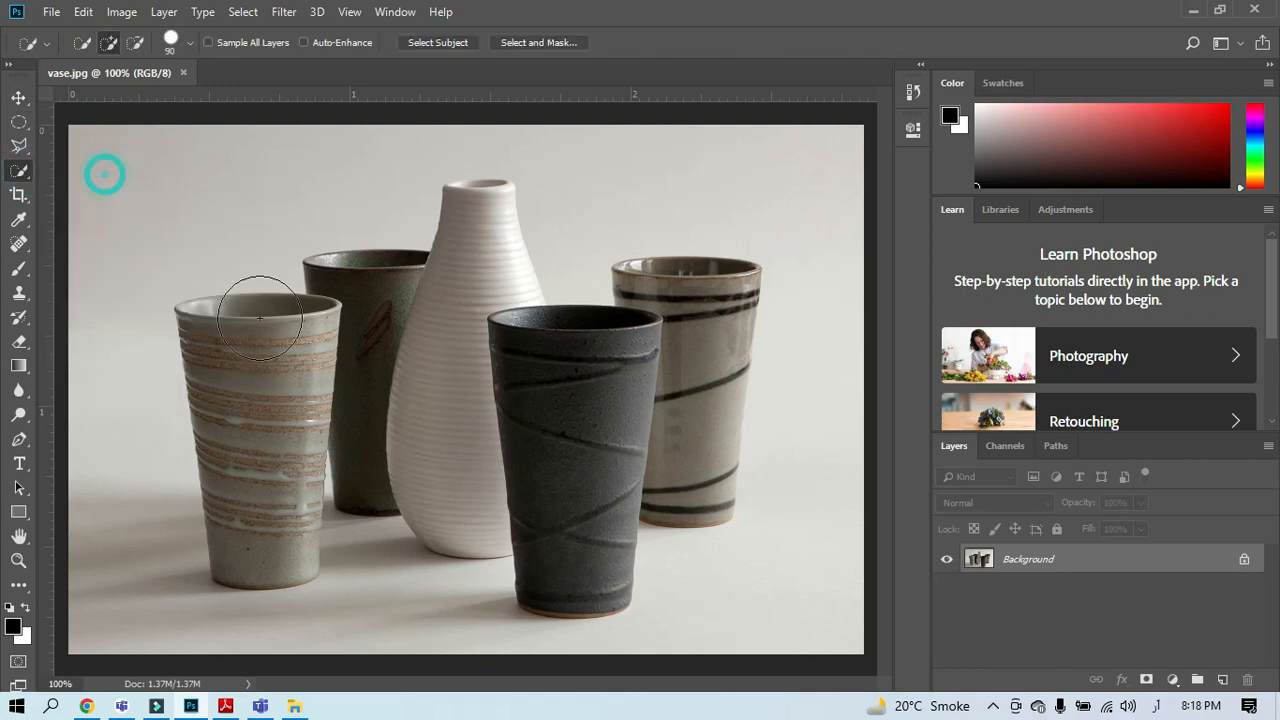
Step: Select the striped cup, the green cup and the white vase with the Quick Selection Tool at brush size 30
key("bracketleft")
key("bracketleft")
key("bracketleft")
key("bracketleft")
key("bracketleft")
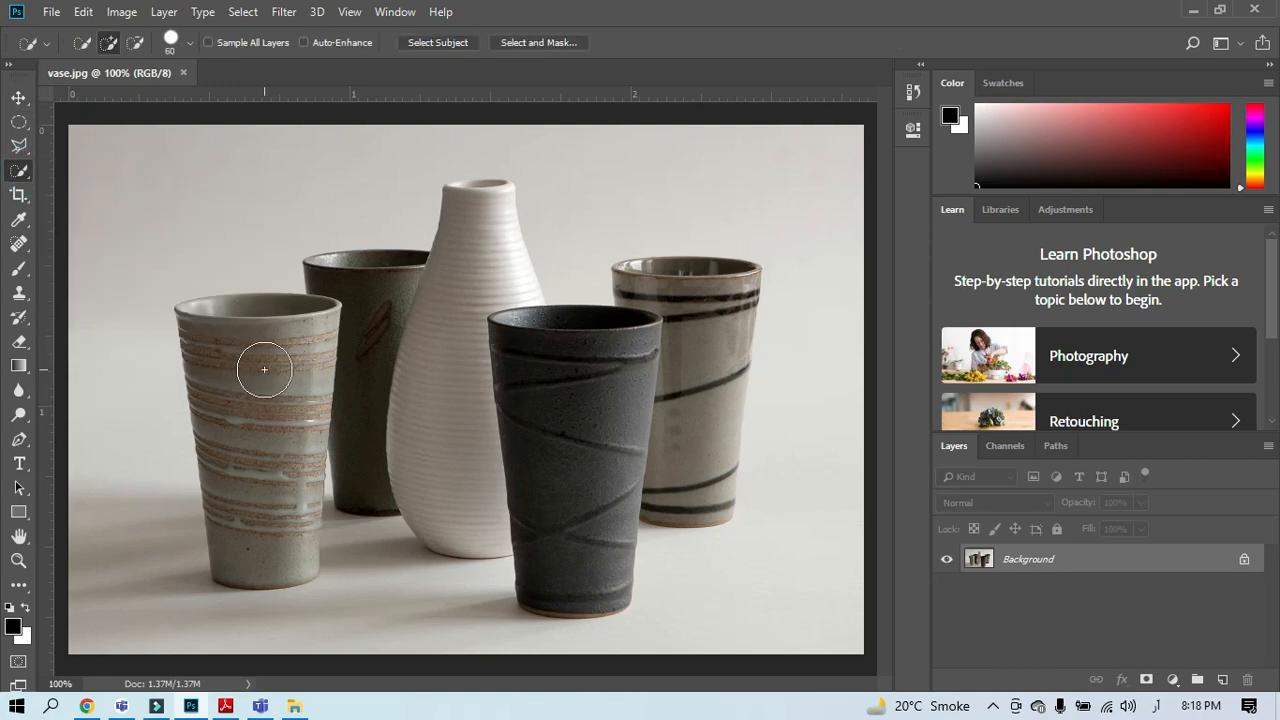
key("bracketleft")
mouse_move(214, 323)
left_mouse_down()
mouse_move(259, 357)
mouse_move(243, 520)
mouse_move(251, 531)
mouse_move(258, 519)
left_mouse_up()
mouse_move(349, 337)
left_mouse_down()
mouse_move(360, 283)
mouse_move(380, 269)
mouse_move(368, 374)
mouse_move(455, 221)
mouse_move(469, 229)
mouse_move(462, 271)
left_mouse_up()
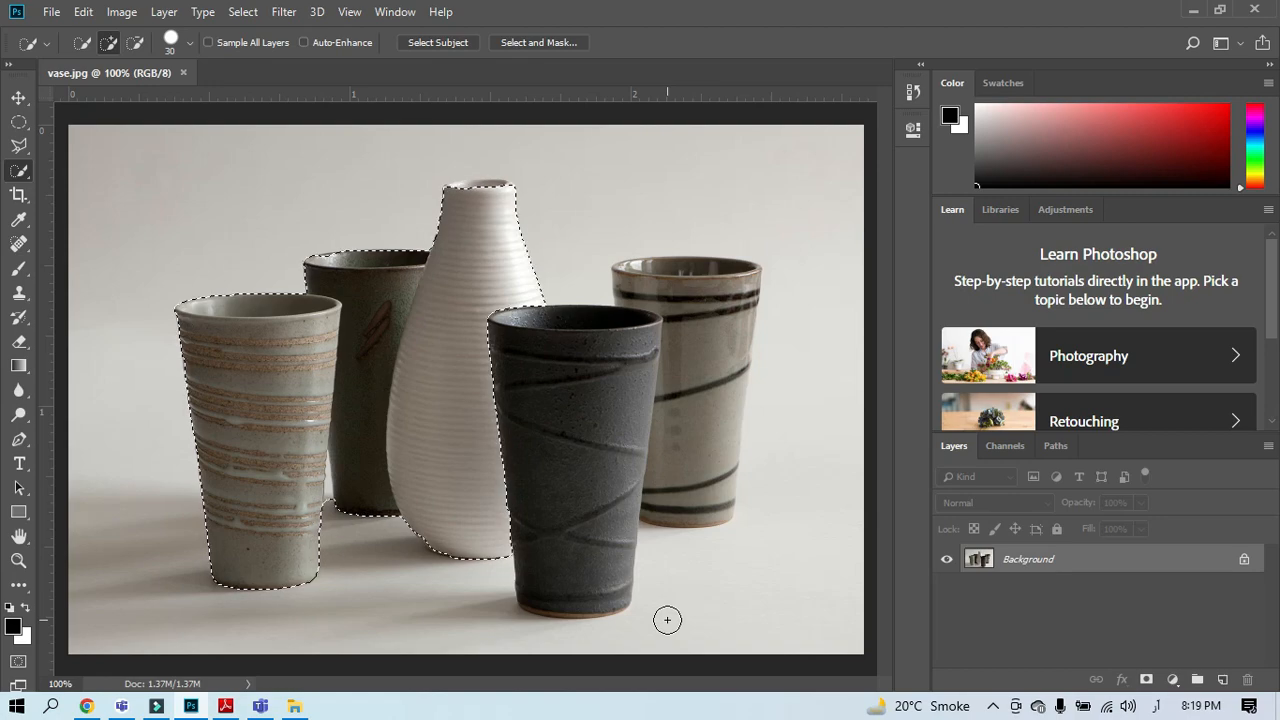
Step: Examine the selection's edges up close around the vase's mouth, the green cup's rim and the striped cup's base
key("ctrl+d")
key("ctrl+plus")
key("ctrl+plus")
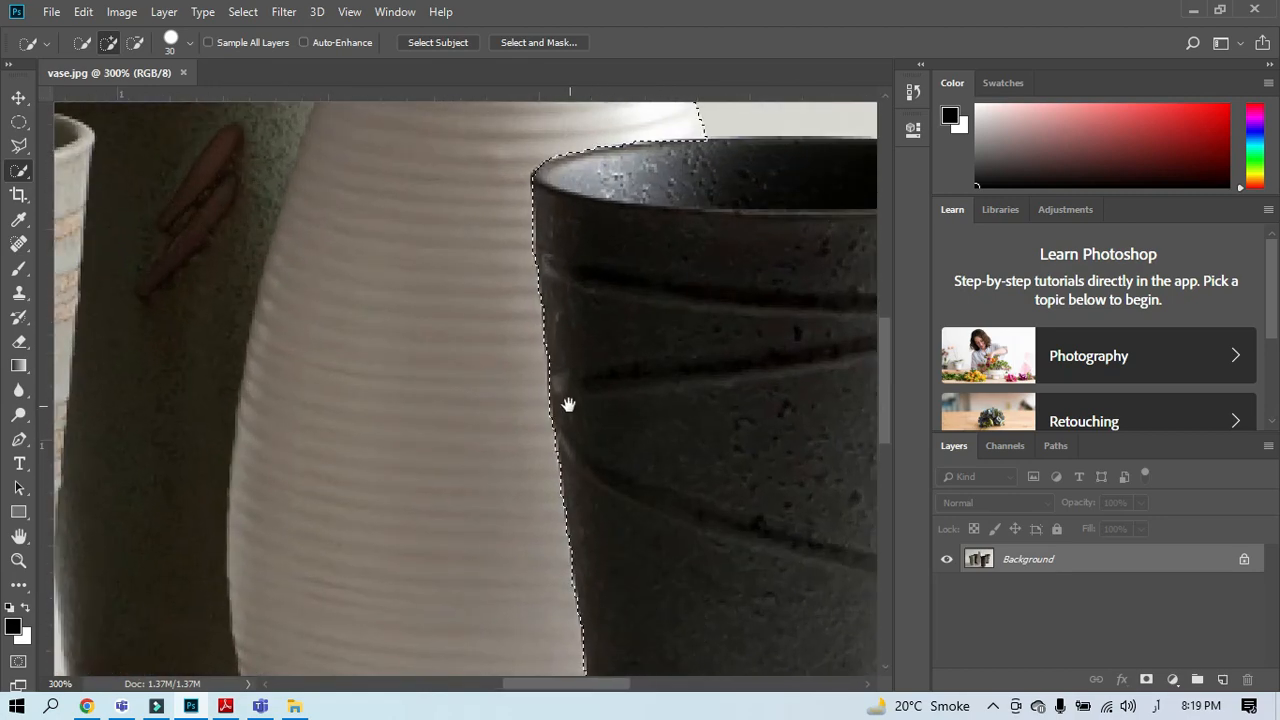
left_click_drag(569, 406, 569, 580)
left_click_drag(580, 446, 575, 640)
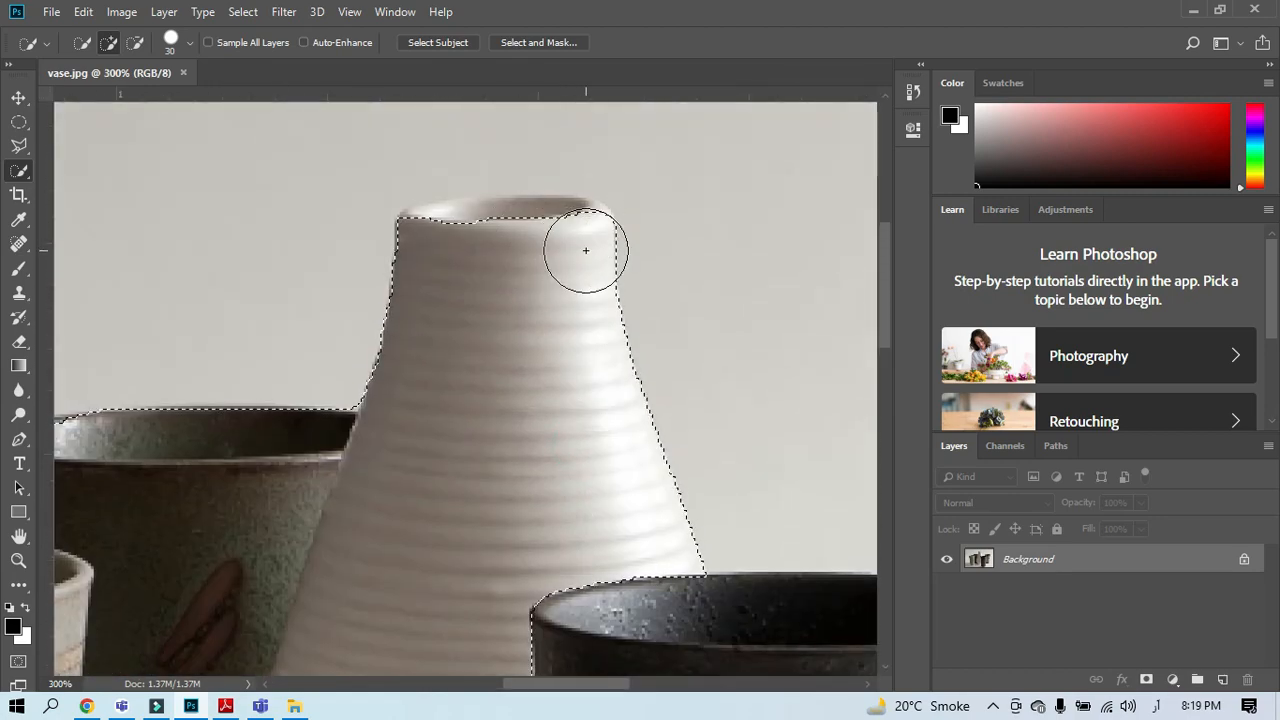
left_click_drag(251, 571, 500, 471)
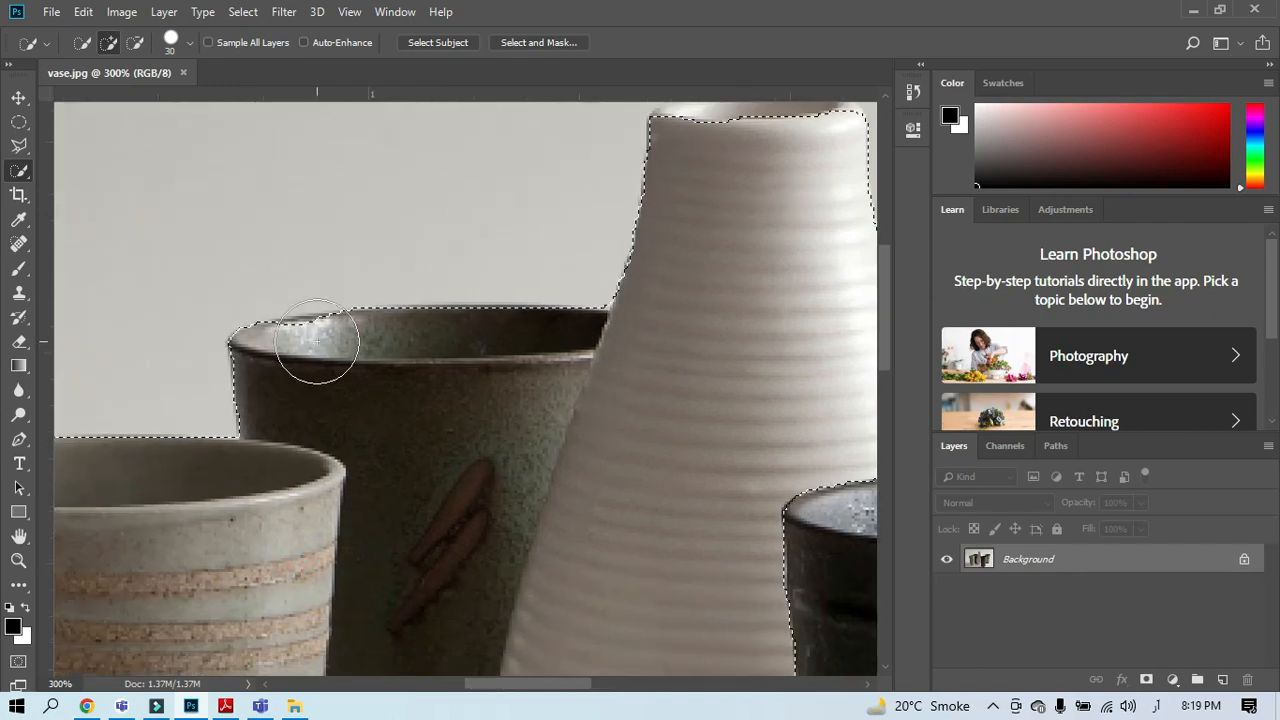
left_click_drag(301, 503, 895, 265)
left_click_drag(526, 560, 355, 275)
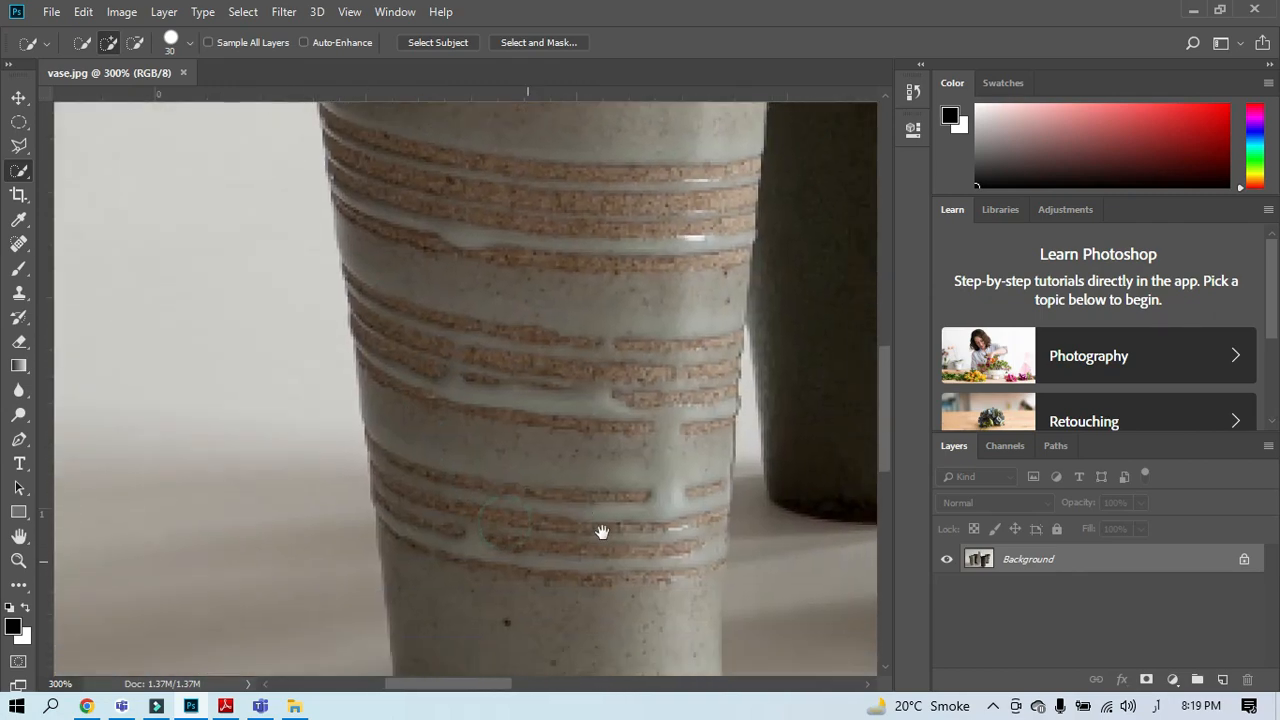
left_click_drag(602, 532, 556, 482)
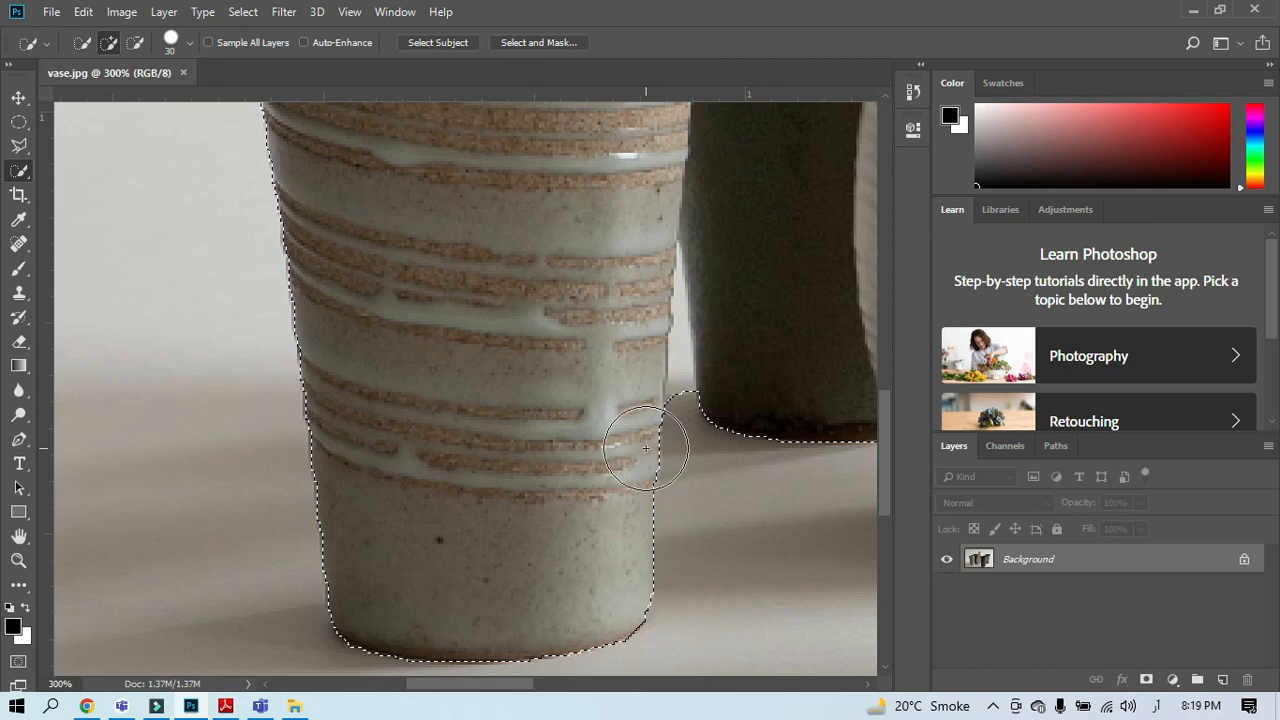
key("ctrl+minus")
key("ctrl+minus")
key("ctrl+minus")
key("ctrl+minus")
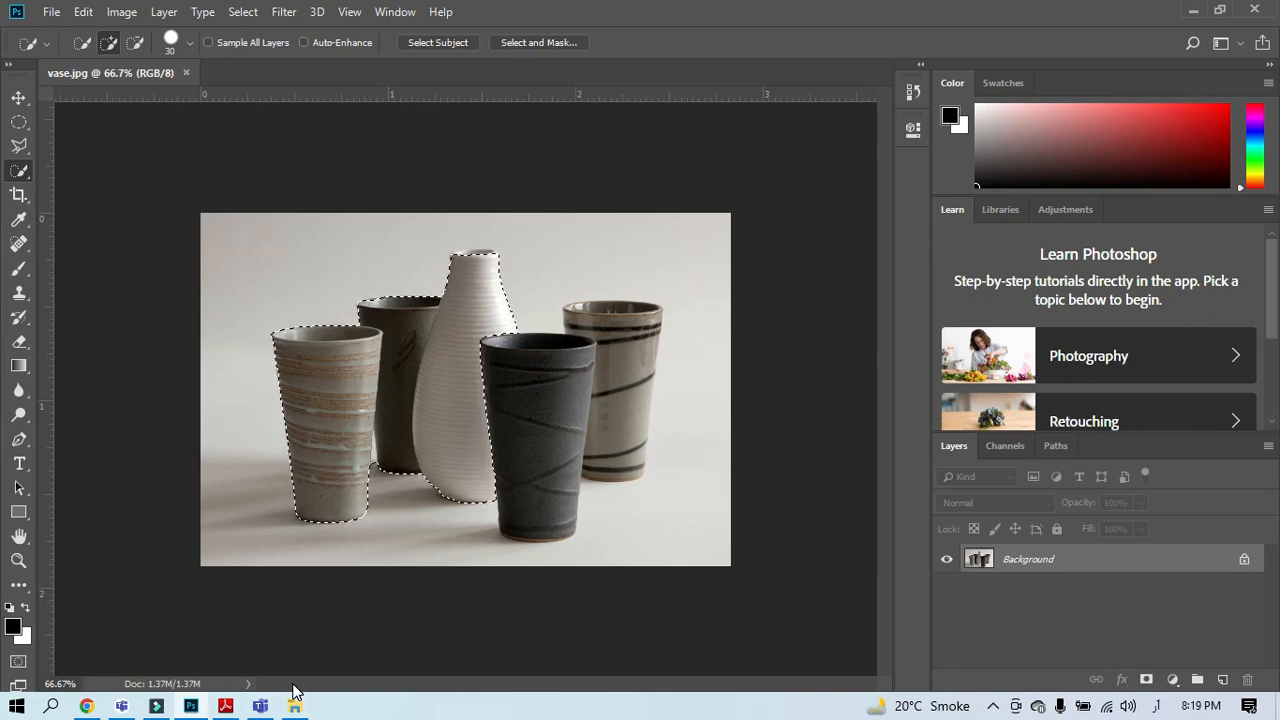
Step: Toggle Quick Mask Mode on, off and on again for the vase and cup selection, and fit the image on screen
key("q")
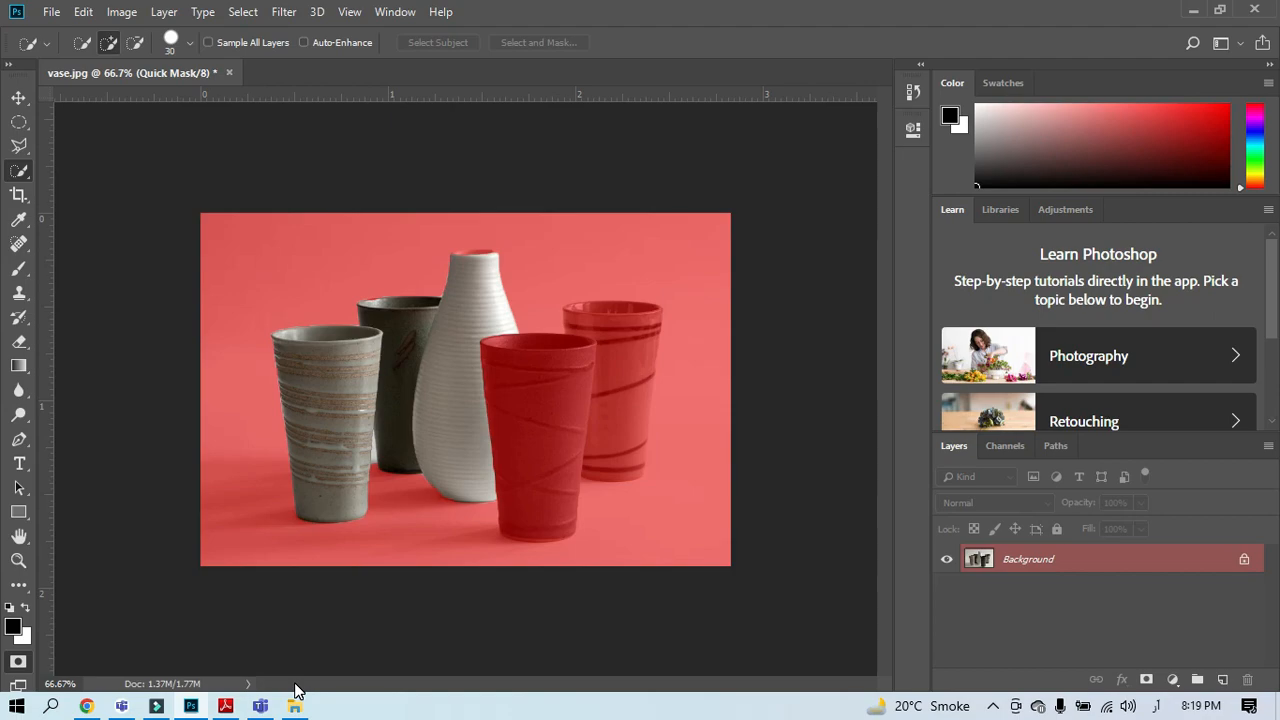
key("q")
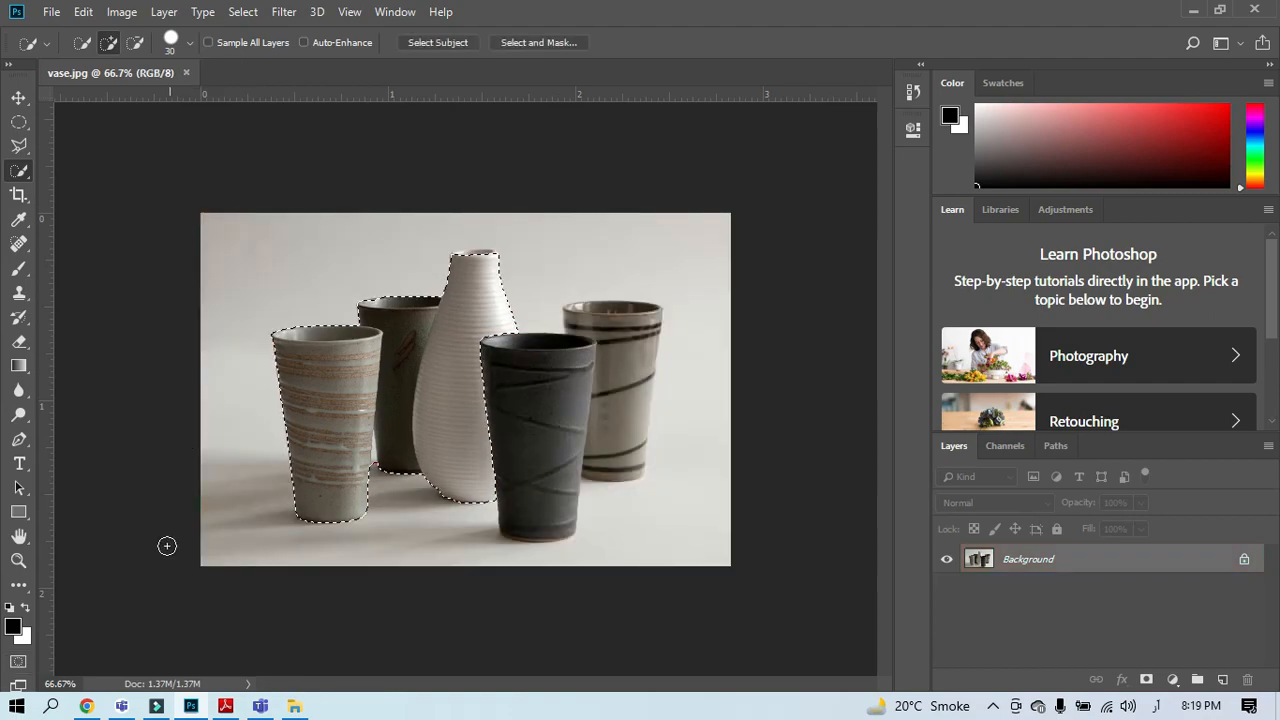
left_click(19, 663)
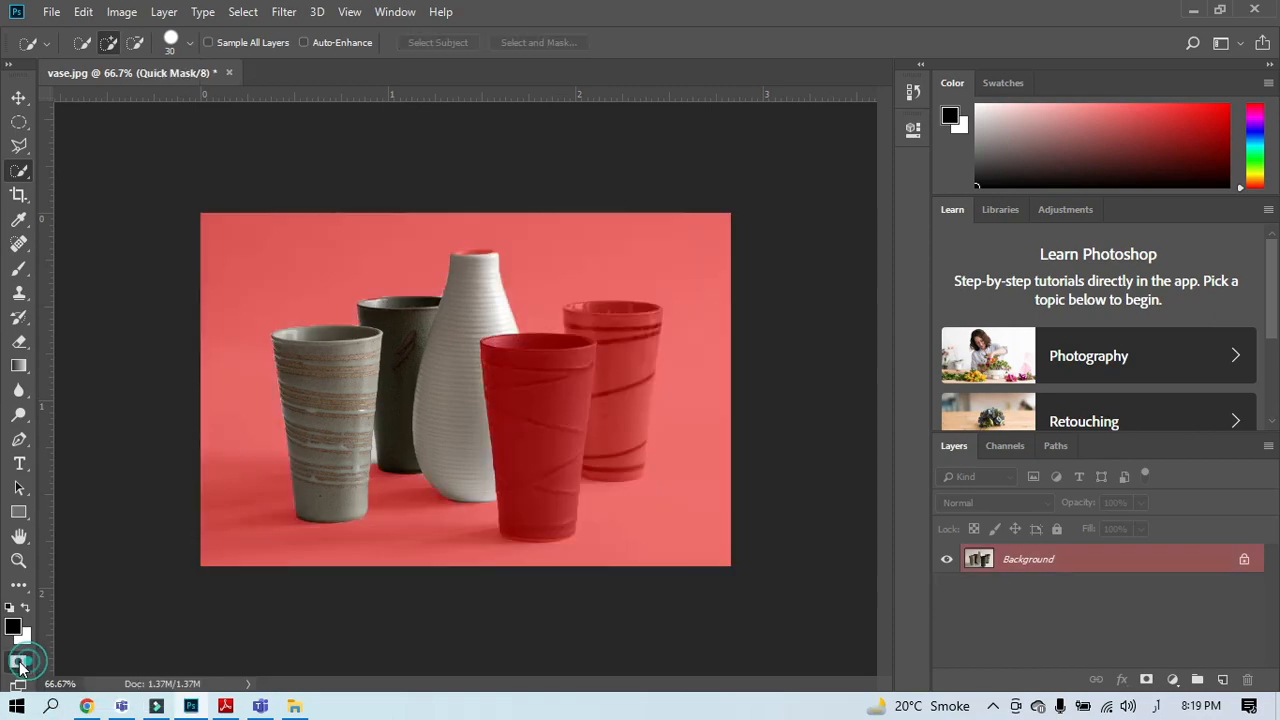
left_click(350, 12)
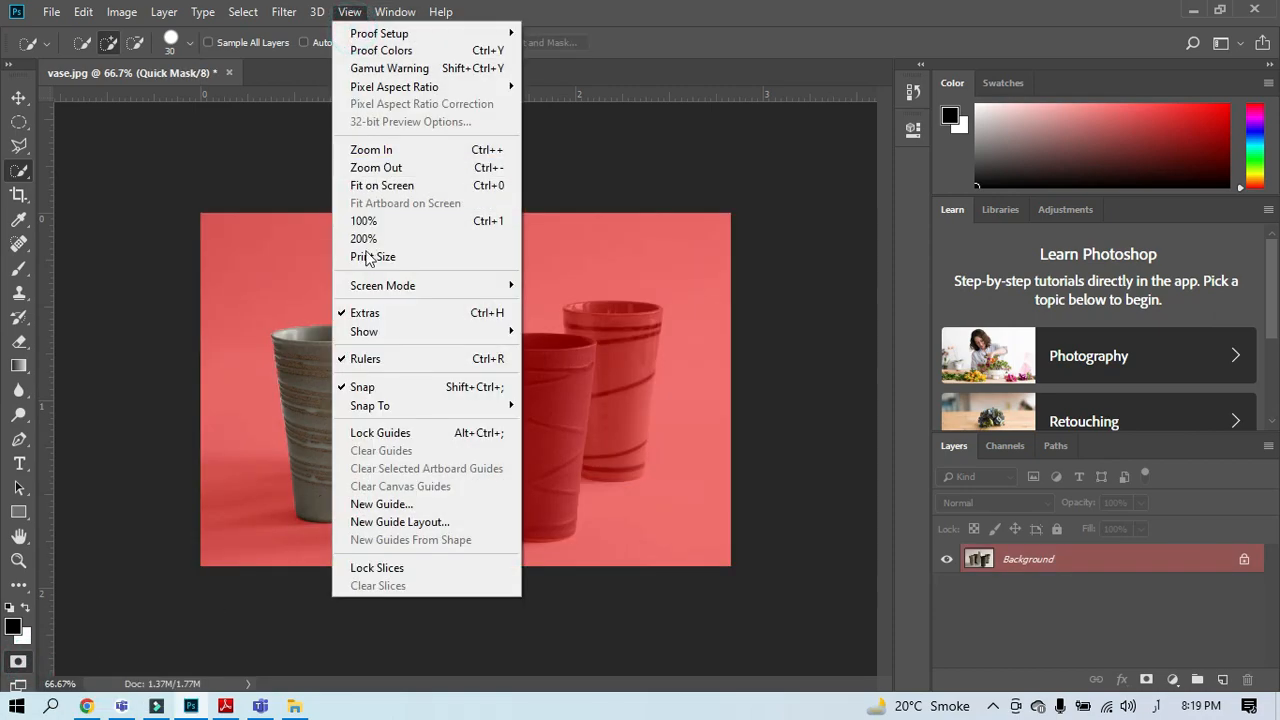
left_click(378, 186)
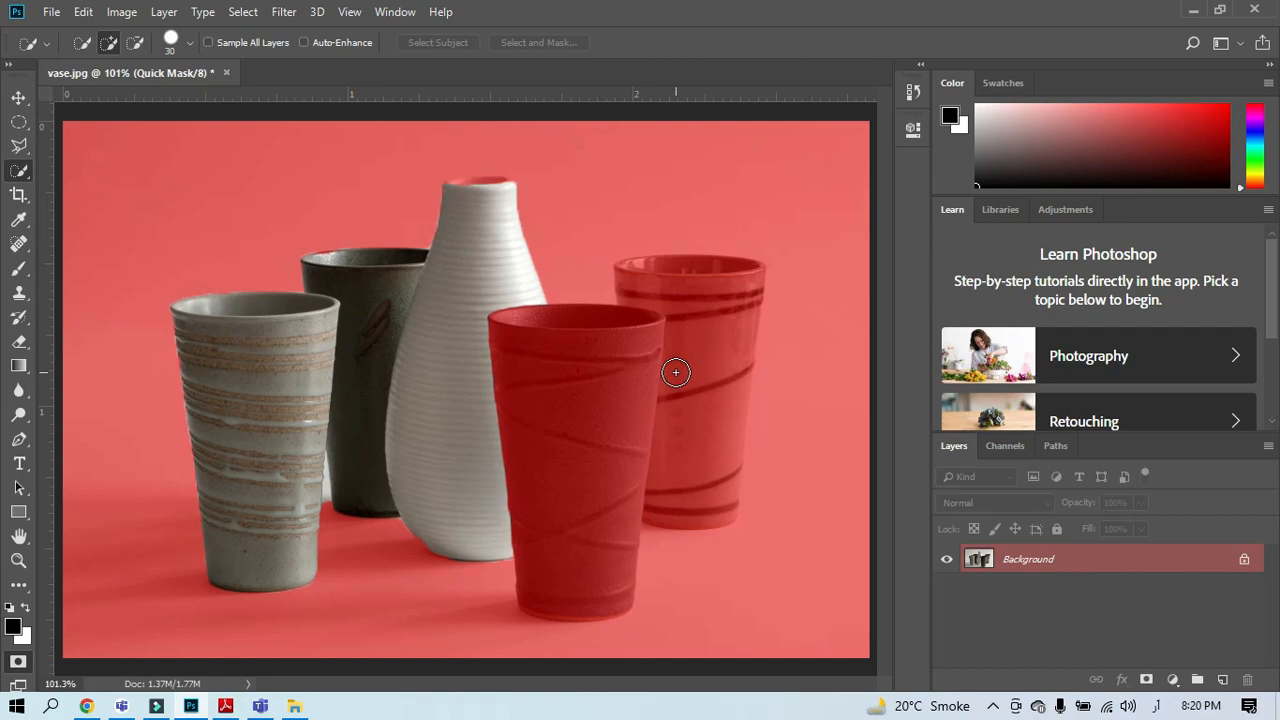
Step: Paint black on the mask just below the white vase's rim using the Brush Tool at size 13
key("ctrl+plus")
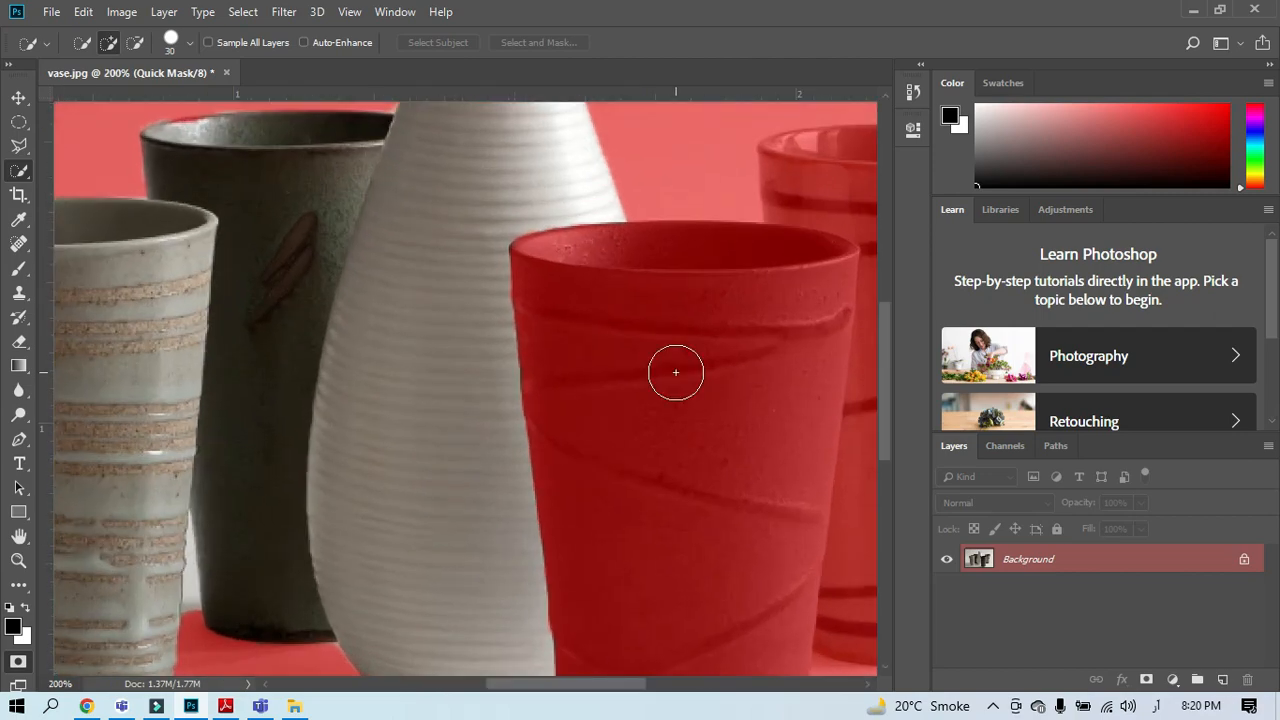
left_click_drag(511, 325, 494, 573)
left_click_drag(480, 355, 477, 462)
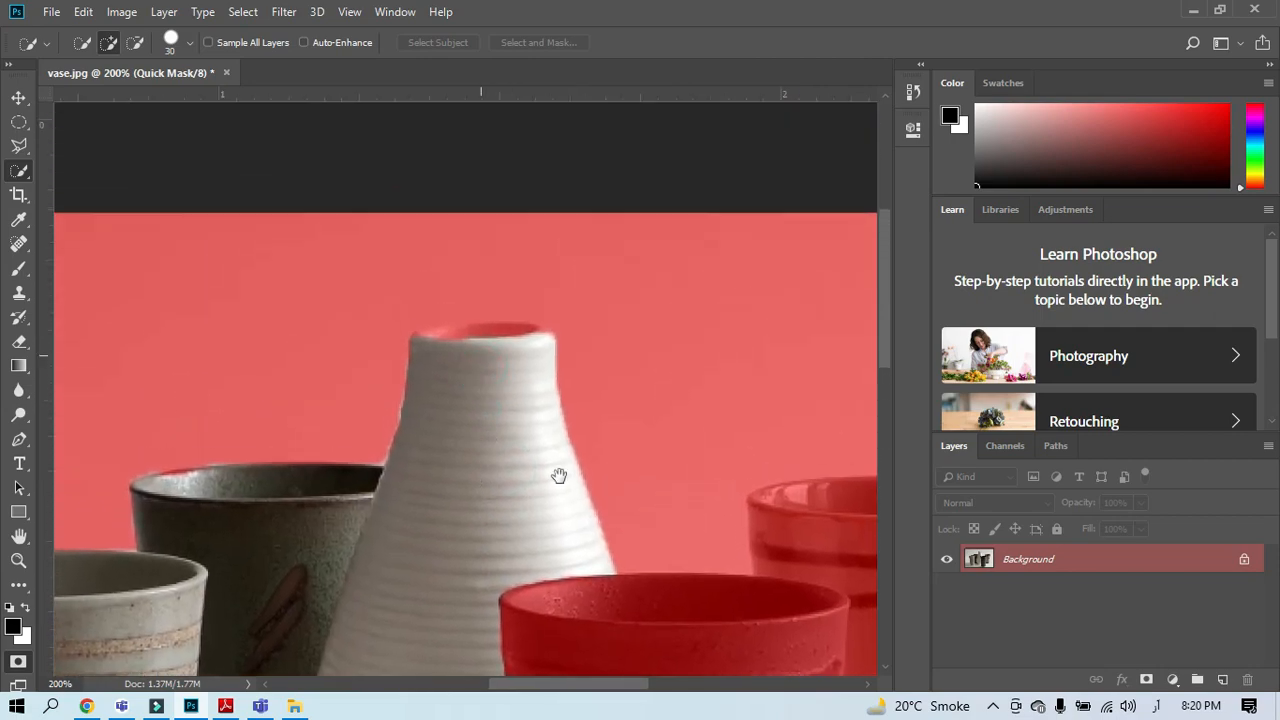
left_click(526, 361)
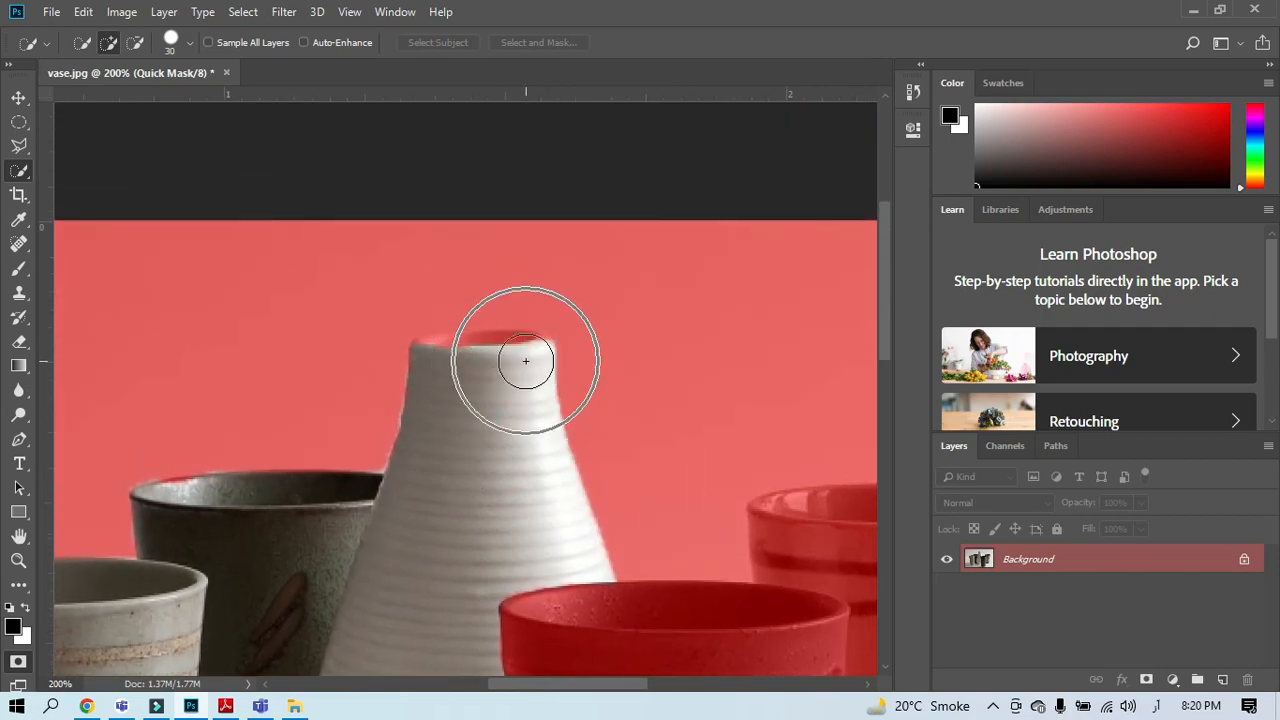
left_click(485, 363)
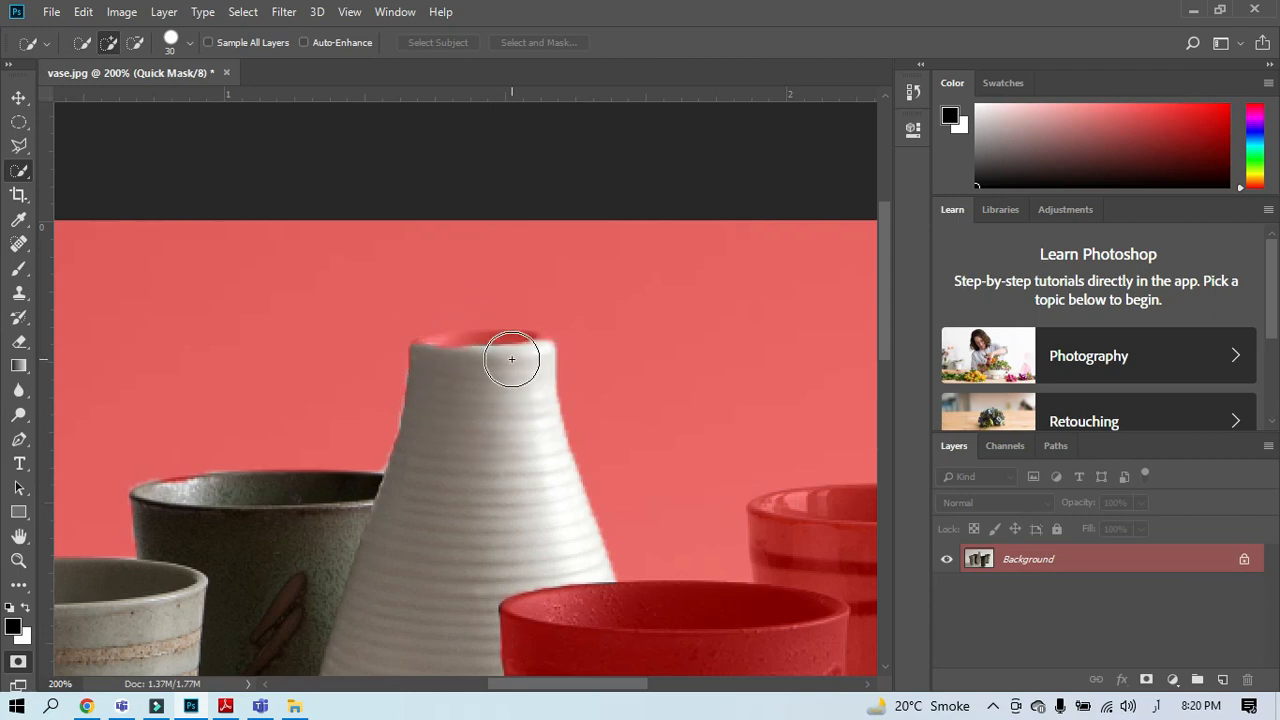
key("bracketleft")
key("bracketleft")
key("bracketleft")
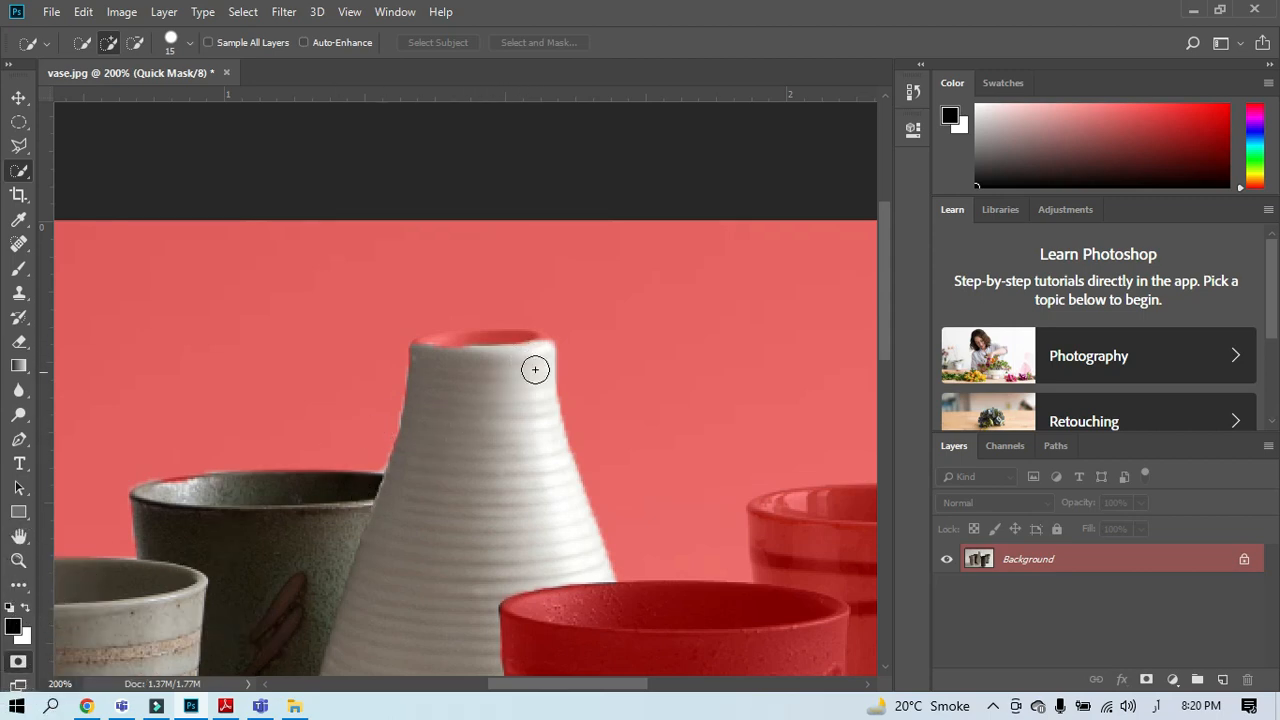
left_click(20, 269)
left_click_drag(534, 349, 459, 350)
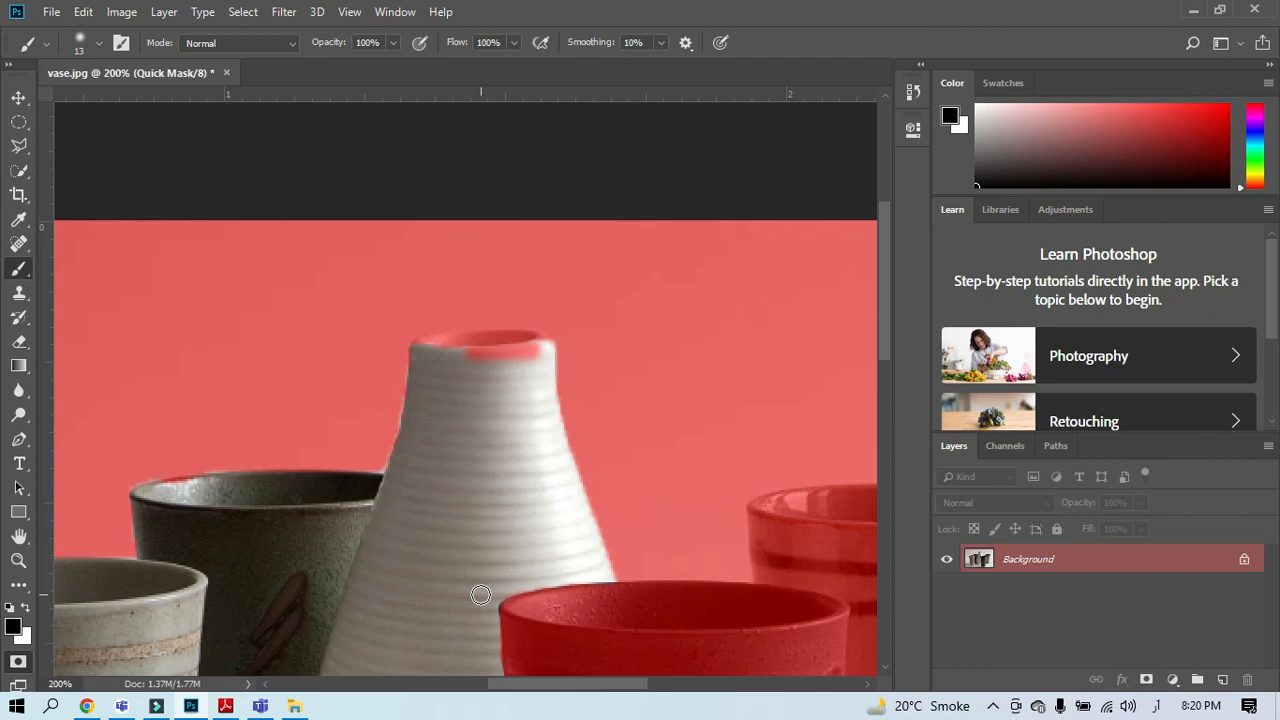
Step: Paint white on the mask over the white vase's mouth and the green cup's rim to add both to the selection
left_click(26, 606)
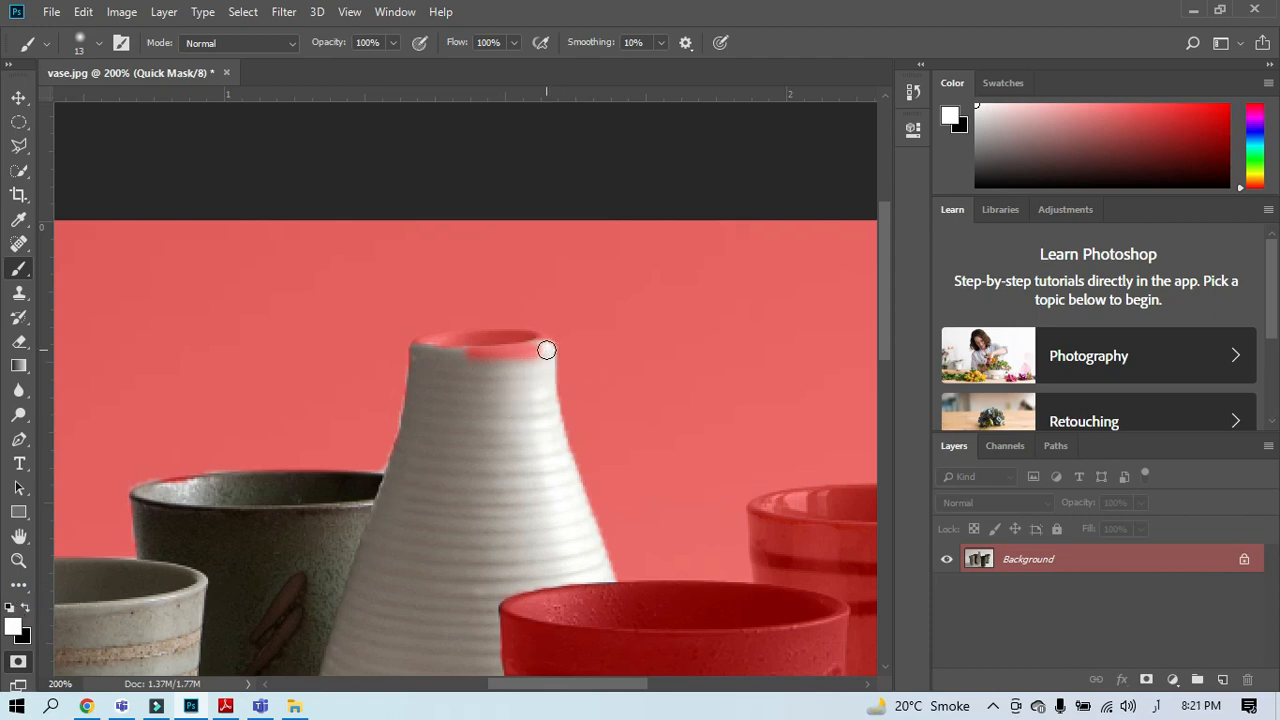
left_click(12, 628)
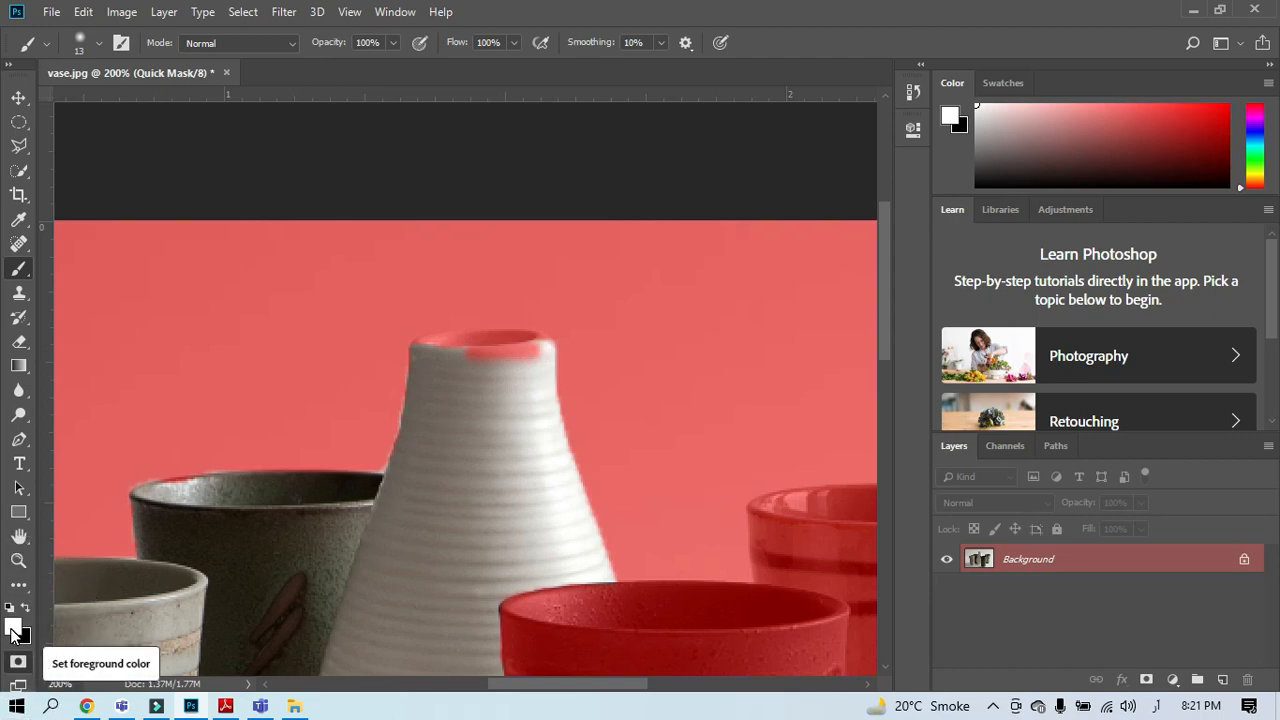
key("ctrl")
key("ctrl")
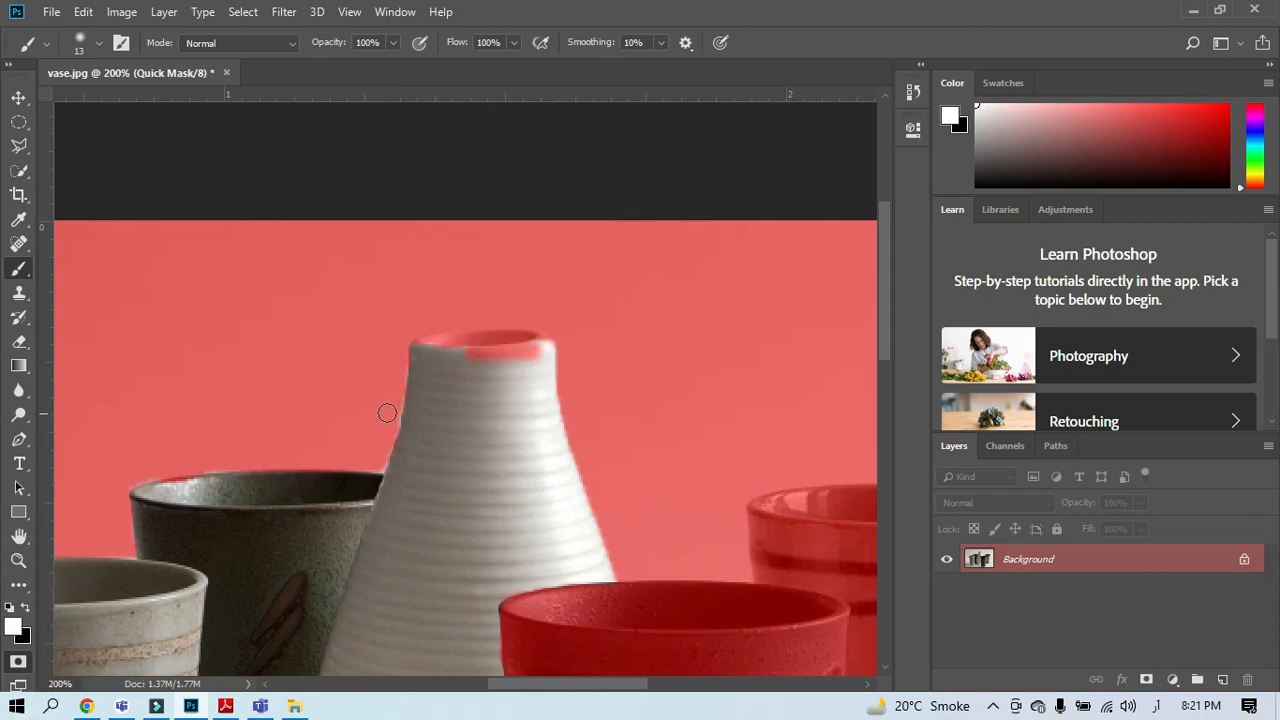
mouse_move(524, 357)
left_mouse_down()
mouse_move(470, 353)
mouse_move(531, 365)
mouse_move(543, 350)
mouse_move(426, 345)
mouse_move(530, 341)
left_mouse_up()
mouse_move(412, 356)
left_mouse_down()
mouse_move(414, 343)
mouse_move(415, 413)
left_mouse_up()
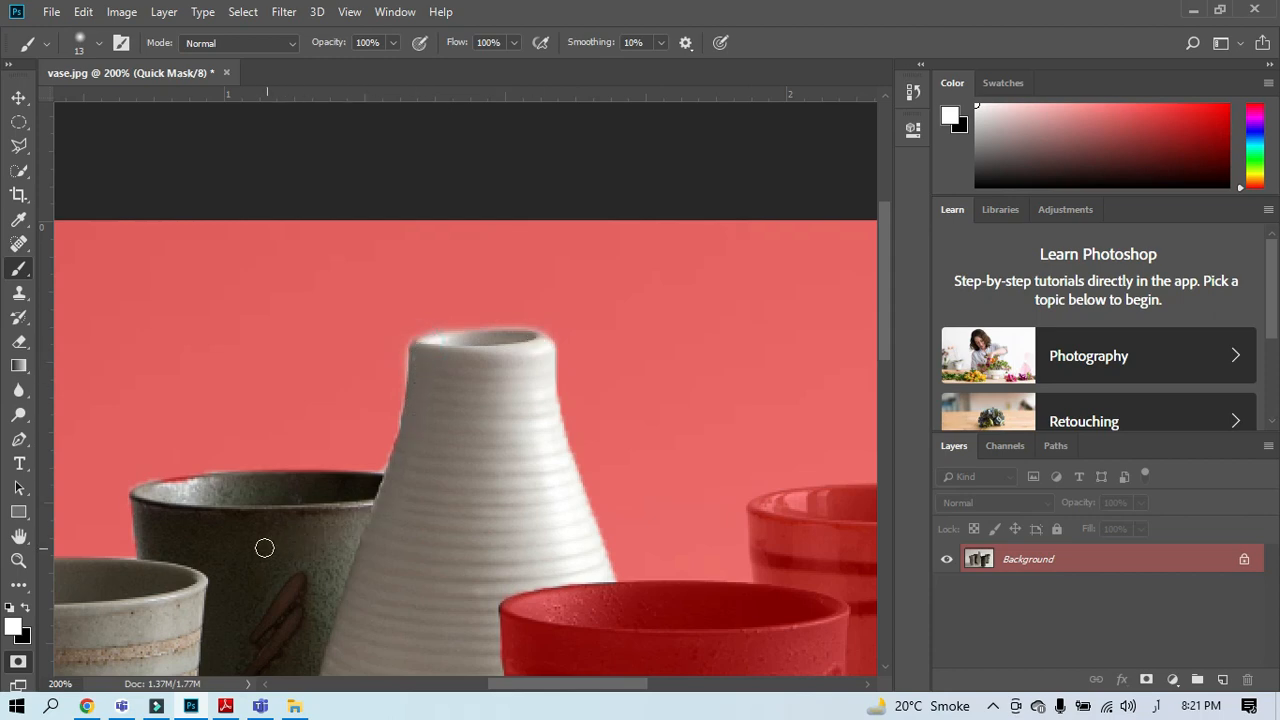
left_click_drag(248, 547, 391, 526)
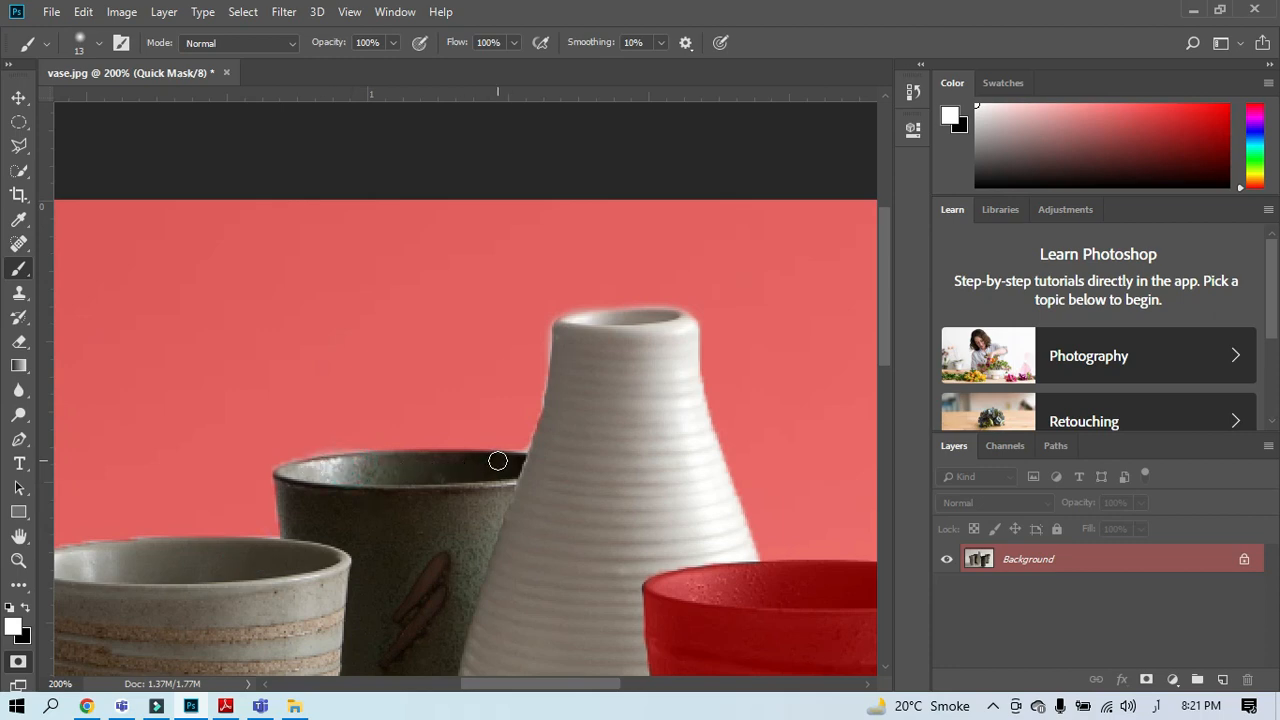
left_click_drag(498, 460, 431, 463)
Step: Mask out the narrow background gap between the striped and green cups with black, reducing the brush size to 9
scroll(360, 606, "down", 10)
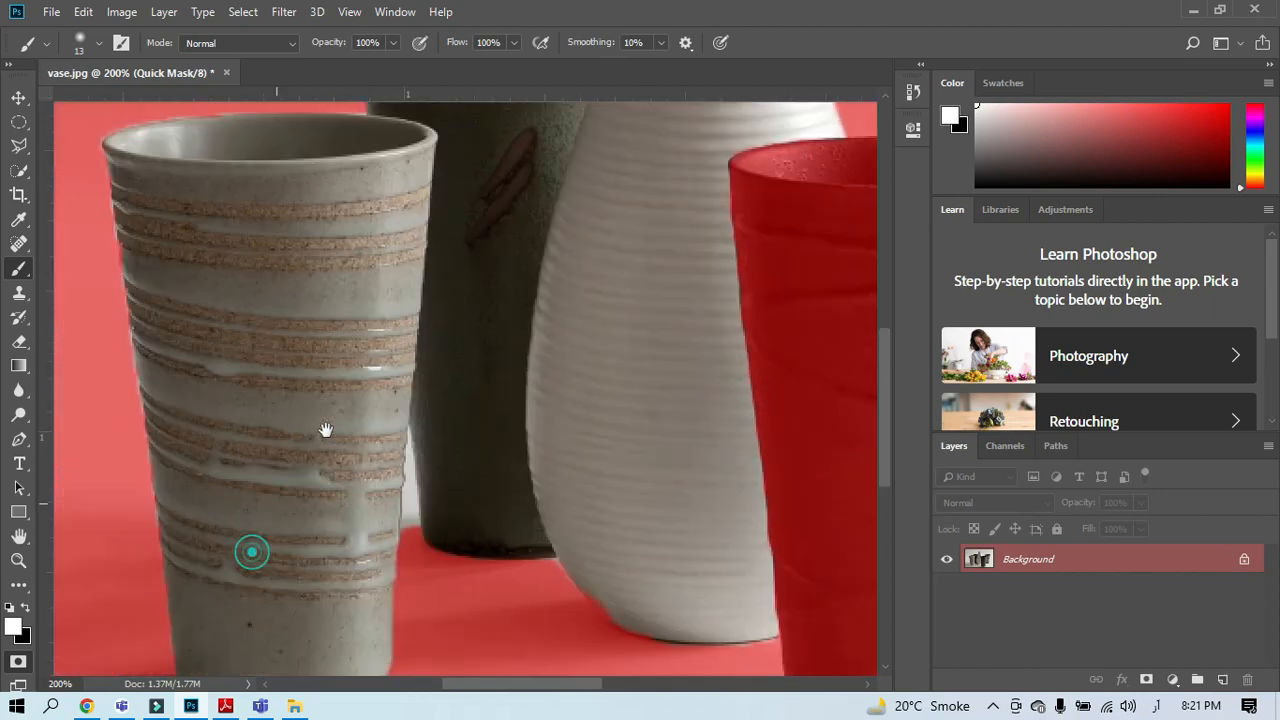
scroll(251, 549, "left", 2)
scroll(494, 291, "up", 5)
scroll(494, 291, "right", 3)
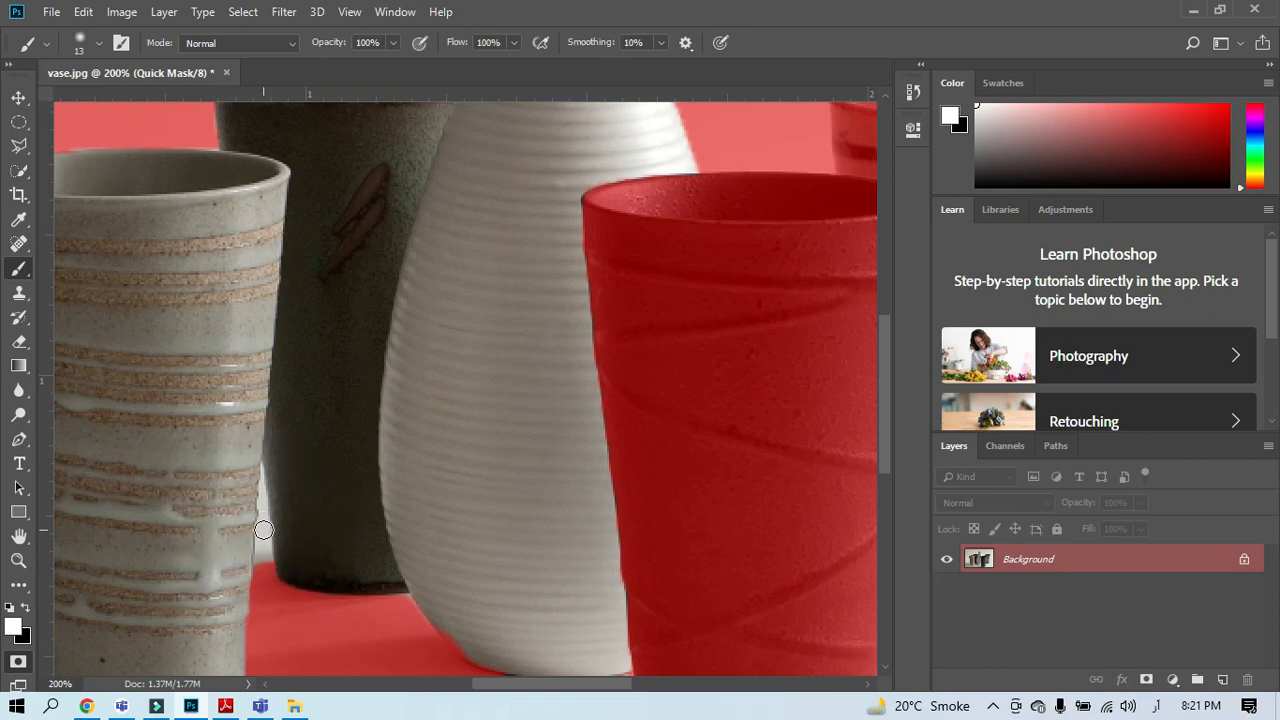
left_click(24, 612)
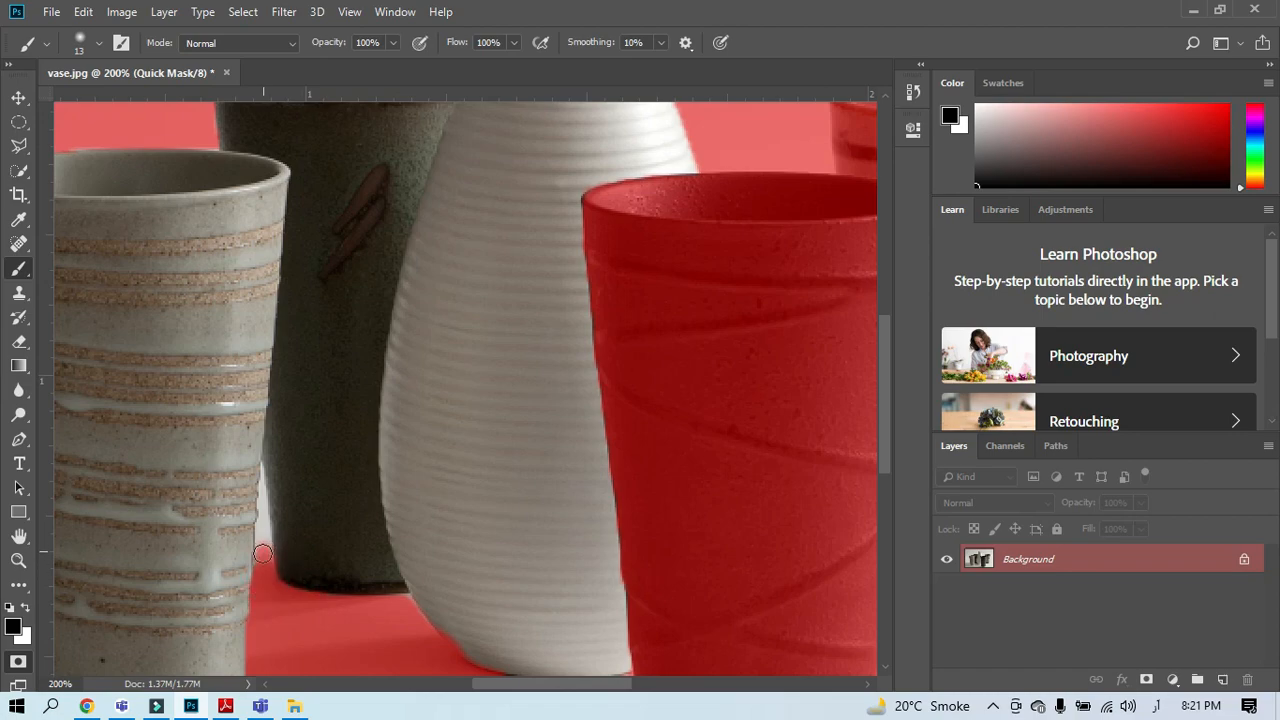
left_click(261, 558)
left_click_drag(261, 558, 267, 510)
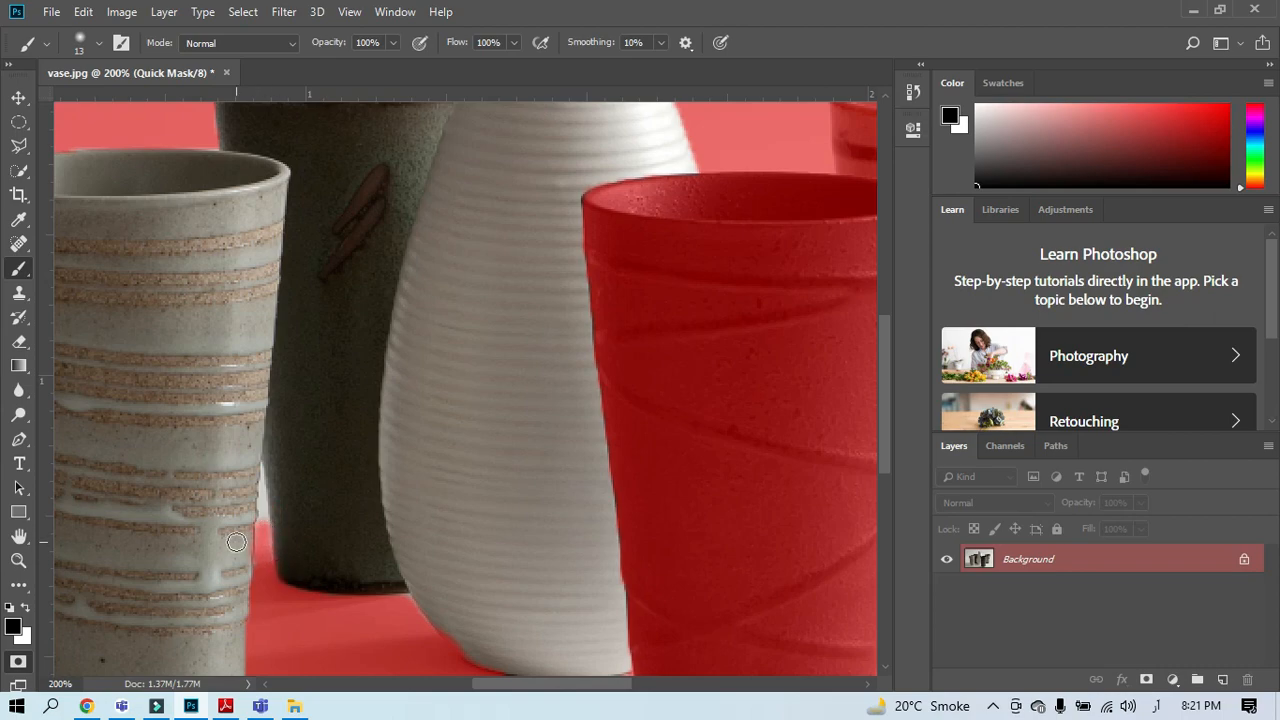
key("bracketleft")
key("bracketleft")
left_click_drag(262, 470, 263, 478)
left_click_drag(260, 491, 263, 538)
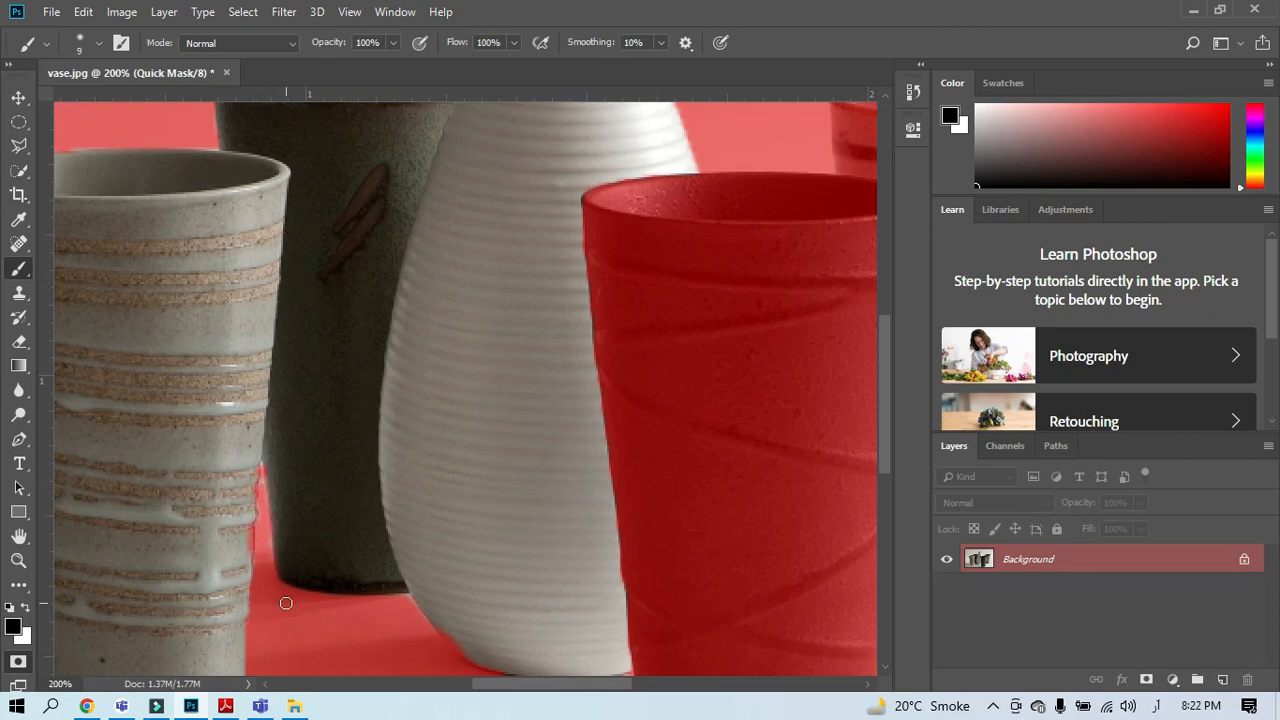
Step: Check the brush size and hardness settings and exit Quick Mask Mode to turn the painted mask back into a selection
key("ctrl+minus")
key("ctrl+minus")
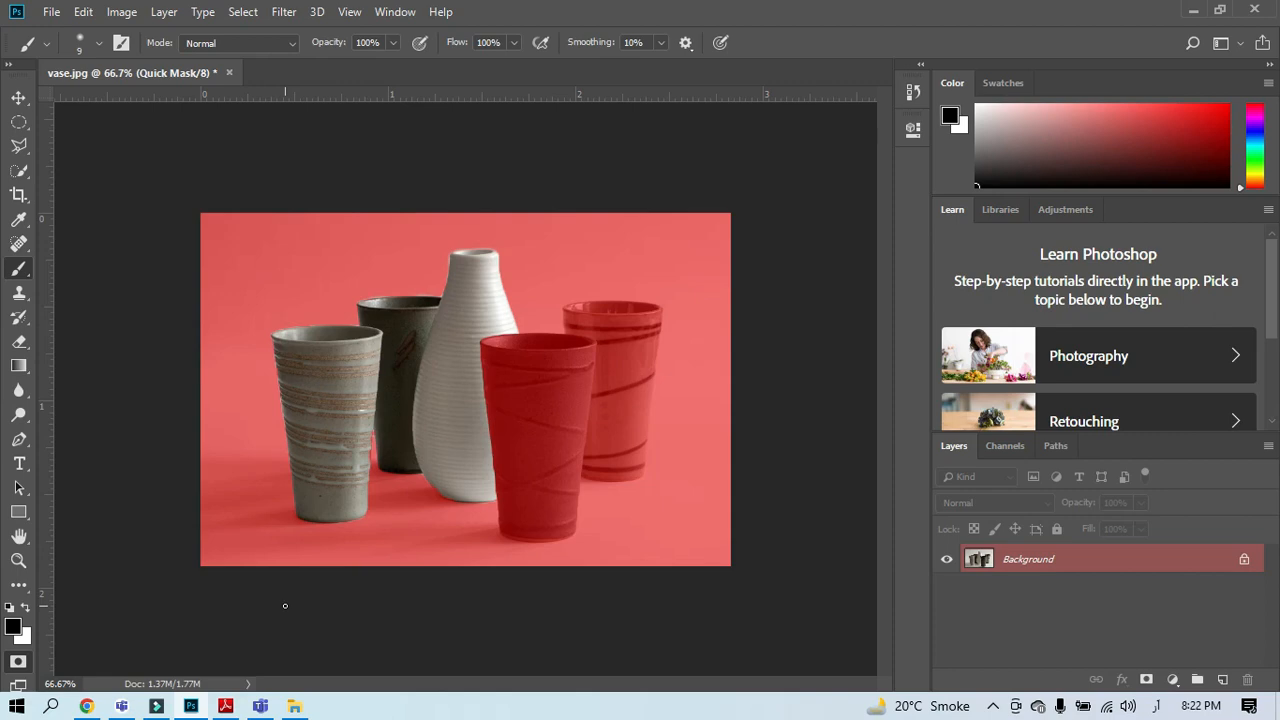
left_click(98, 42)
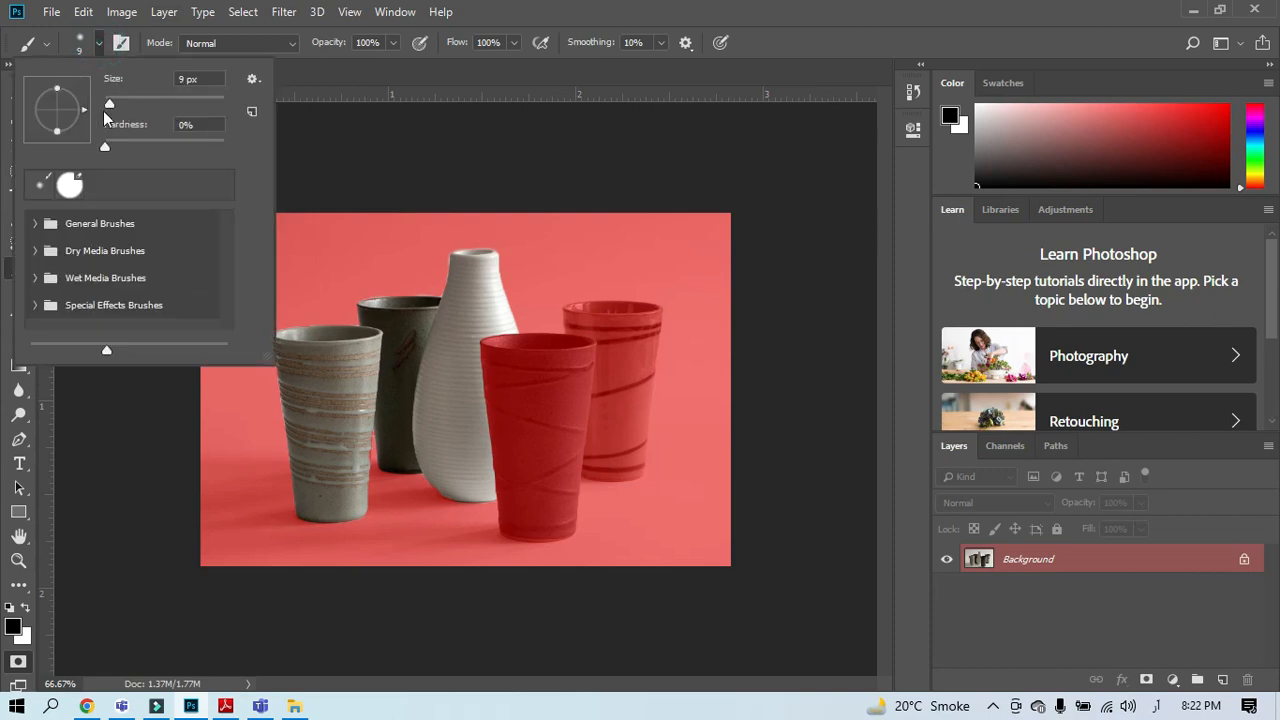
left_click(771, 67)
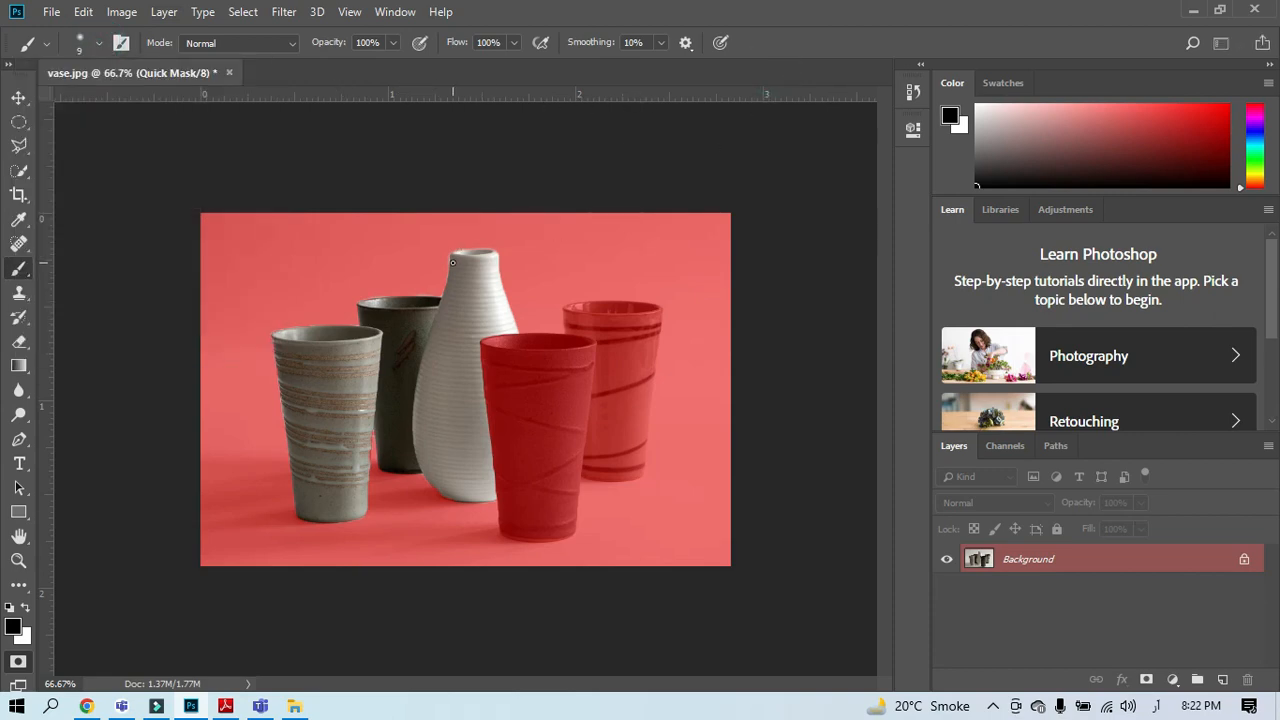
left_click(18, 662)
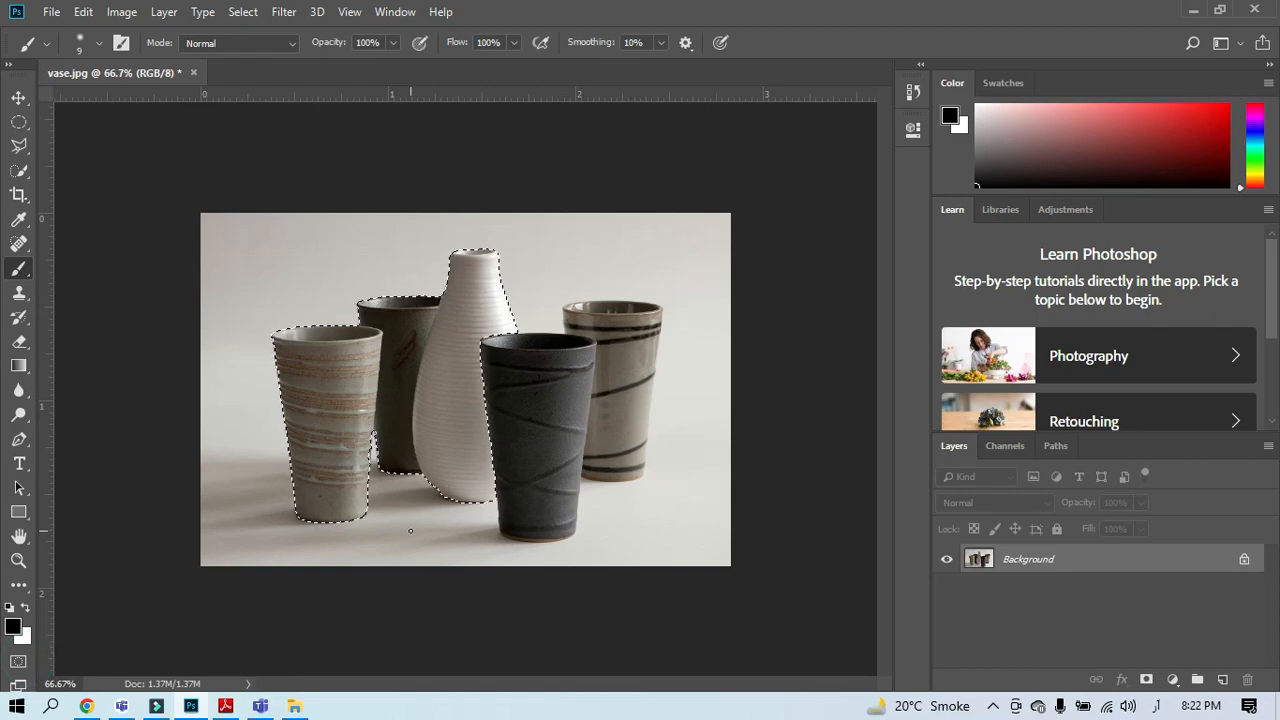
Step: Inspect the finished selection's edges around the white vase and the two cups at 200% magnification
key("ctrl+plus")
key("ctrl+plus")
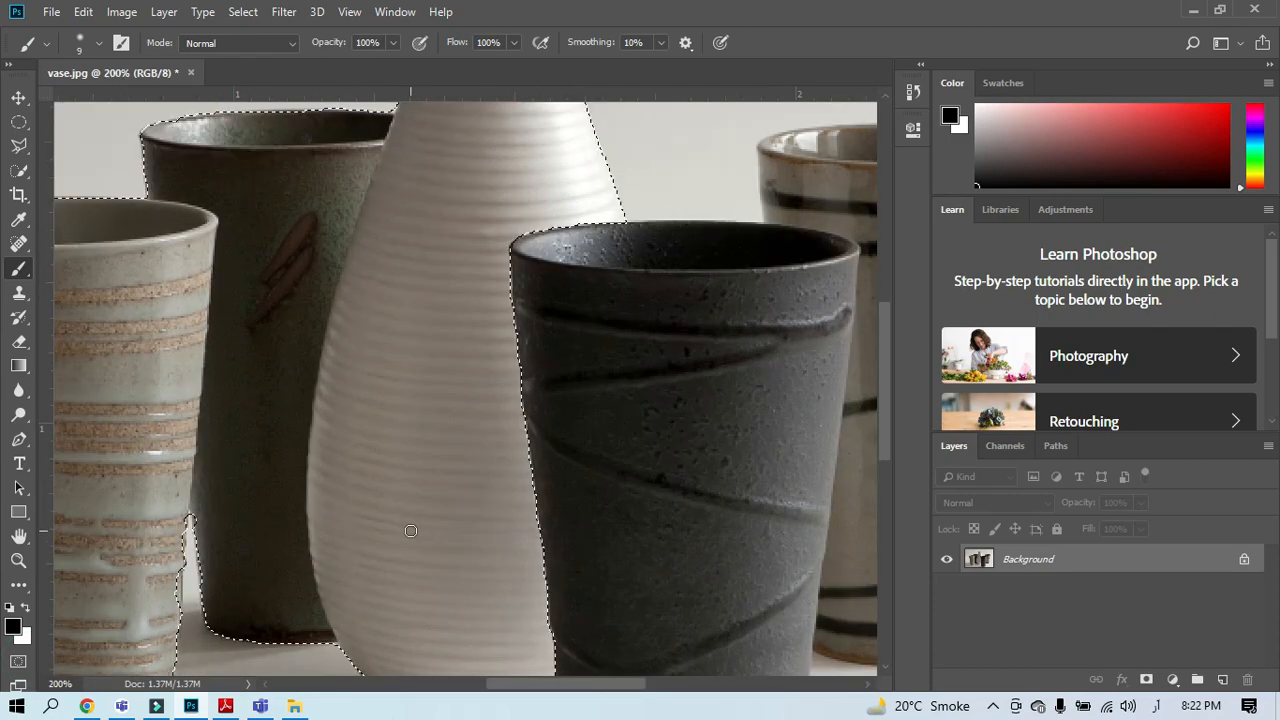
left_click_drag(480, 388, 511, 534)
left_click_drag(571, 380, 578, 520)
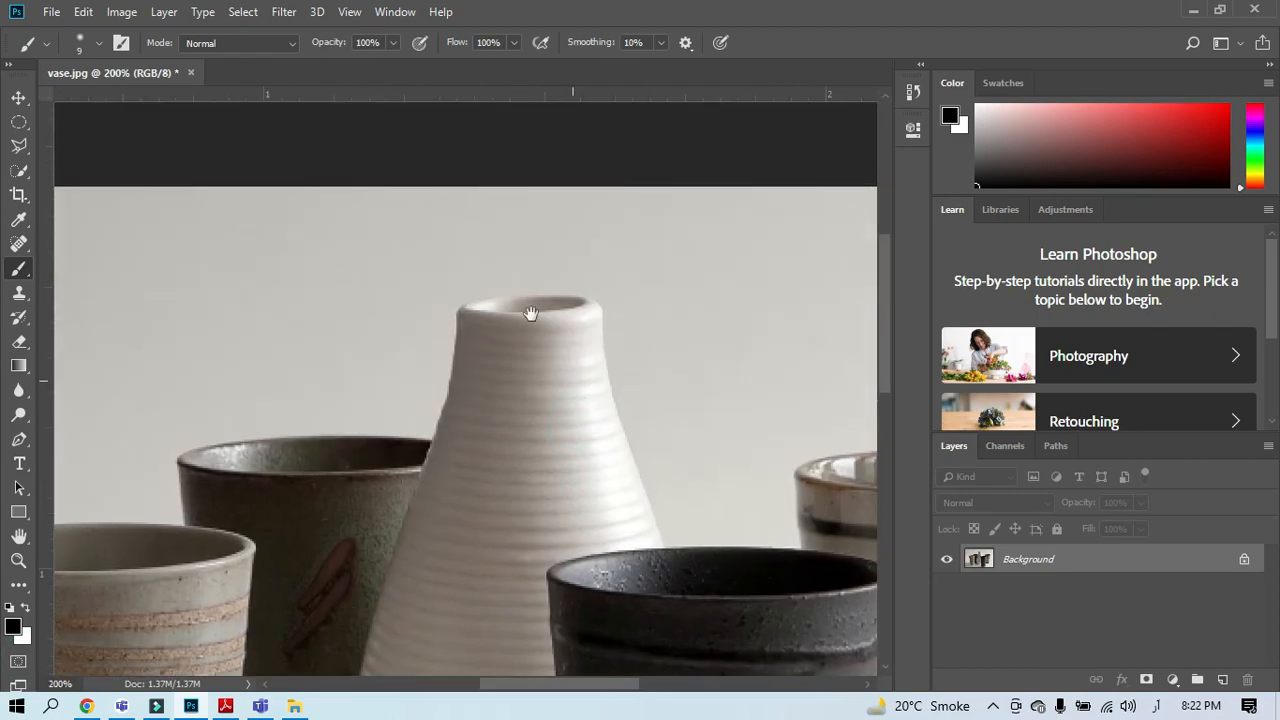
key("ctrl+minus")
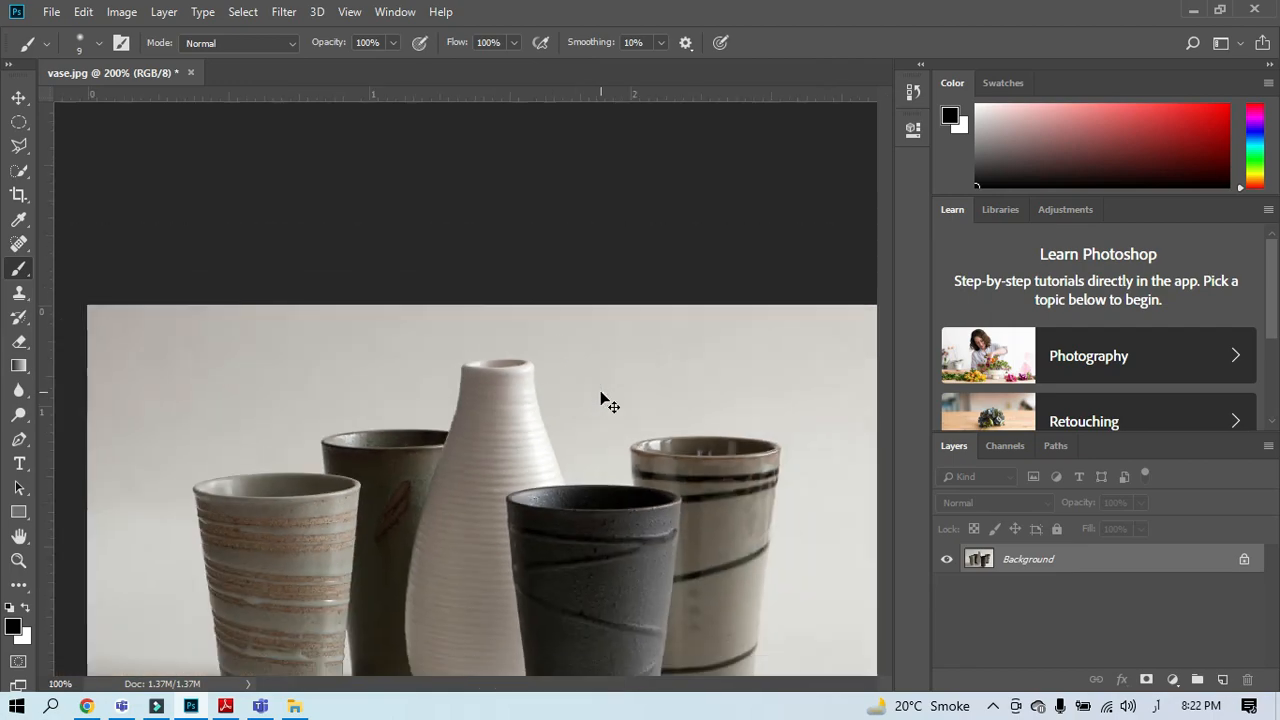
key("ctrl+minus")
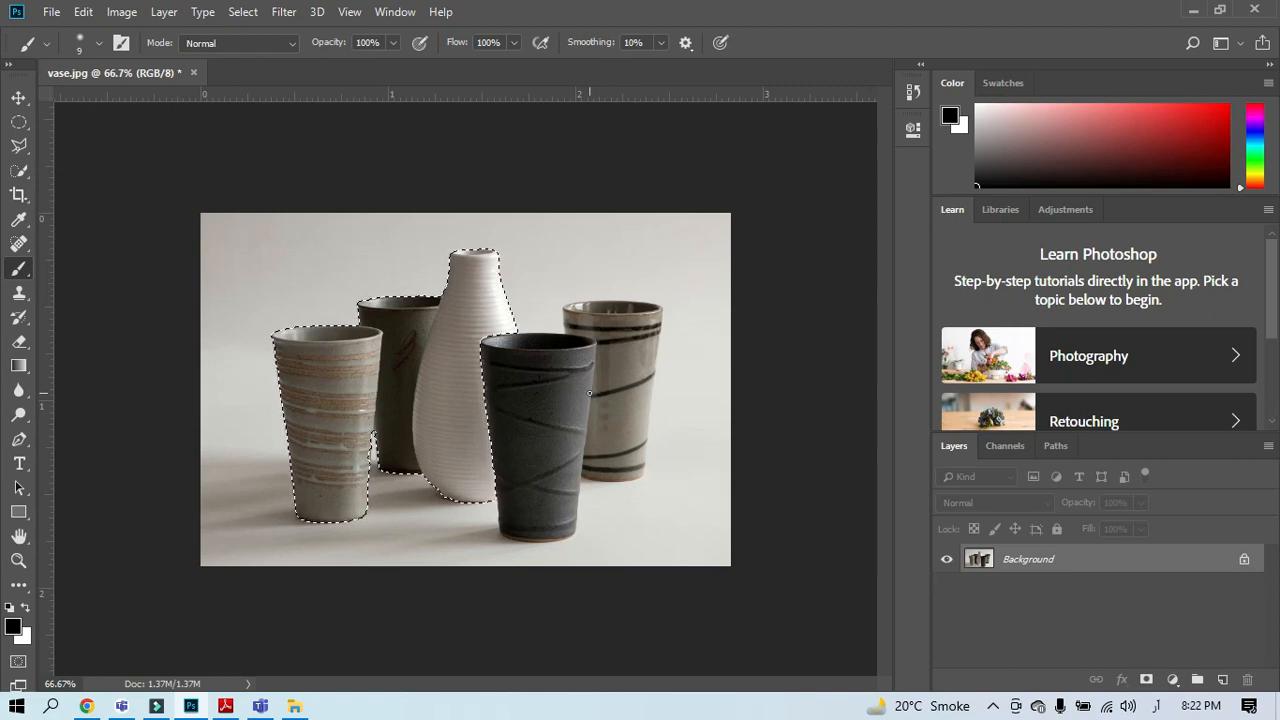
Step: Close vase.jpg without saving and switch to class 04.pdf in Adobe Reader to show the Color Range Command slide
left_click(192, 72)
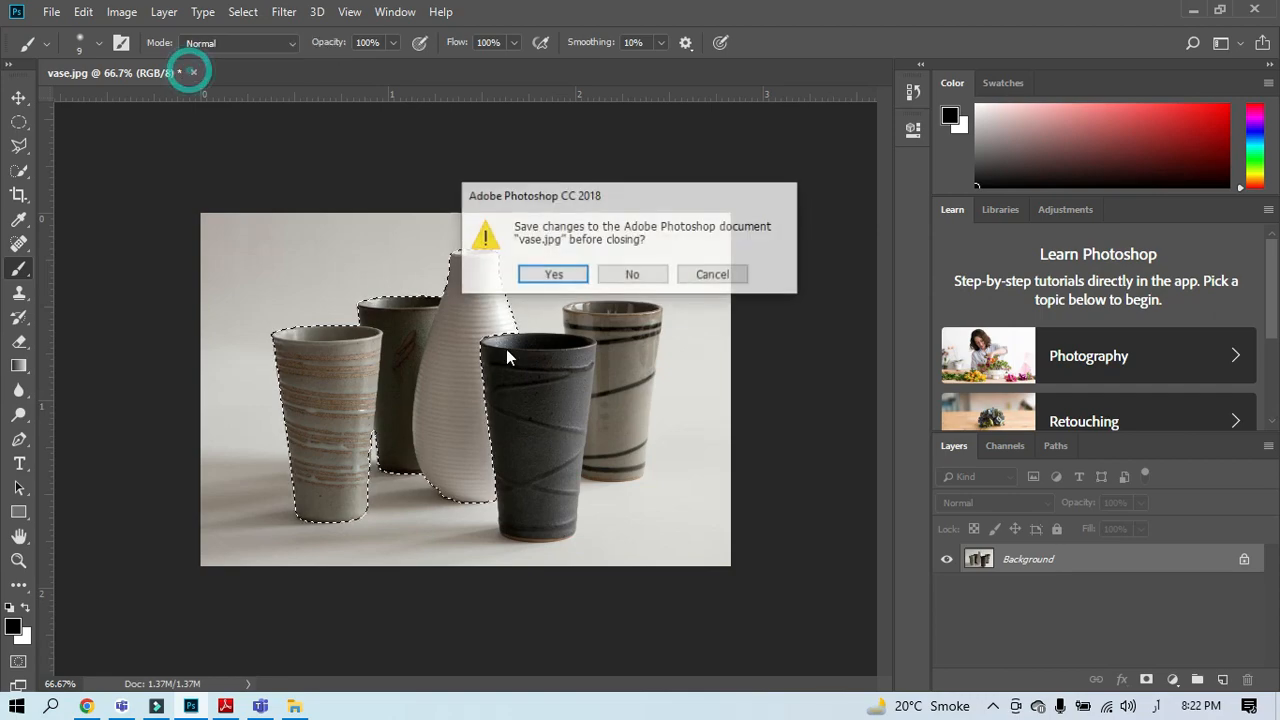
left_click(632, 274)
left_click(226, 706)
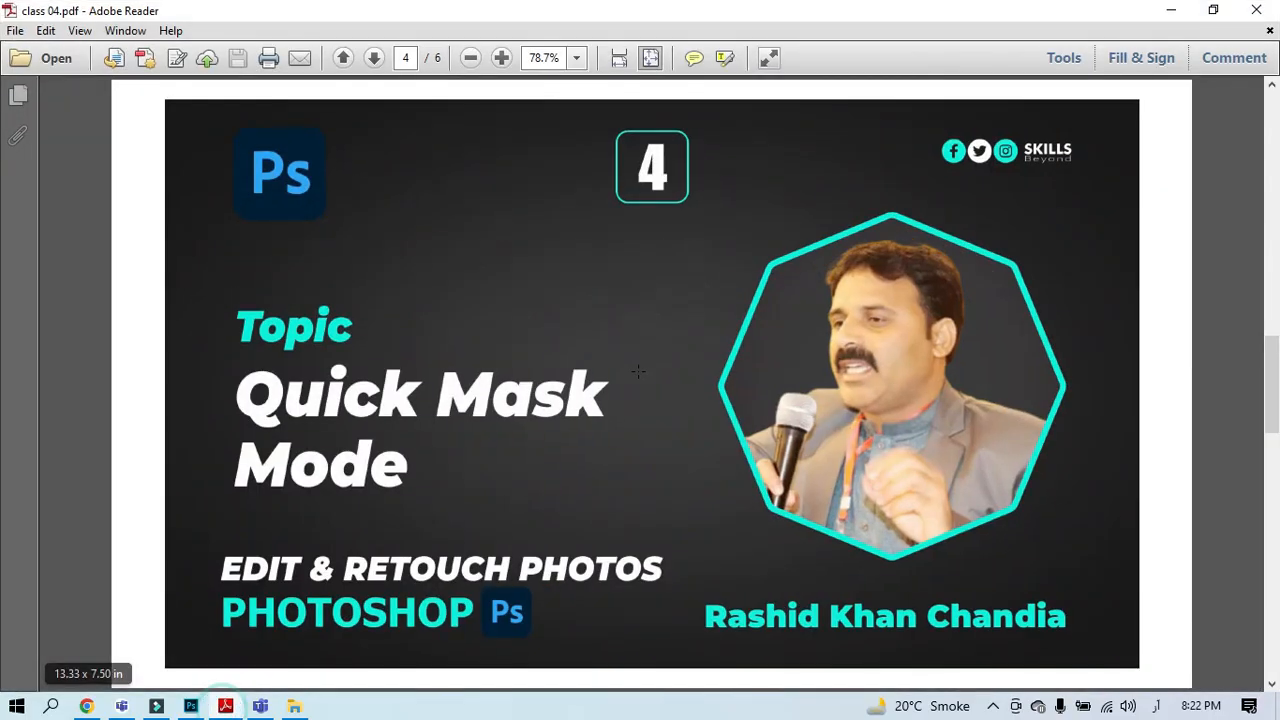
scroll(638, 371, "down", 2)
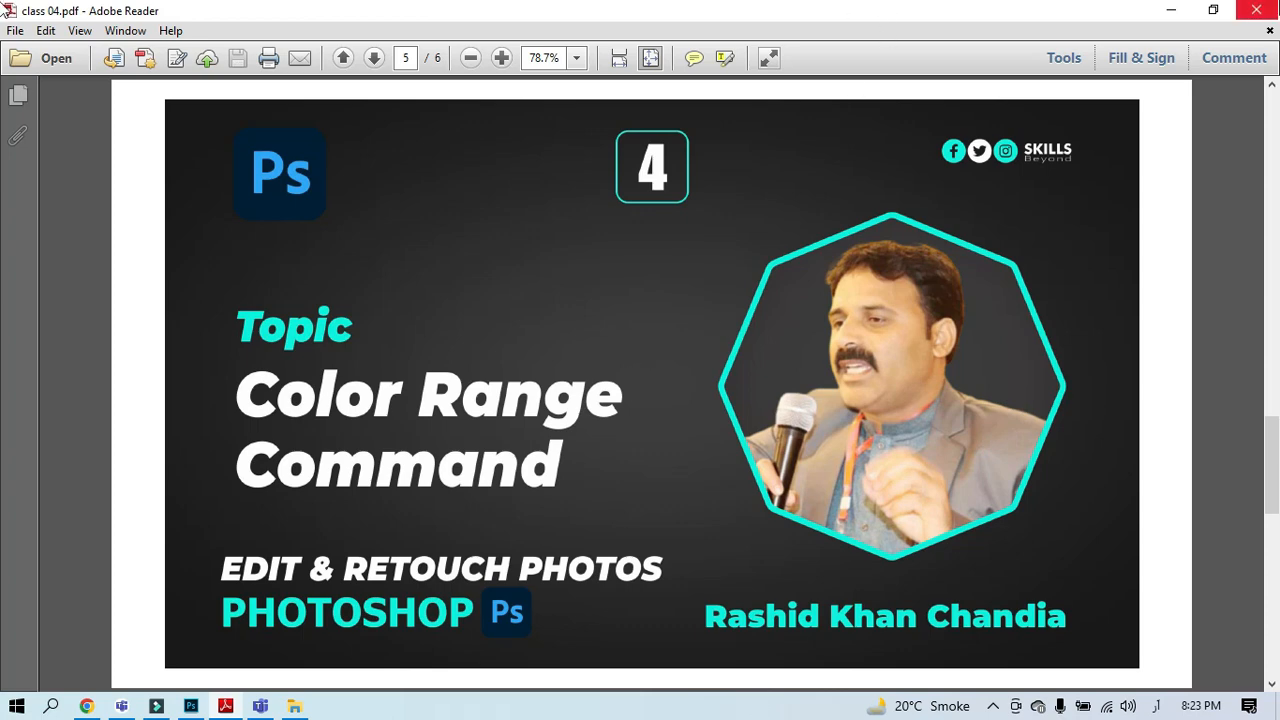
Step: Open the portrait [Downloader.la]-63737820effc8.jpg from the Lecture 04 folder in Photoshop
left_click(1171, 10)
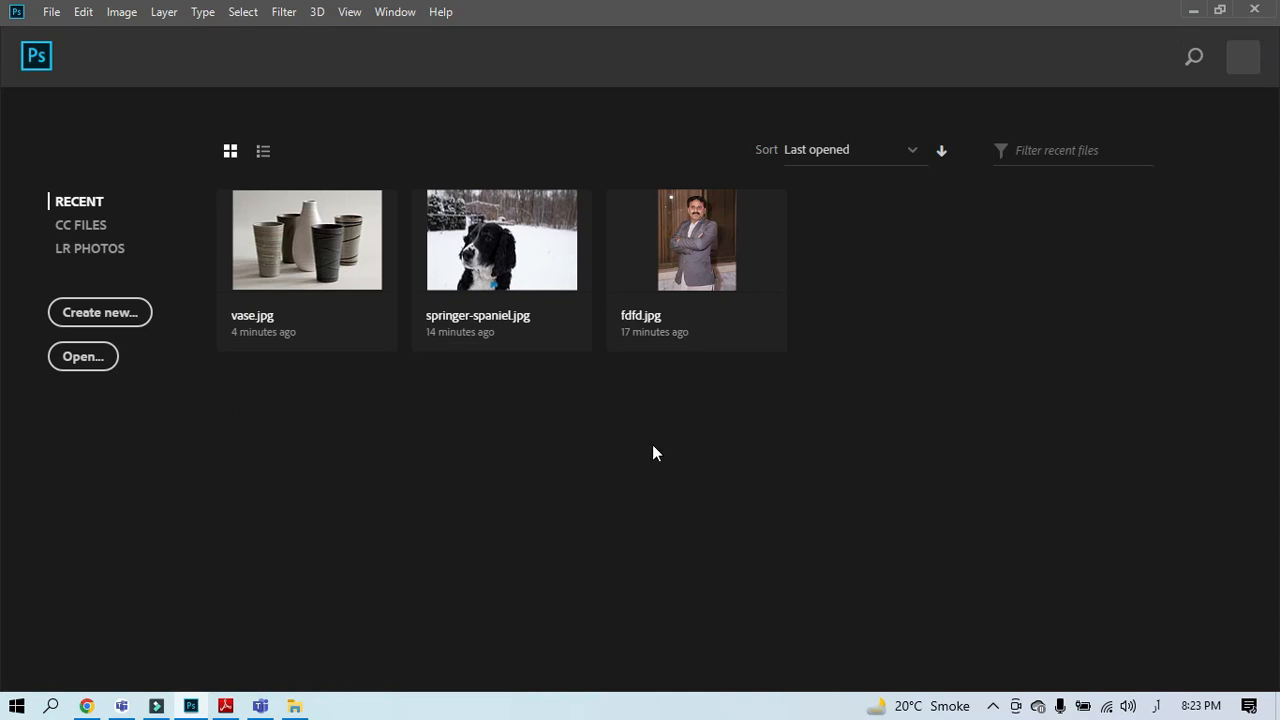
left_click(1191, 12)
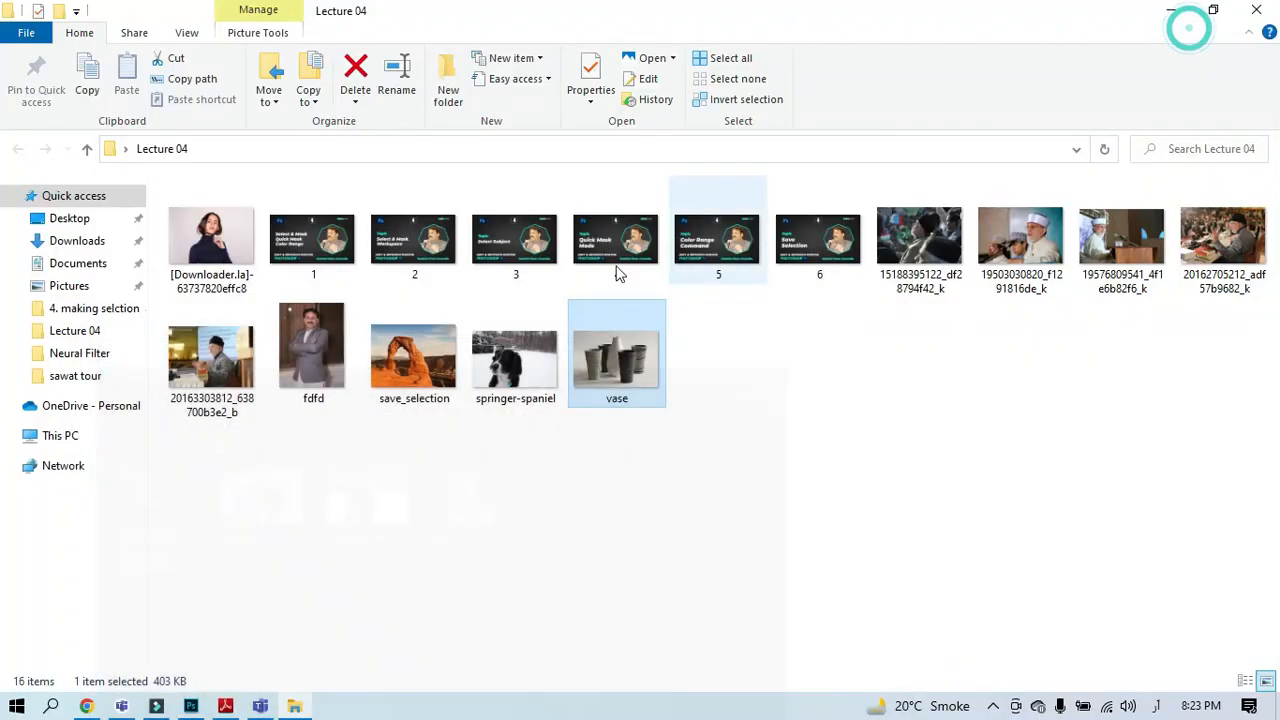
left_click(757, 441)
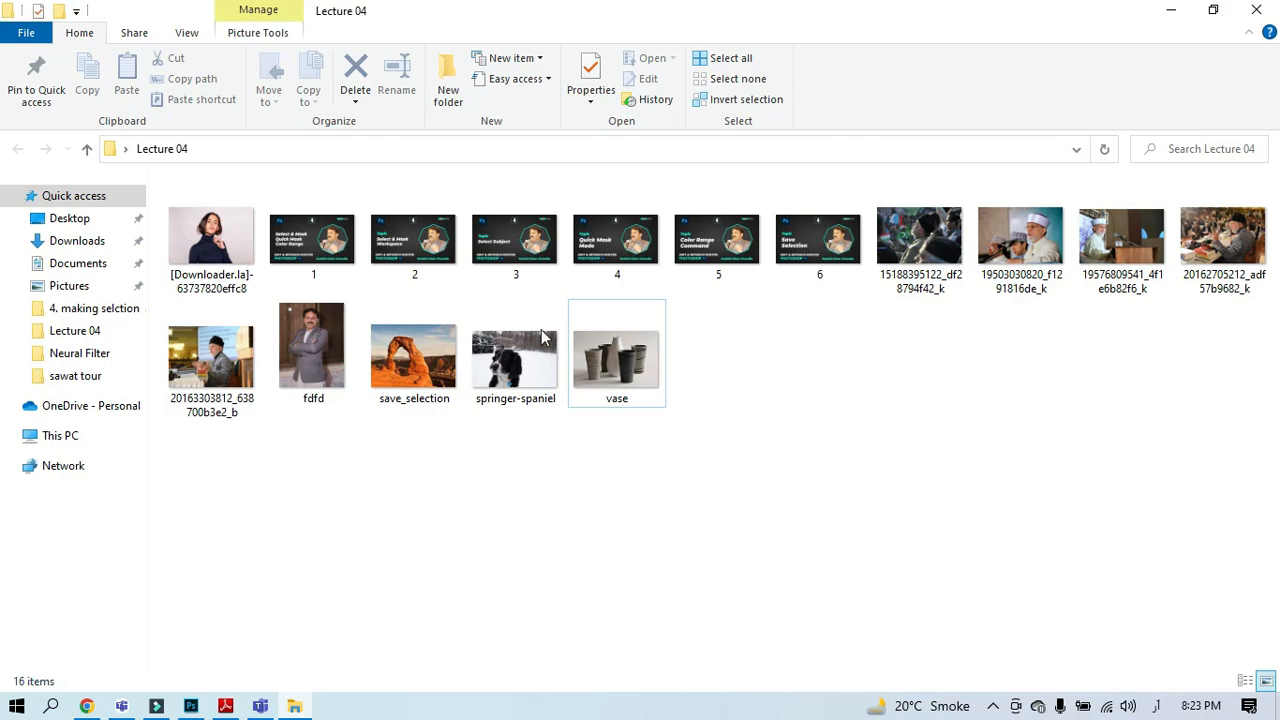
left_click_drag(213, 240, 569, 485)
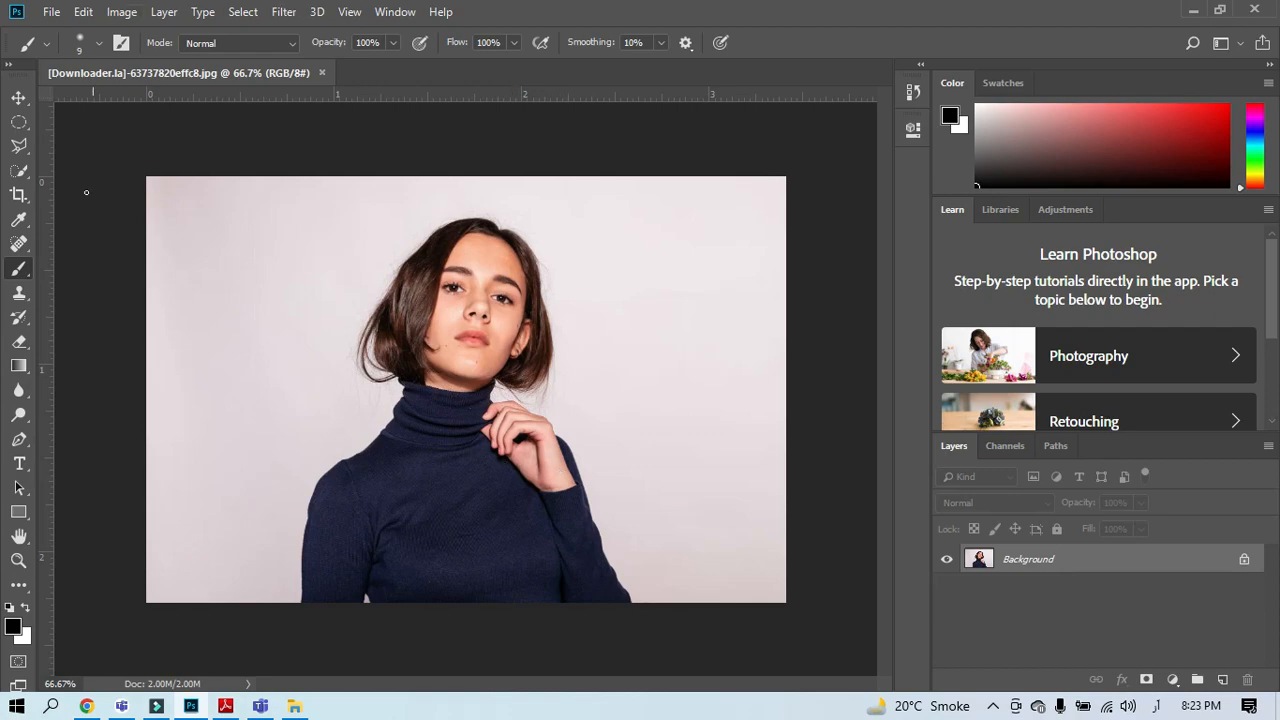
Step: Start the Color Range command on the portrait with the Quick Selection Tool active
left_click(18, 170)
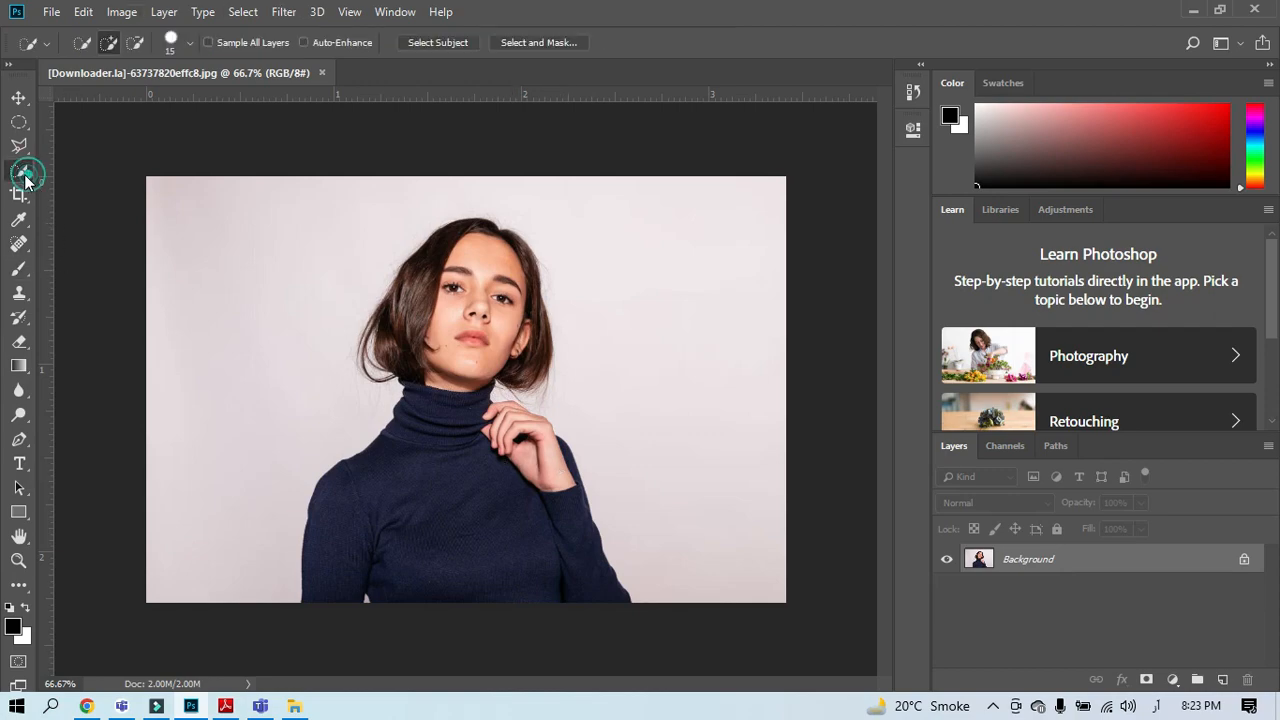
left_click(243, 12)
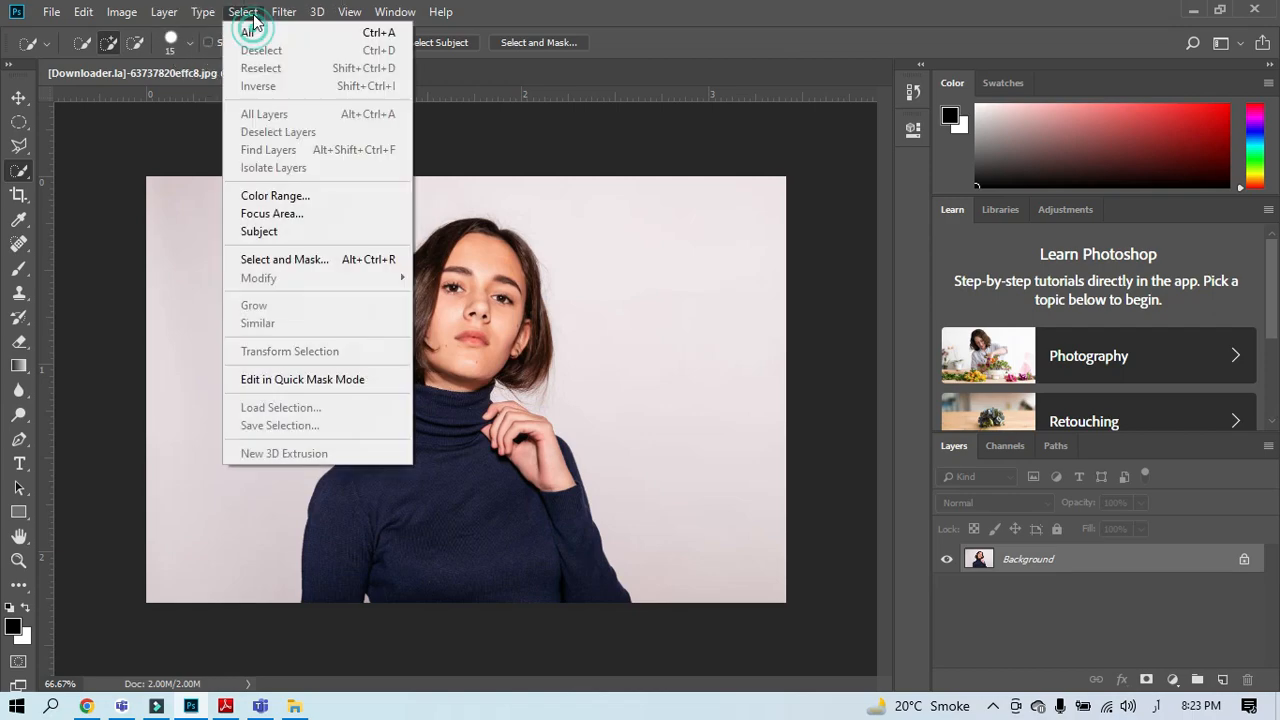
left_click(290, 198)
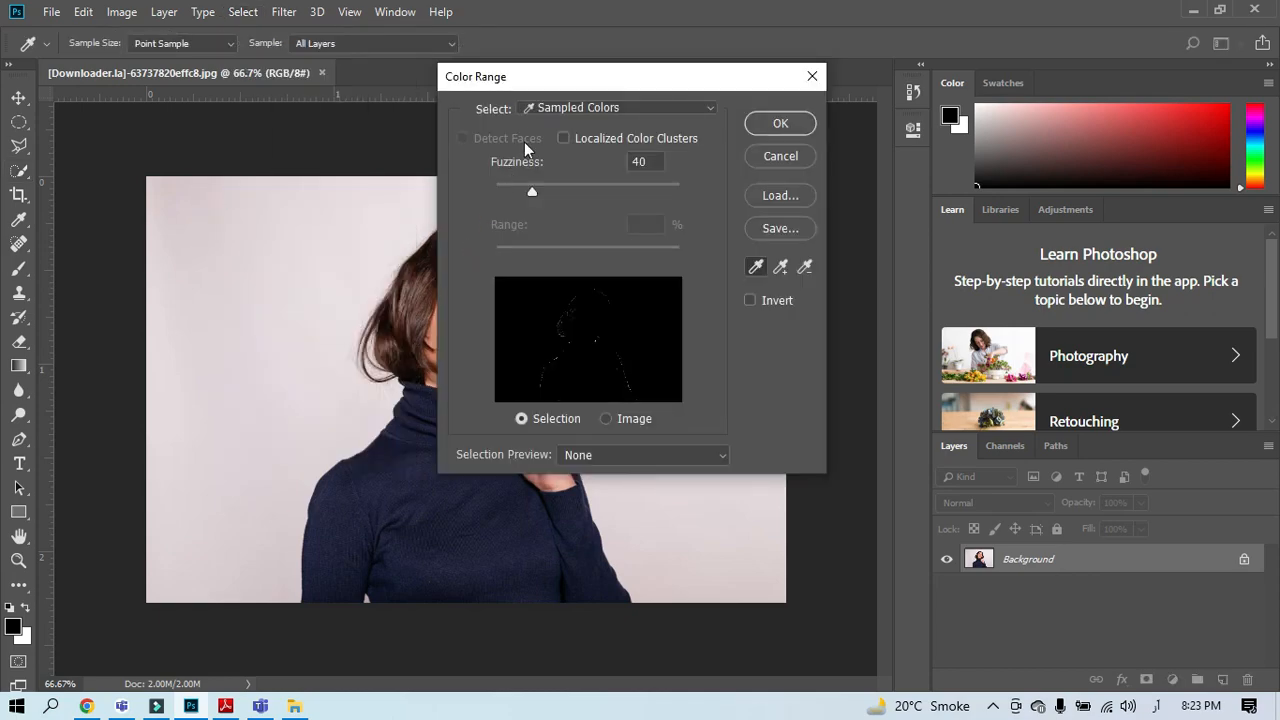
left_click_drag(560, 84, 599, 115)
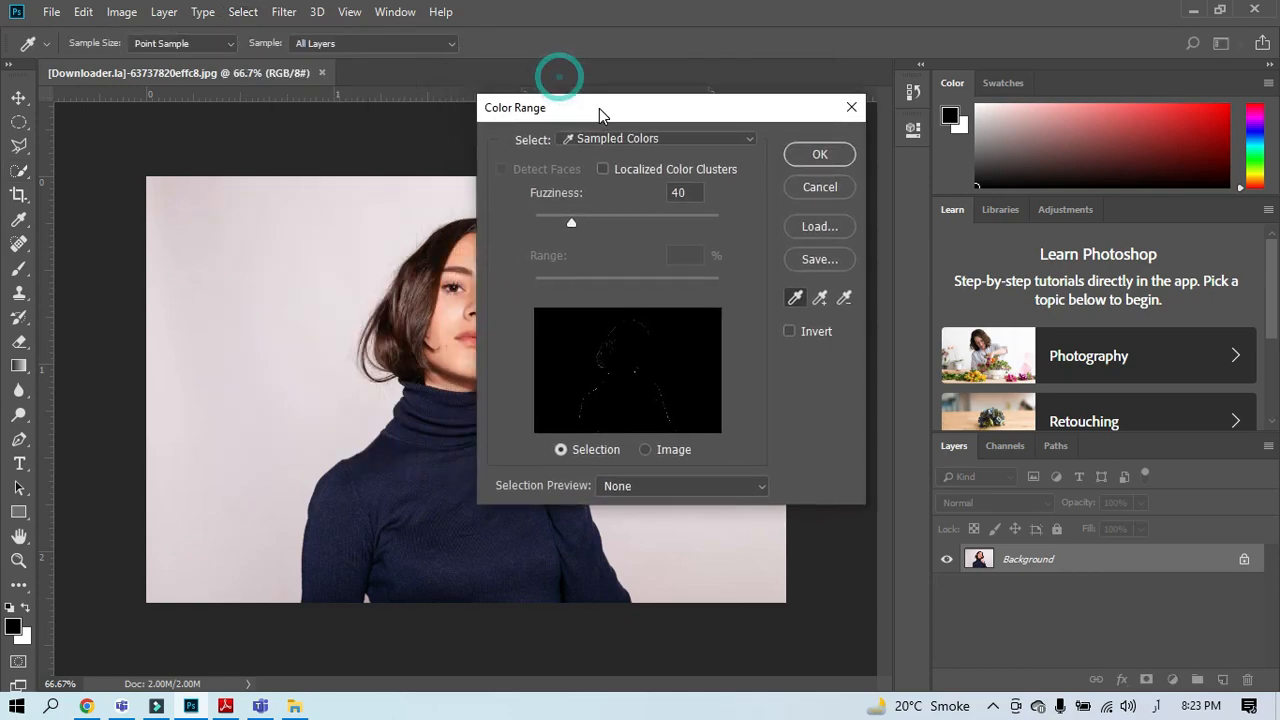
left_click(688, 190)
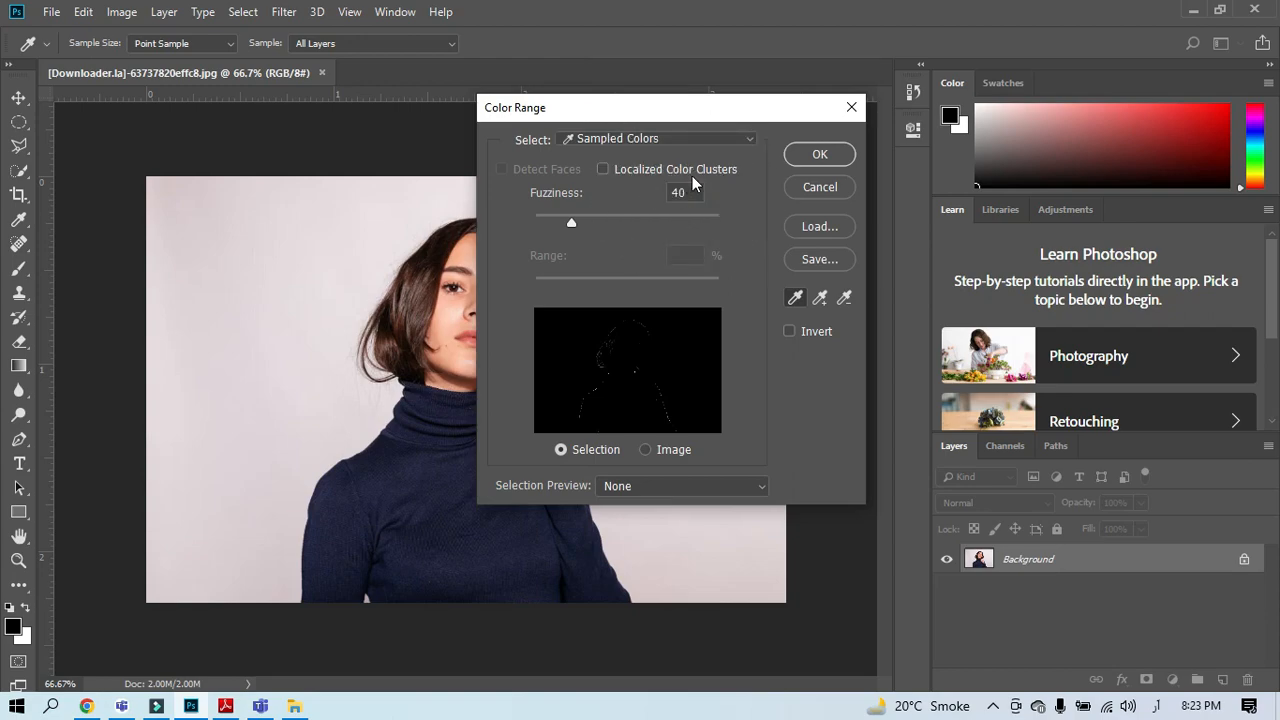
Step: Try the Reds and Yellows presets as the color range and return to Sampled Colors
left_click(727, 140)
left_click(612, 187)
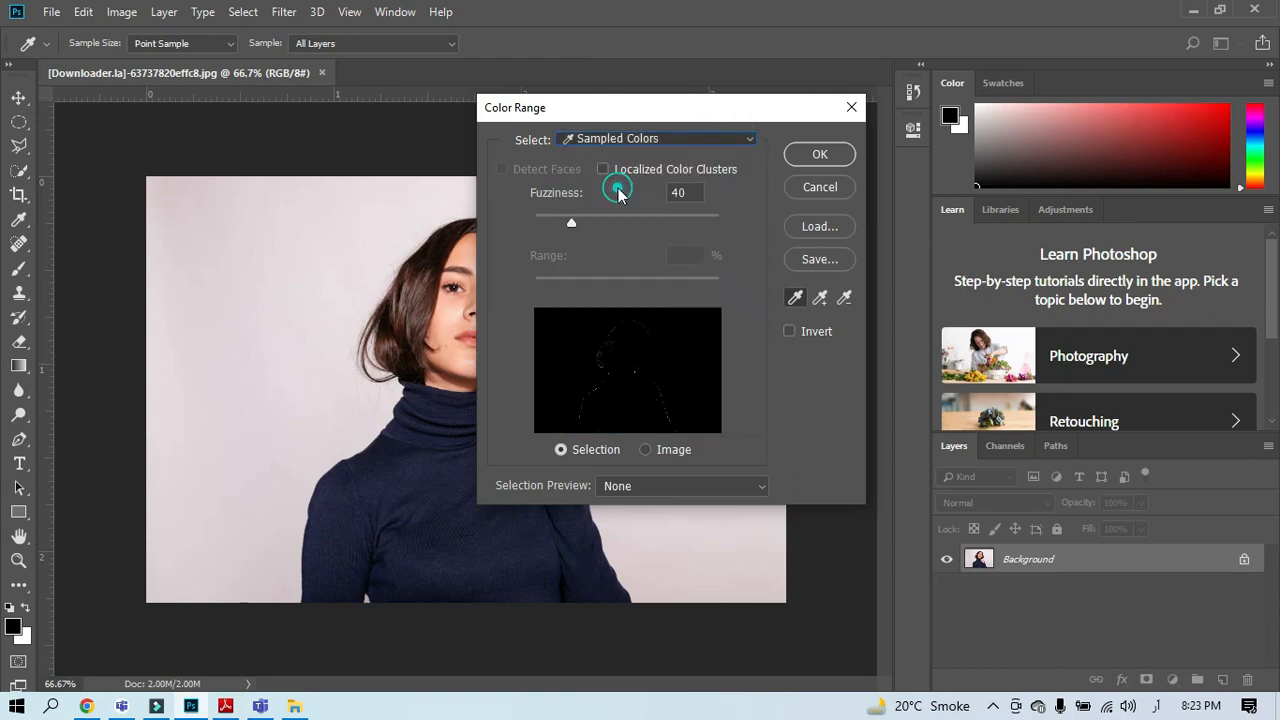
left_click(697, 146)
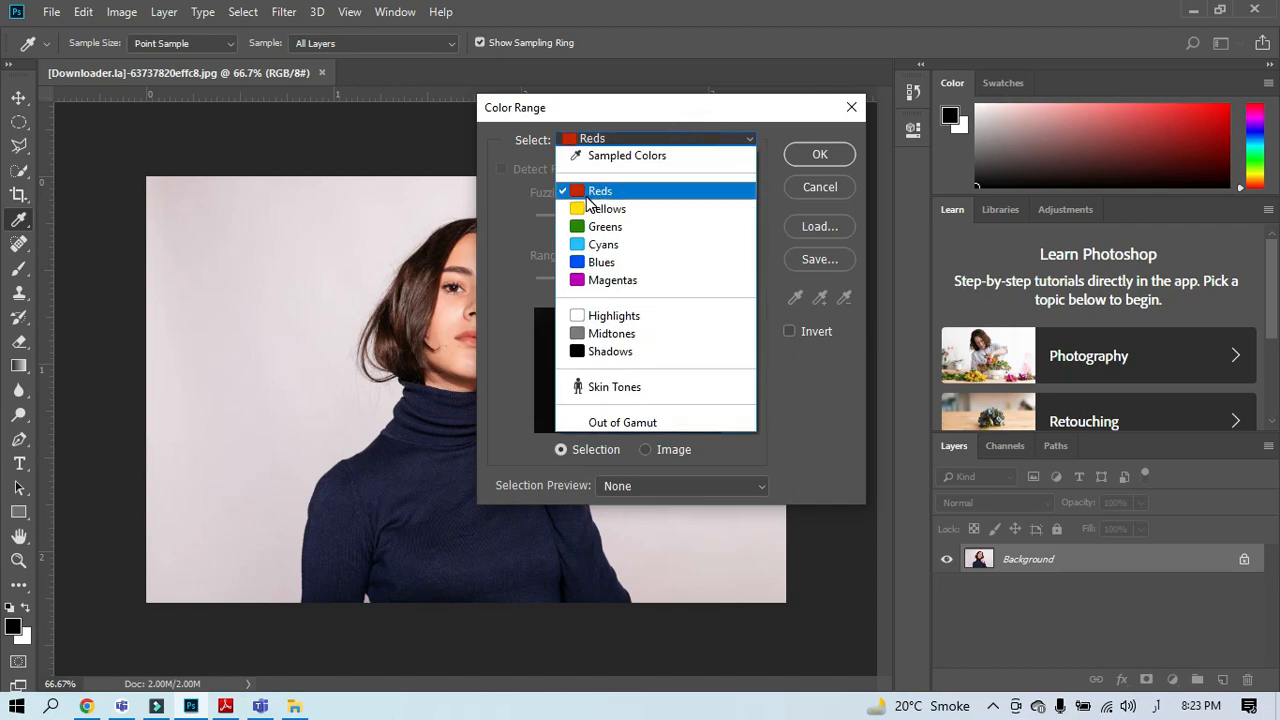
left_click(590, 207)
left_click(692, 137)
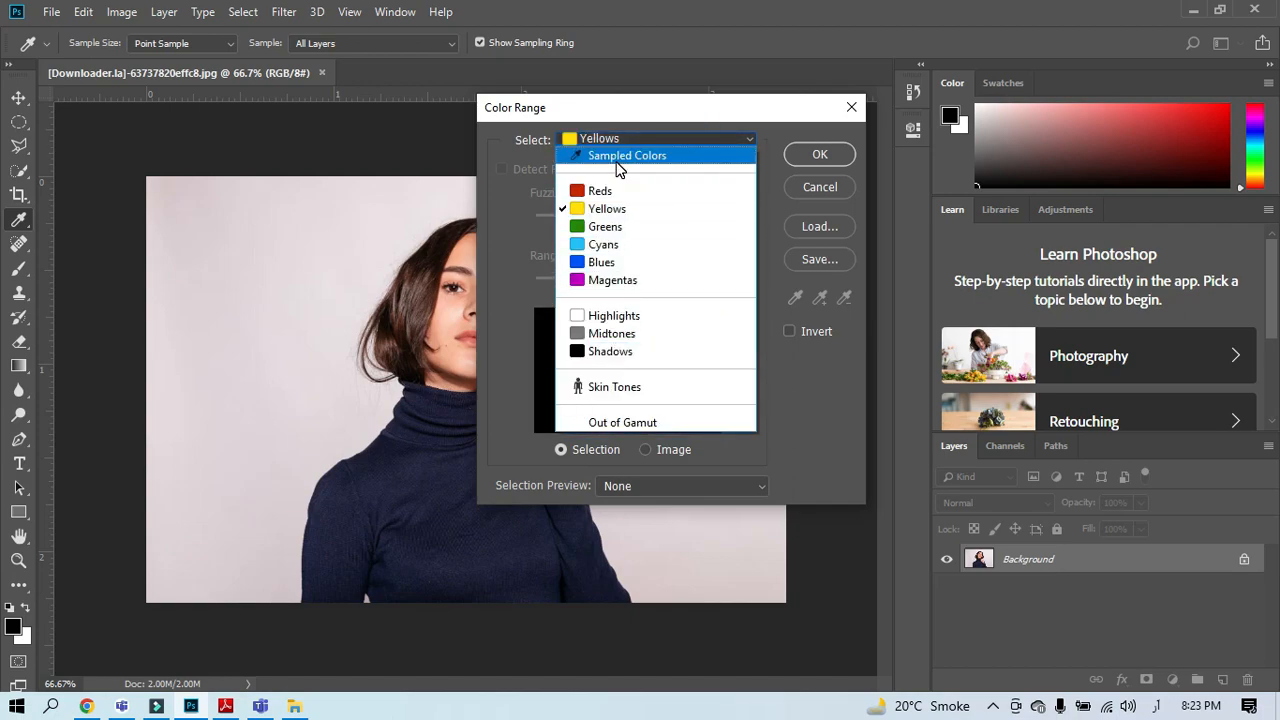
left_click(619, 157)
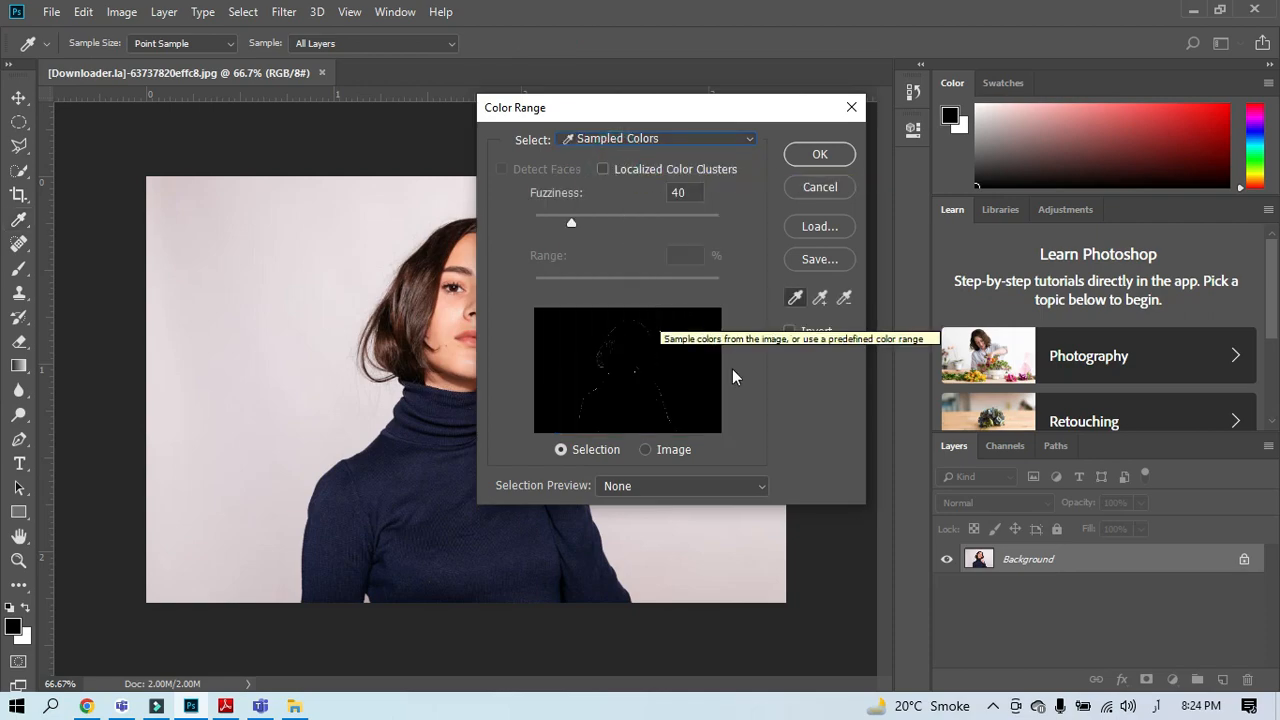
Step: Choose the Eyedropper Tool for color sampling and move the Color Range dialog clear of the woman in the portrait
left_click(800, 299)
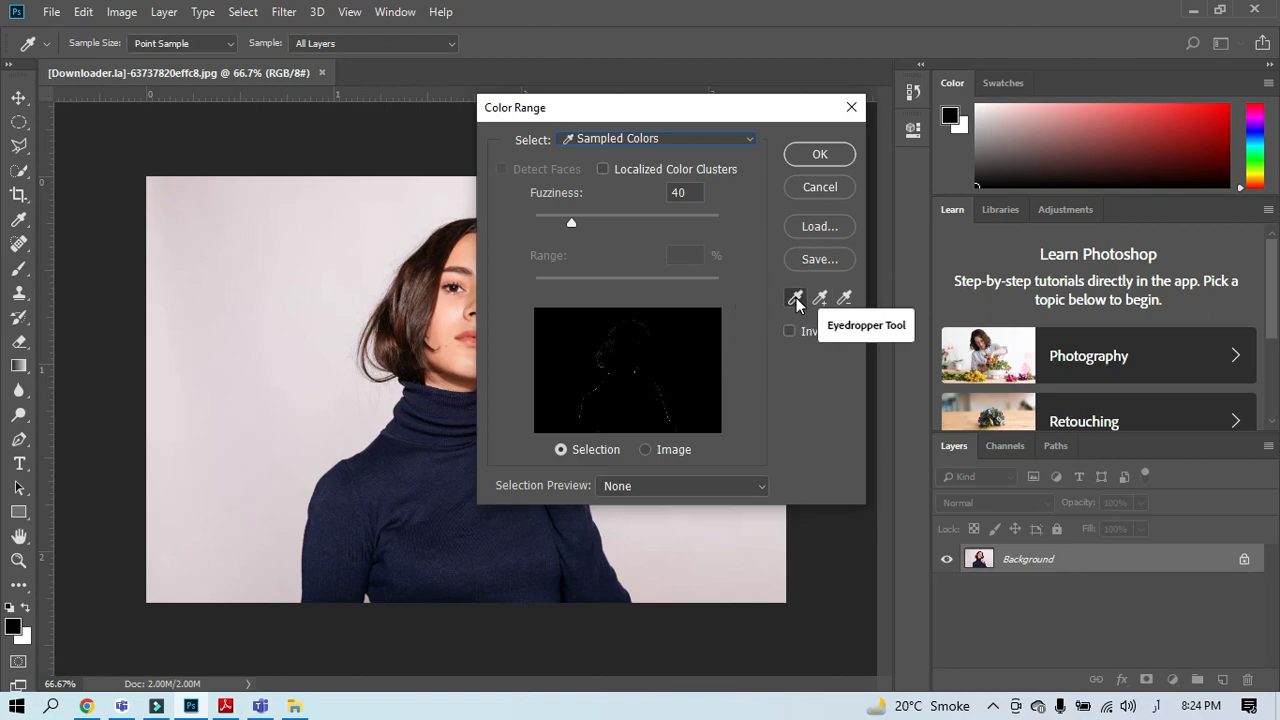
key("ctrl")
key("ctrl")
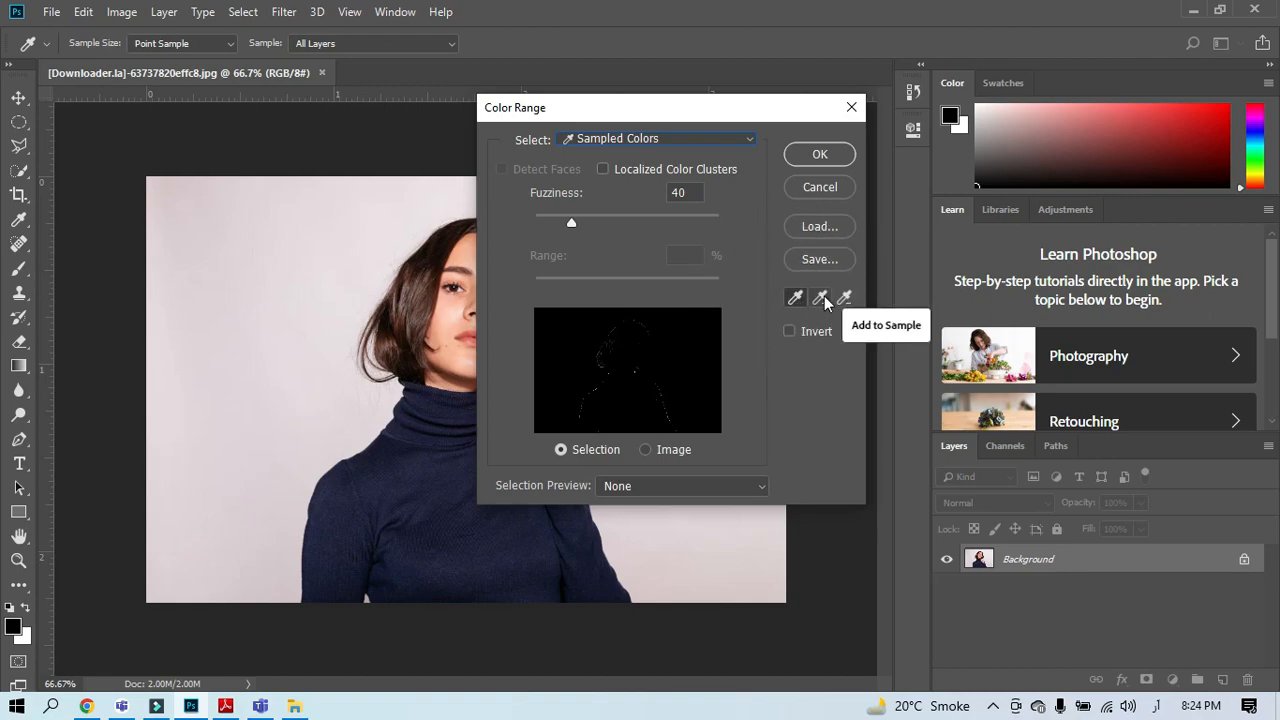
key("ctrl")
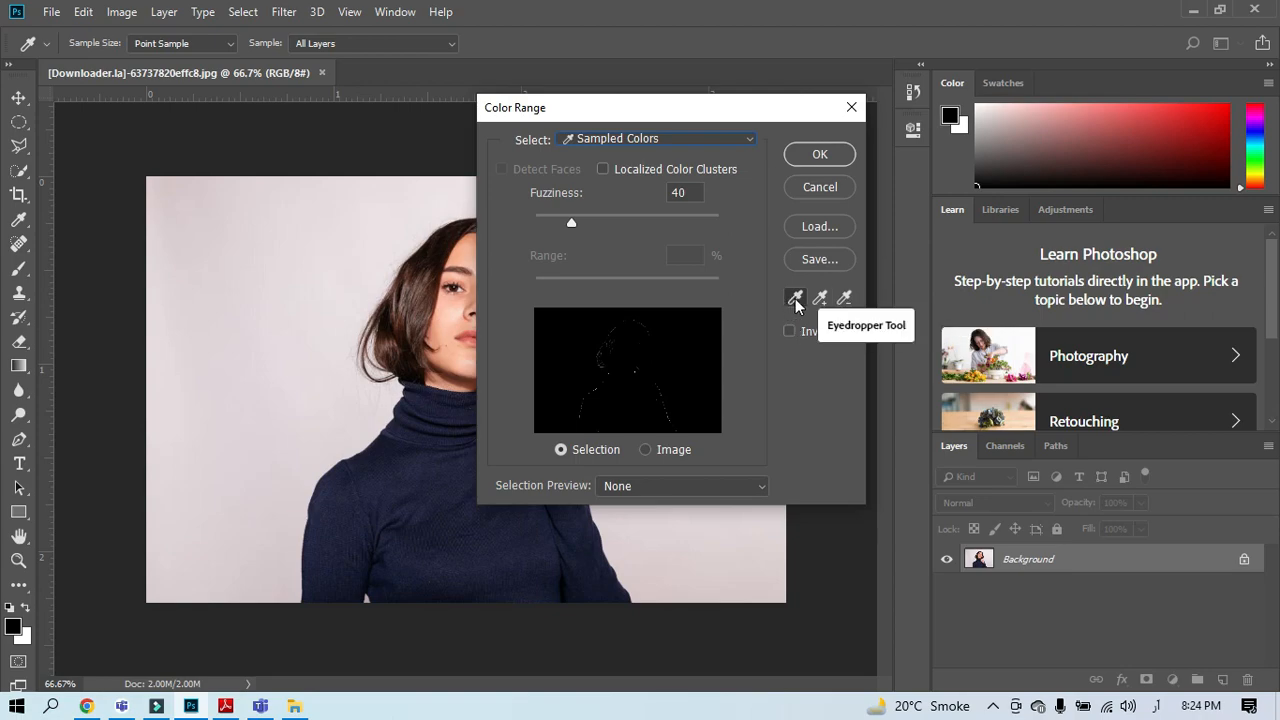
left_click(796, 299)
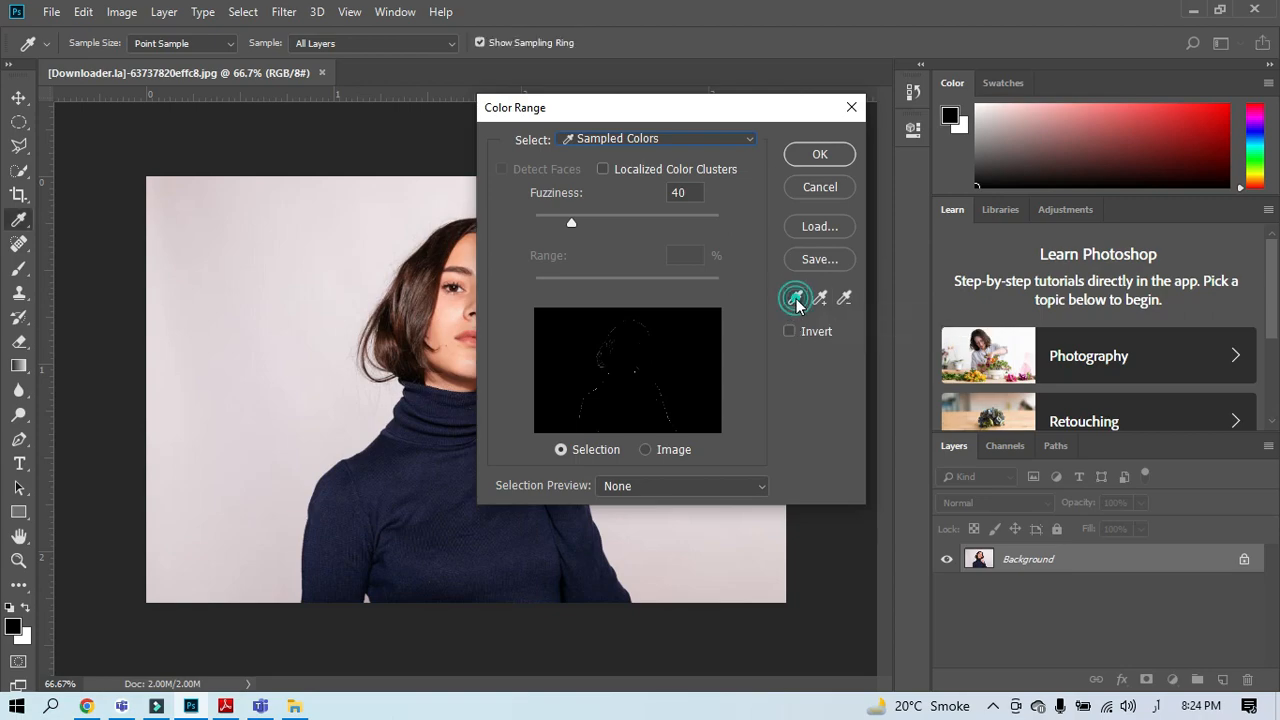
left_click(694, 111)
left_click_drag(695, 111, 838, 84)
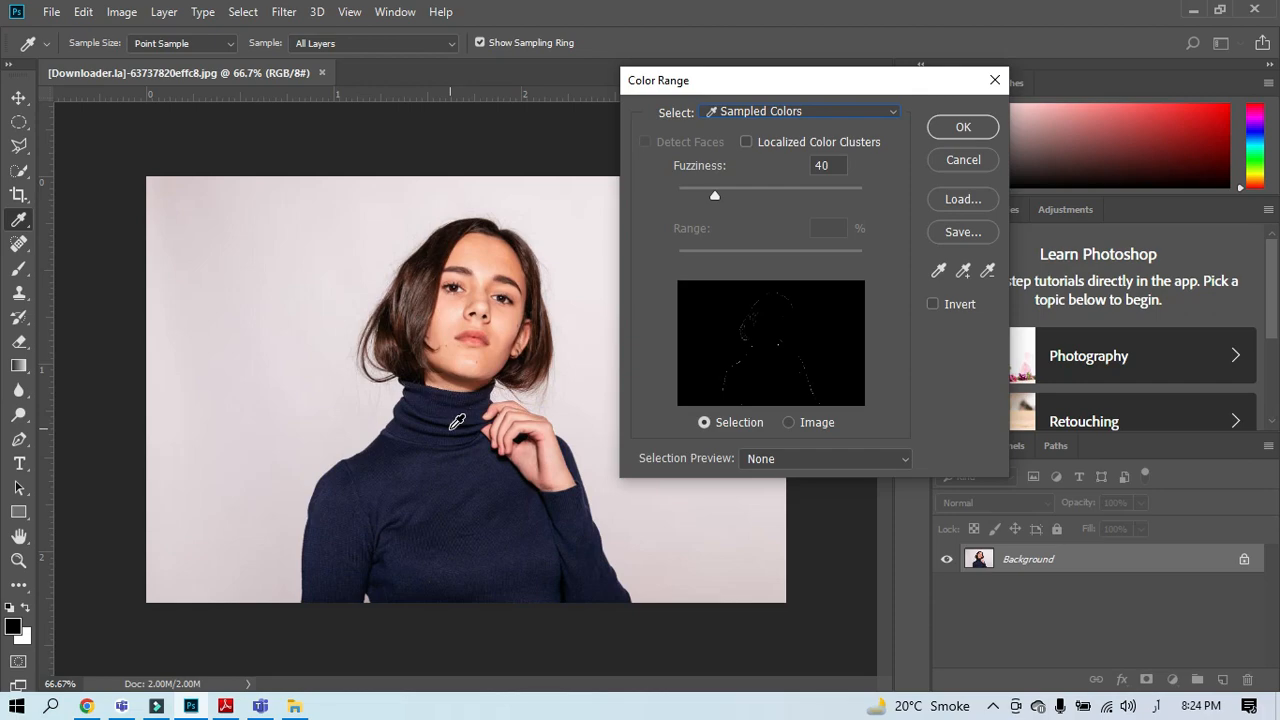
Step: Sample the navy sweater's color just below the turtleneck collar to base the Color Range selection on it
left_click(450, 428)
left_click(445, 424)
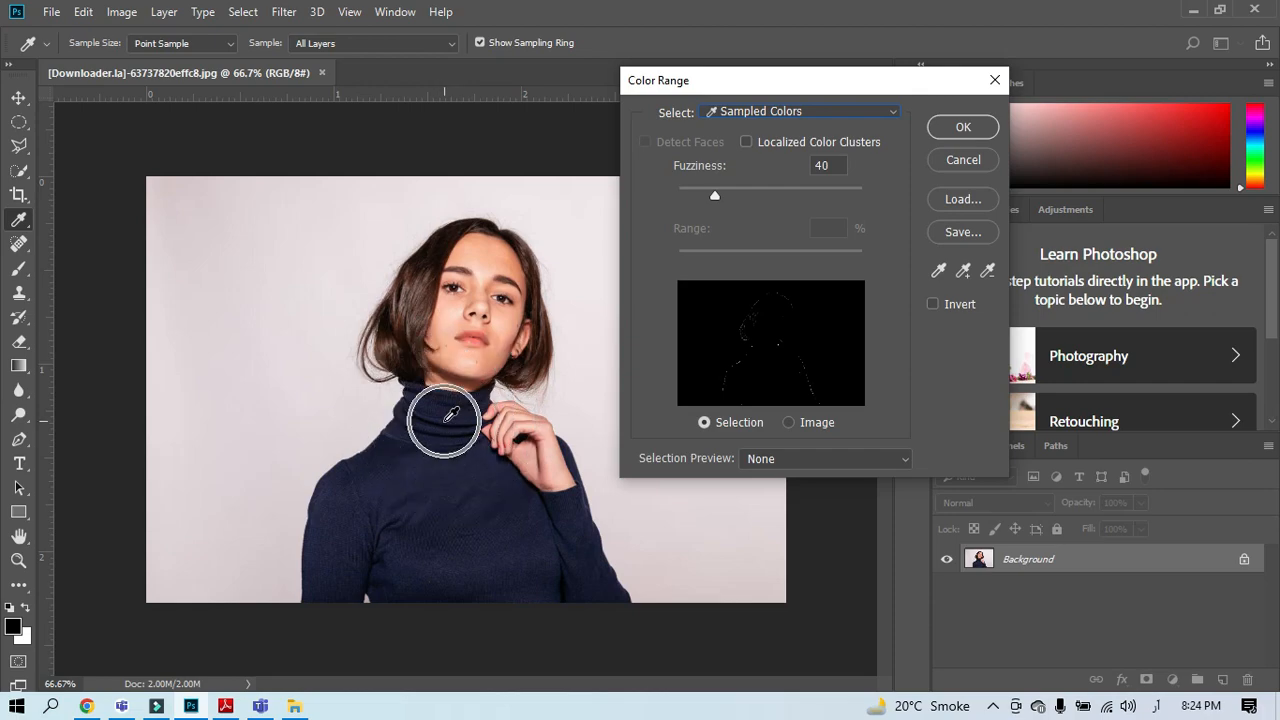
left_click(431, 471)
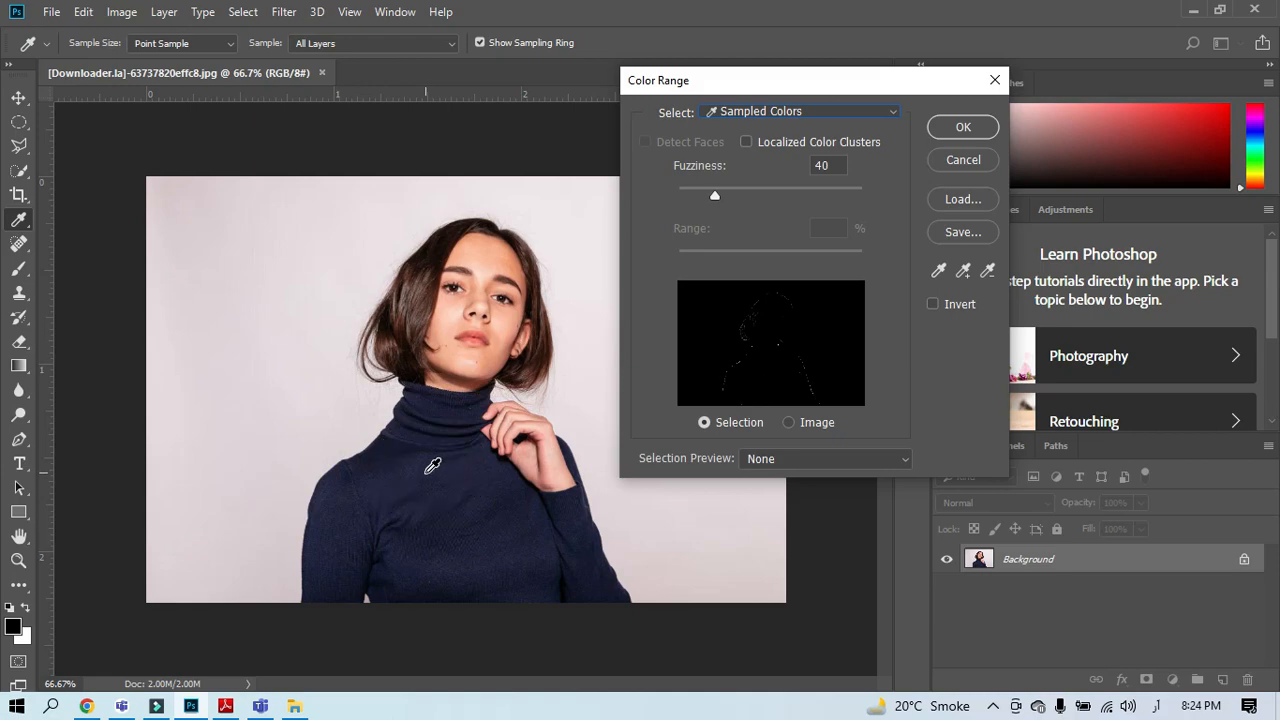
left_click(428, 470)
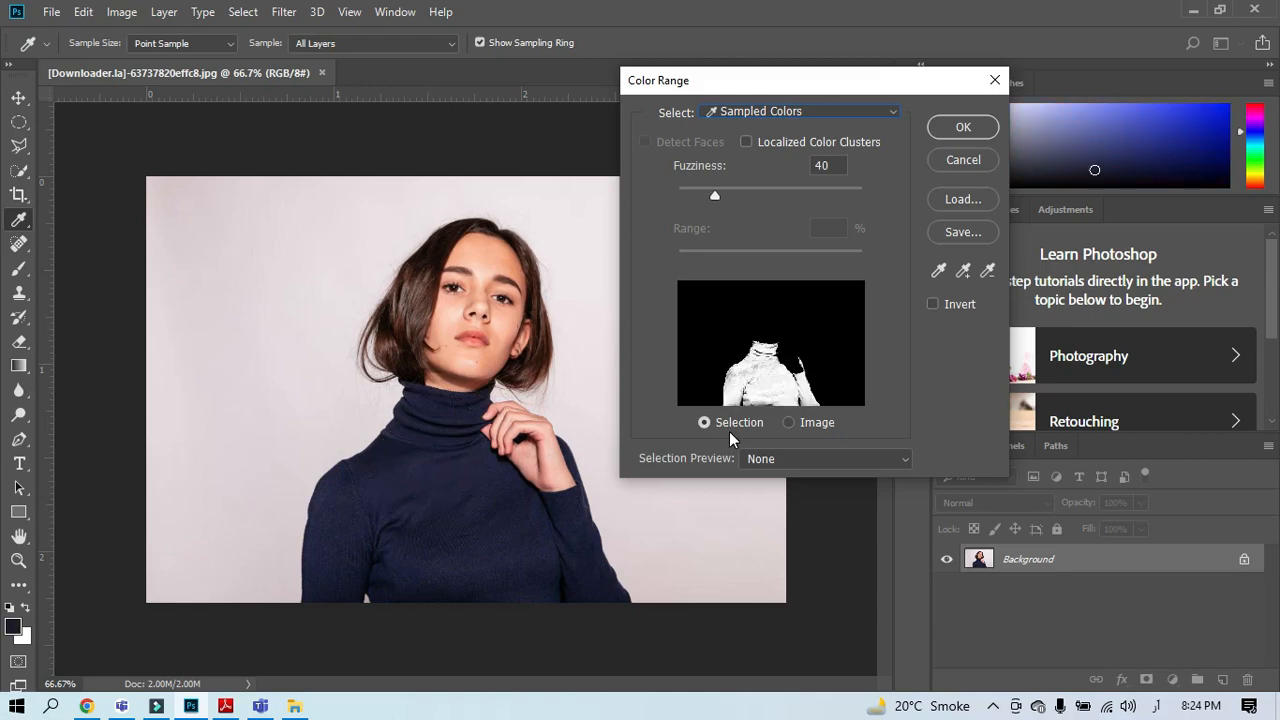
left_click(424, 457)
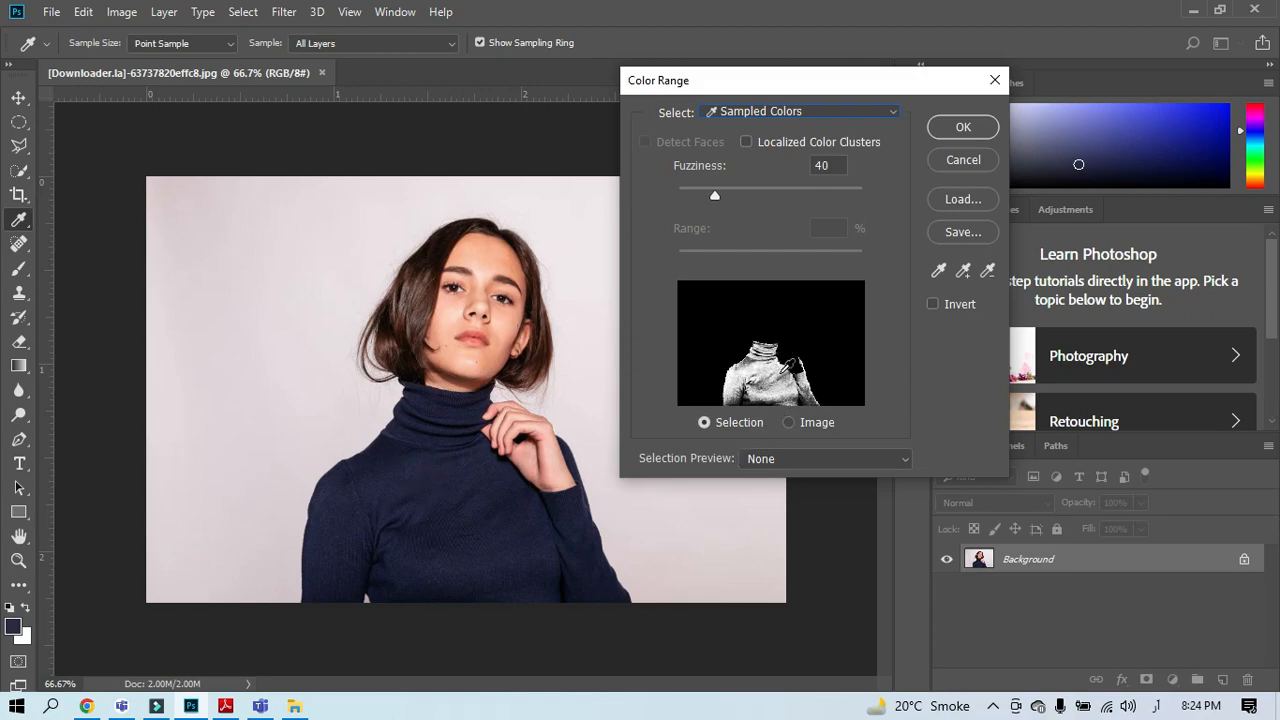
left_click(765, 374)
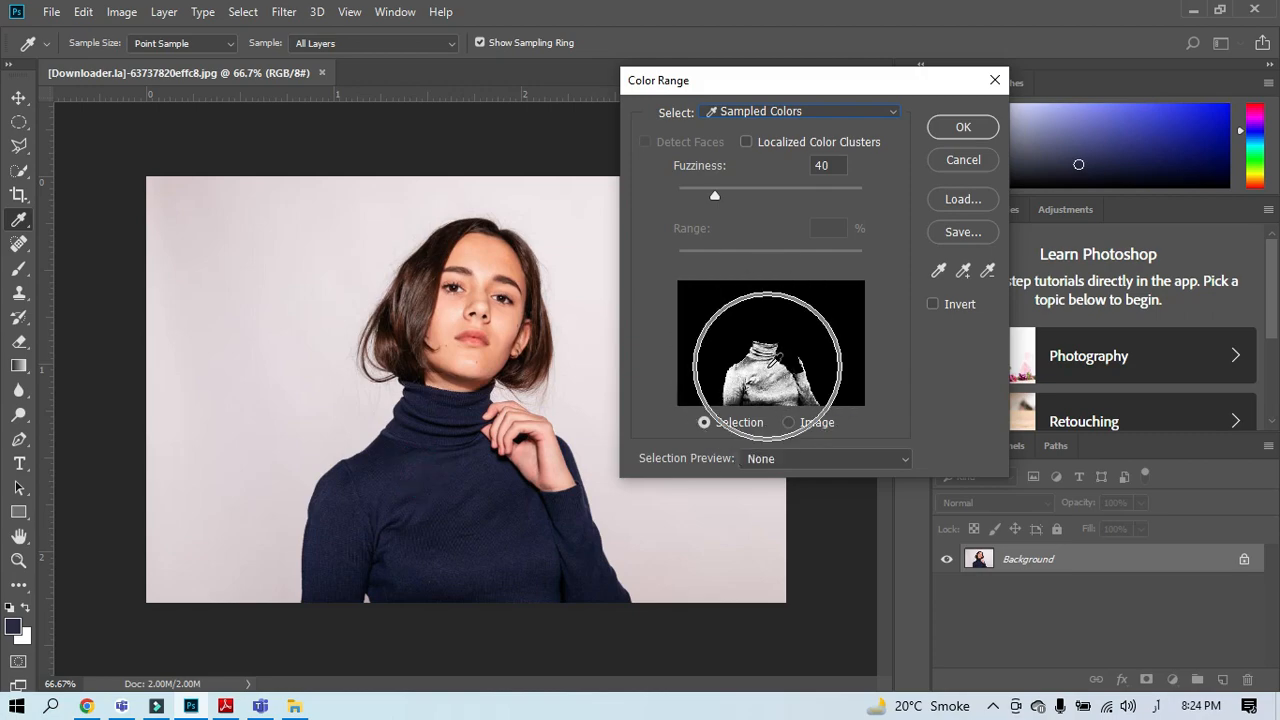
left_click(765, 374)
left_click(764, 373)
left_click(765, 373)
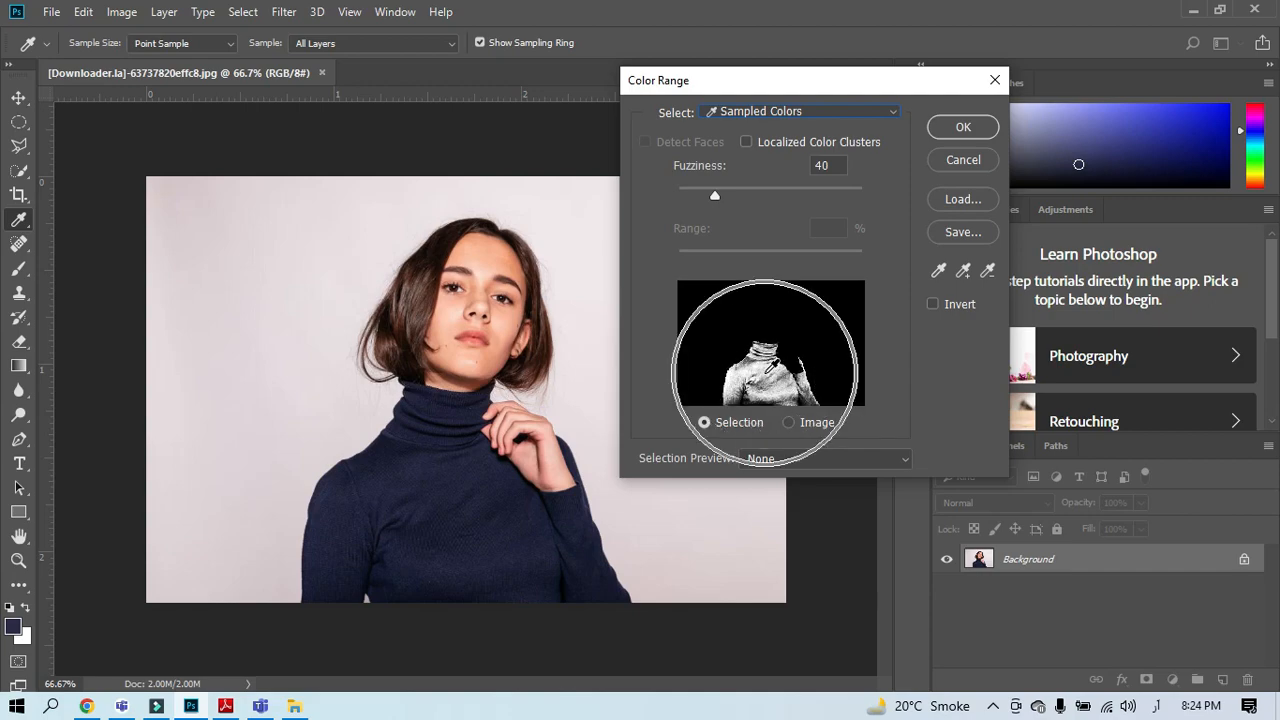
left_click(429, 451)
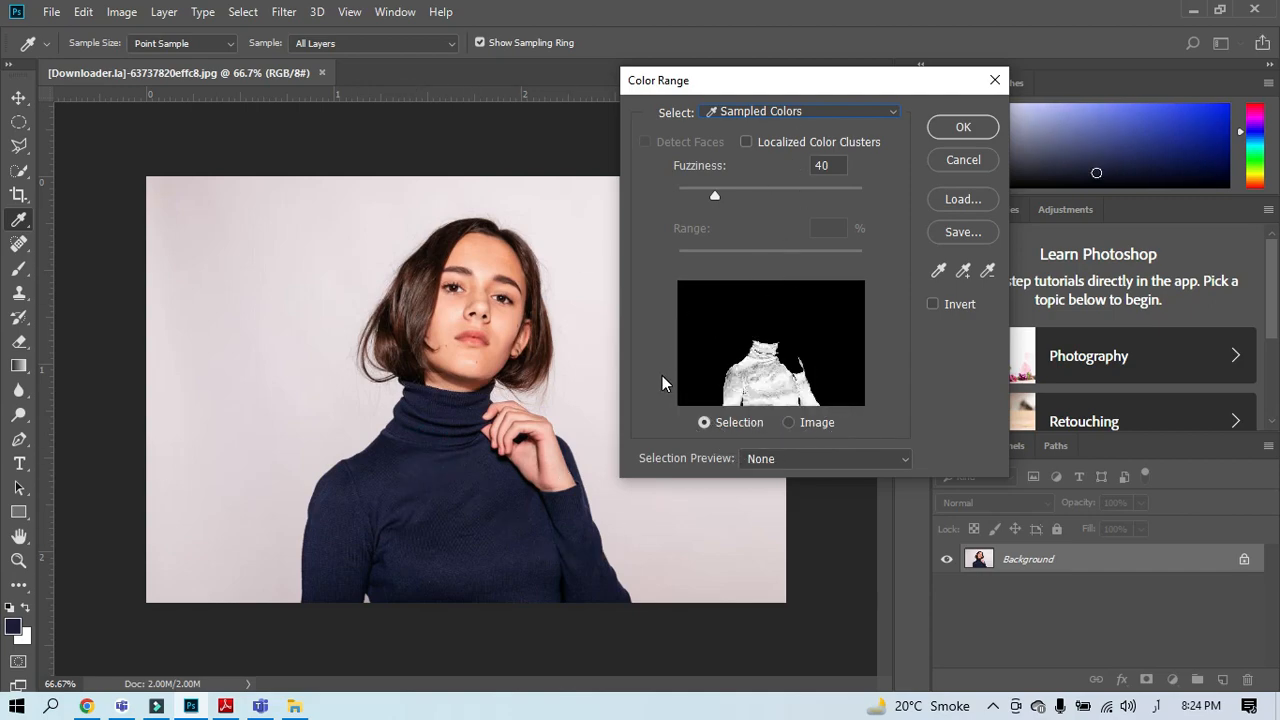
Step: Extend the color range with Add to Sample by sampling across the sweater from the collar down to the chest
left_click(961, 275)
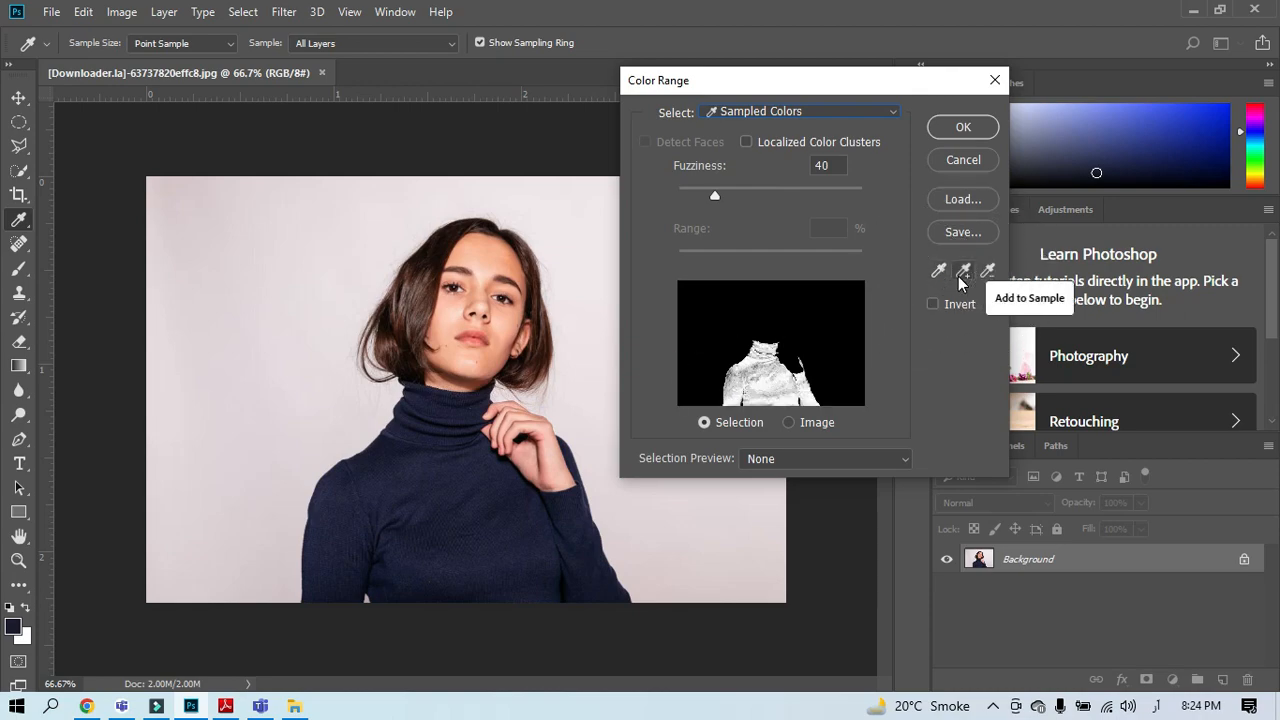
left_click(962, 276)
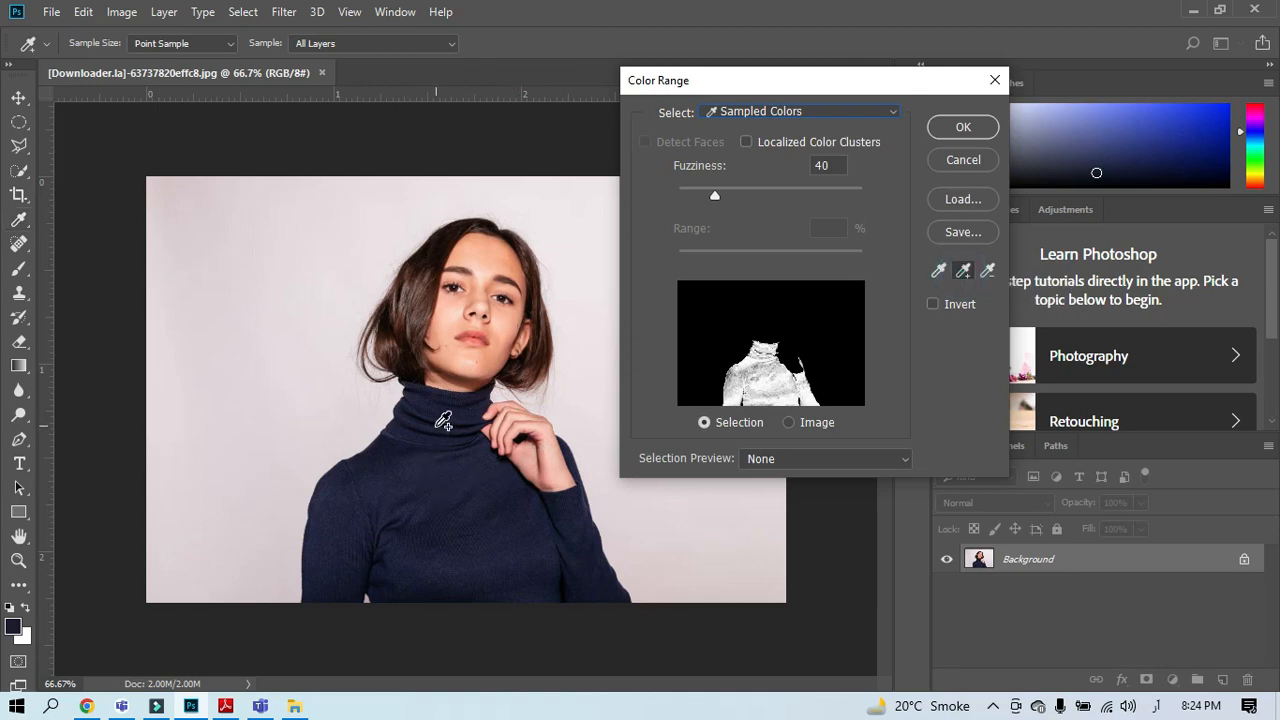
mouse_move(476, 409)
left_mouse_down()
mouse_move(420, 408)
mouse_move(371, 468)
mouse_move(336, 520)
mouse_move(325, 593)
mouse_move(341, 595)
mouse_move(364, 525)
mouse_move(391, 509)
mouse_move(411, 509)
mouse_move(427, 541)
mouse_move(416, 582)
mouse_move(552, 509)
left_mouse_up()
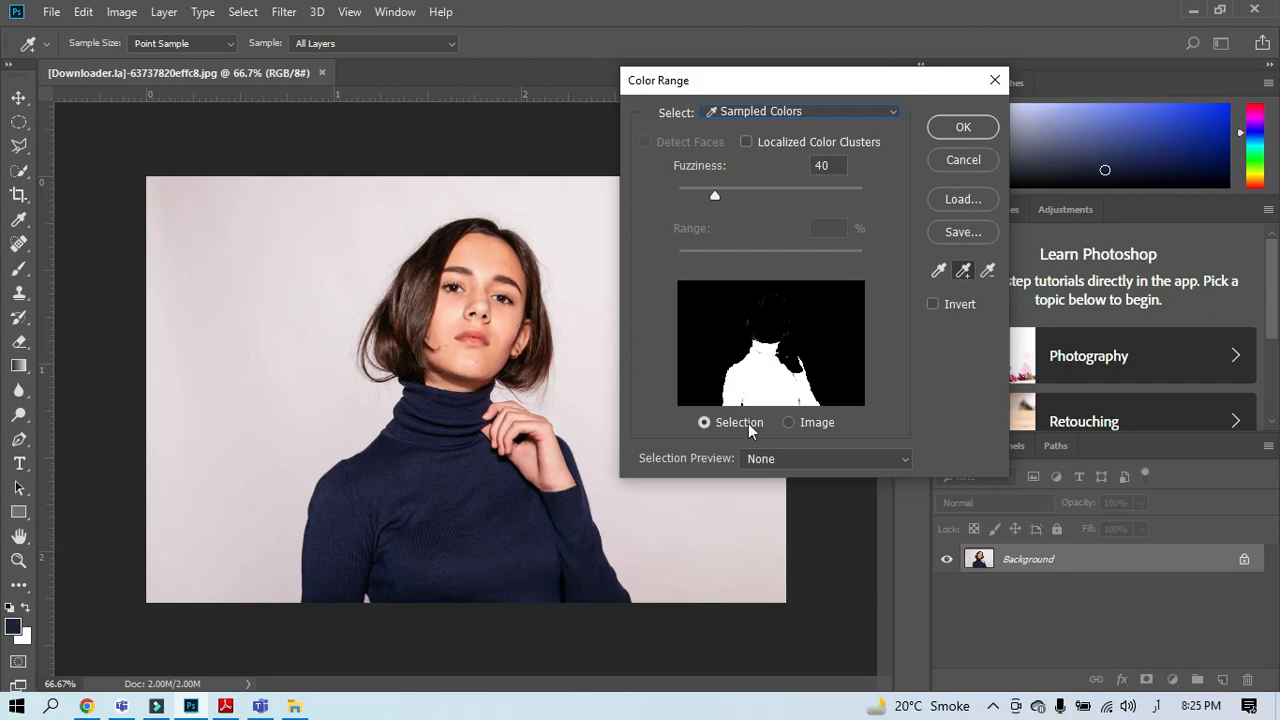
Step: Extend the color range with further samples from the bent arm's sleeve, its shoulder edge and the turtleneck collar
left_click(777, 362)
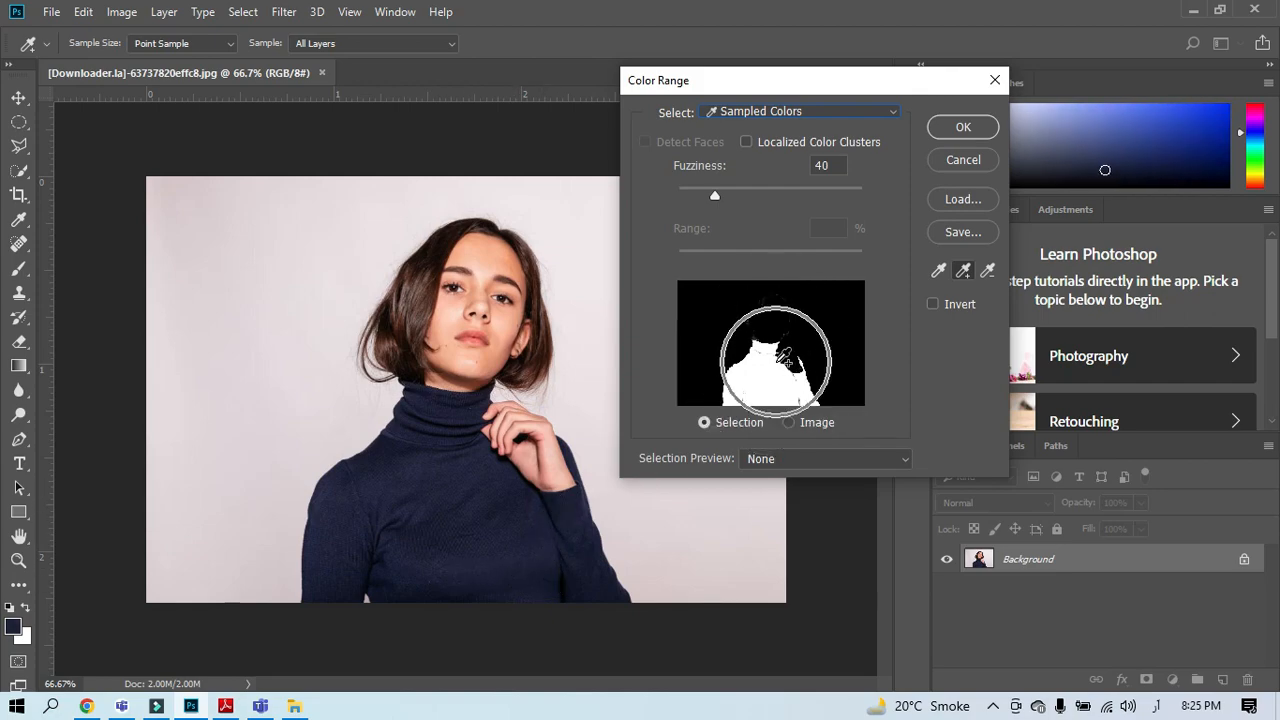
left_click_drag(598, 586, 578, 496)
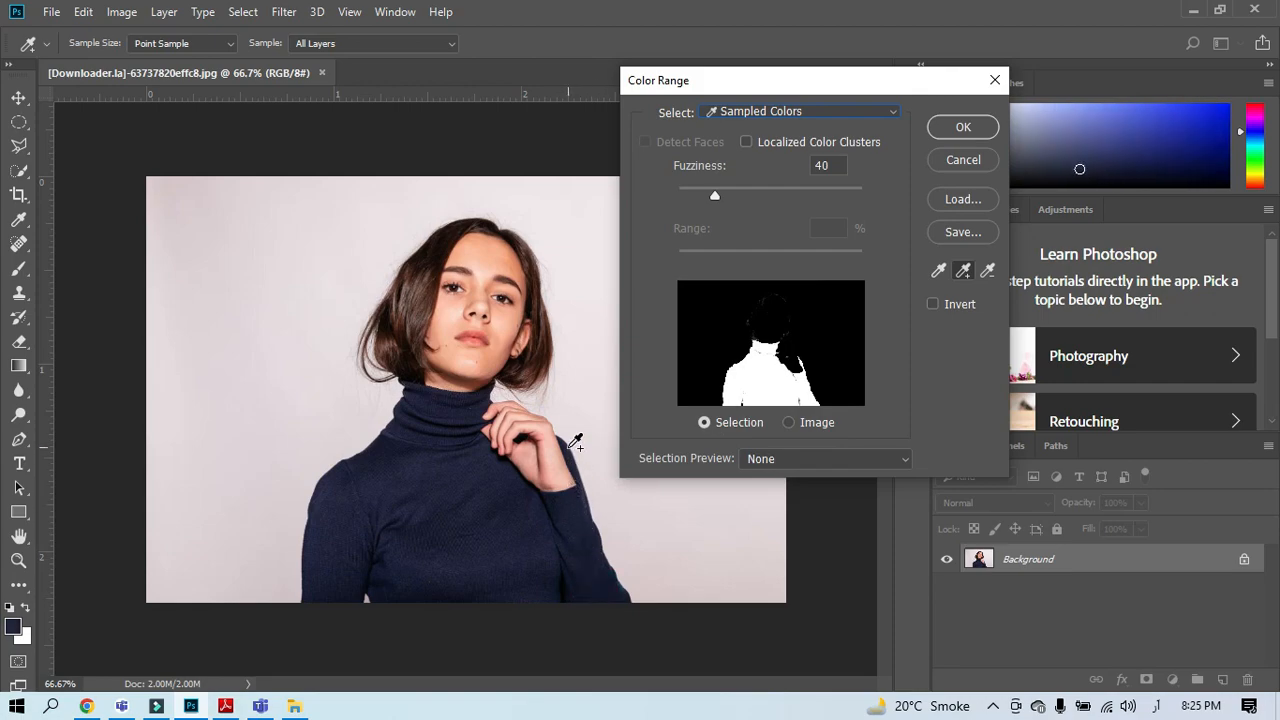
left_click(575, 442)
left_click(463, 423)
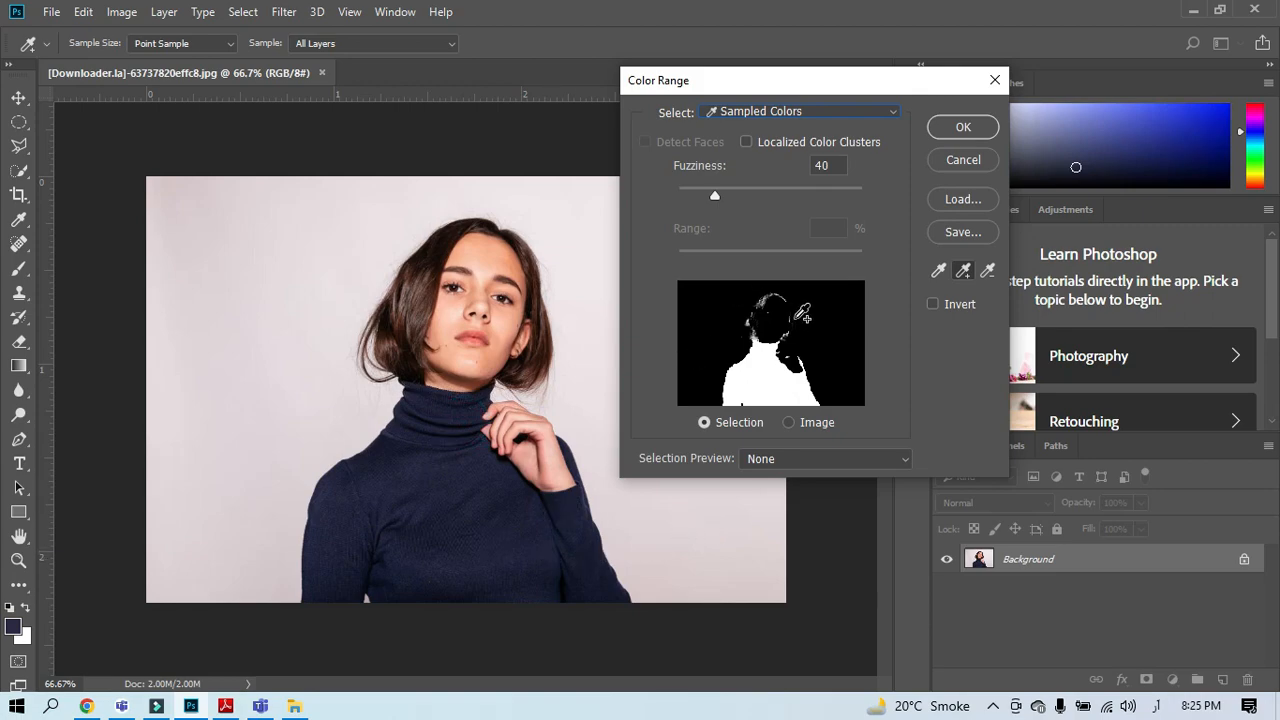
left_click(795, 306)
left_click(774, 294)
left_click(771, 296)
Step: Exclude the forehead and hair tones from the color range with Subtract from Sample
left_click(987, 270)
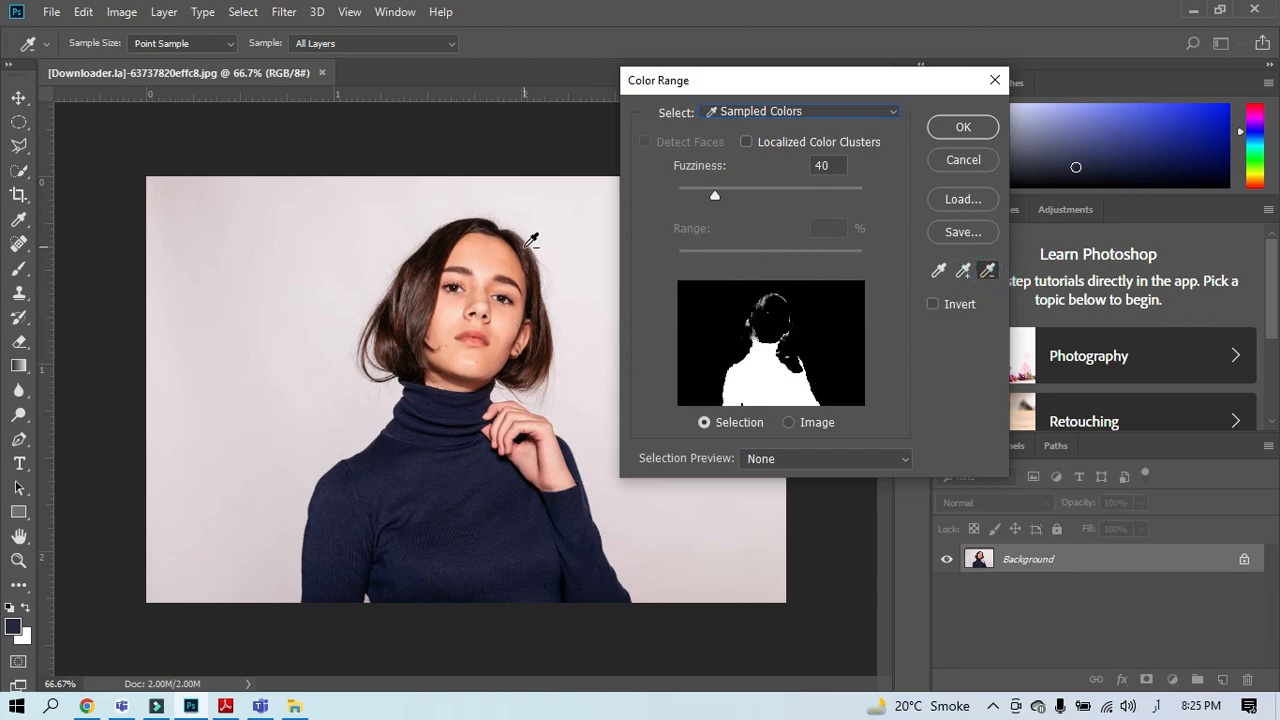
left_click(499, 223)
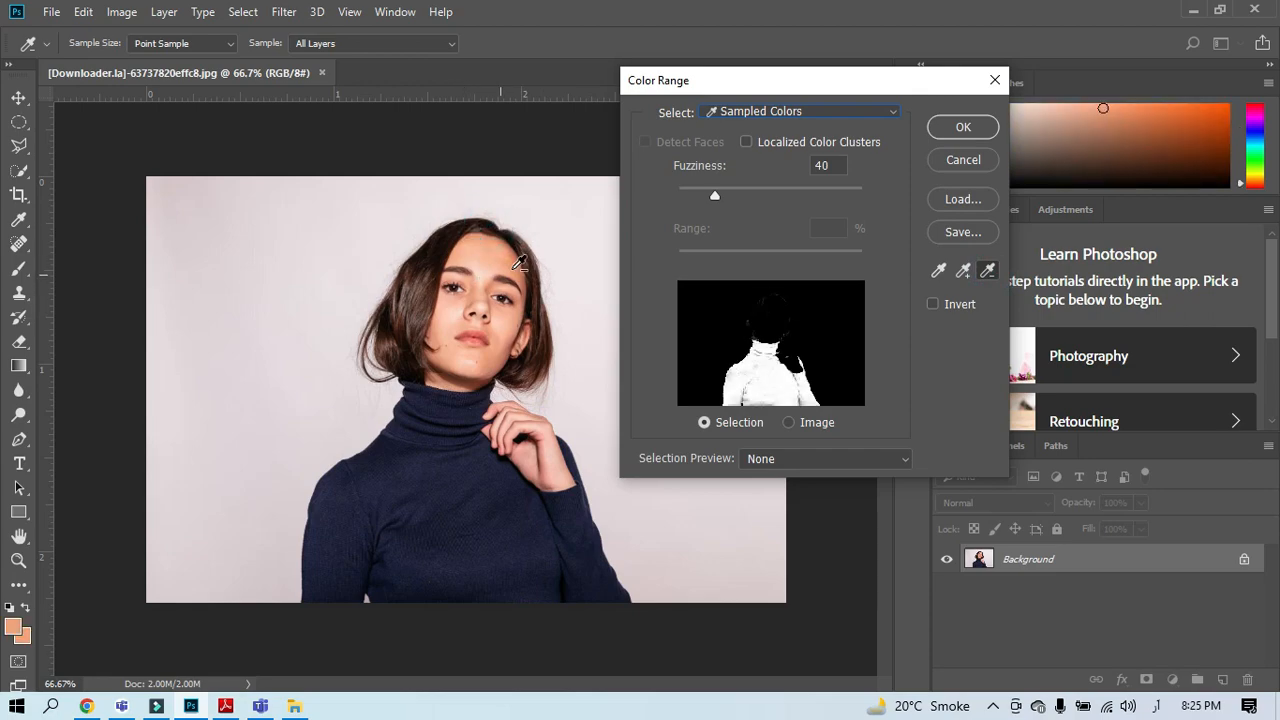
left_click(420, 300)
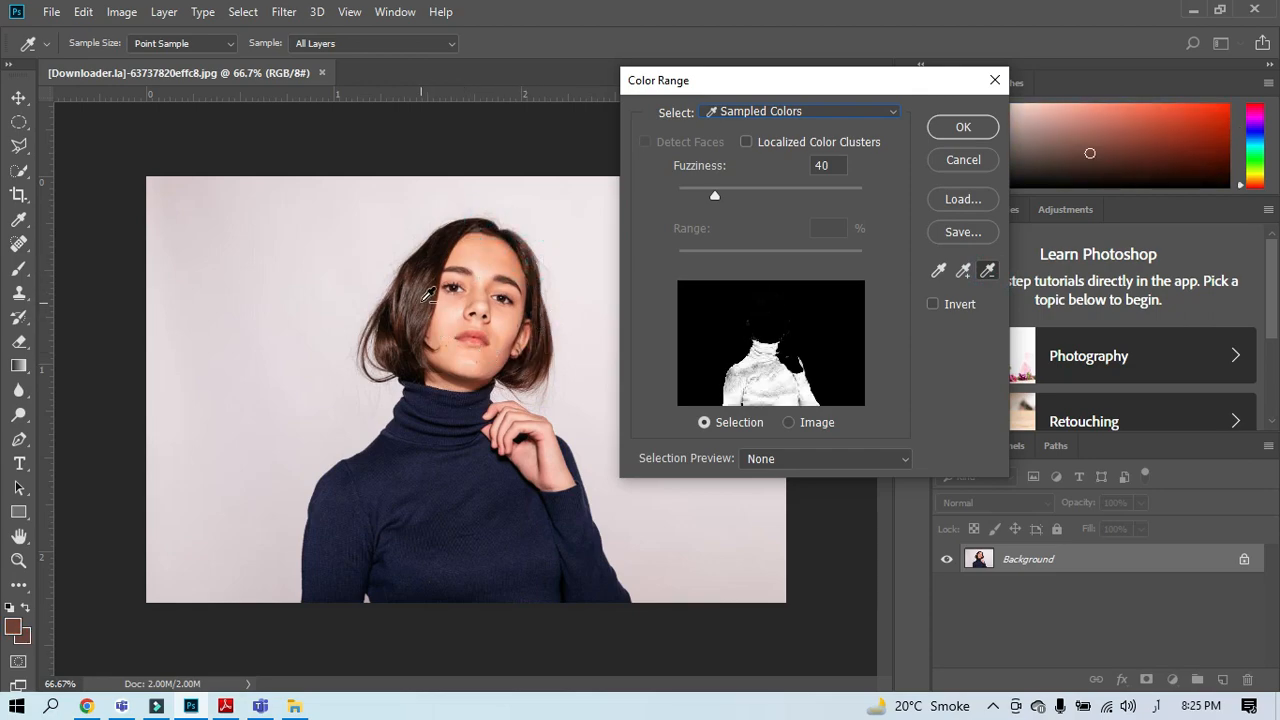
left_click(405, 351)
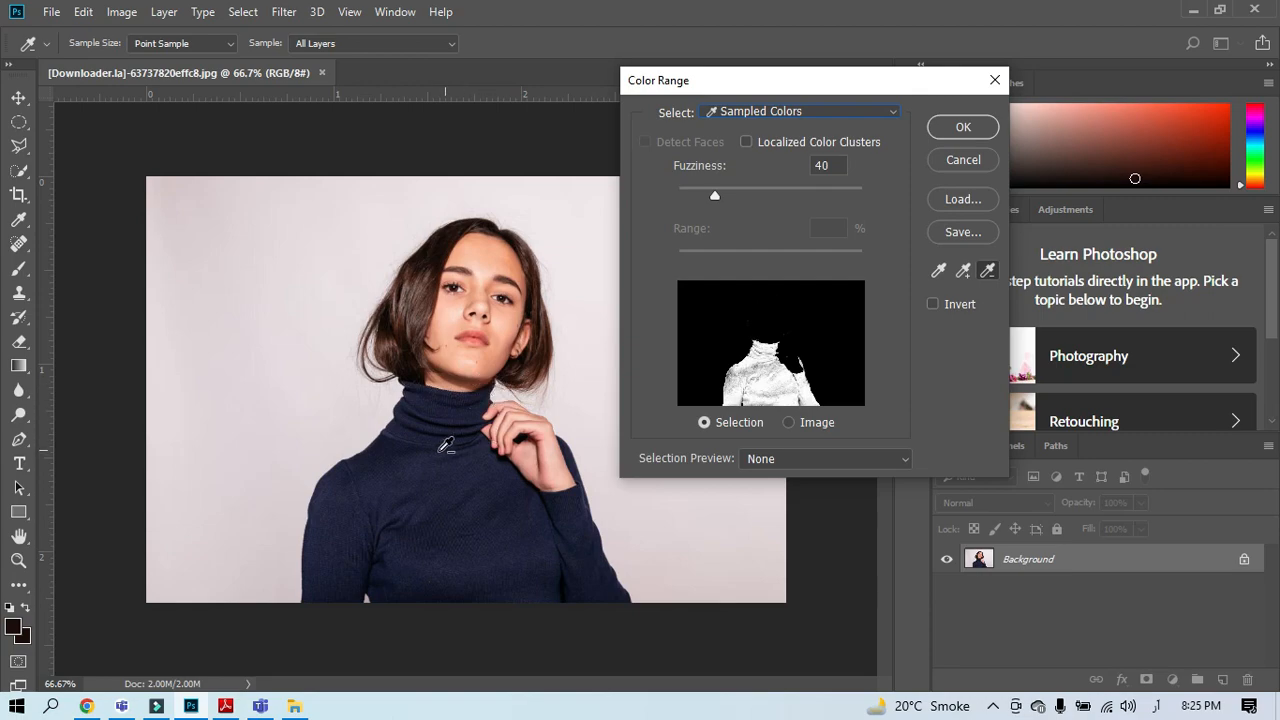
Step: Add the sweater's chest color to the color range again and apply the result as a selection
left_click(963, 270)
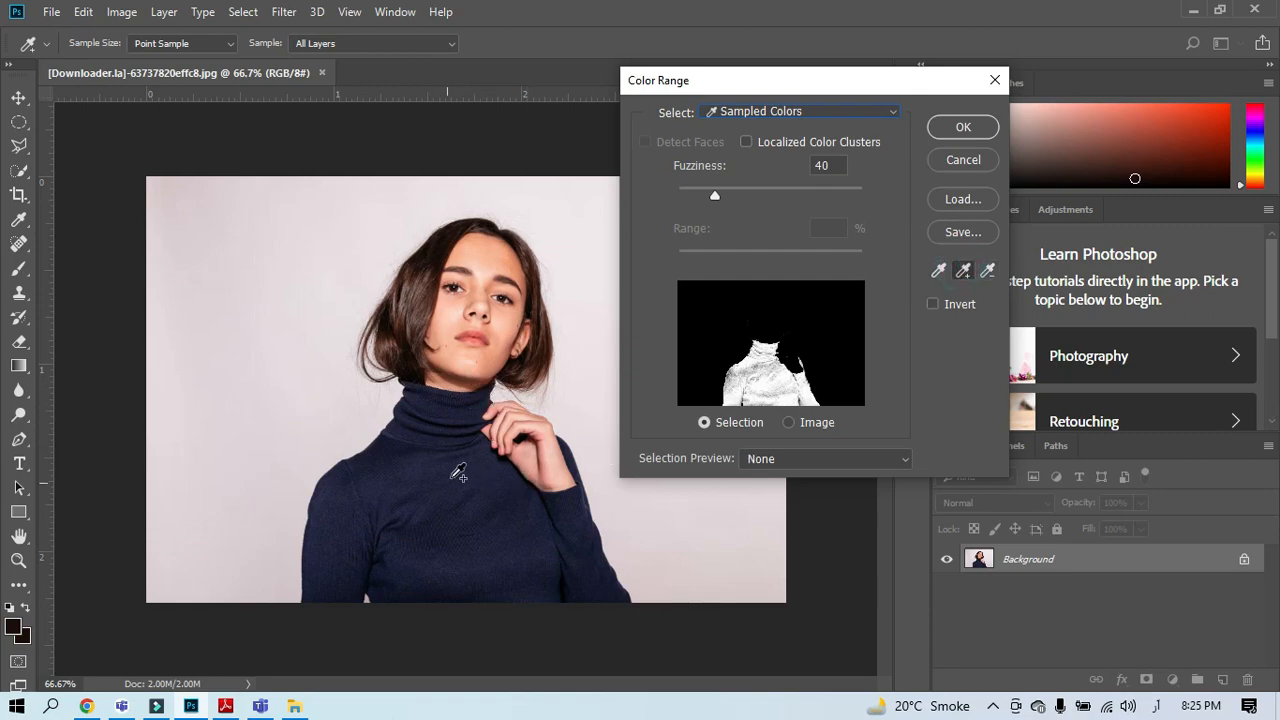
left_click(476, 476)
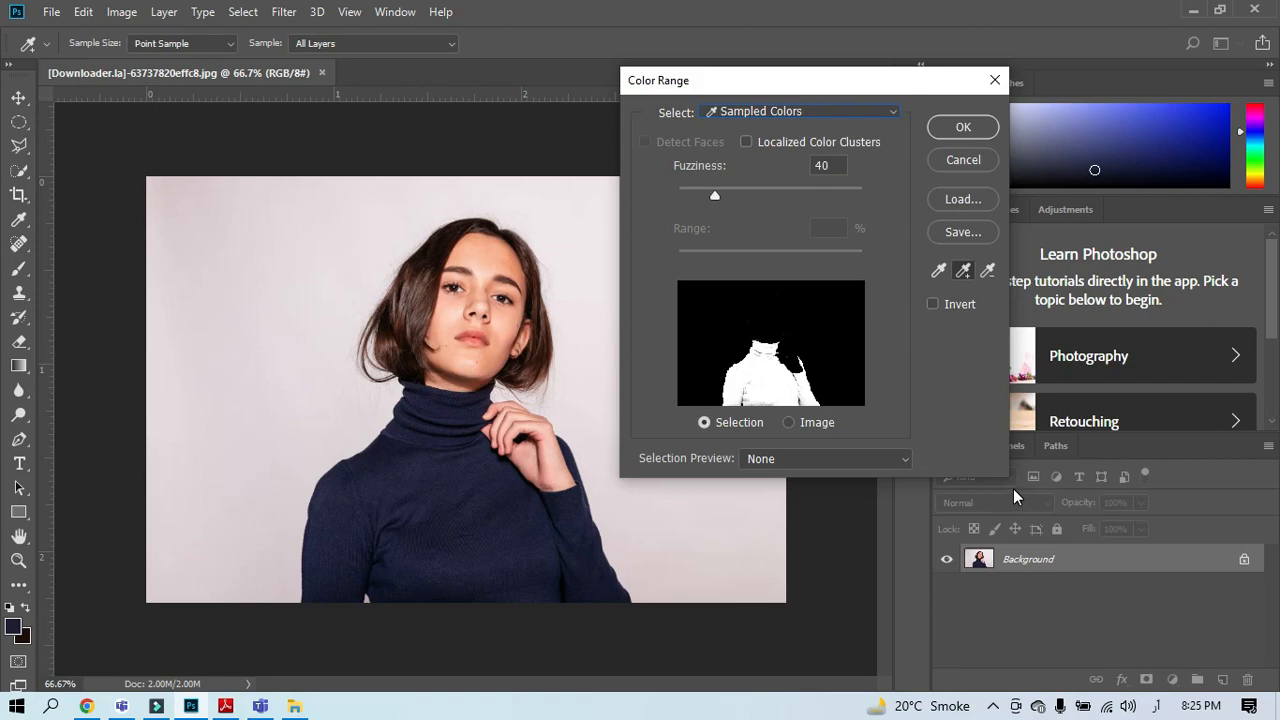
left_click(963, 128)
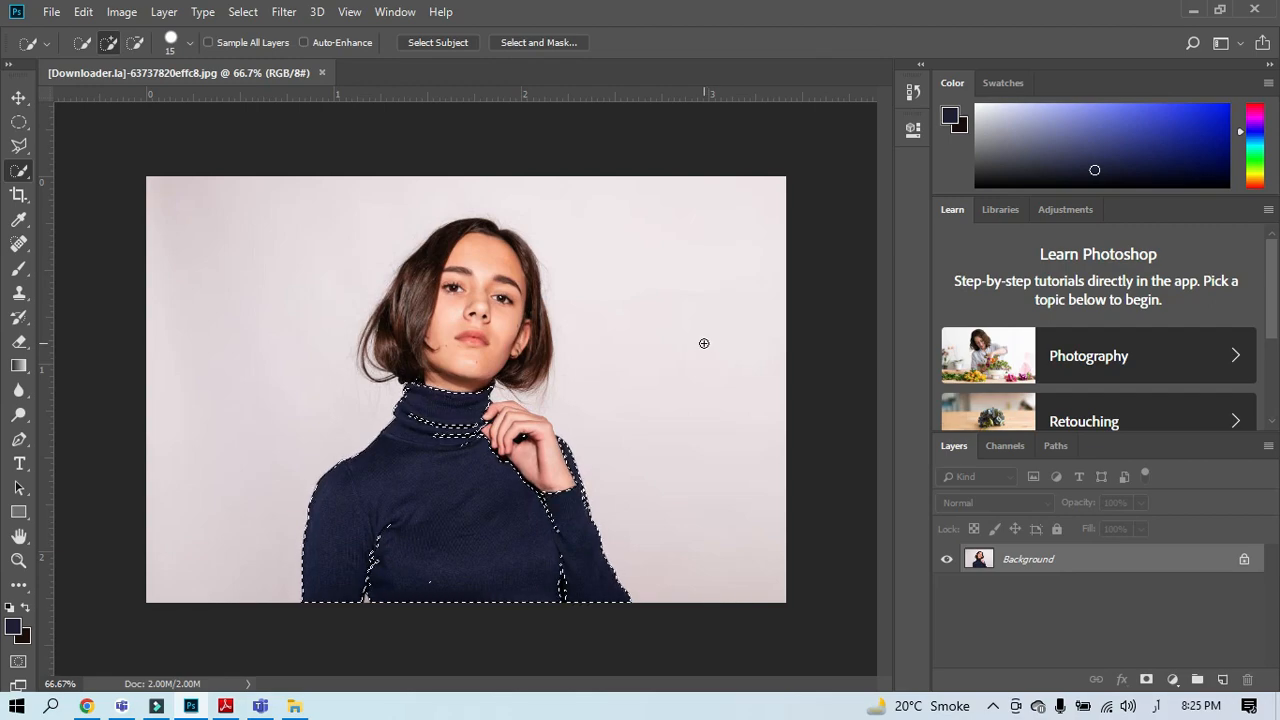
Step: Fill the selection gaps in the turtleneck folds and along the bent arm's upper sleeve with the Quick Selection Tool
key("ctrl+plus")
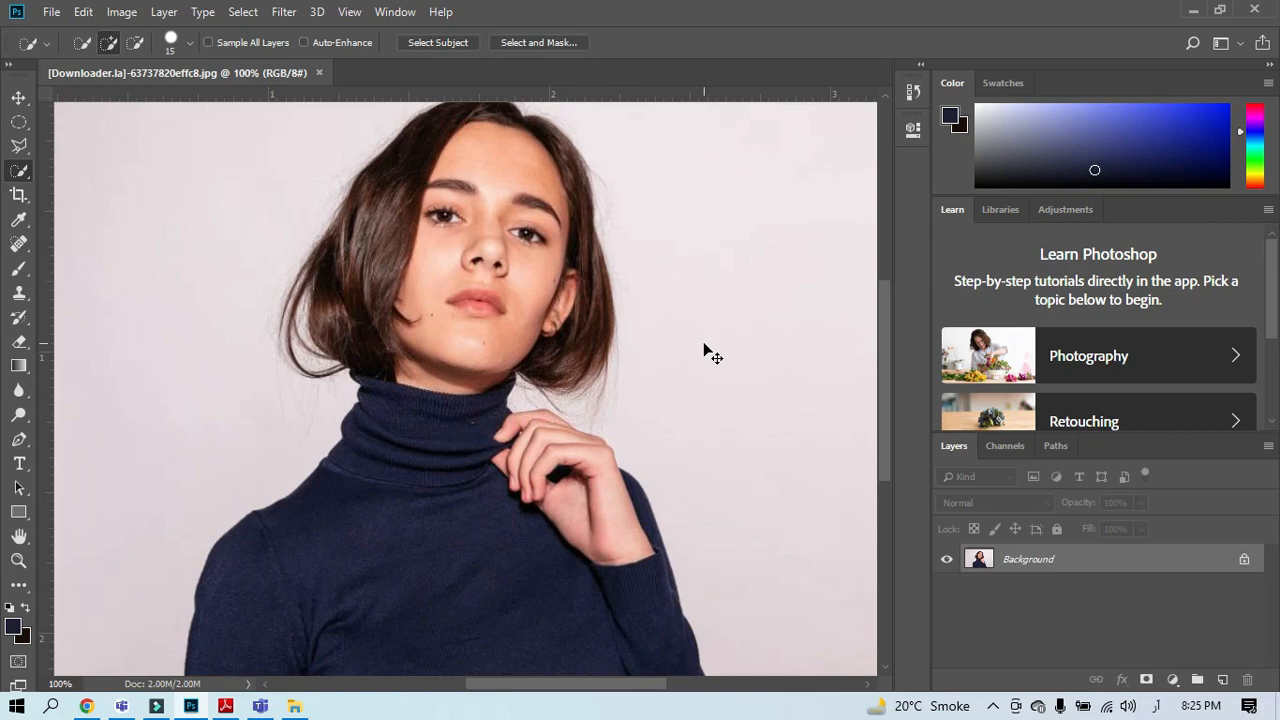
key("ctrl+plus")
left_click_drag(537, 480, 593, 328)
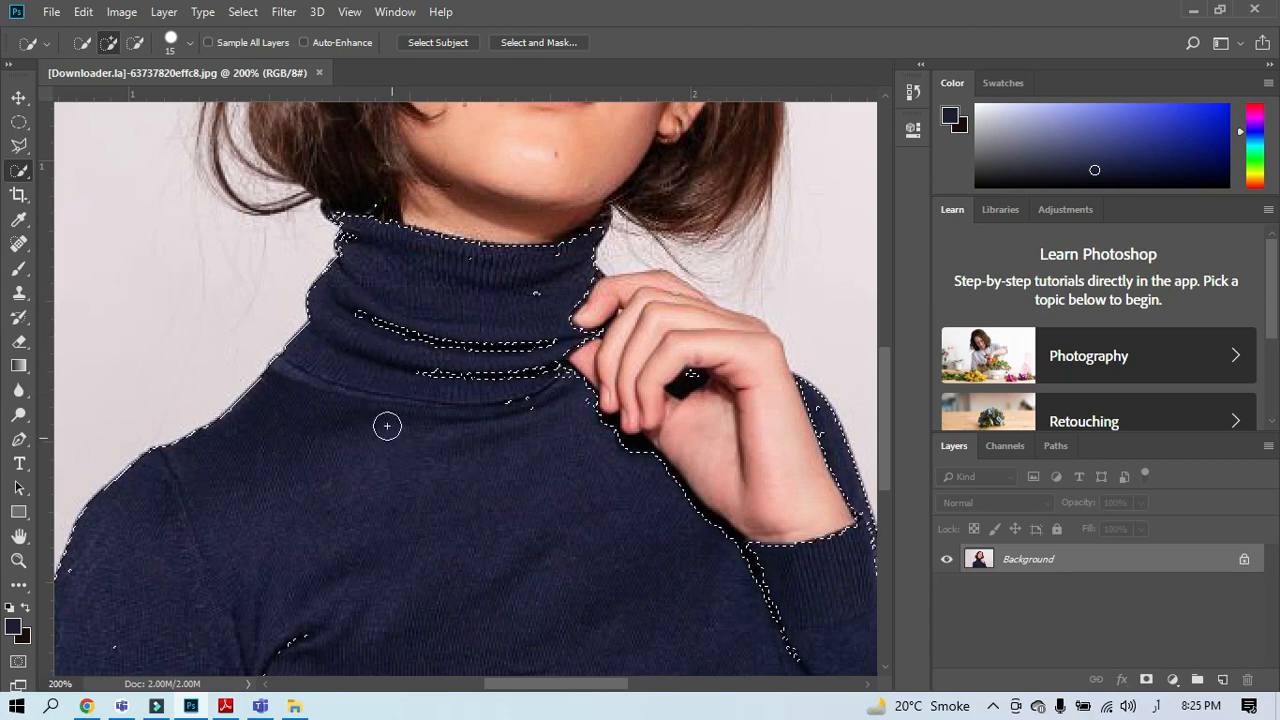
left_click_drag(356, 317, 460, 340)
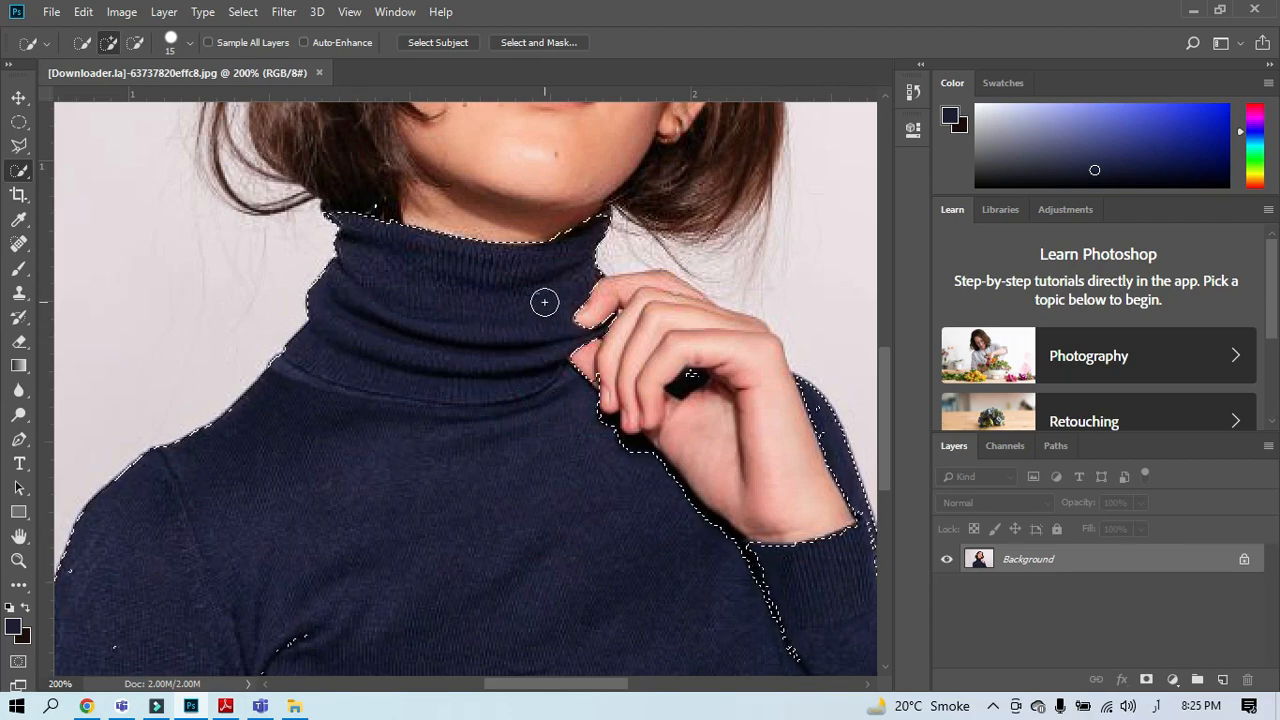
left_click(694, 375)
left_click_drag(823, 411, 835, 430)
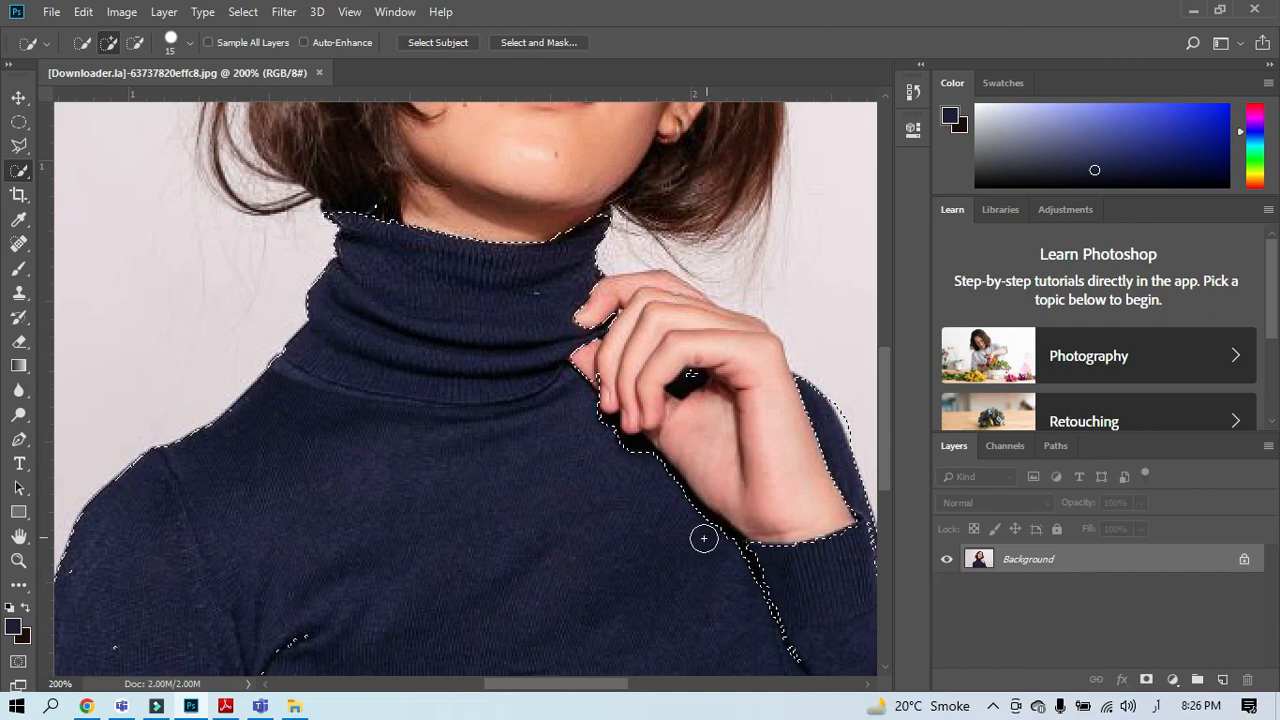
Step: Subtract the background spill along the outer edge of the bent arm's sleeve from the selection
left_click_drag(645, 577, 476, 504)
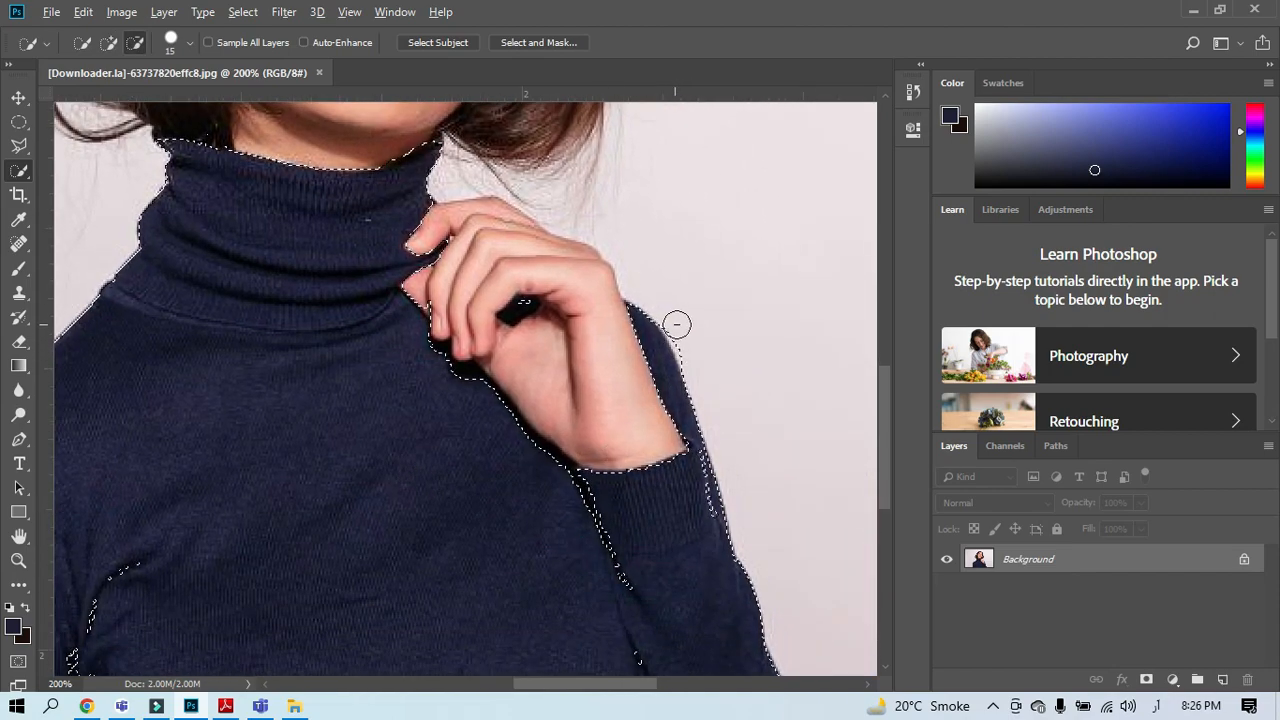
left_click(686, 334, "alt")
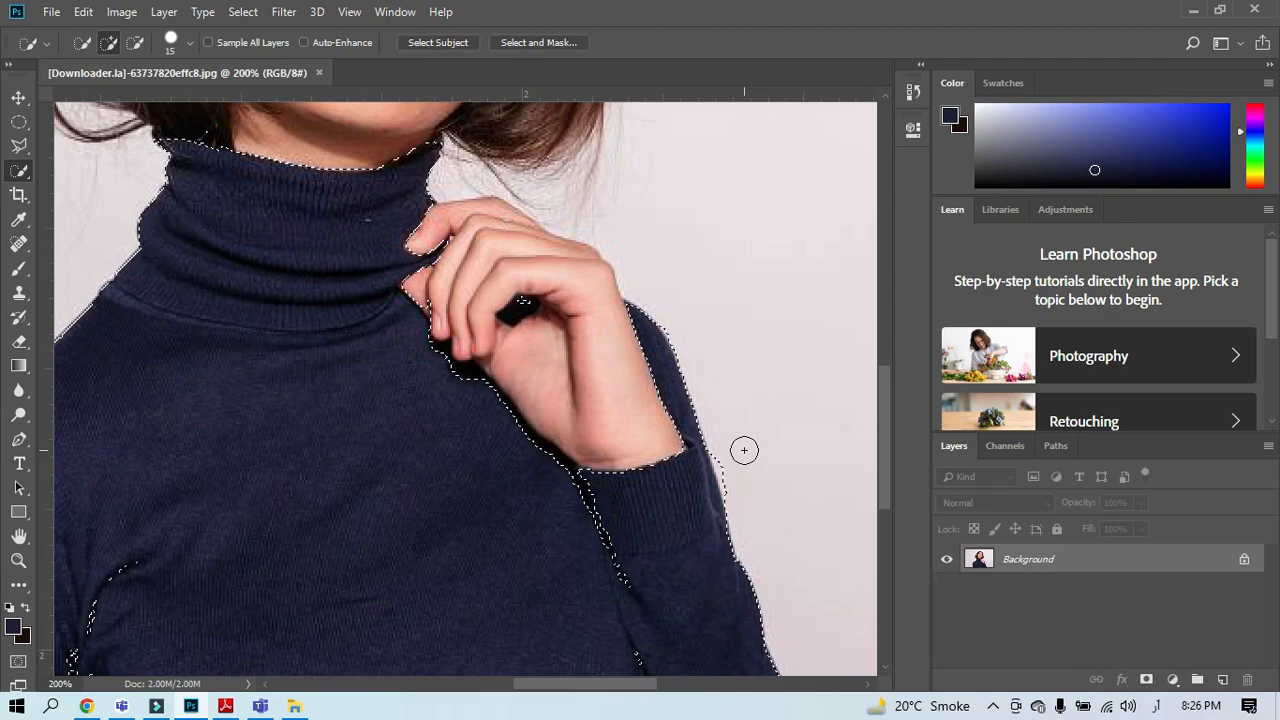
left_click_drag(726, 455, 732, 486)
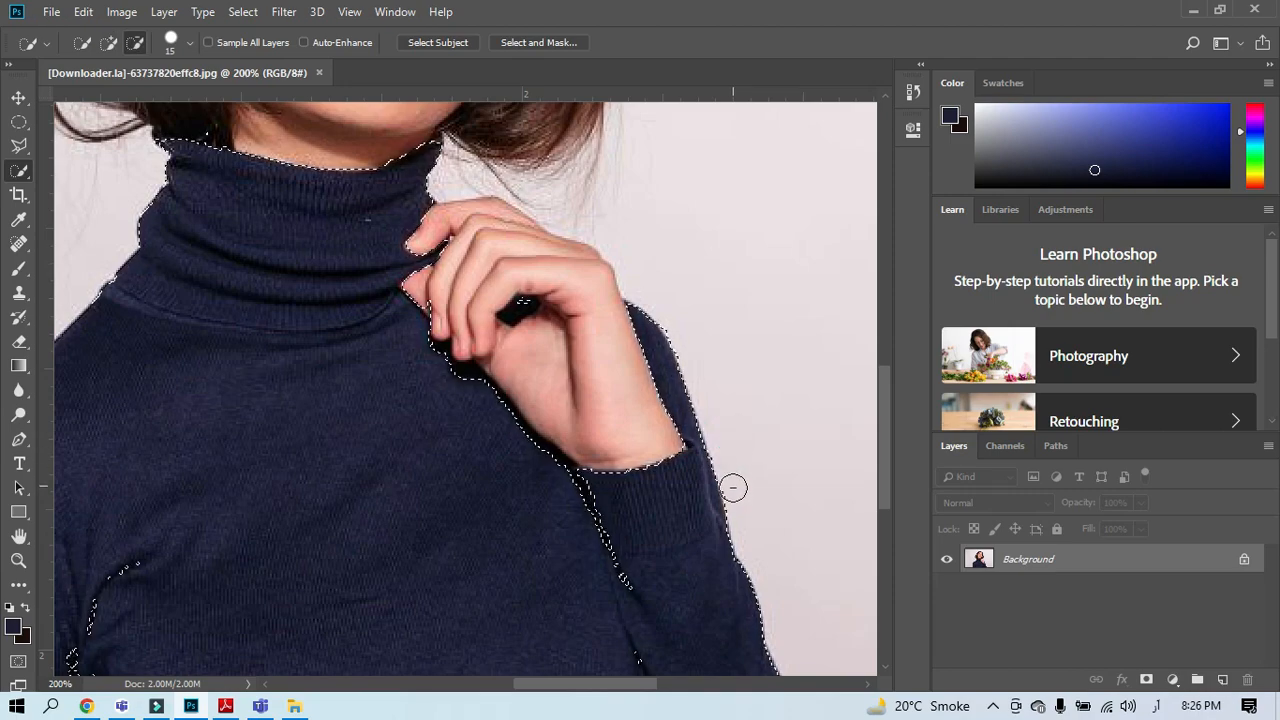
Step: Add the dark creases between the cuff, sleeve and torso to the sweater selection
mouse_move(646, 606)
left_mouse_down()
mouse_move(627, 578)
mouse_move(621, 526)
left_mouse_up()
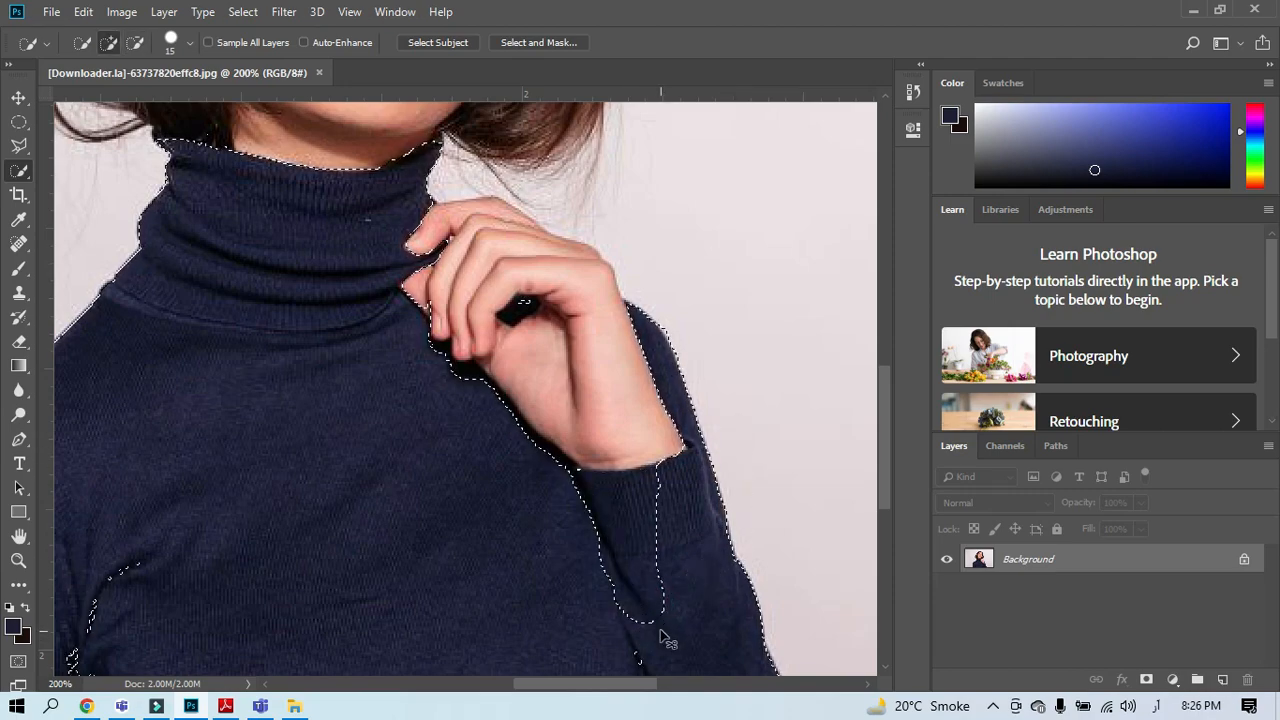
left_click_drag(631, 586, 594, 520)
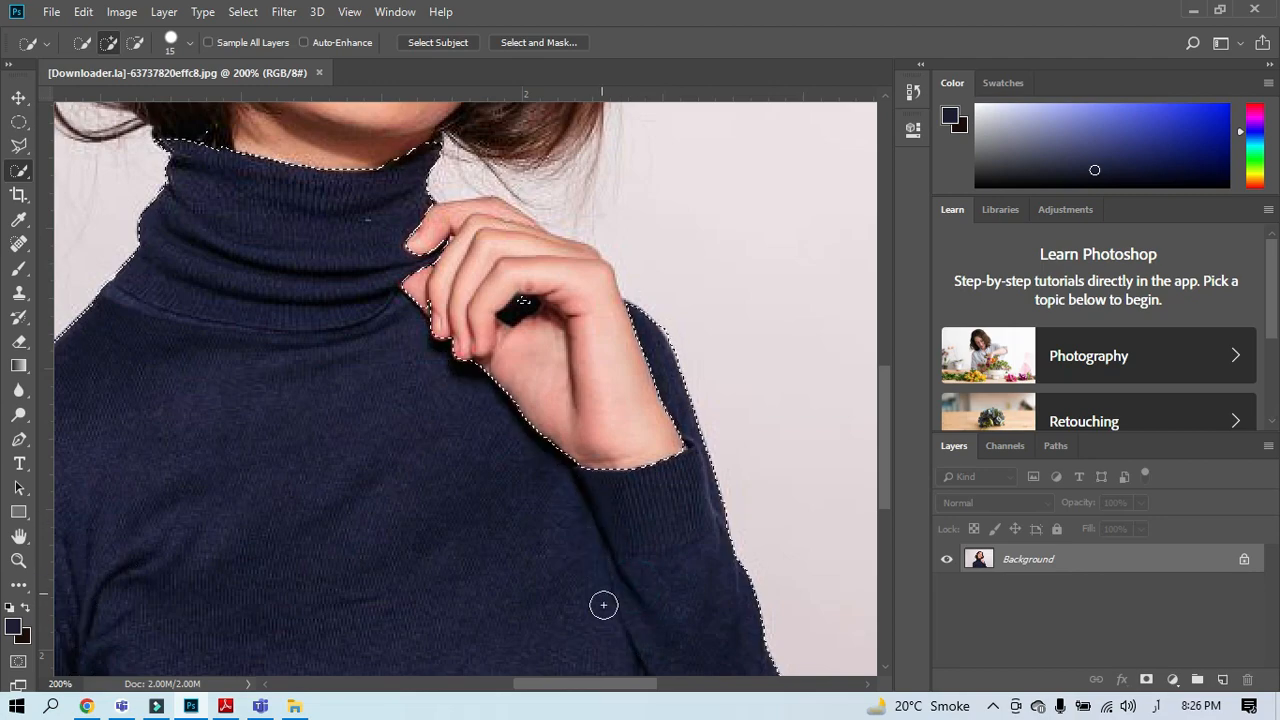
left_click_drag(580, 631, 586, 471)
left_click_drag(280, 506, 437, 540)
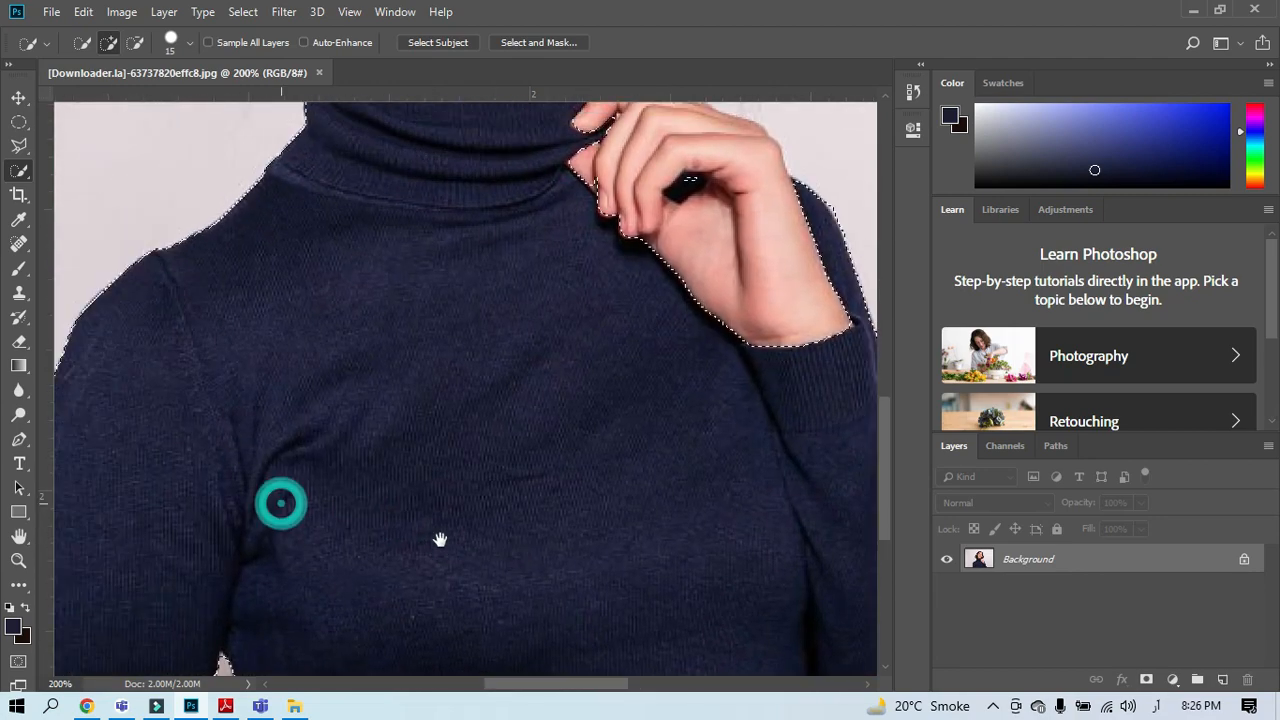
left_click_drag(314, 366, 316, 440)
Step: Reduce the brush size to 8 and trim the selection along the collar's upper edge below the jaw
left_click_drag(509, 406, 457, 460)
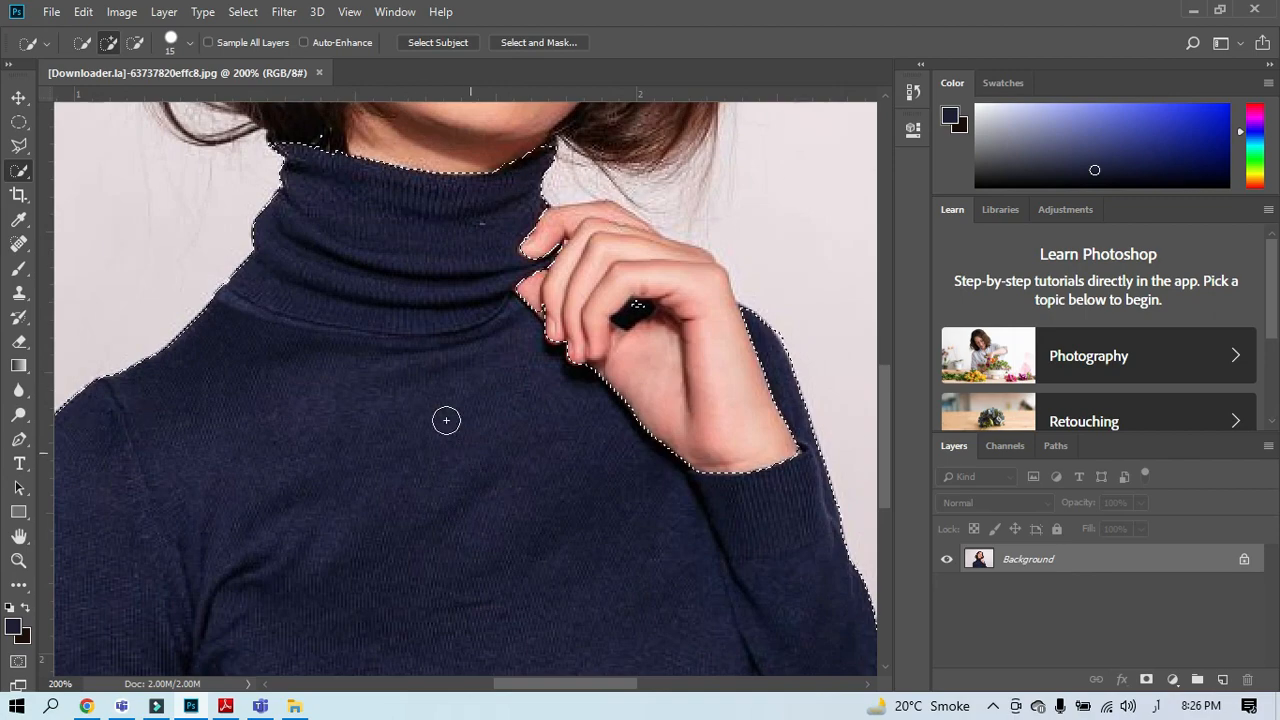
left_click_drag(417, 380, 394, 429)
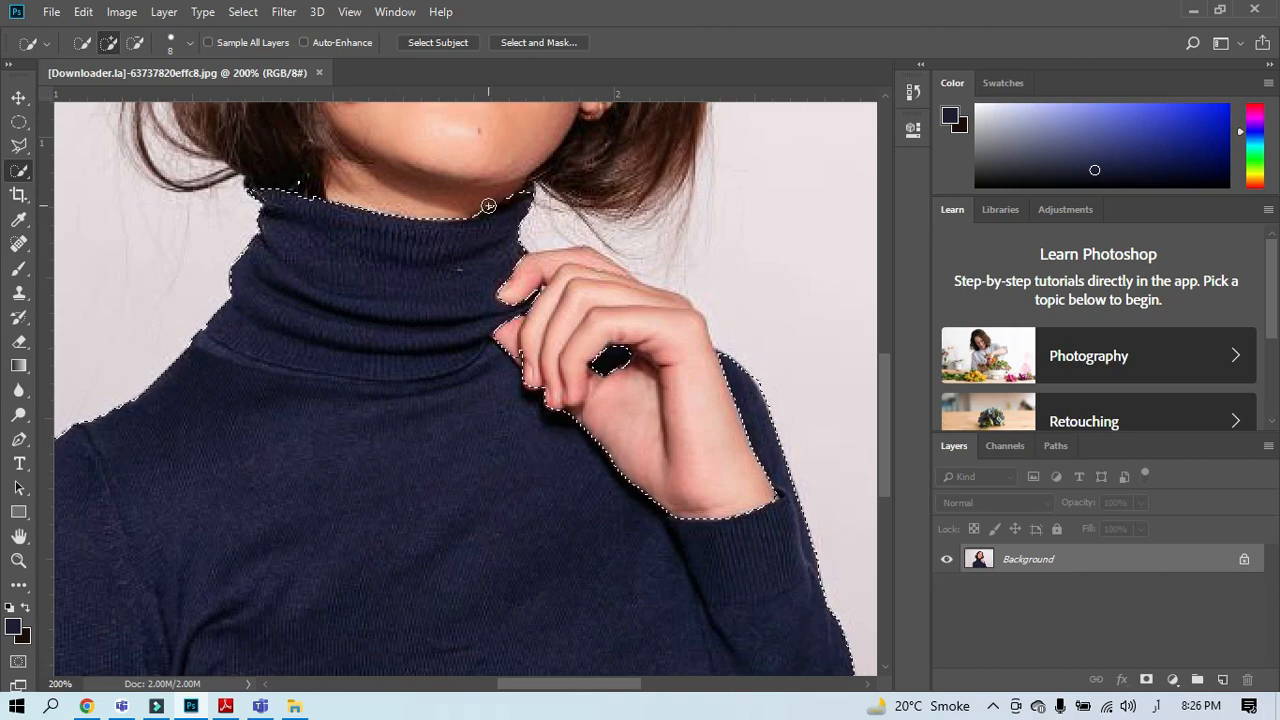
key("alt")
left_click_drag(489, 201, 524, 194)
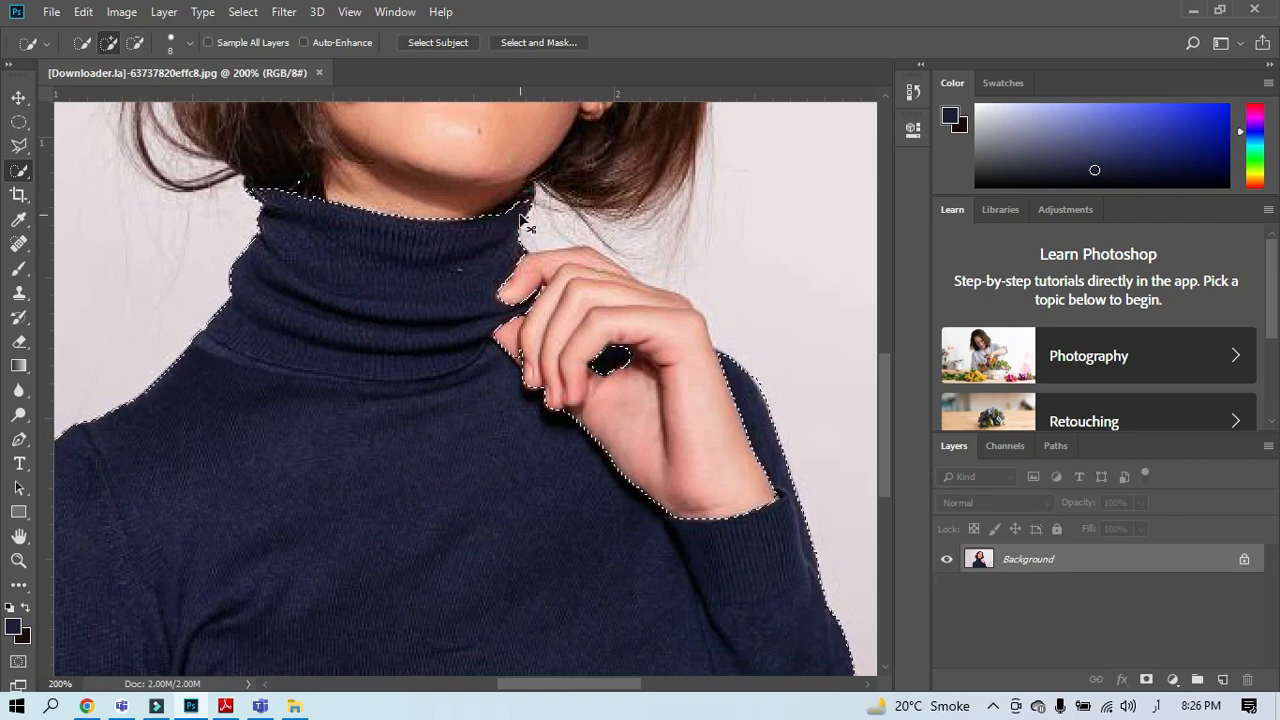
key("ctrl+minus")
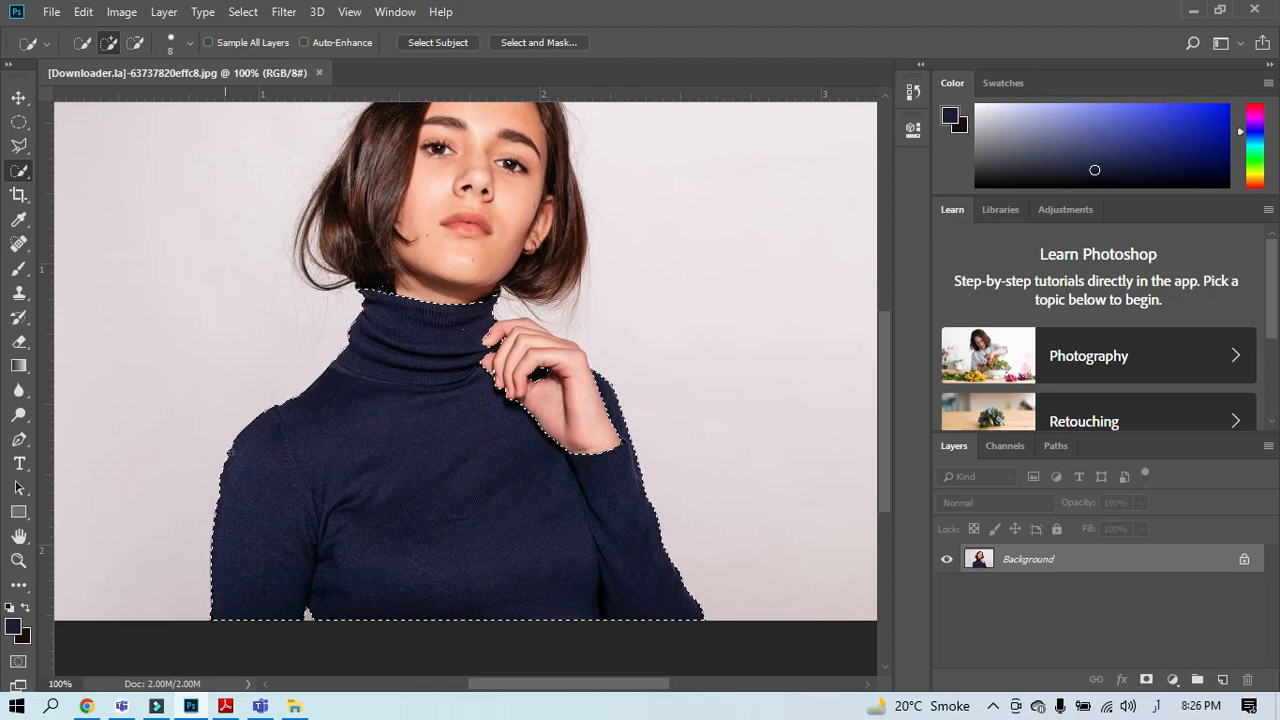
Step: Display the Adjustments panel
left_click(382, 13)
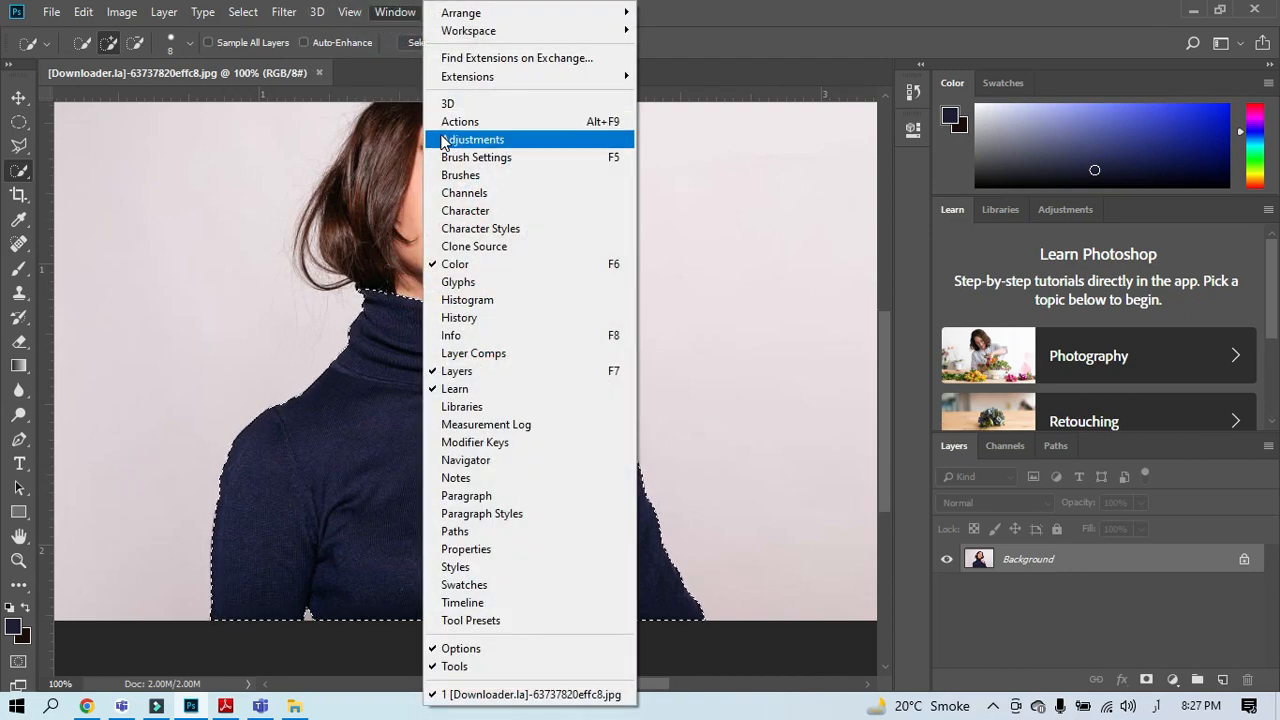
key("ctrl")
key("ctrl")
key("ctrl")
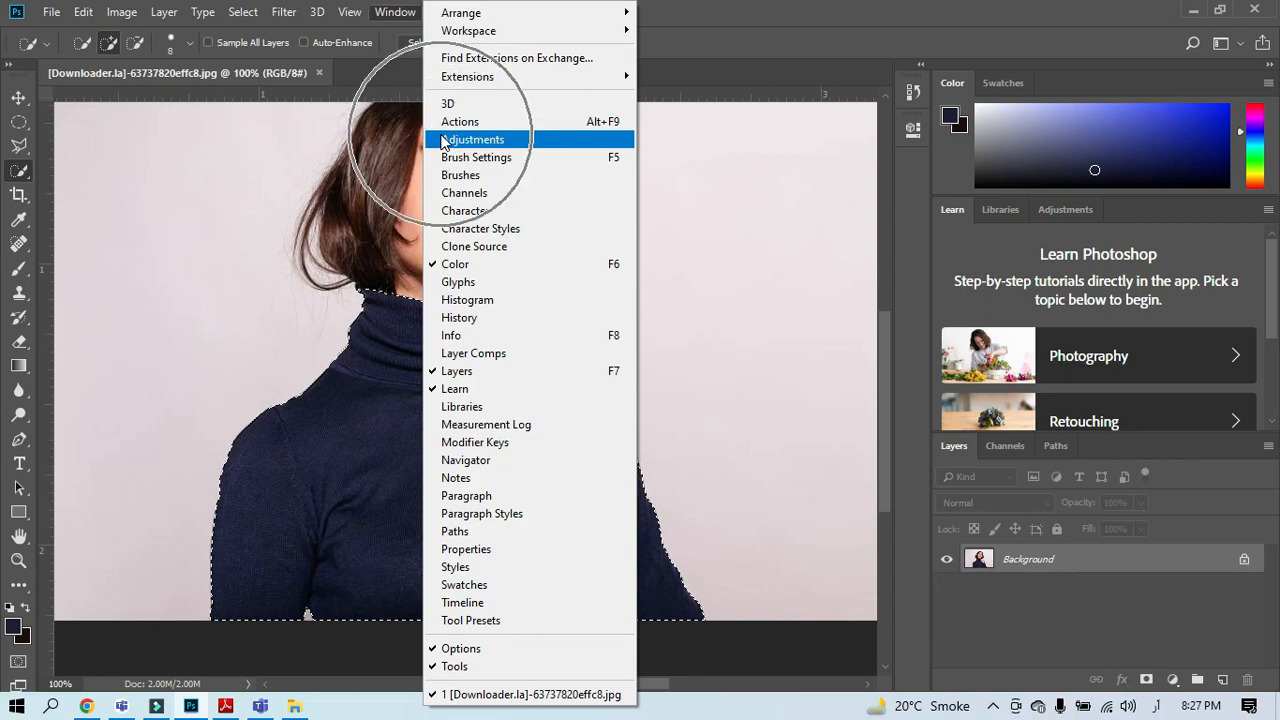
left_click(446, 145)
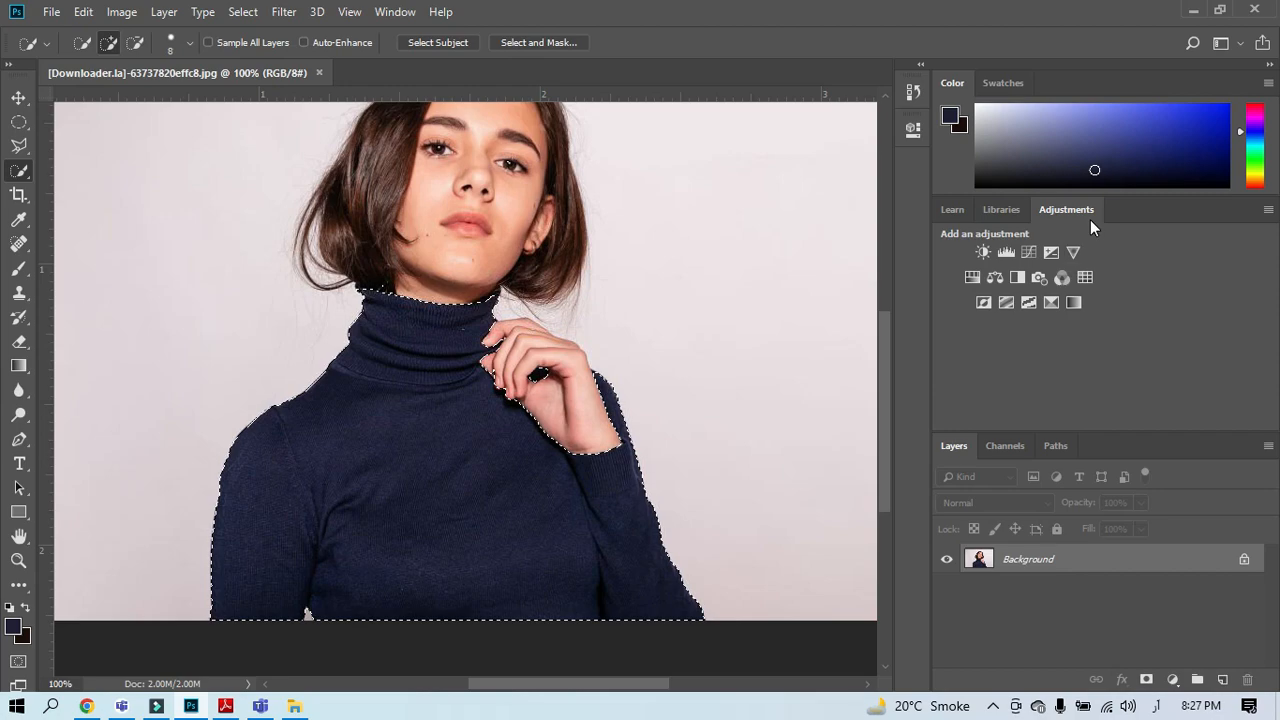
key("ctrl")
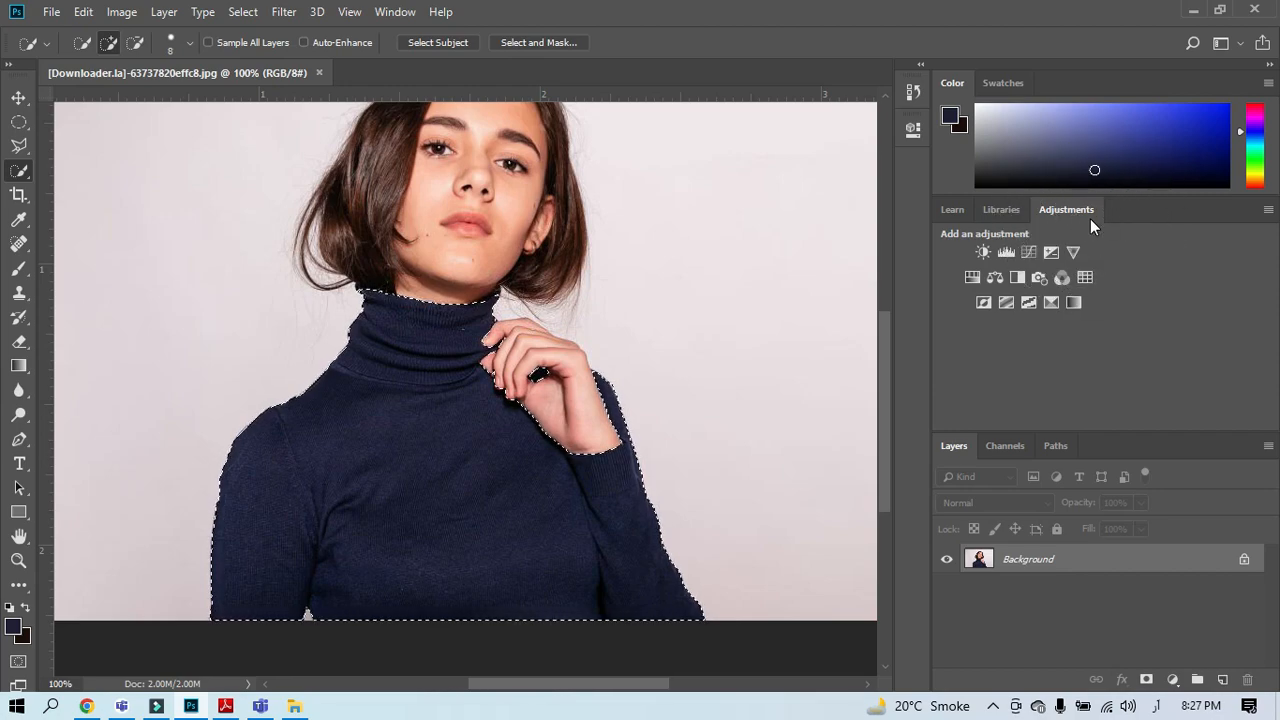
key("ctrl")
Step: Hide the Adjustments panel and bring it back
left_click(390, 12)
left_click(473, 140)
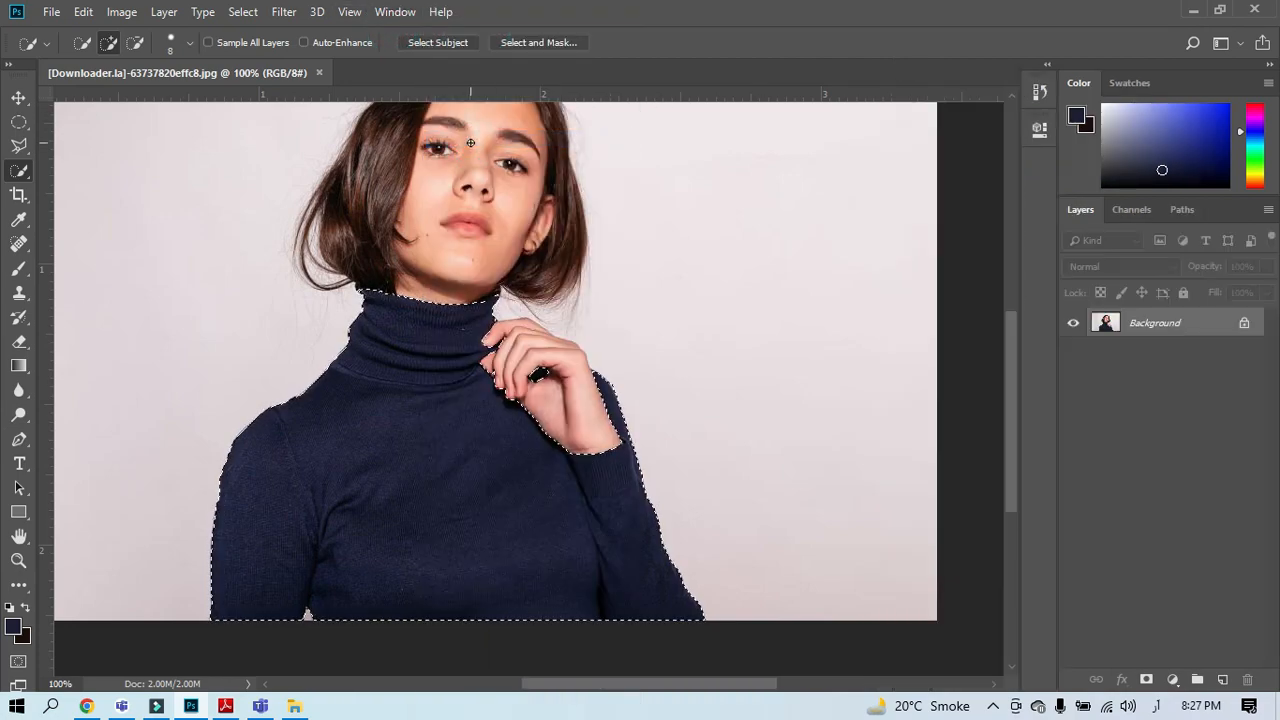
left_click(395, 12)
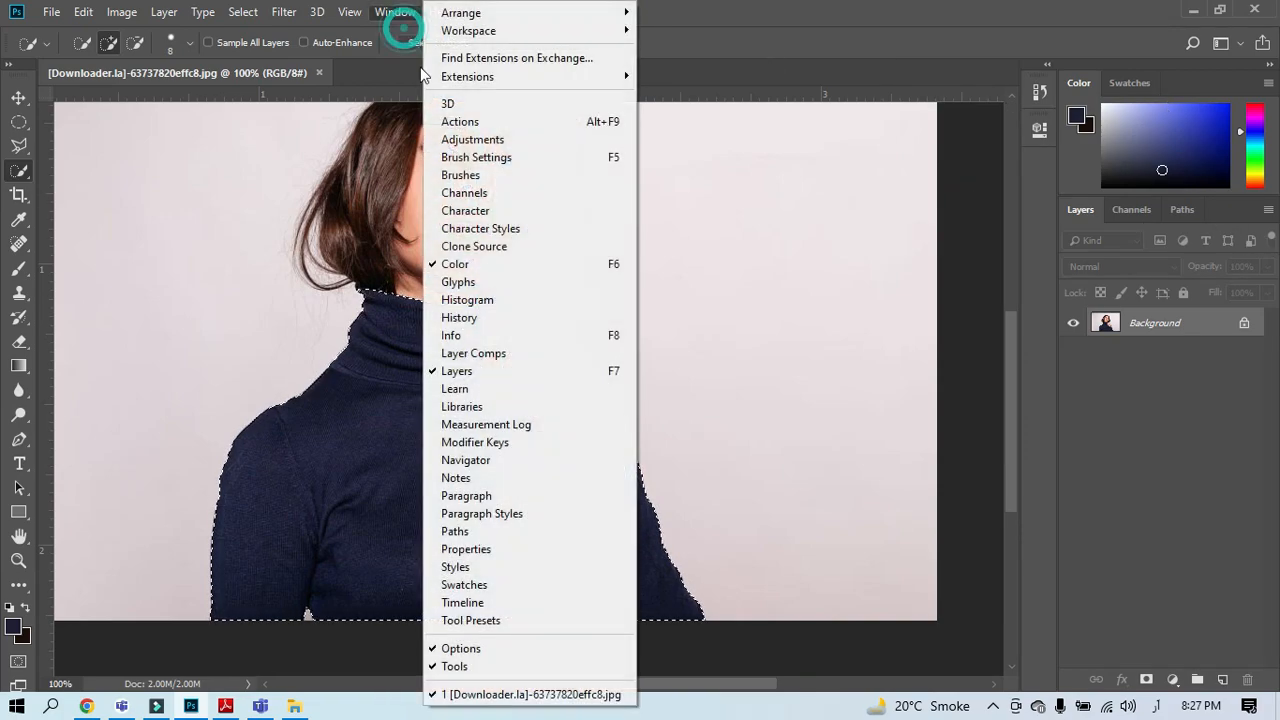
left_click(472, 140)
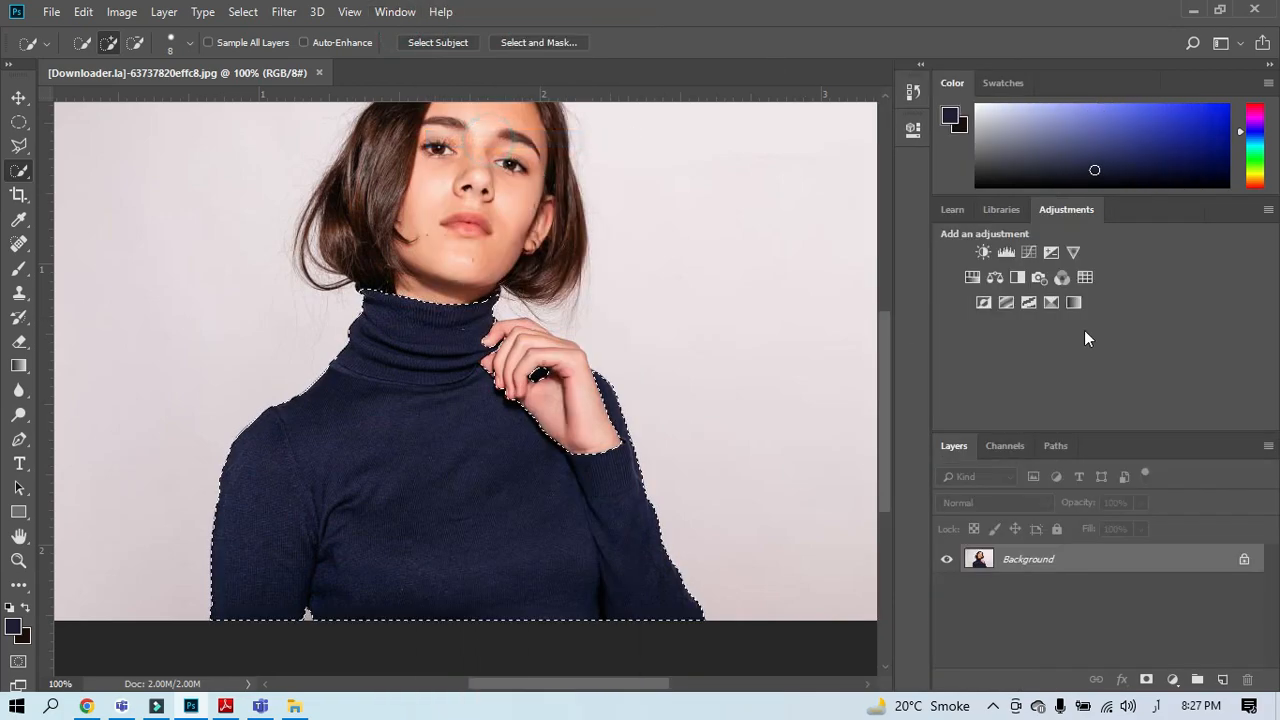
Step: Add a Hue/Saturation adjustment layer masked to the selected sweater
left_click(973, 283)
mouse_move(739, 126)
left_mouse_down()
mouse_move(749, 152)
mouse_move(731, 135)
left_mouse_up()
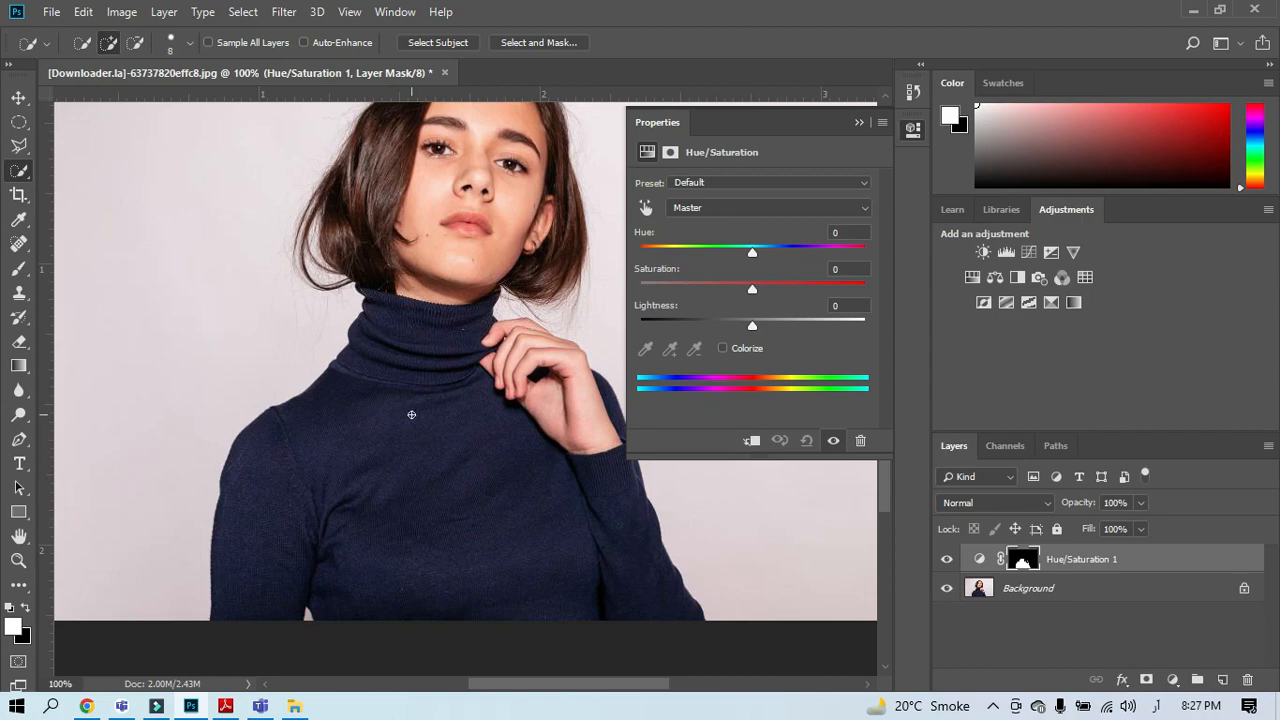
left_click(411, 414)
Step: Recolor the sweater, trying hue -147 with saturation -57 before setting hue +180, saturation +15 and lightness -54
left_click_drag(754, 248, 656, 256)
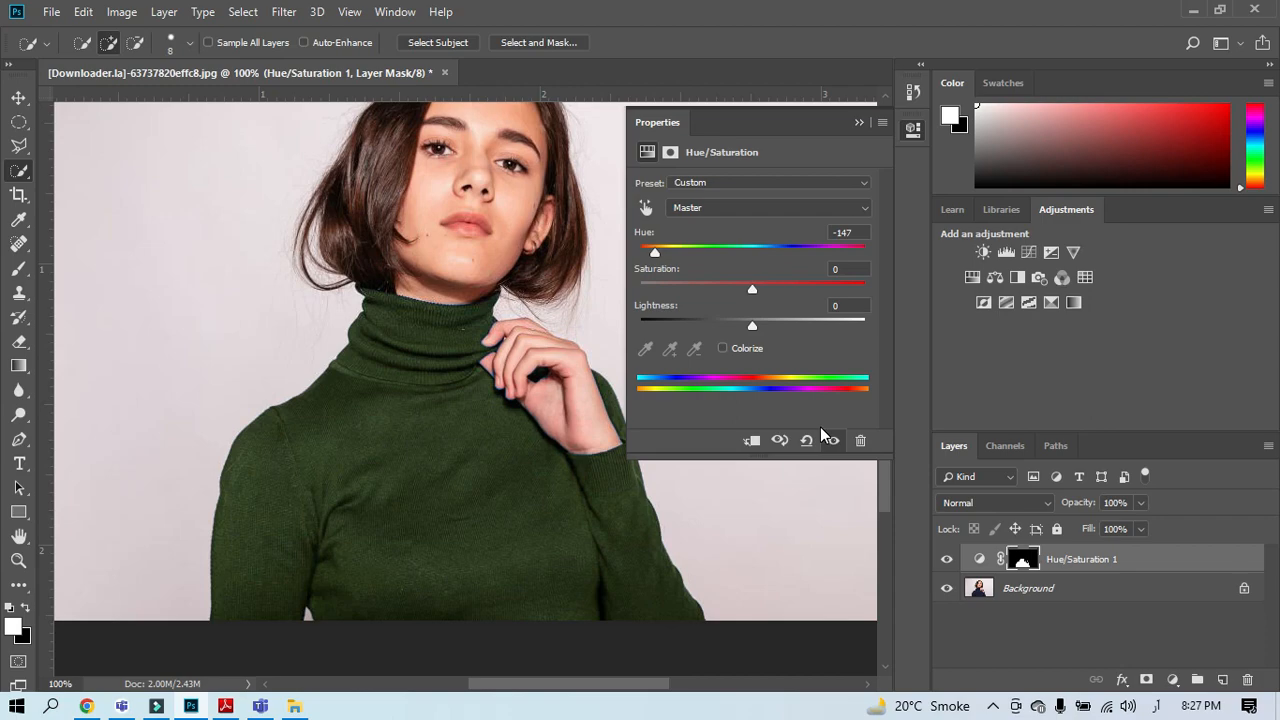
left_click_drag(751, 292, 690, 295)
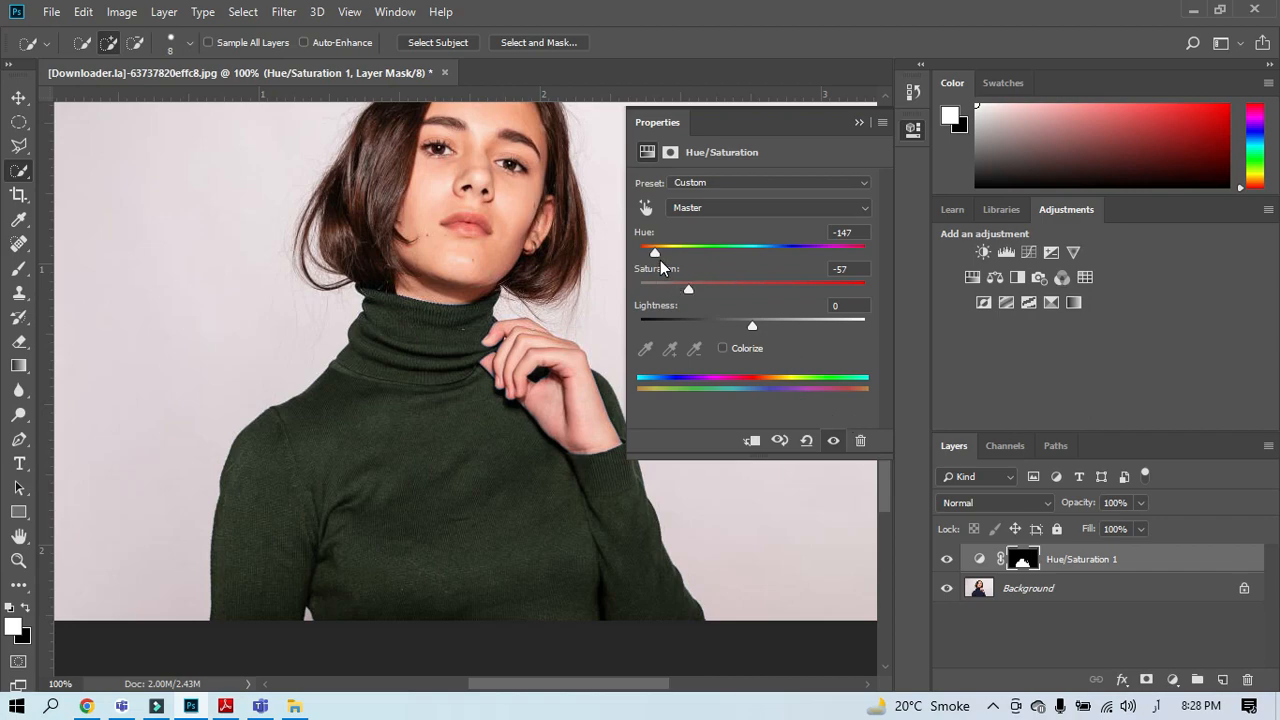
left_click_drag(657, 257, 875, 257)
left_click_drag(754, 322, 769, 289)
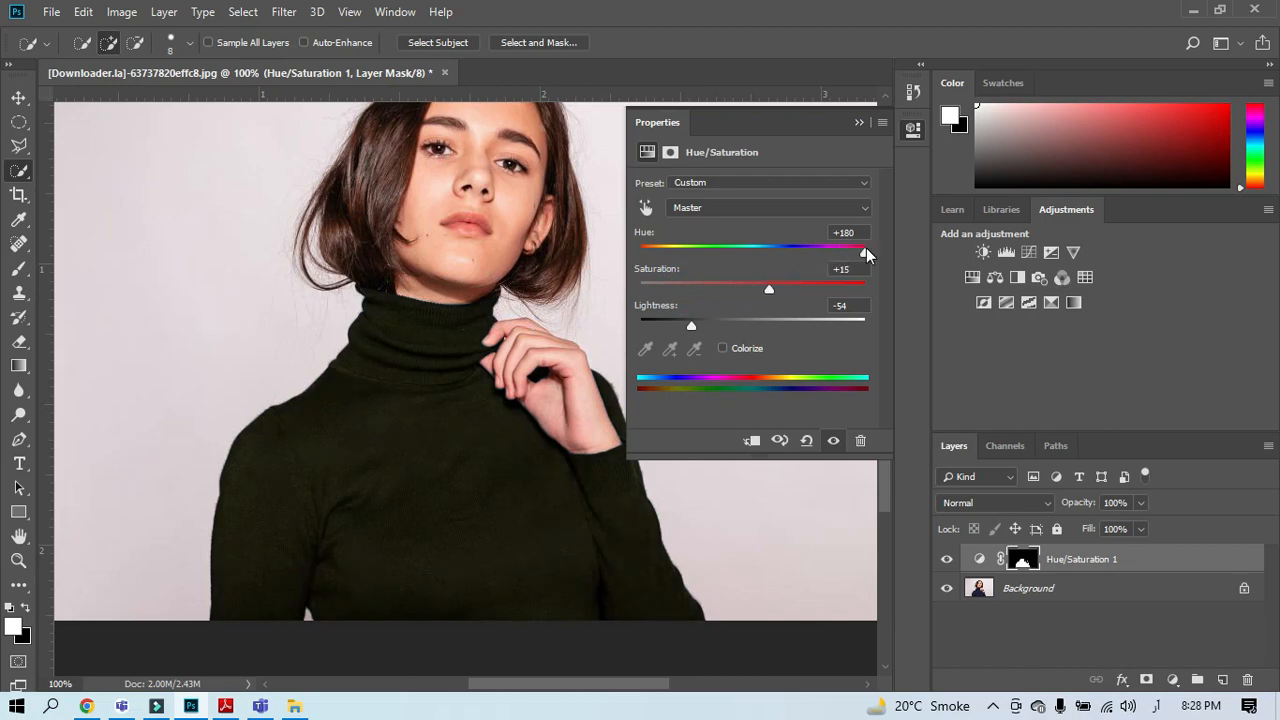
Step: Set the sweater's hue to +74 and start saving the image under a new name
left_click_drag(864, 252, 816, 254)
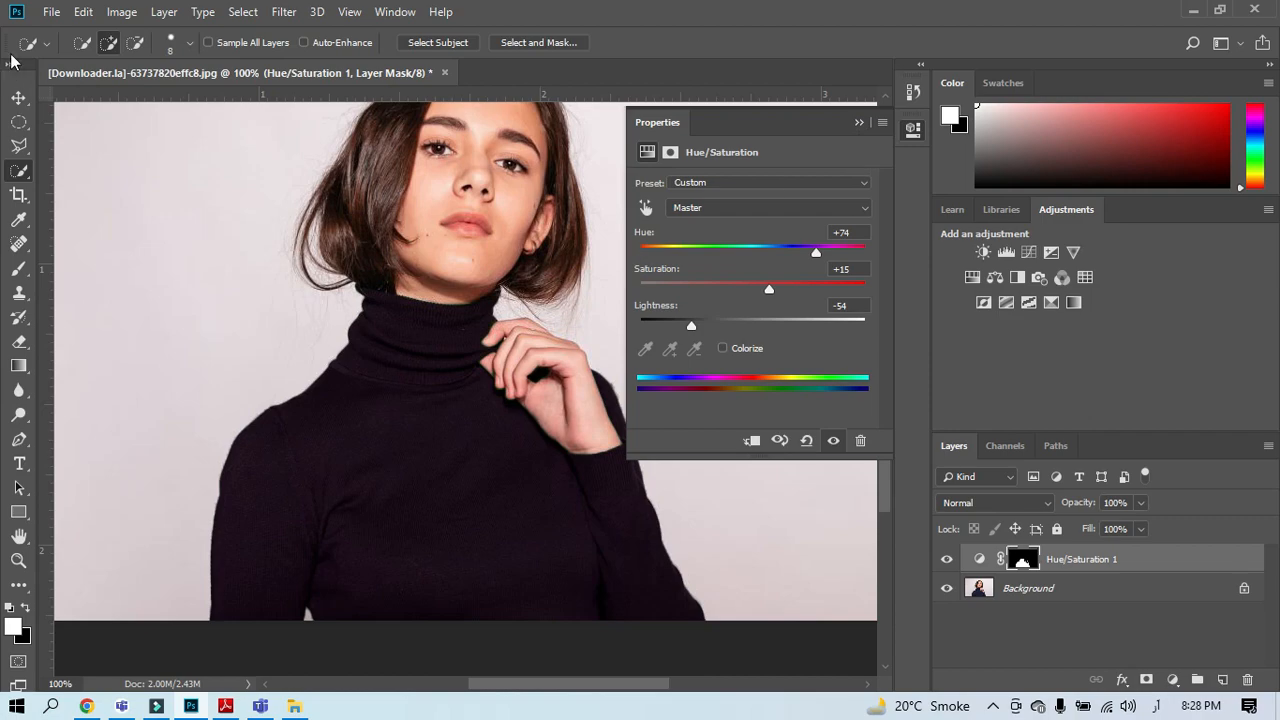
left_click(51, 11)
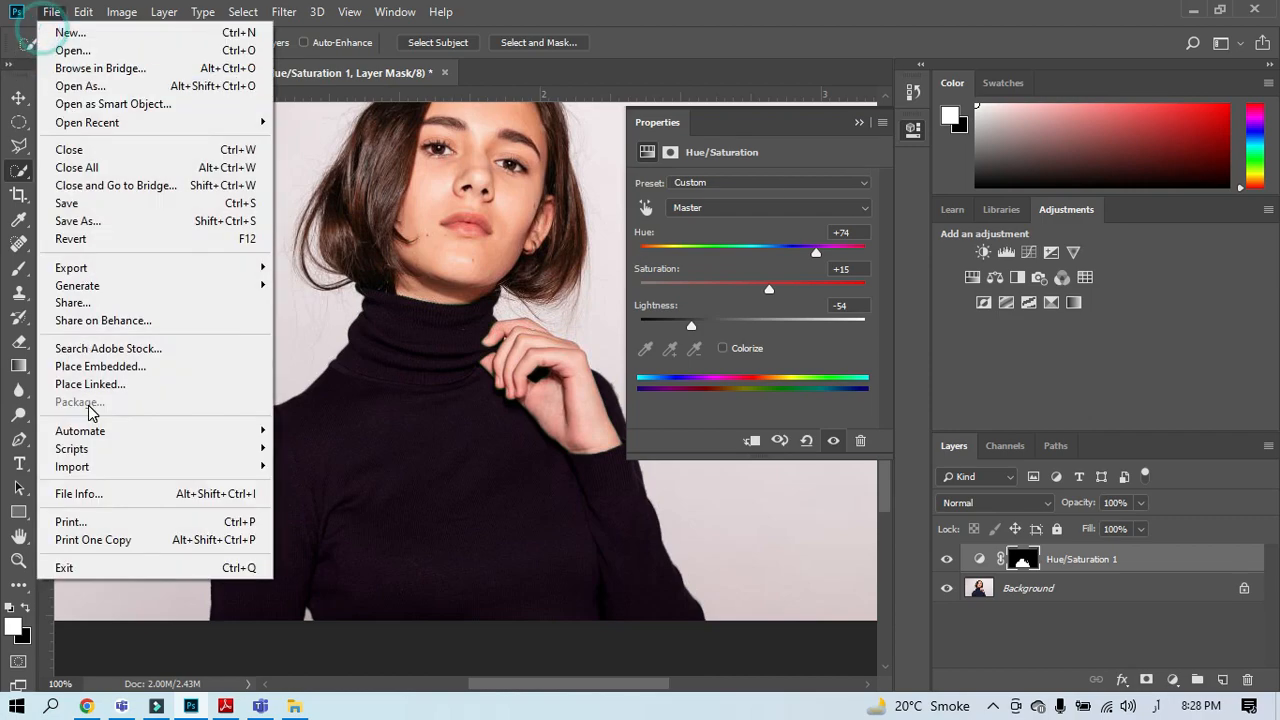
left_click(107, 224)
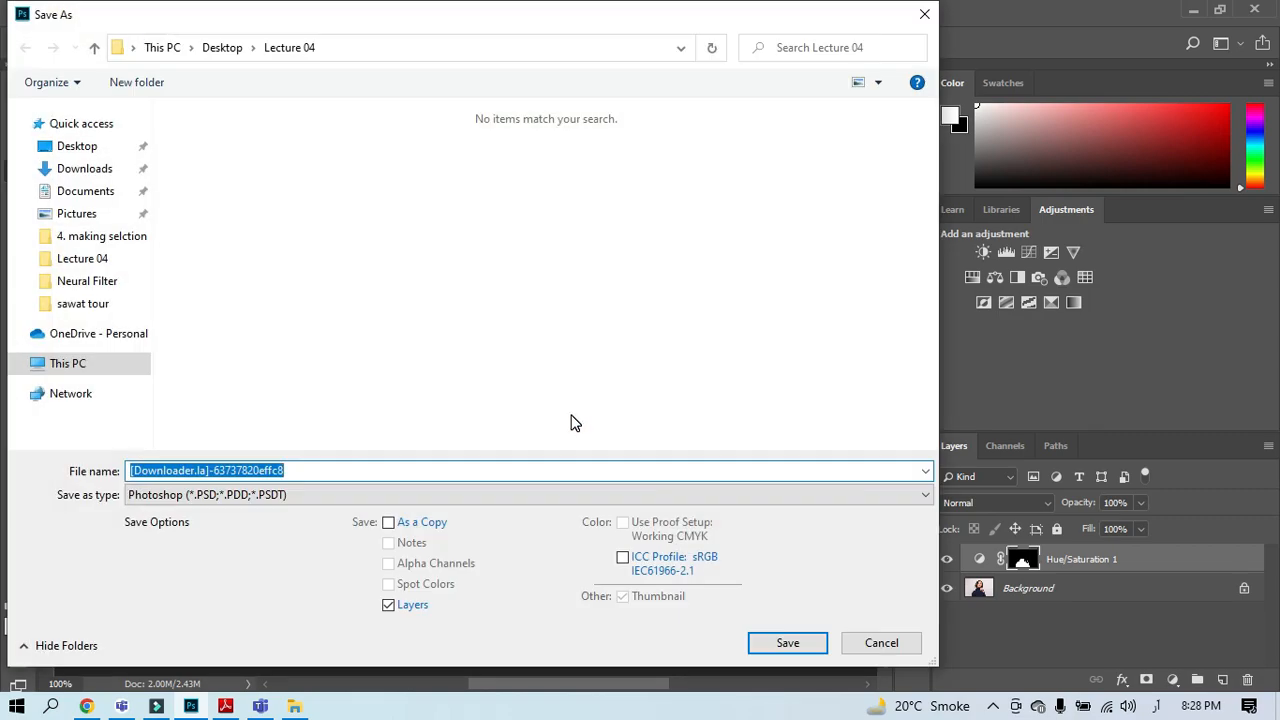
type("بئريلع")
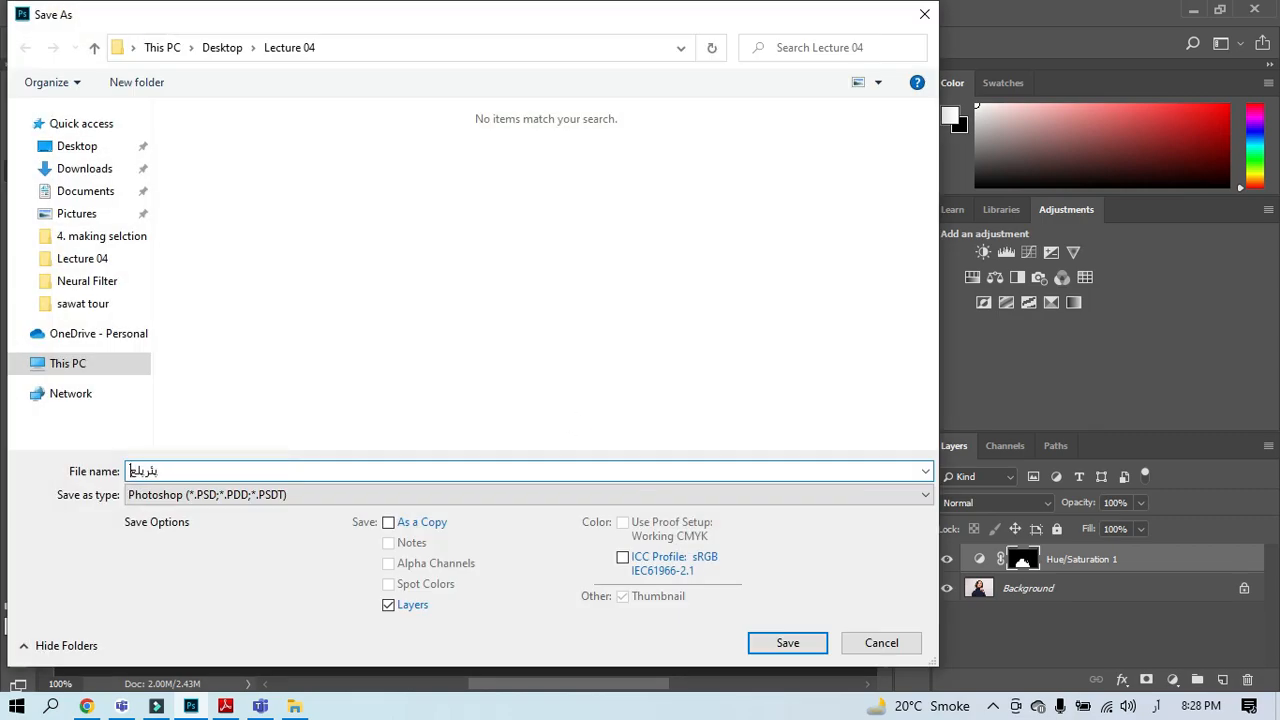
key("BackSpace")
key("BackSpace")
key("BackSpace")
key("BackSpace")
key("BackSpace")
key("BackSpace")
Step: Save the image to the Desktop as a JPEG named Purple with maximum quality 12
key("alt+shift")
type("Pur")
left_click(212, 494)
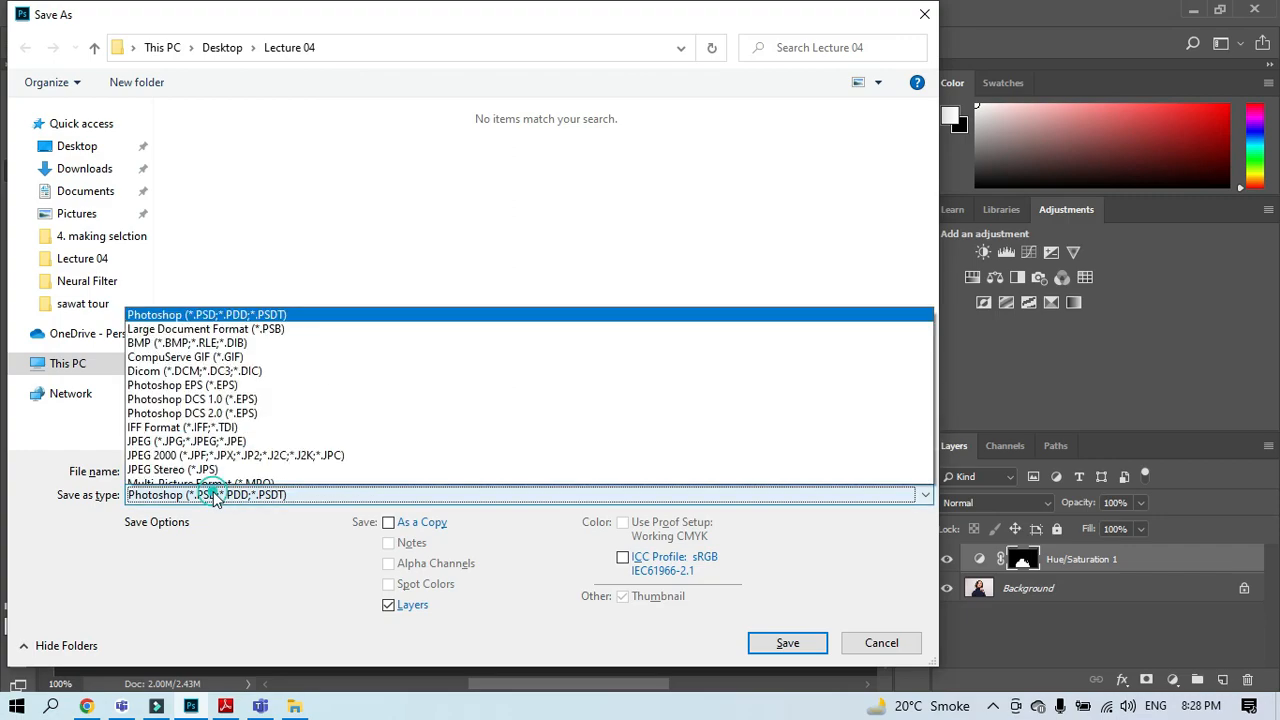
left_click(170, 307)
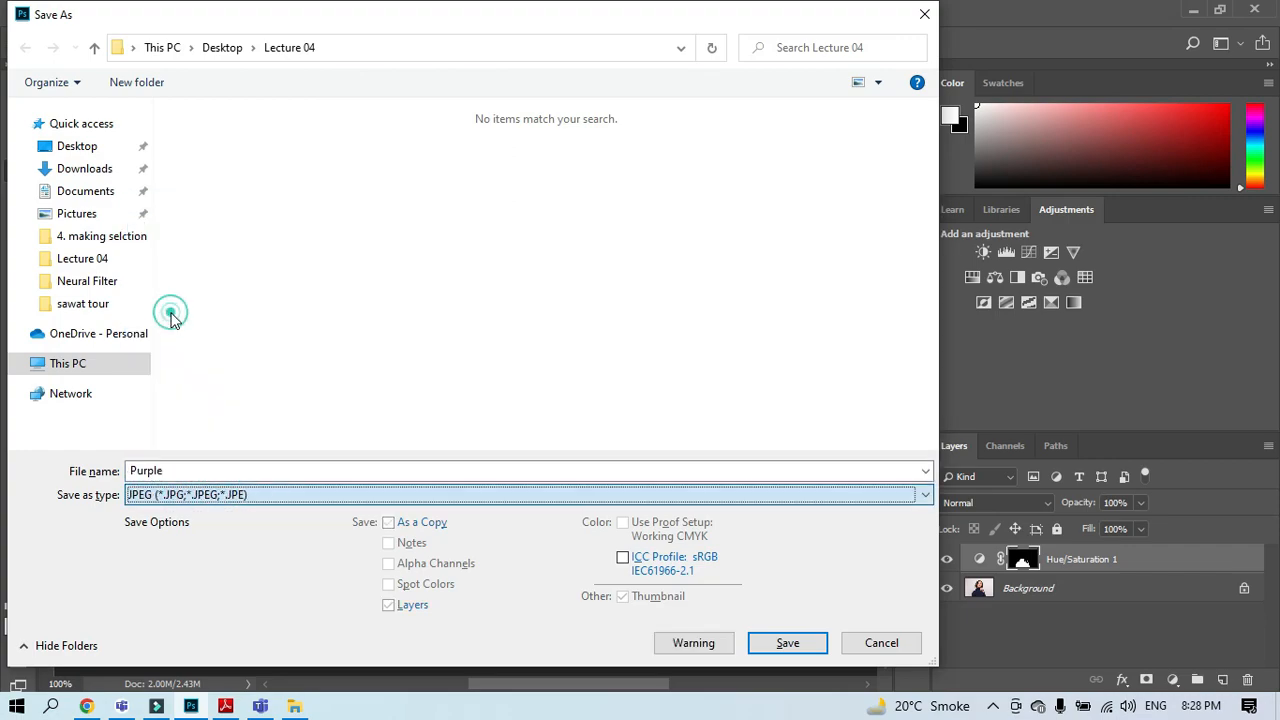
left_click(80, 146)
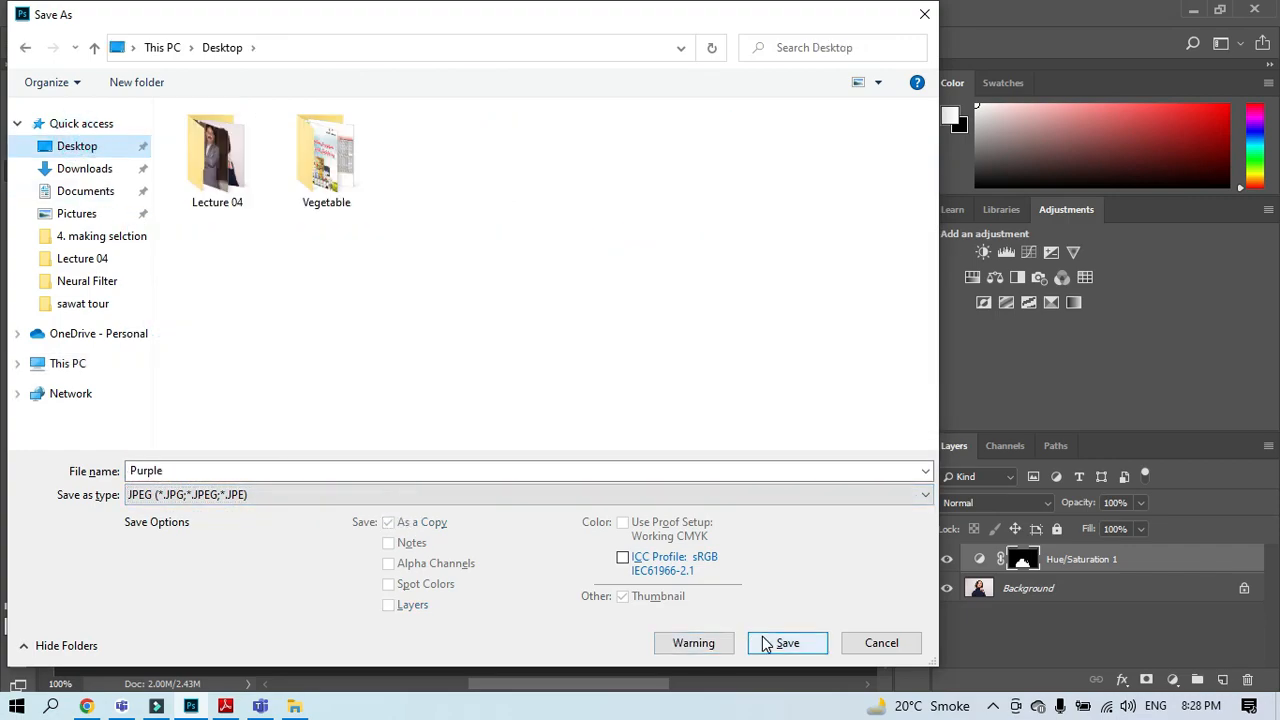
left_click(765, 644)
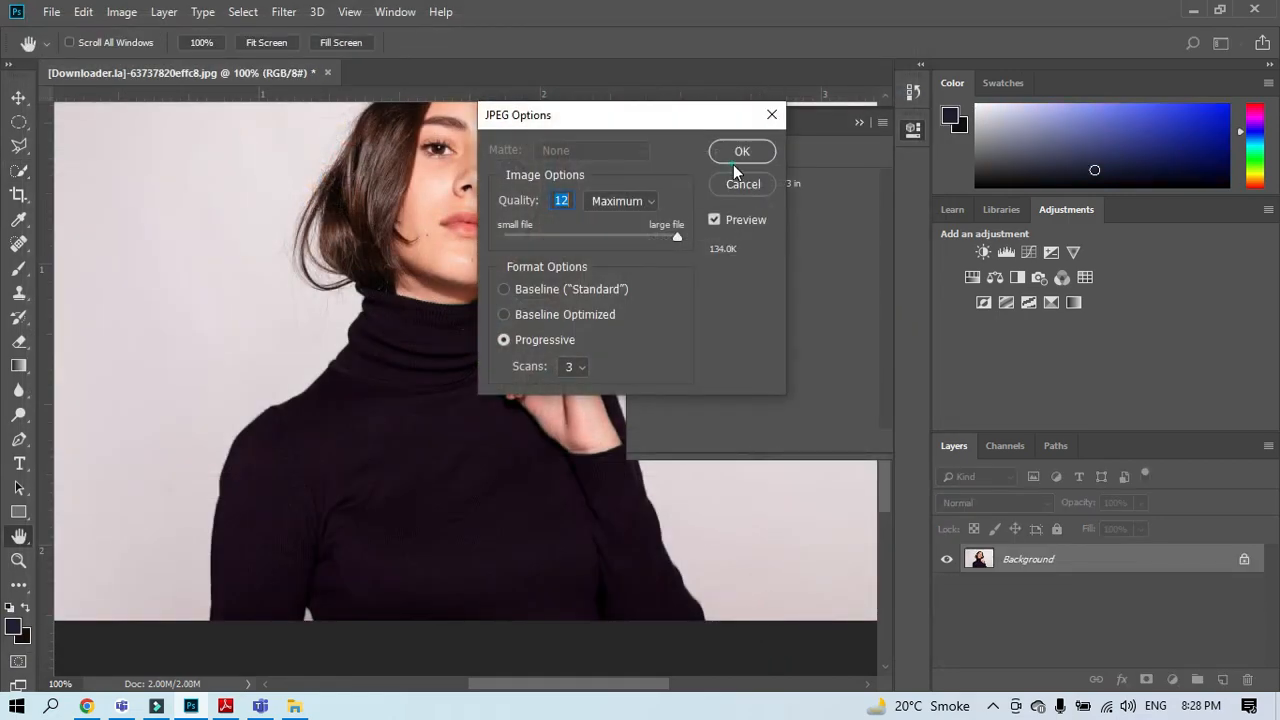
left_click(740, 152)
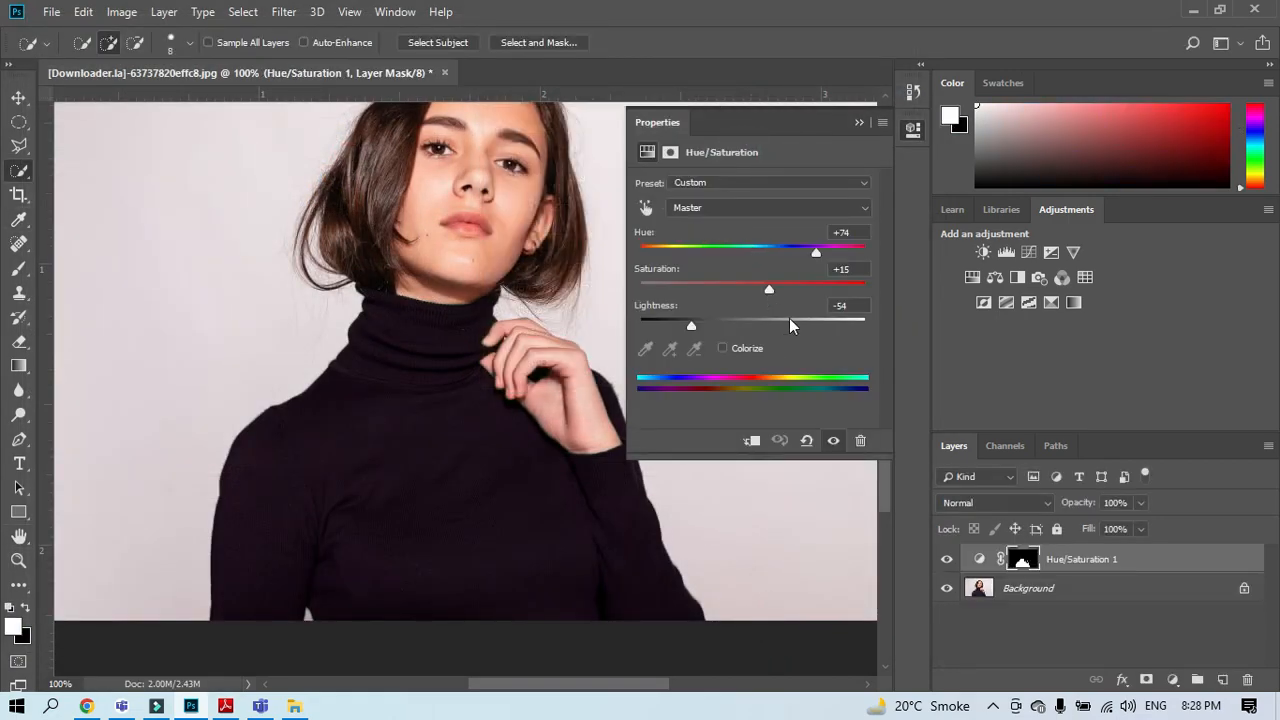
Step: Set the sweater's hue to +180 and save the image to the Desktop as a JPEG named Green
left_click_drag(812, 251, 871, 251)
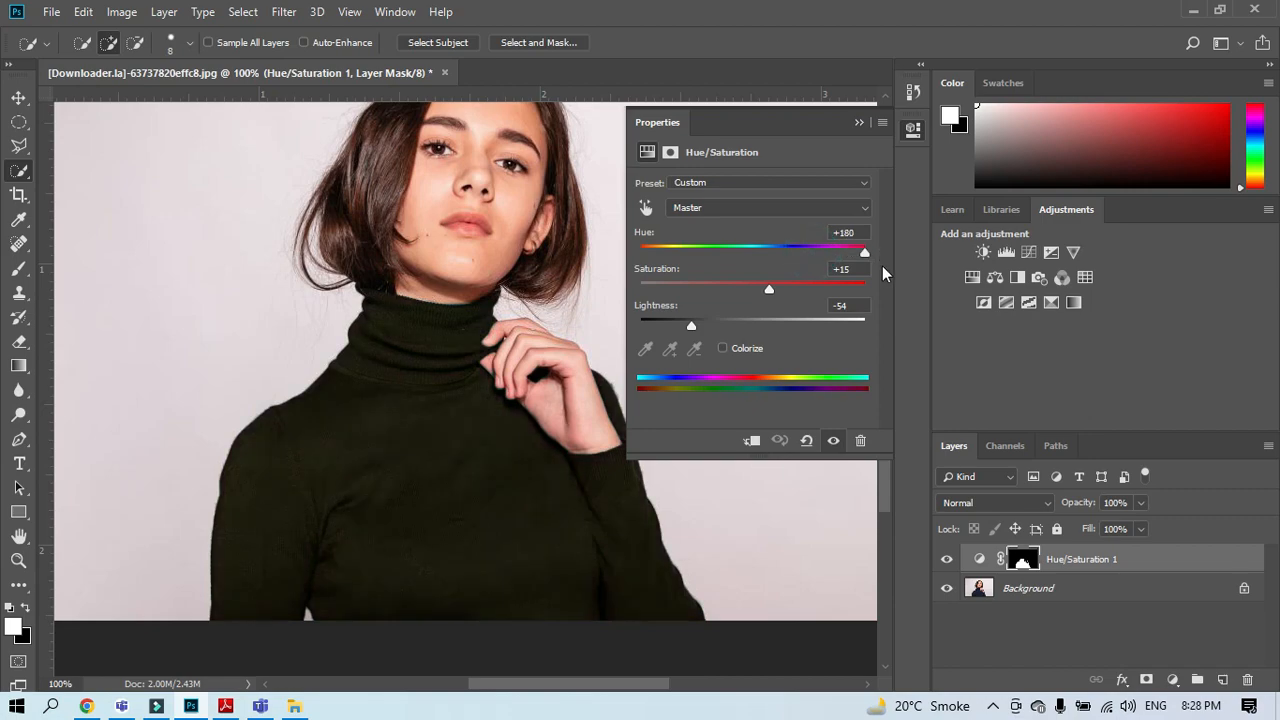
key("ctrl")
left_click(50, 14)
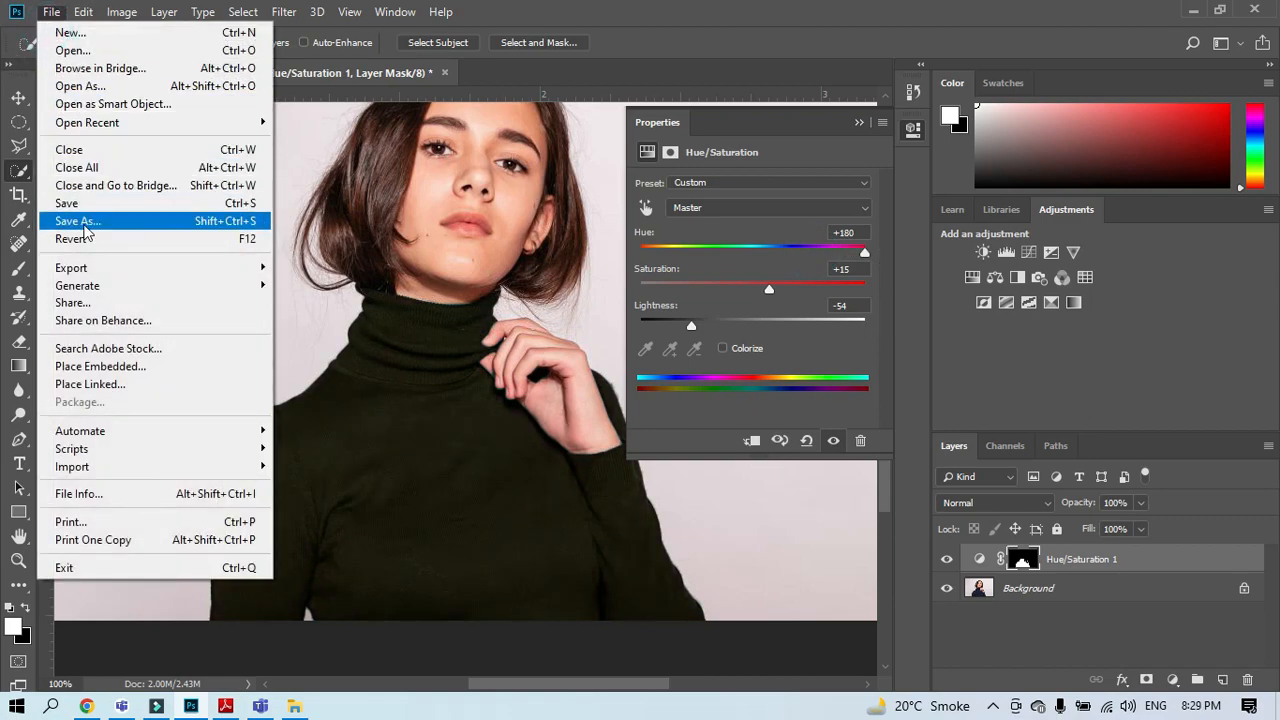
left_click(85, 224)
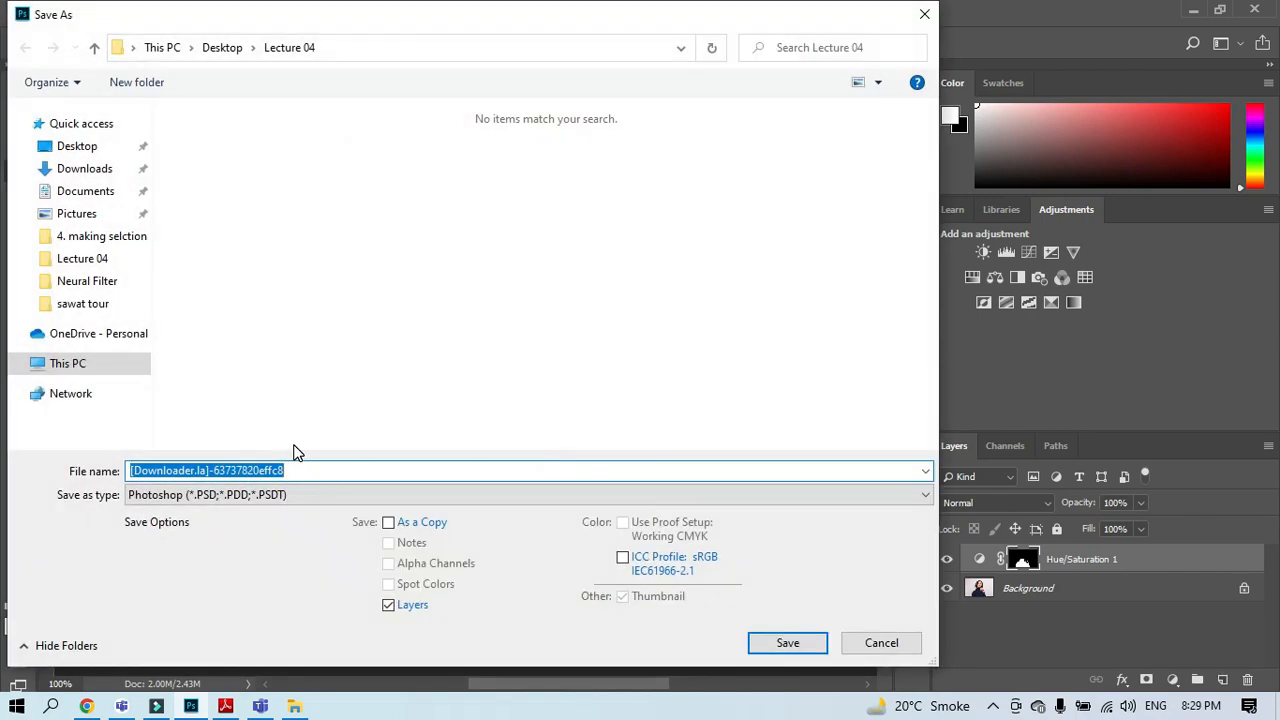
type("Gree")
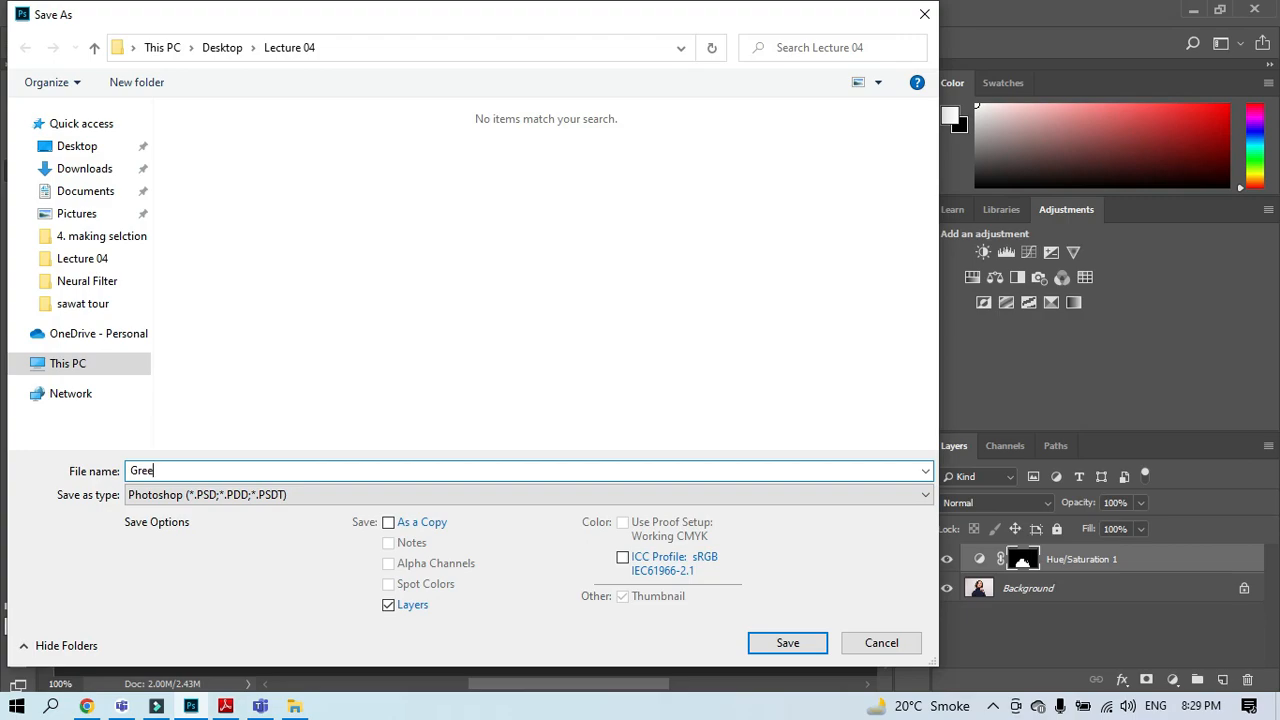
type("n")
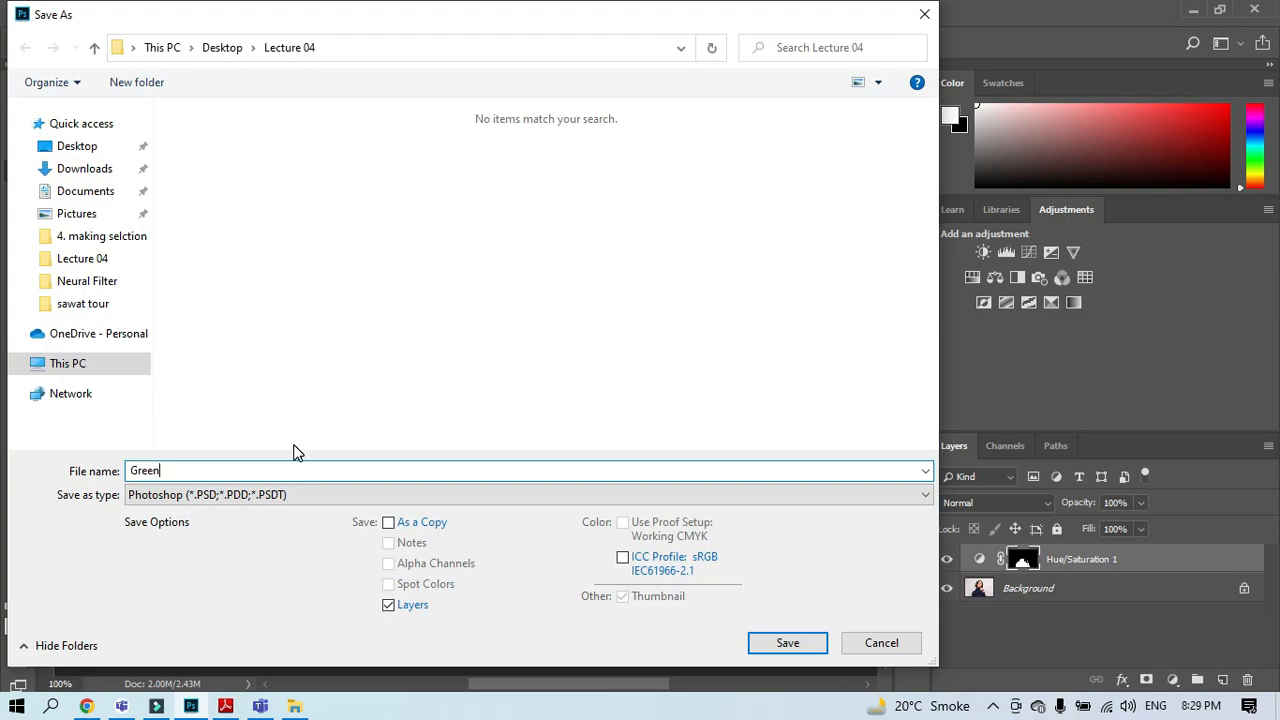
left_click(83, 152)
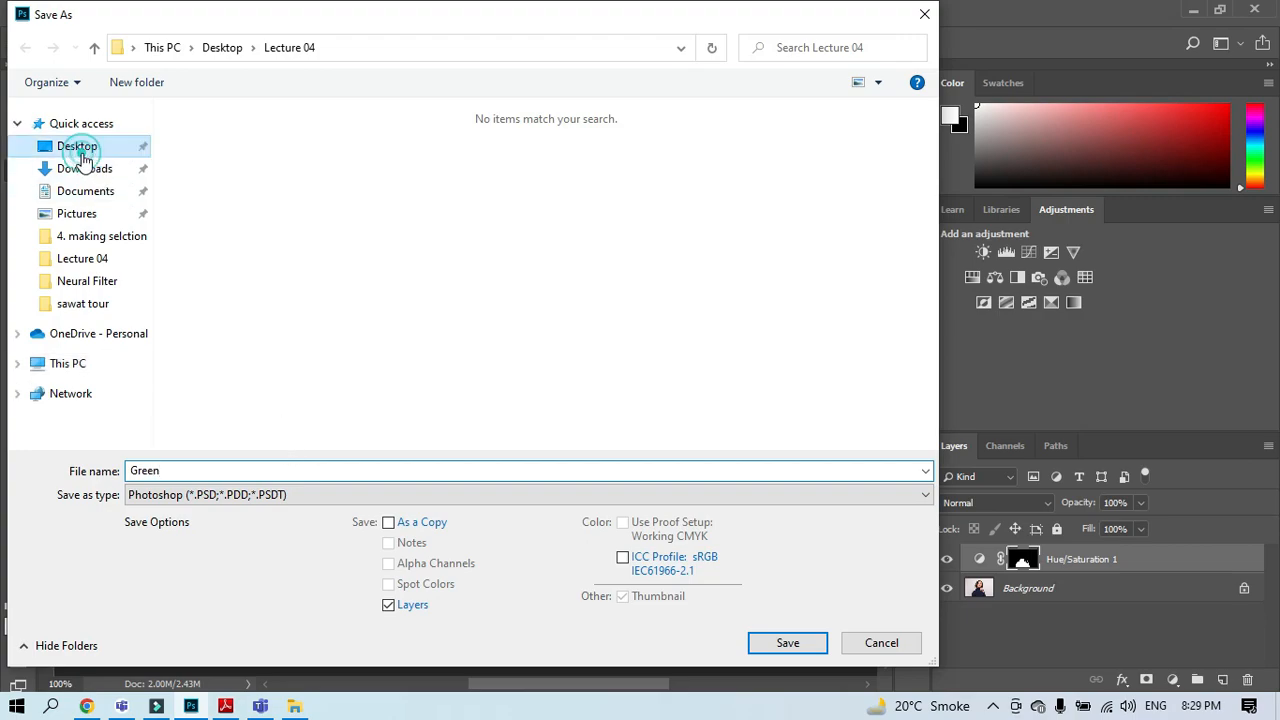
left_click(218, 500)
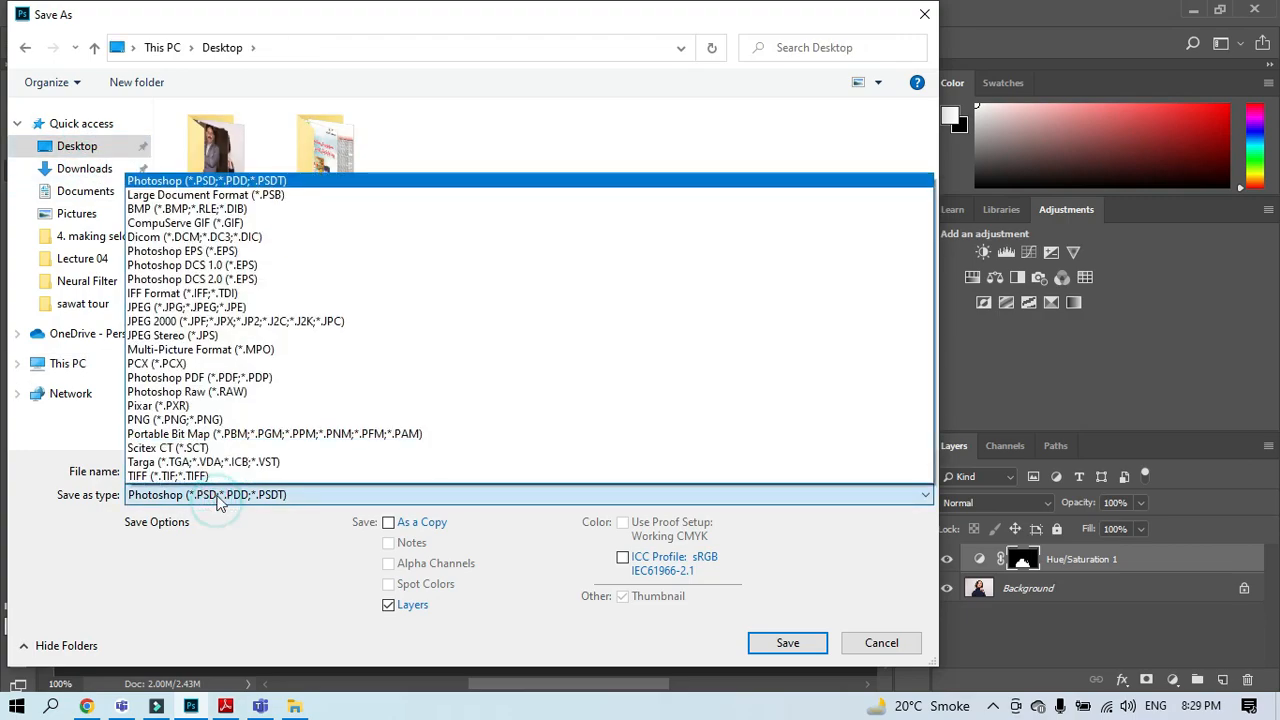
left_click(180, 308)
left_click(777, 645)
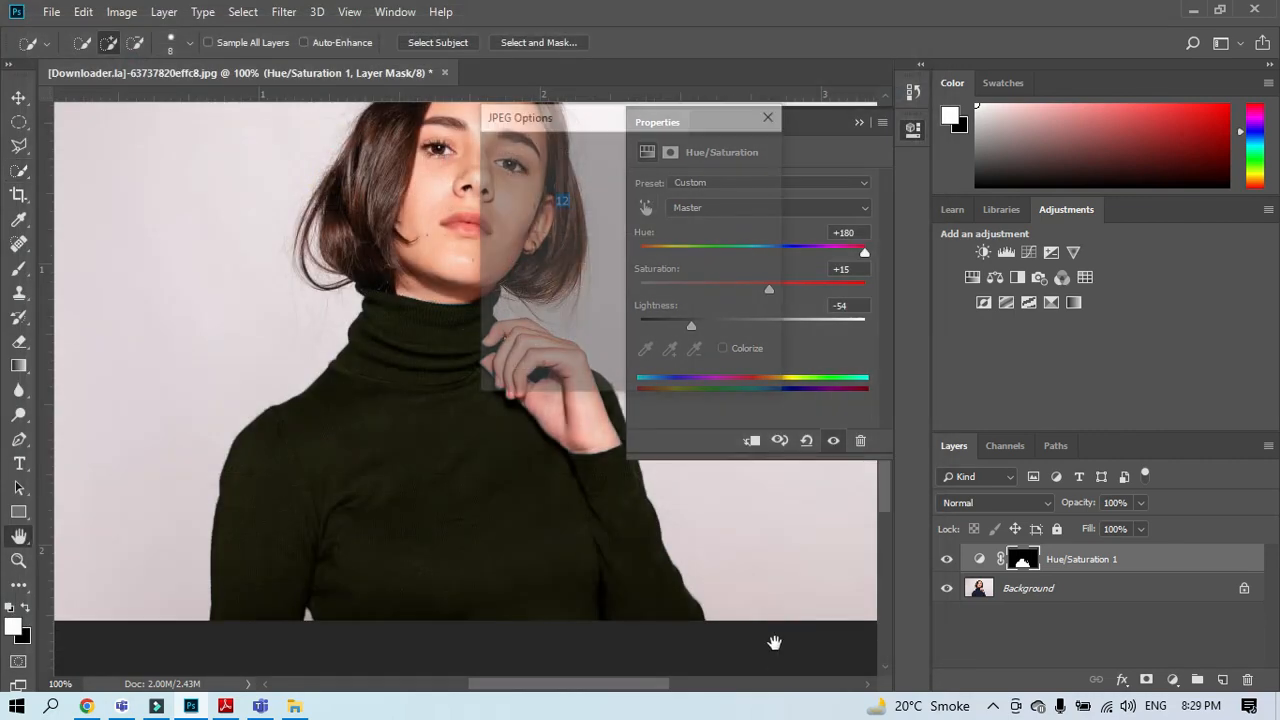
left_click(728, 155)
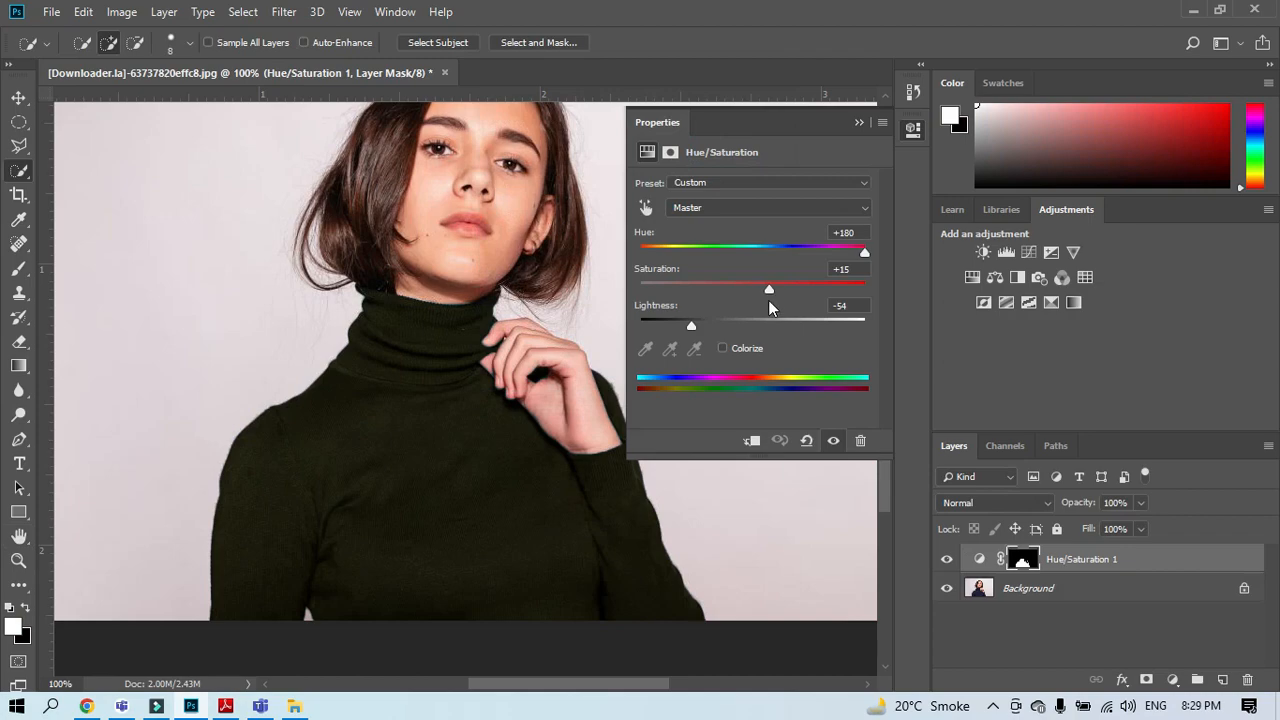
Step: Recolor the sweater with hue +30, saturation +57 and lightness -25
left_click_drag(862, 255, 789, 257)
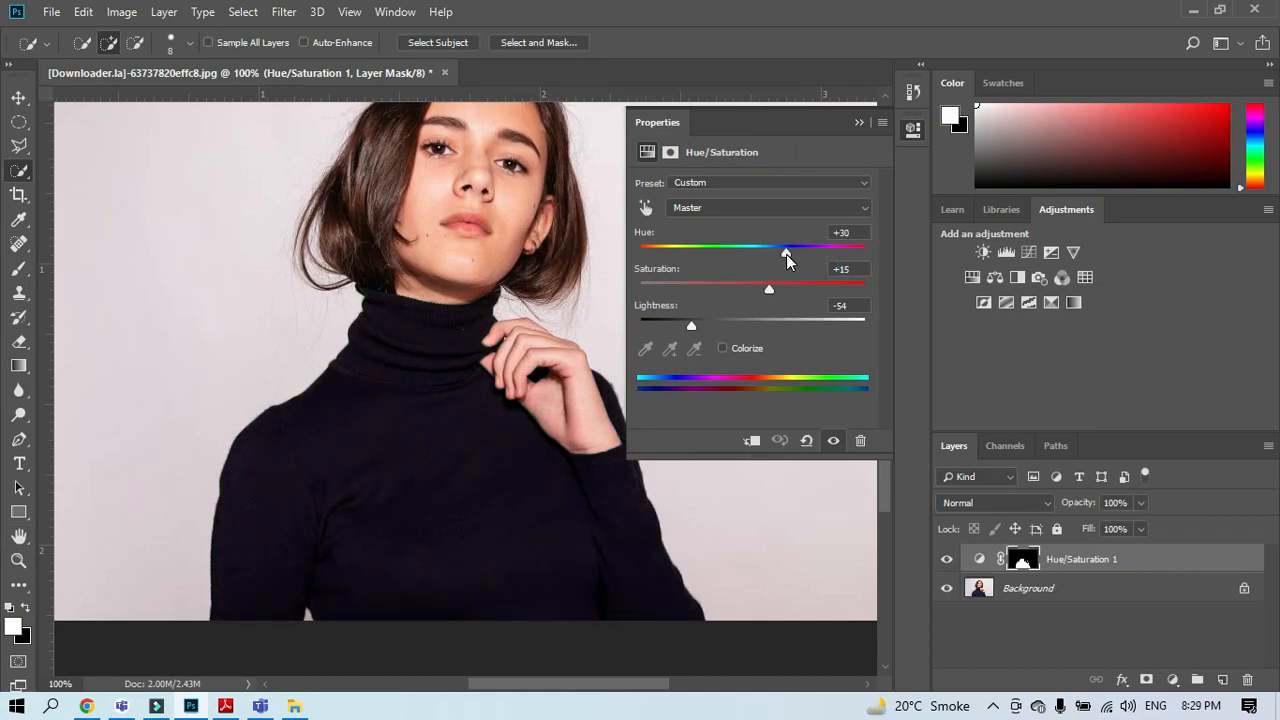
left_click_drag(691, 325, 724, 333)
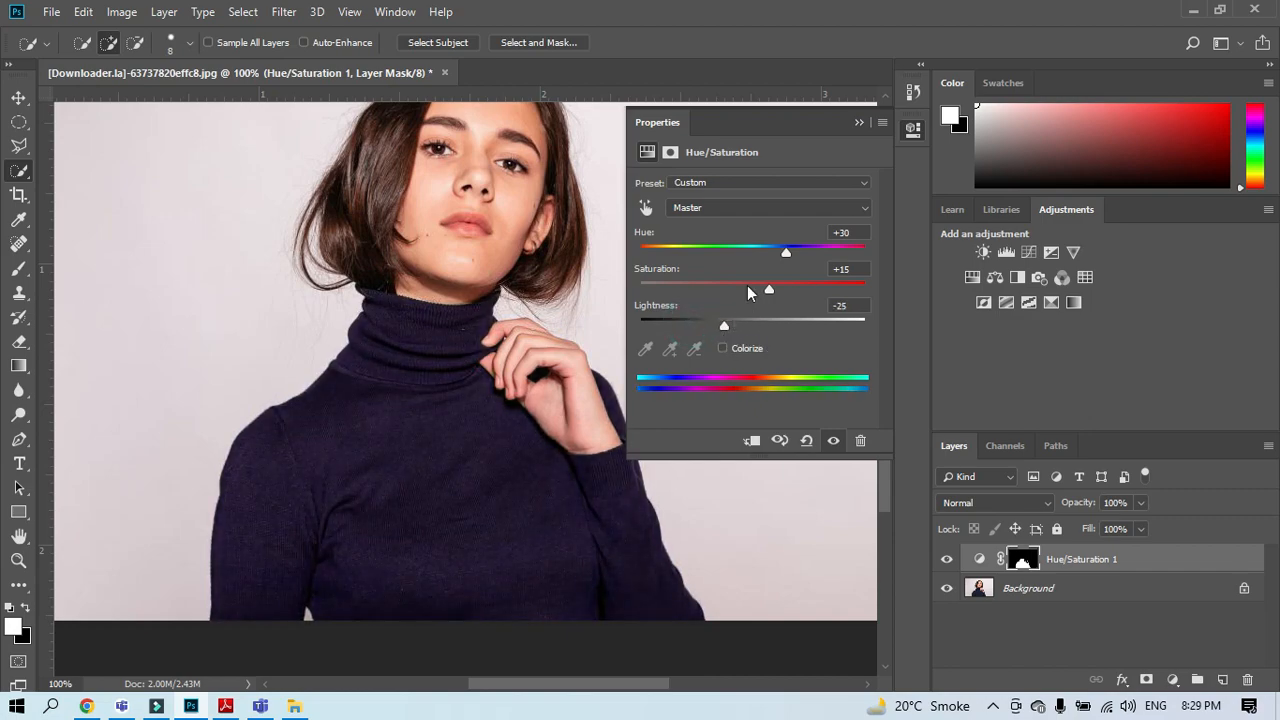
left_click_drag(771, 290, 818, 300)
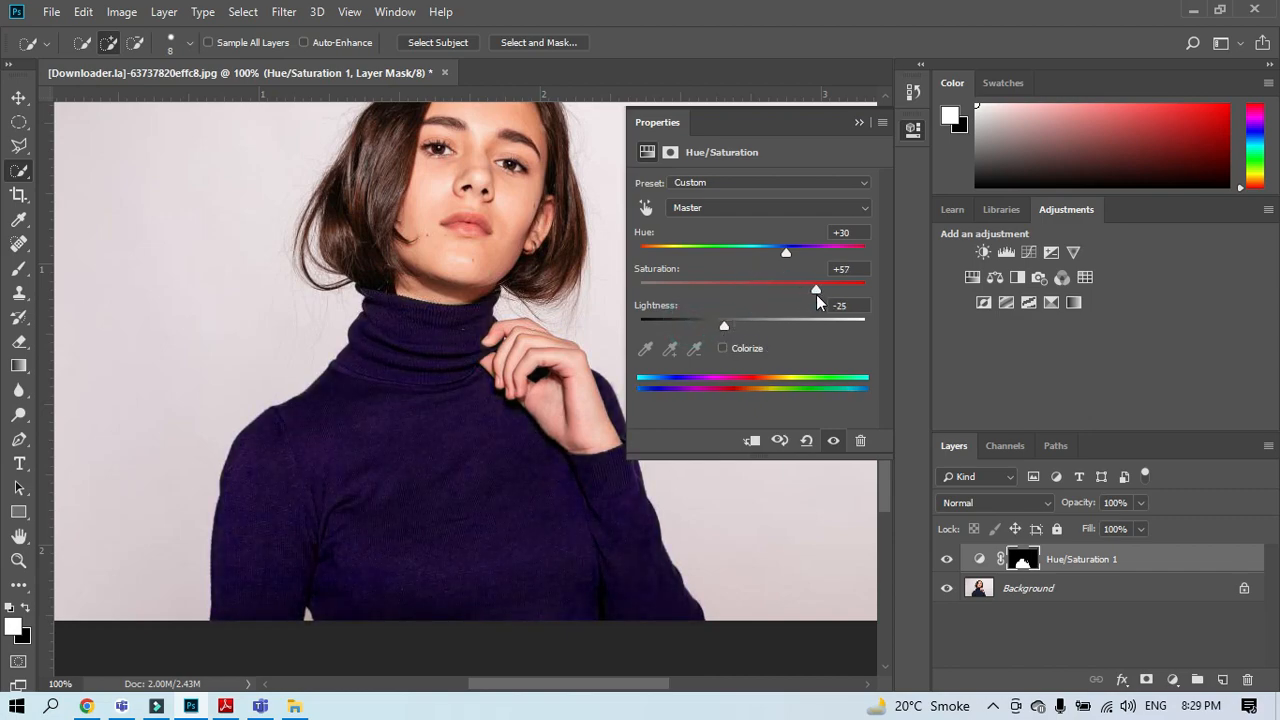
Step: Save the image to the Desktop as a JPEG named Blue, accepting the JPEG options
left_click(50, 12)
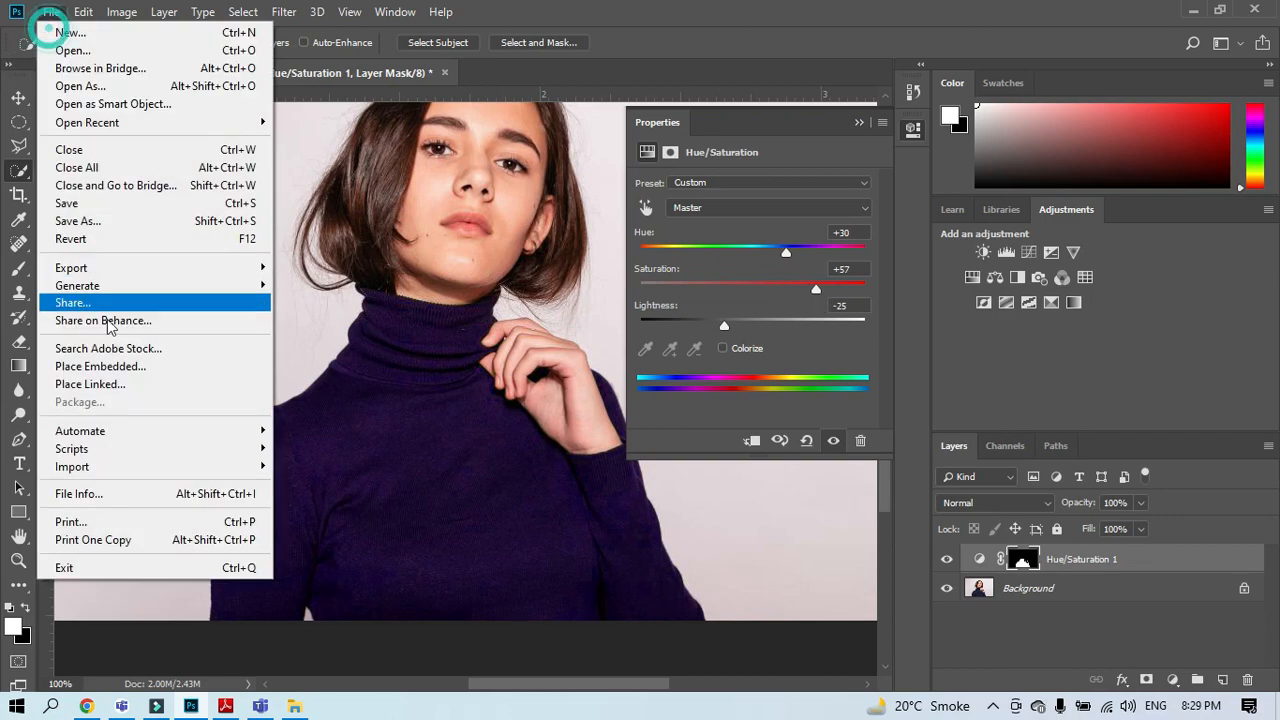
left_click(98, 221)
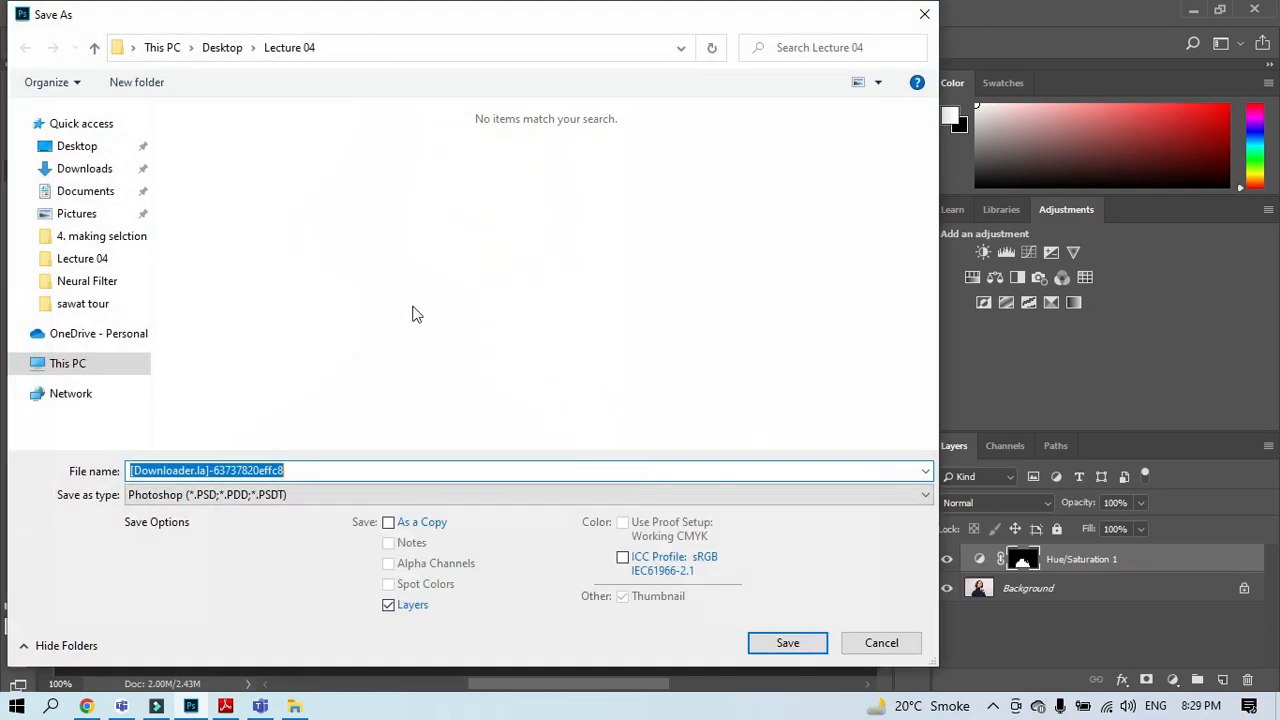
left_click(100, 147)
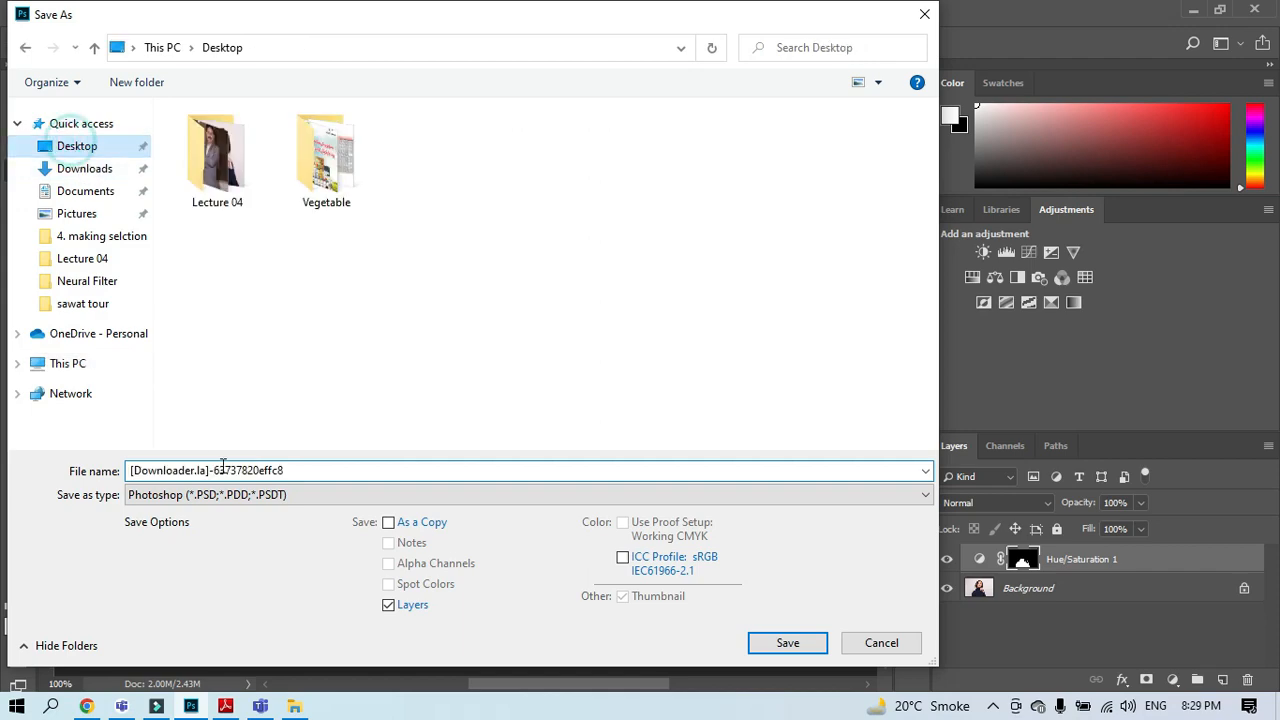
left_click(222, 464)
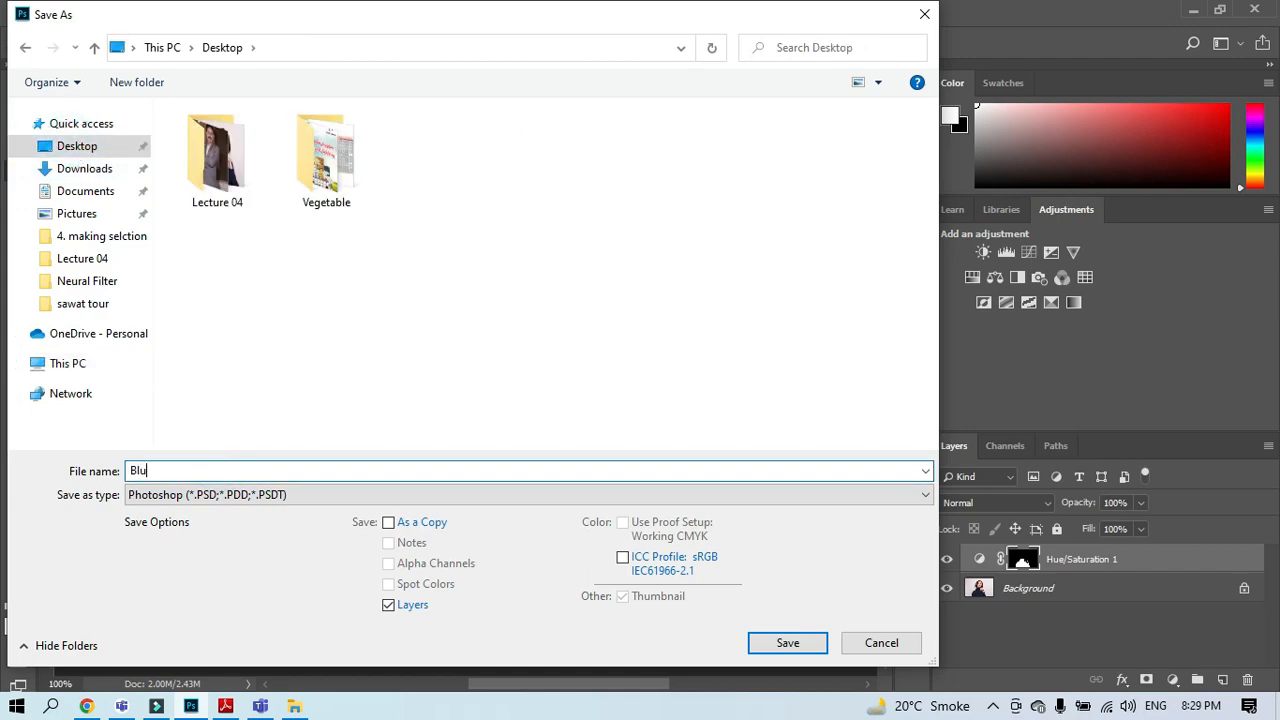
type("e")
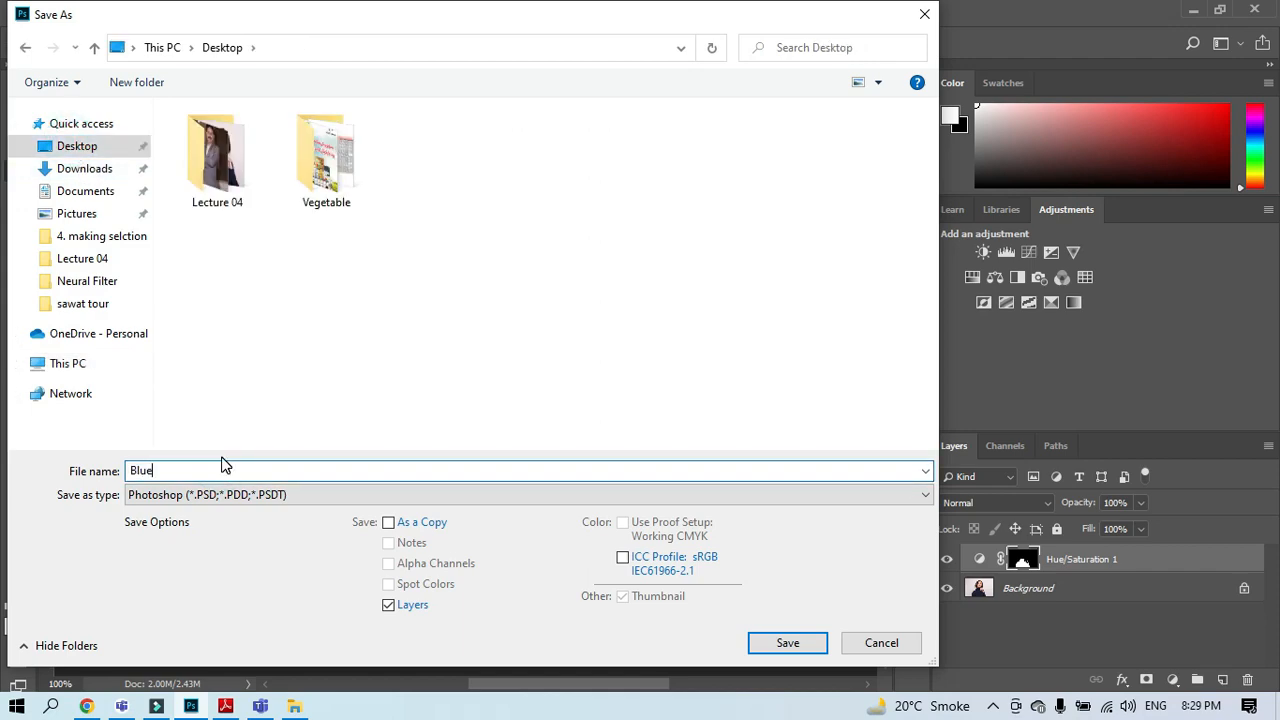
left_click(188, 497)
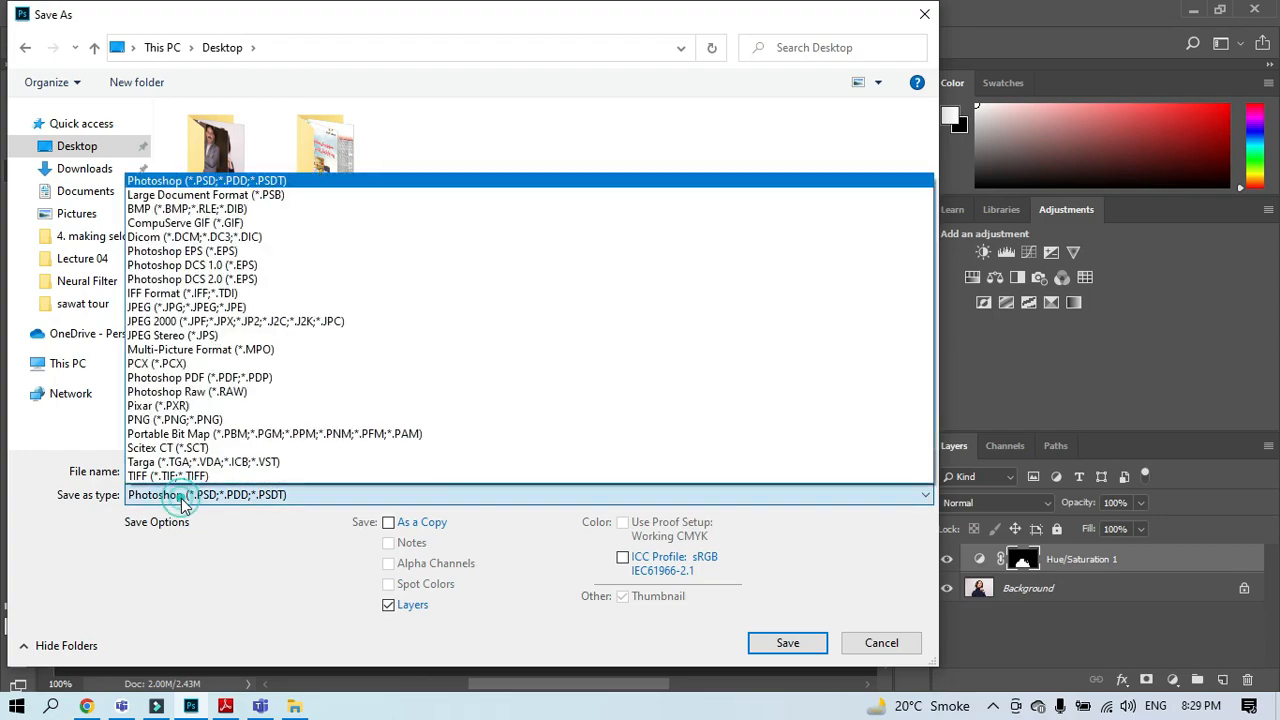
left_click(175, 307)
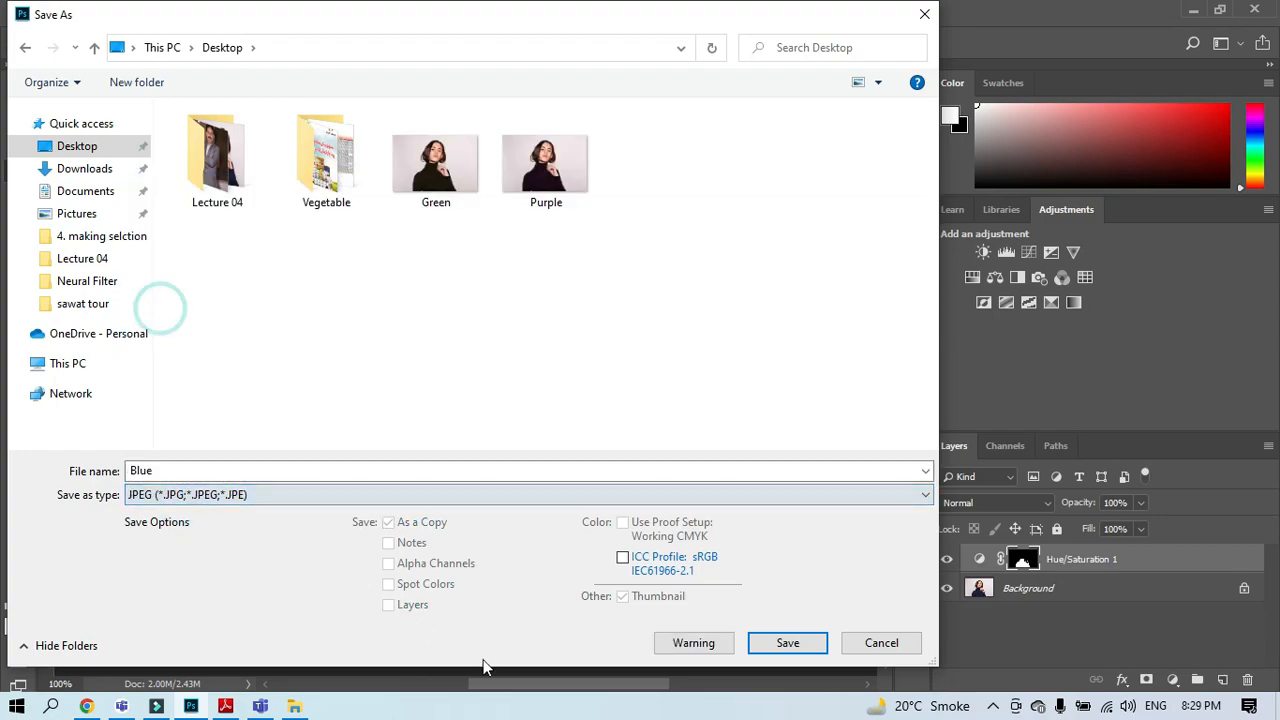
left_click(757, 645)
left_click(737, 151)
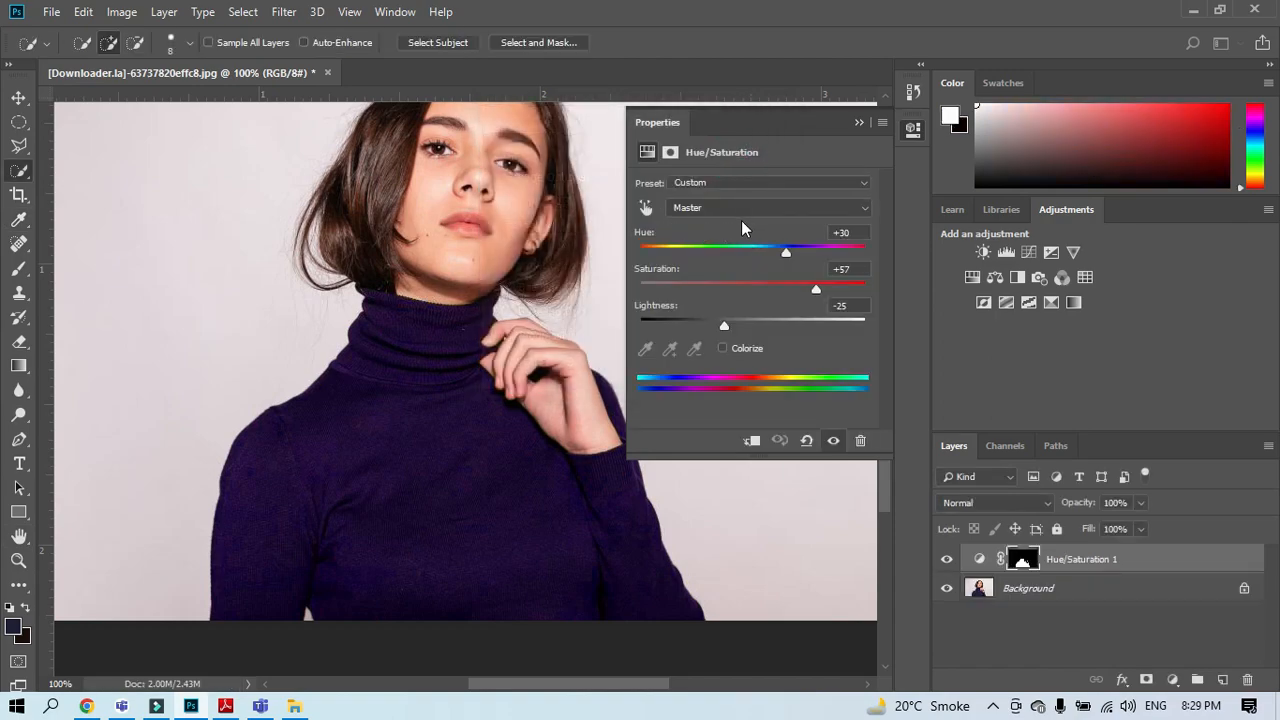
Step: Recolor the sweater with hue +2, saturation -66 and lightness -62
left_click_drag(786, 251, 755, 252)
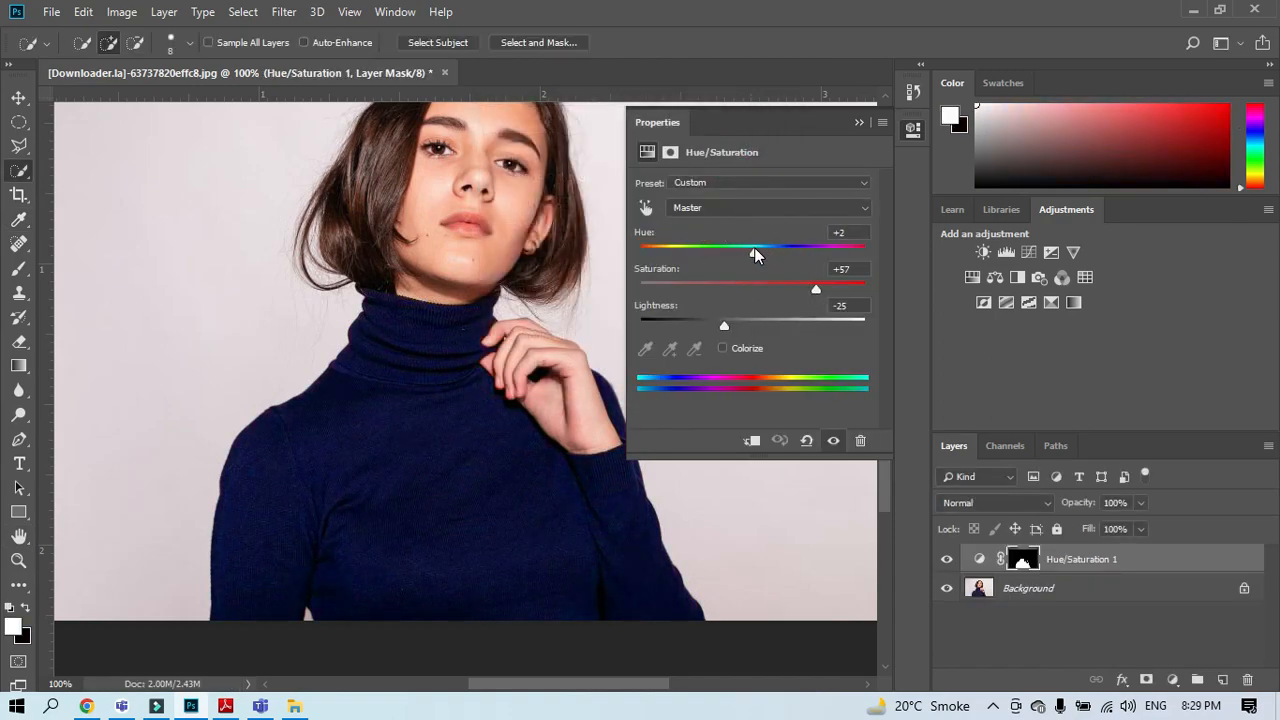
left_click_drag(815, 290, 651, 296)
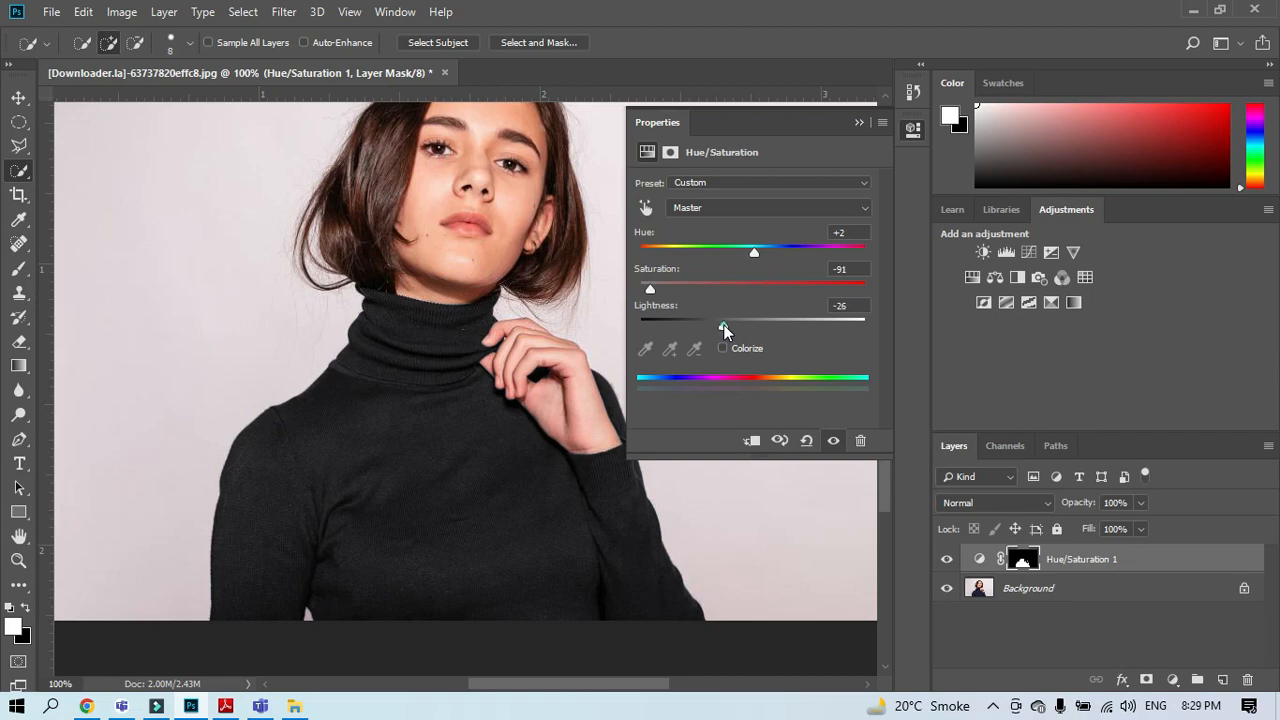
left_click_drag(723, 326, 680, 291)
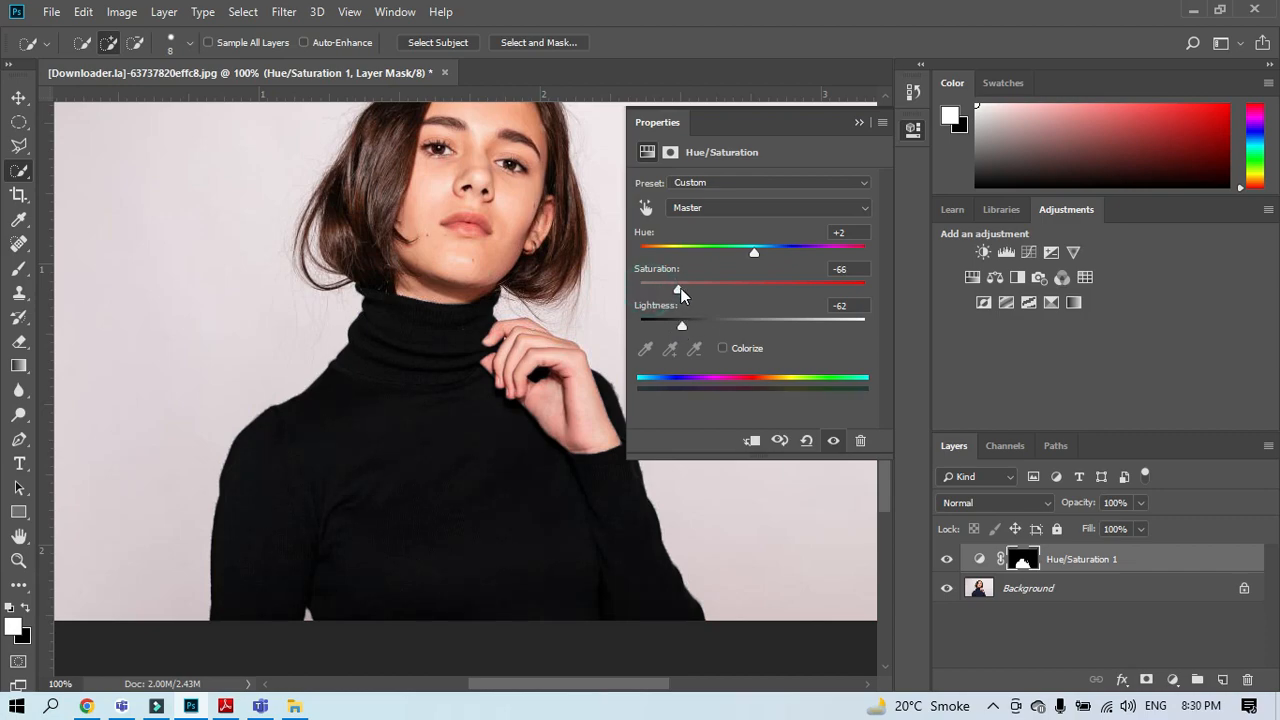
Step: Save the image to the Desktop as a JPEG named rr, accepting the JPEG options
left_click(51, 12)
left_click(88, 221)
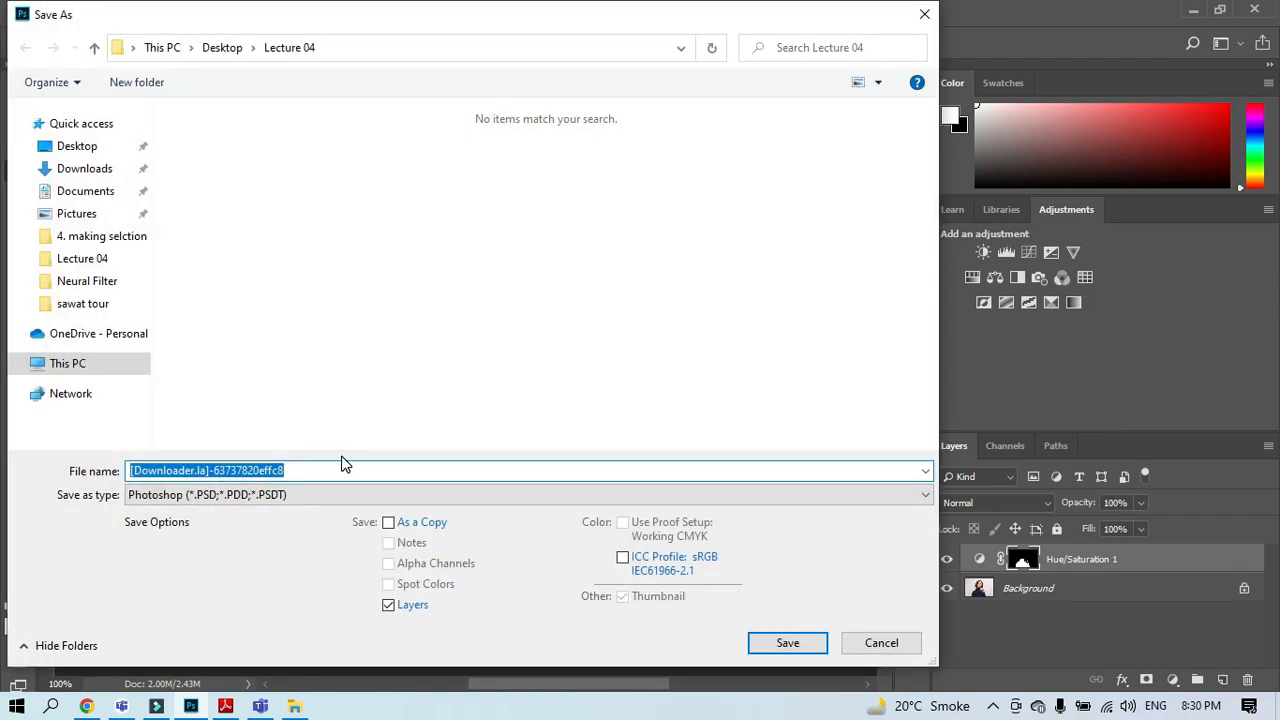
type("rr")
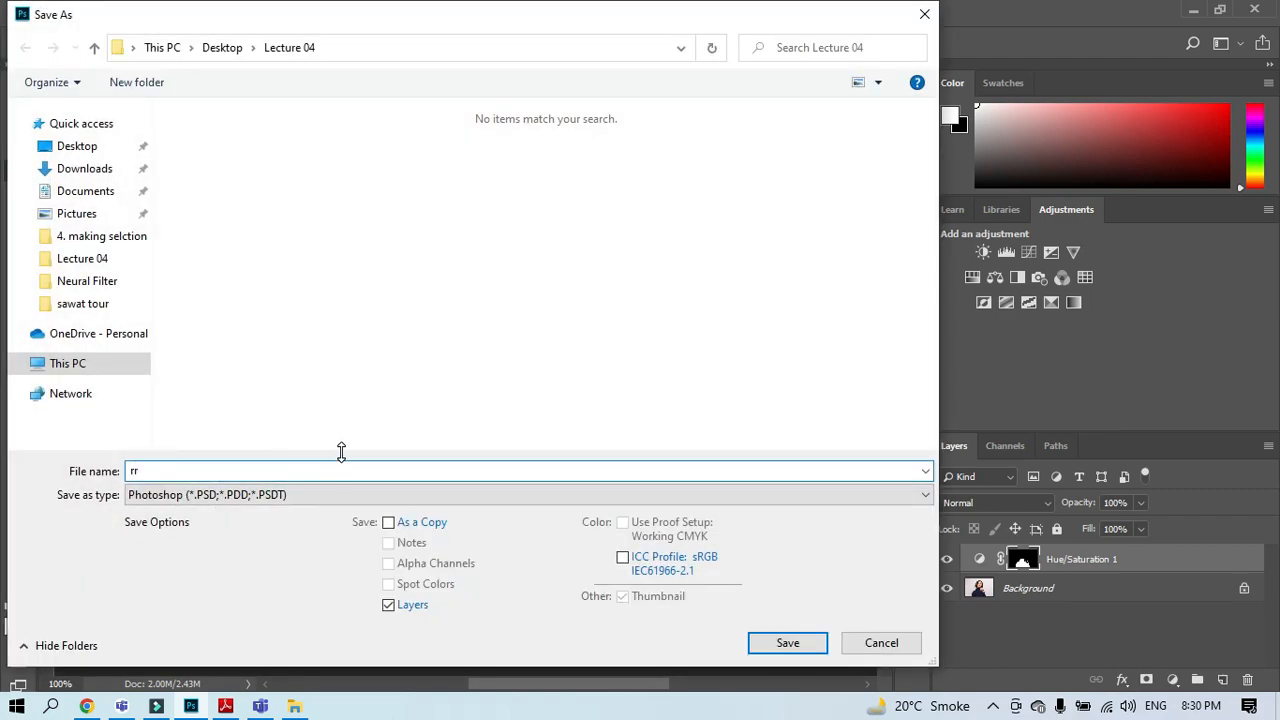
left_click(78, 146)
left_click(172, 495)
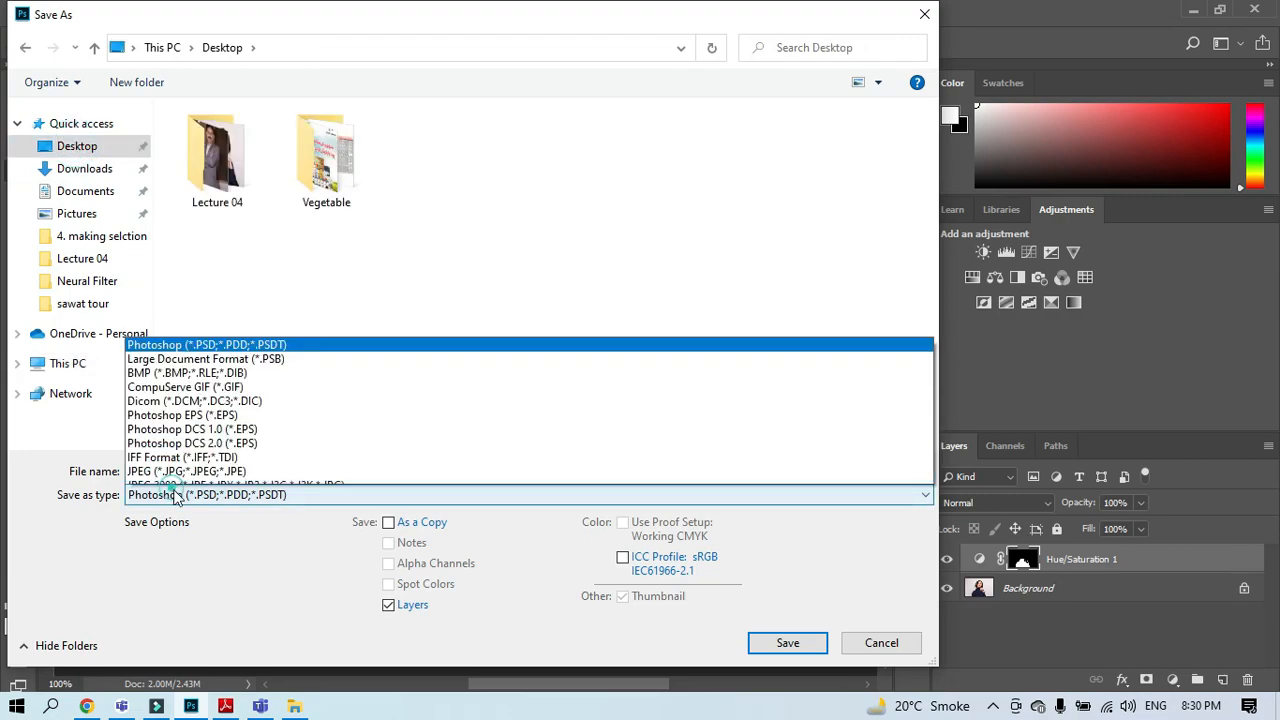
left_click(195, 312)
left_click(785, 643)
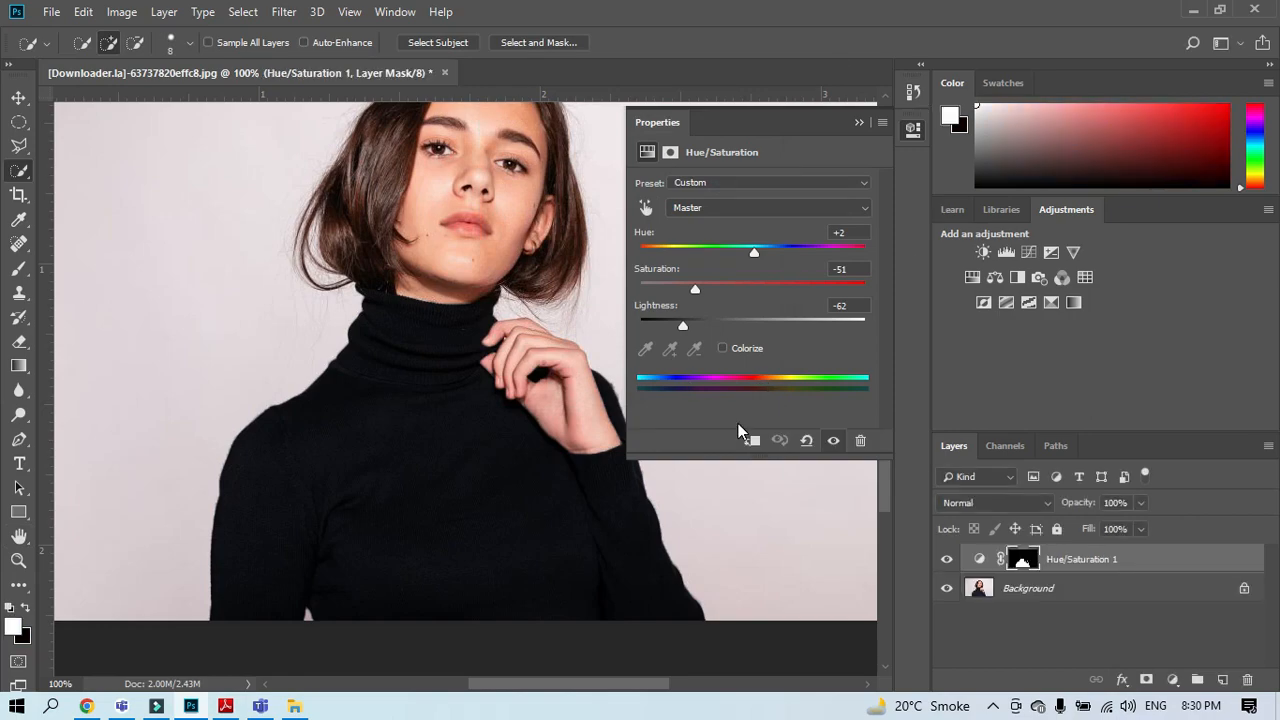
Step: Recolor the sweater with hue -34 and saturation +93, and save the document to the Desktop in Photoshop format with Maximize Compatibility on
left_click_drag(754, 256, 832, 284)
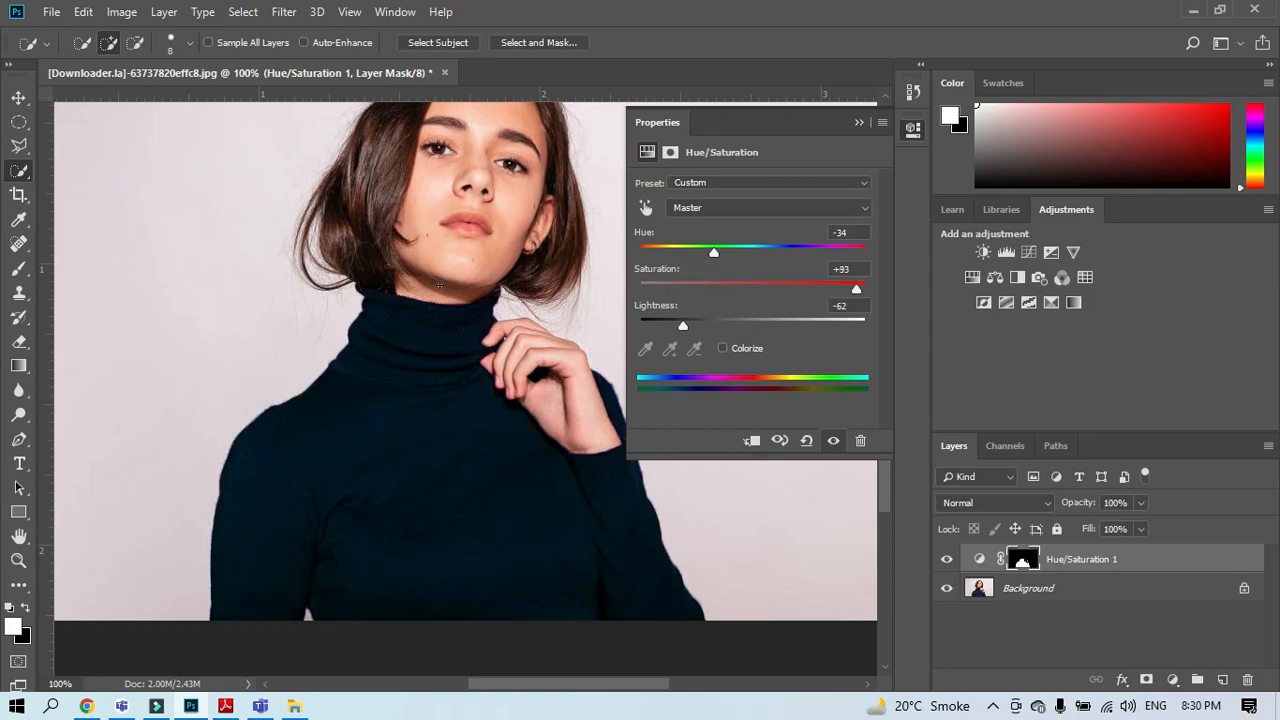
left_click(50, 12)
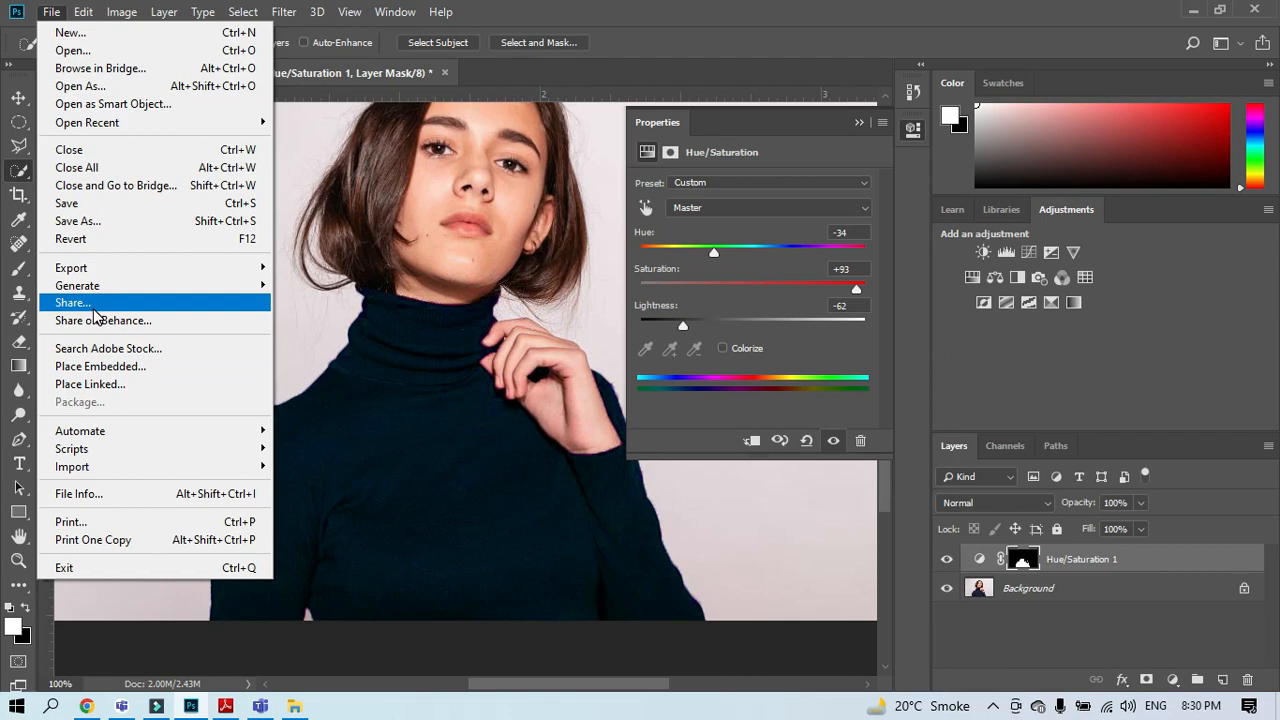
left_click(115, 230)
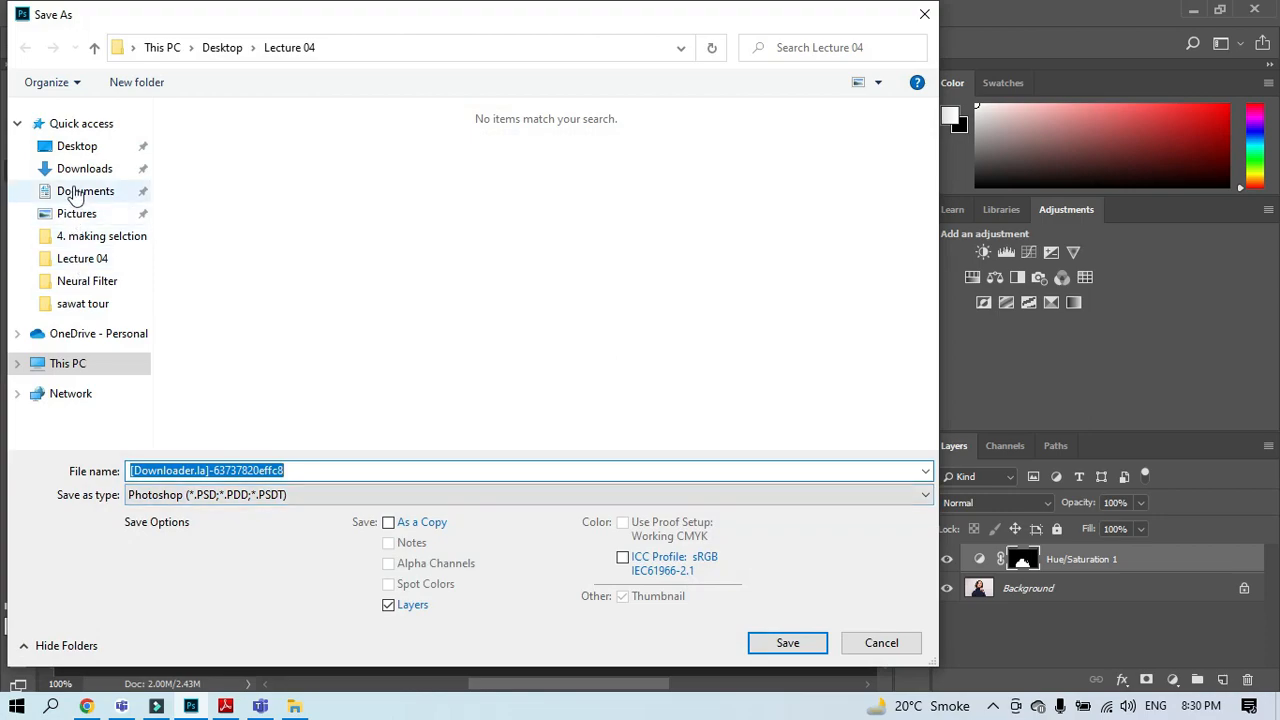
left_click(77, 150)
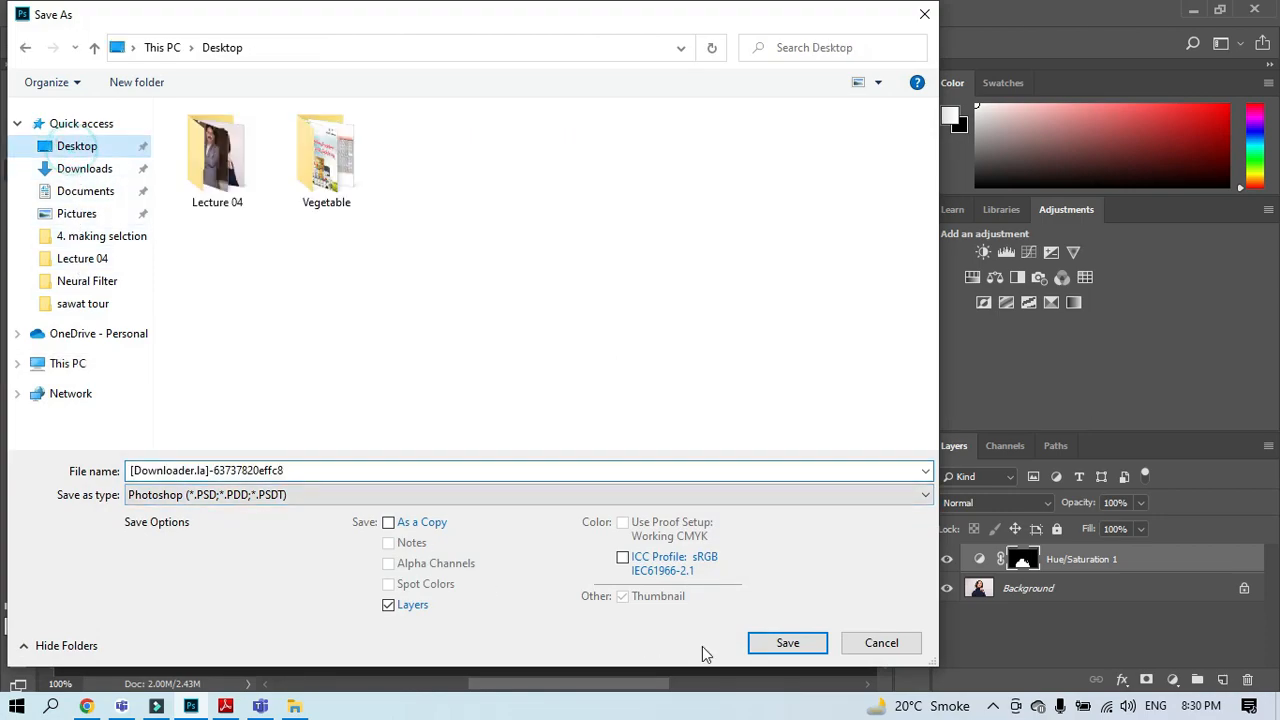
left_click(778, 646)
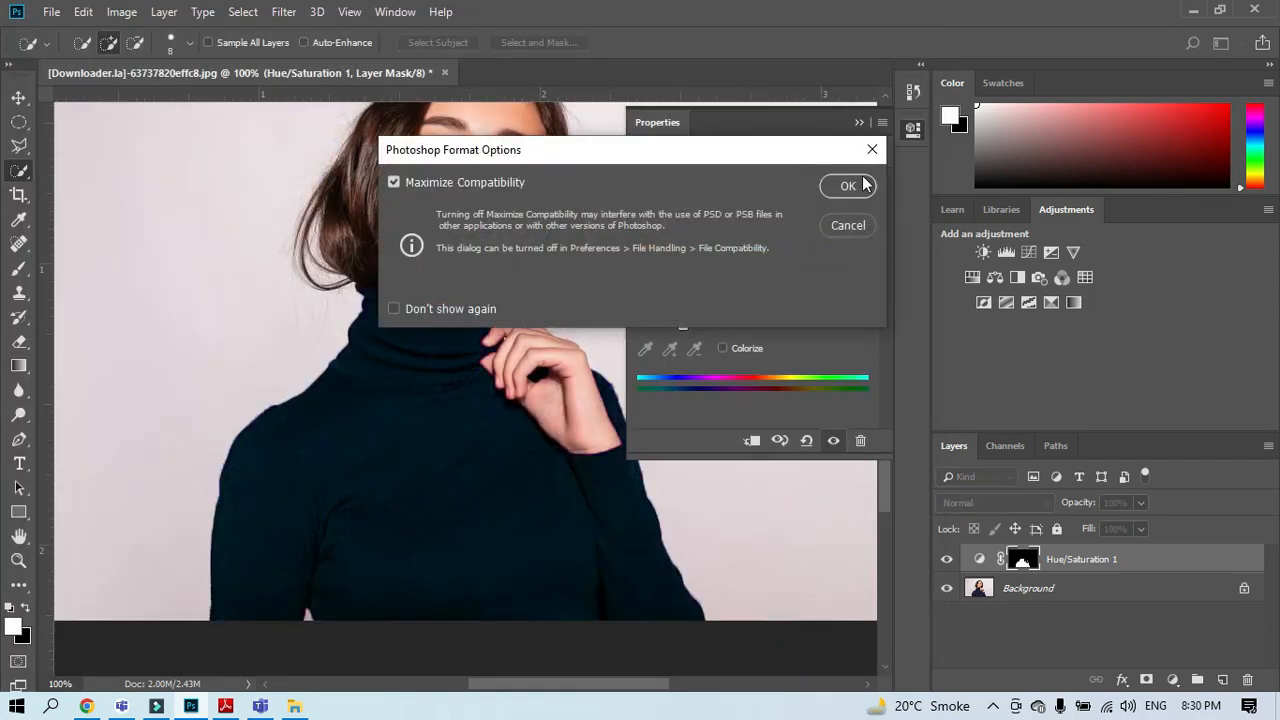
left_click(847, 186)
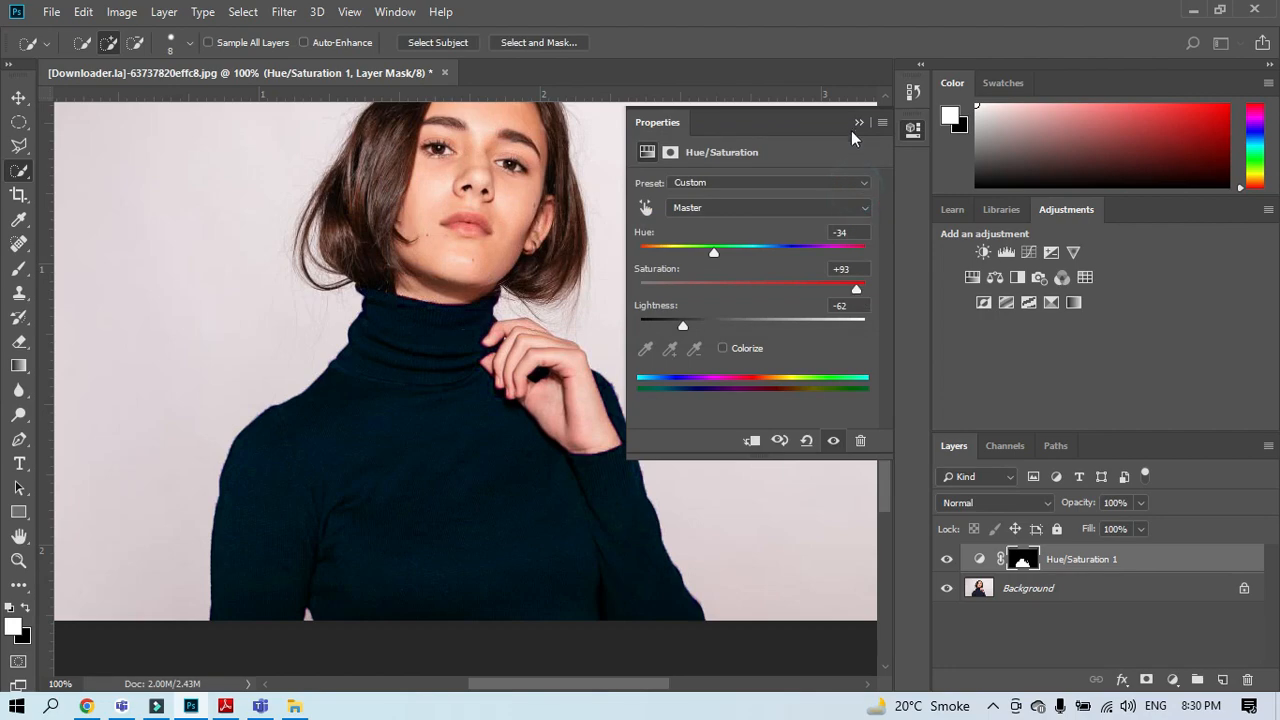
left_click(858, 122)
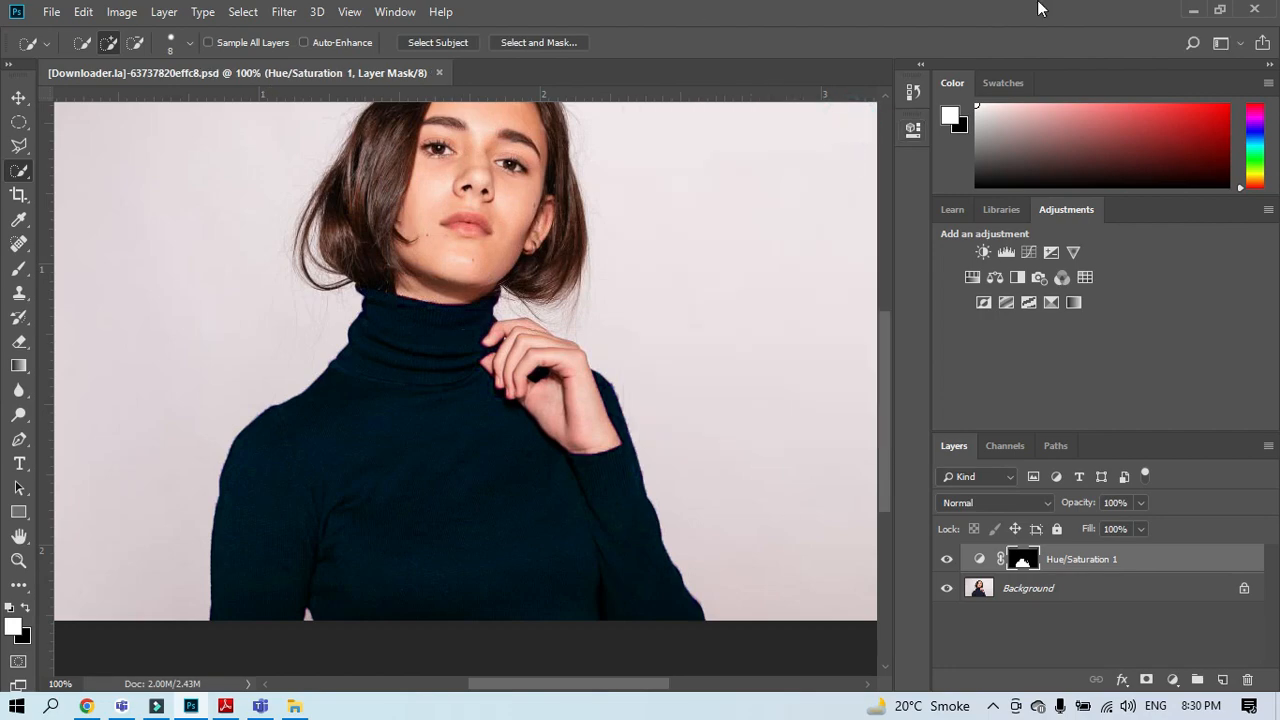
Step: Switch to the Windows desktop by clearing the Photoshop and Lecture 04 folder windows, and refresh it
left_click(1193, 14)
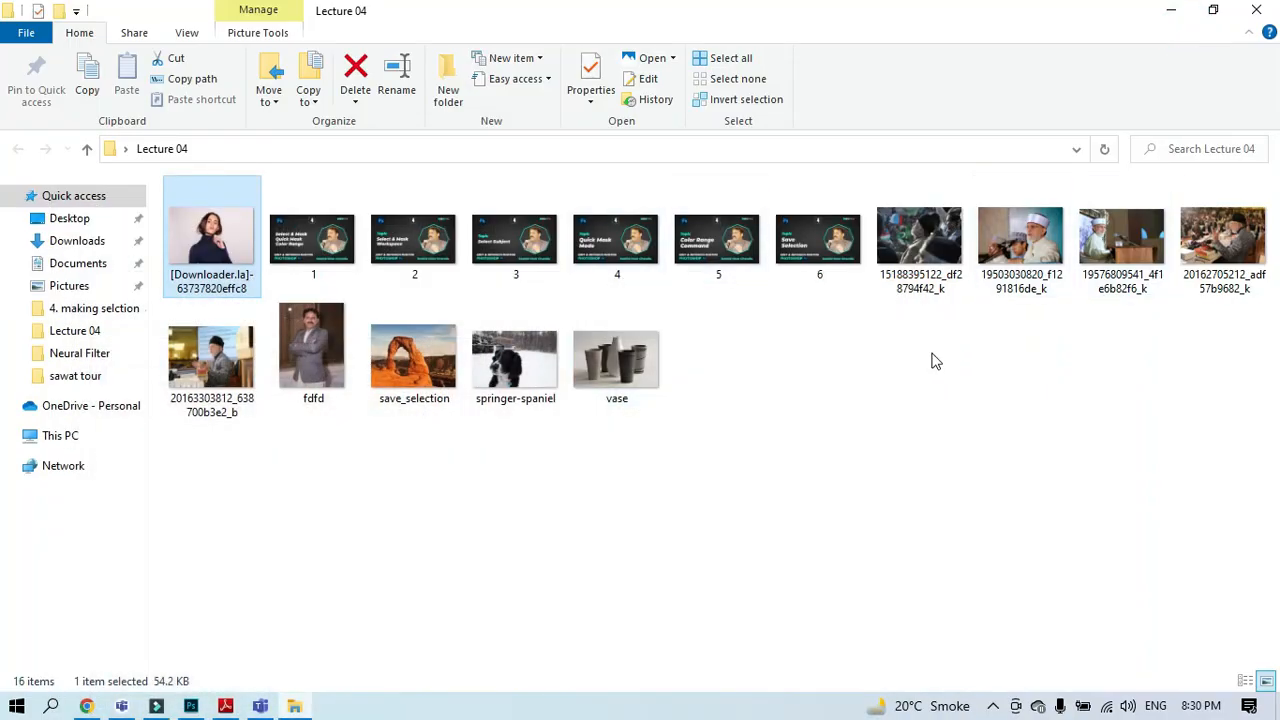
key("alt+F4")
right_click(322, 168)
left_click(363, 220)
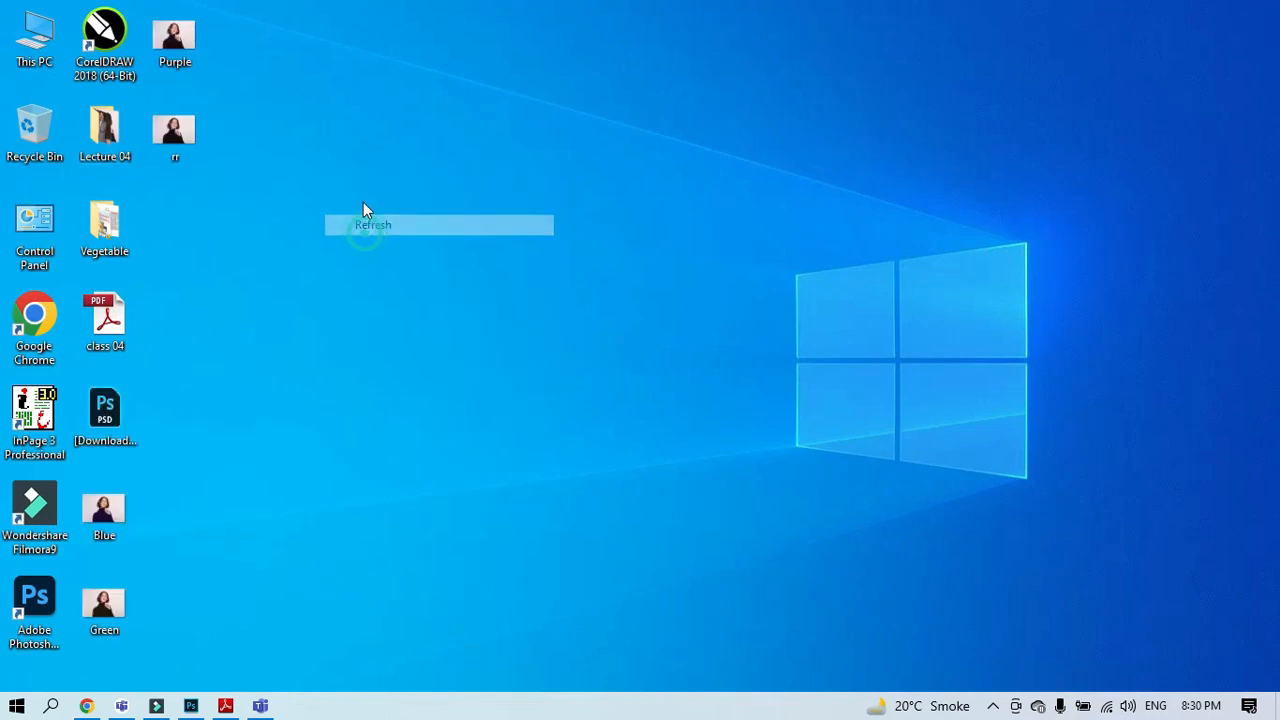
right_click(362, 201)
left_click(405, 257)
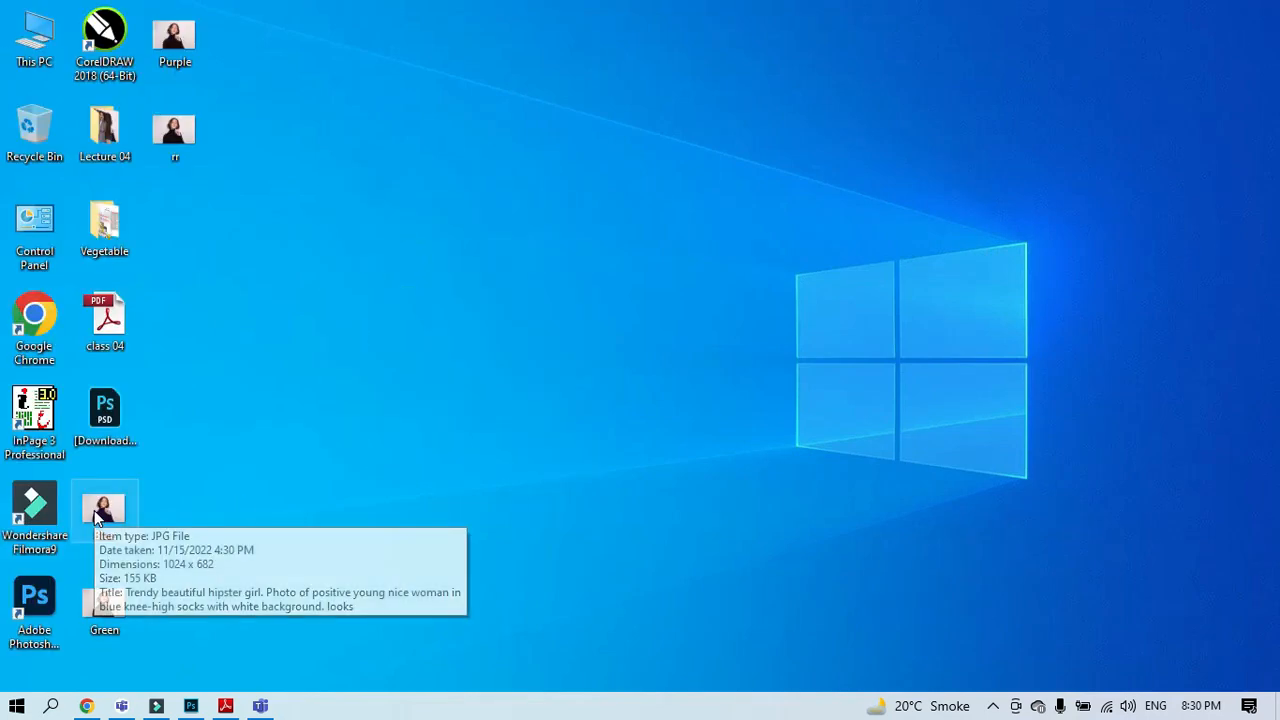
Step: View the original portrait from the Lecture 04 folder in Photos, and close the photo and the folder
double_click(112, 145)
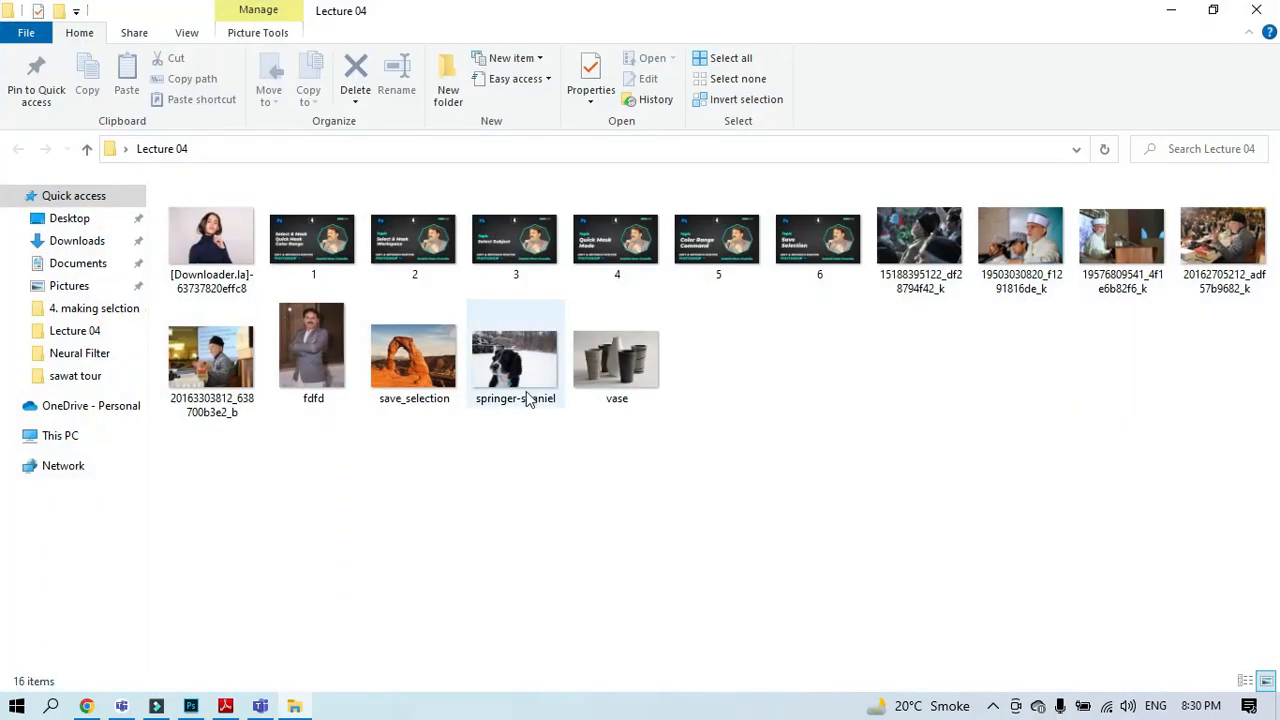
key("Return")
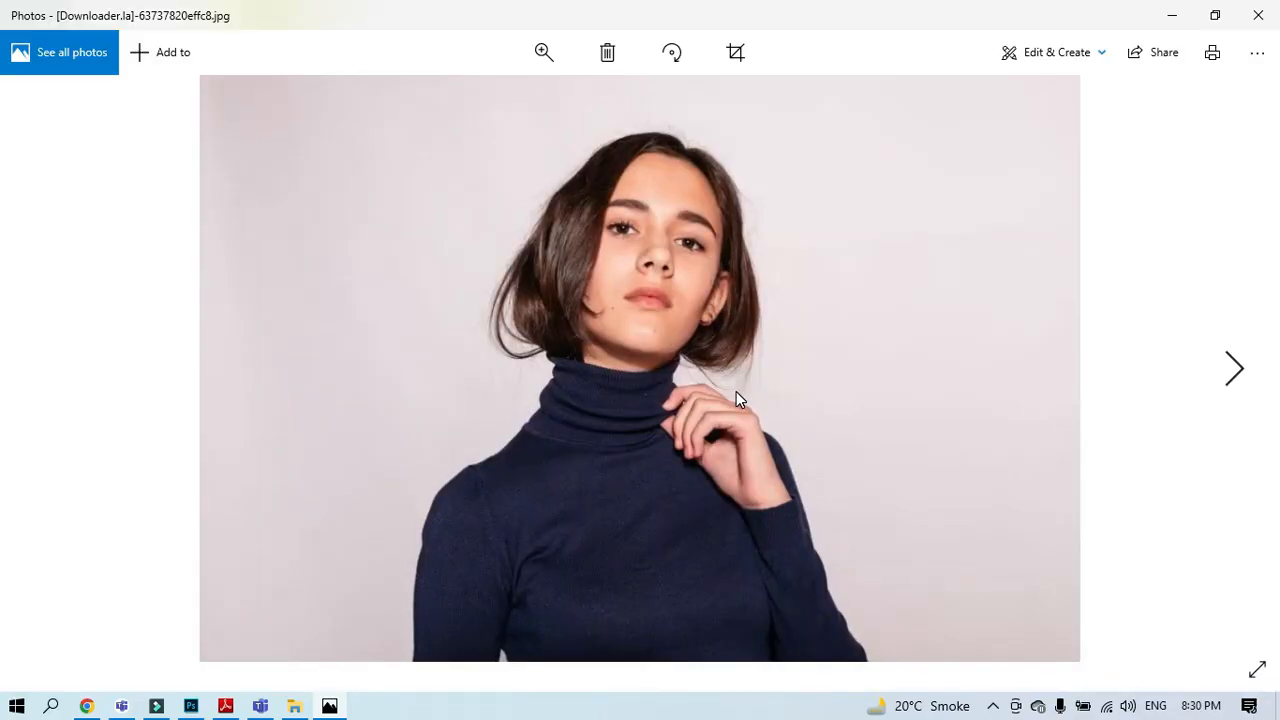
left_click(1258, 15)
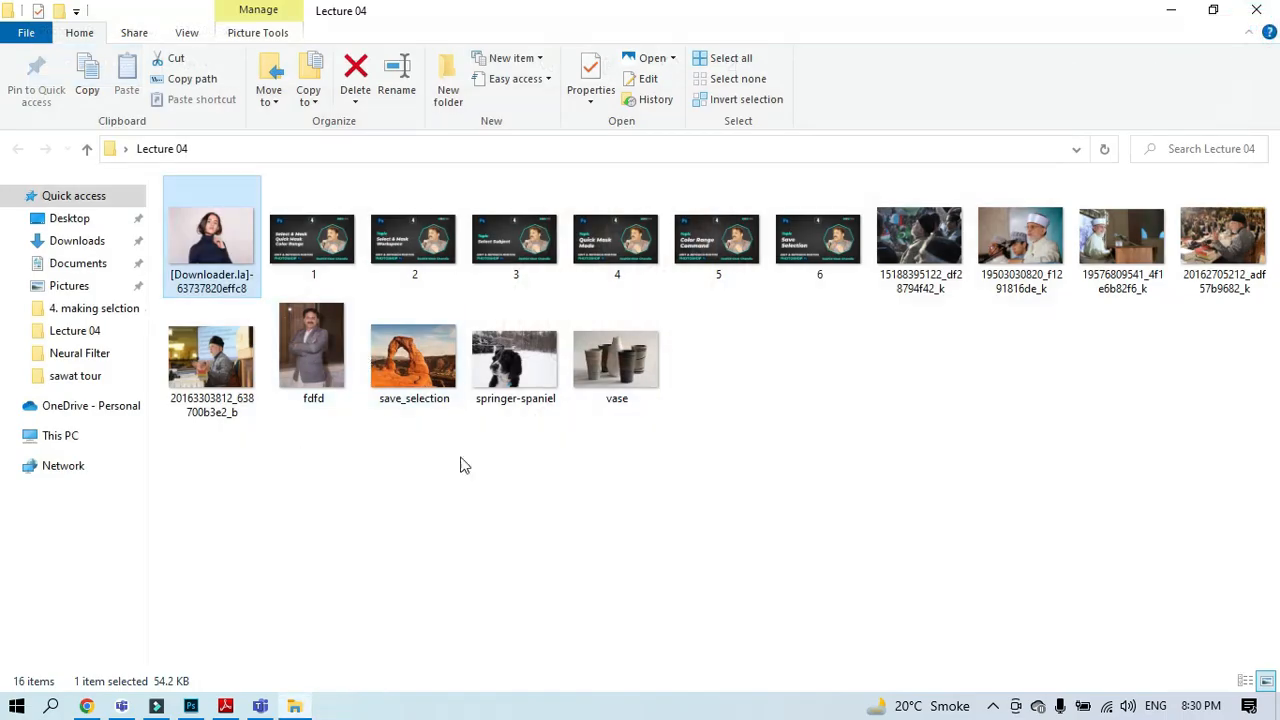
left_click(1258, 9)
Step: Compare the saved sweater color variants Blue, Green, Purple and rr by viewing them from the desktop in Photos
double_click(106, 500)
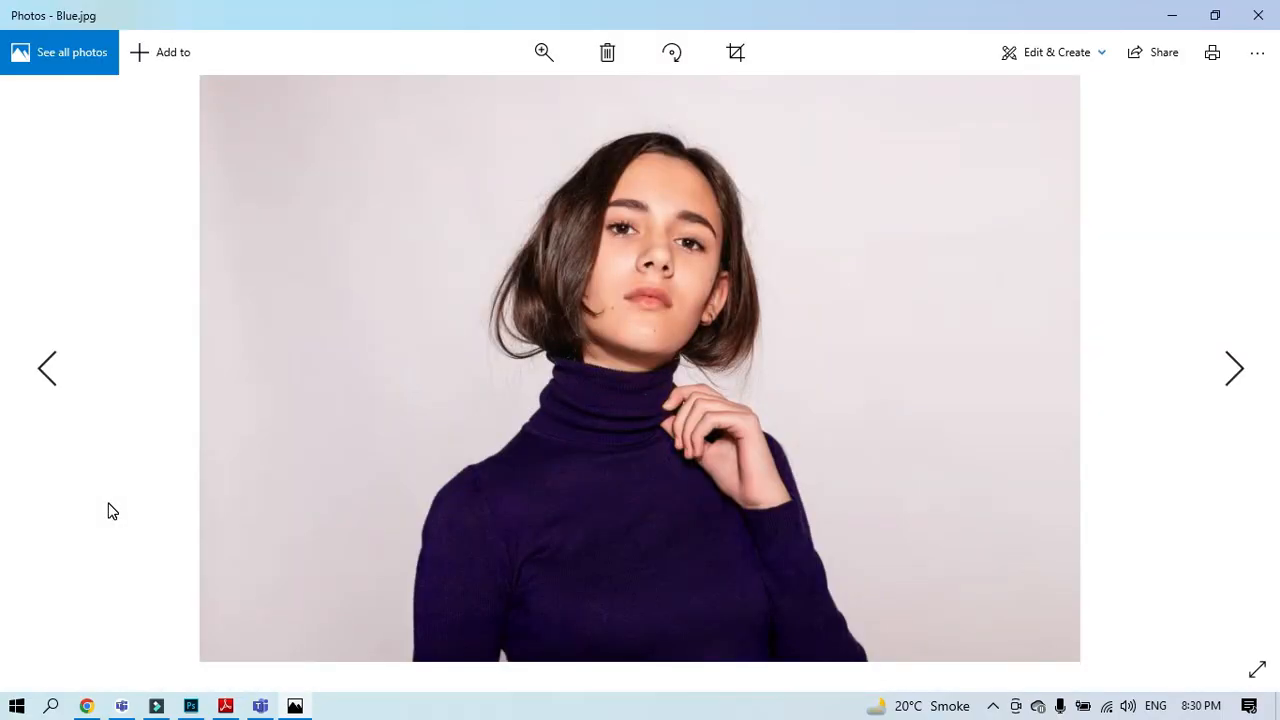
key("Right")
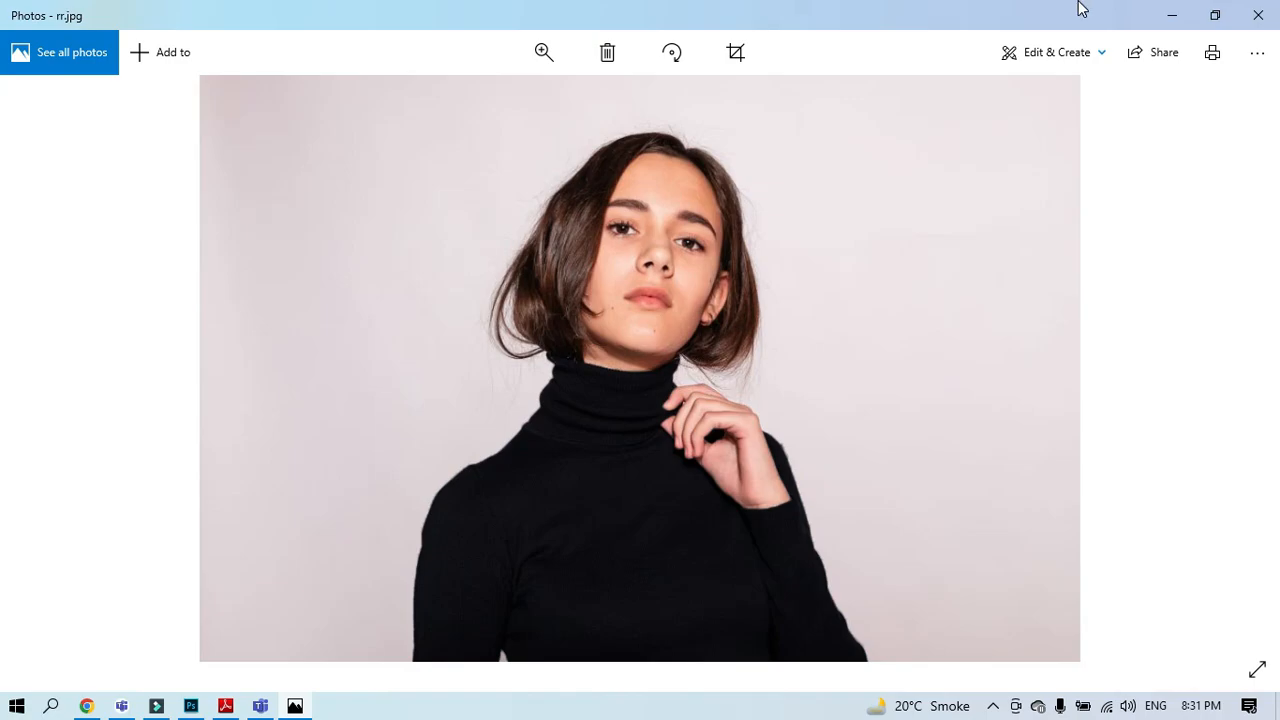
left_click(1258, 15)
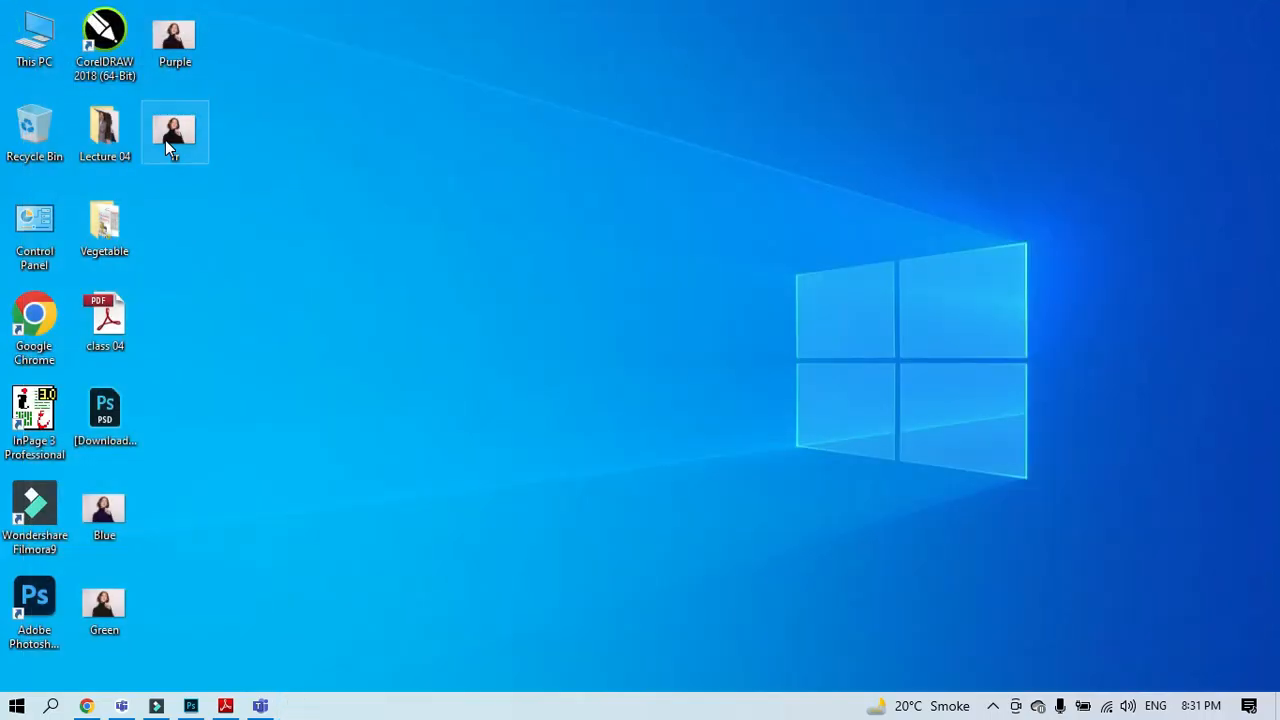
double_click(130, 596)
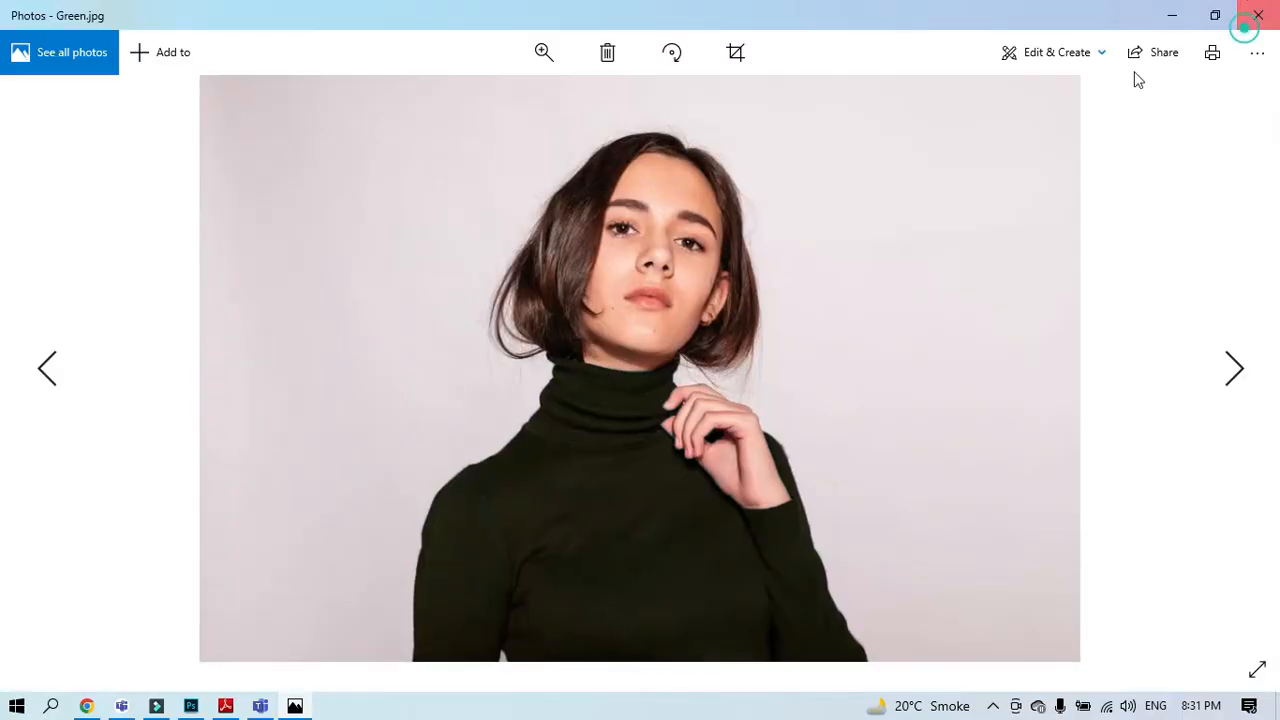
left_click(1258, 15)
double_click(176, 32)
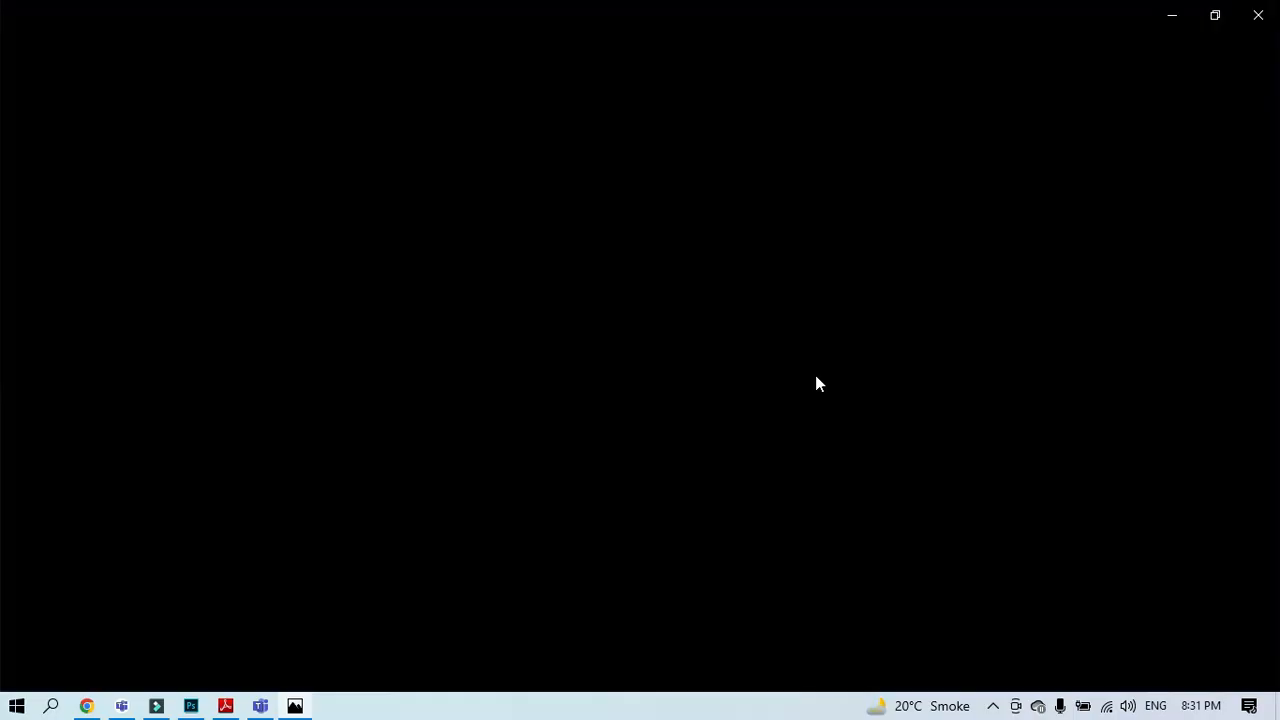
left_click(1258, 15)
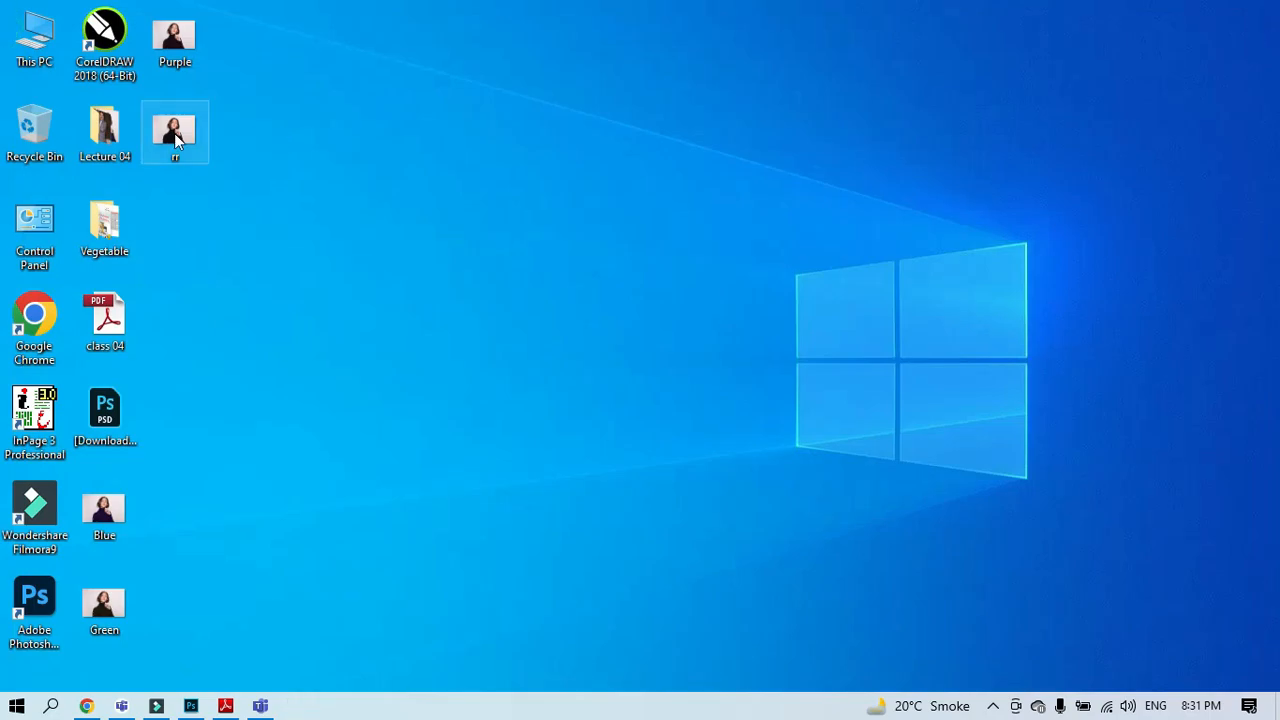
double_click(174, 133)
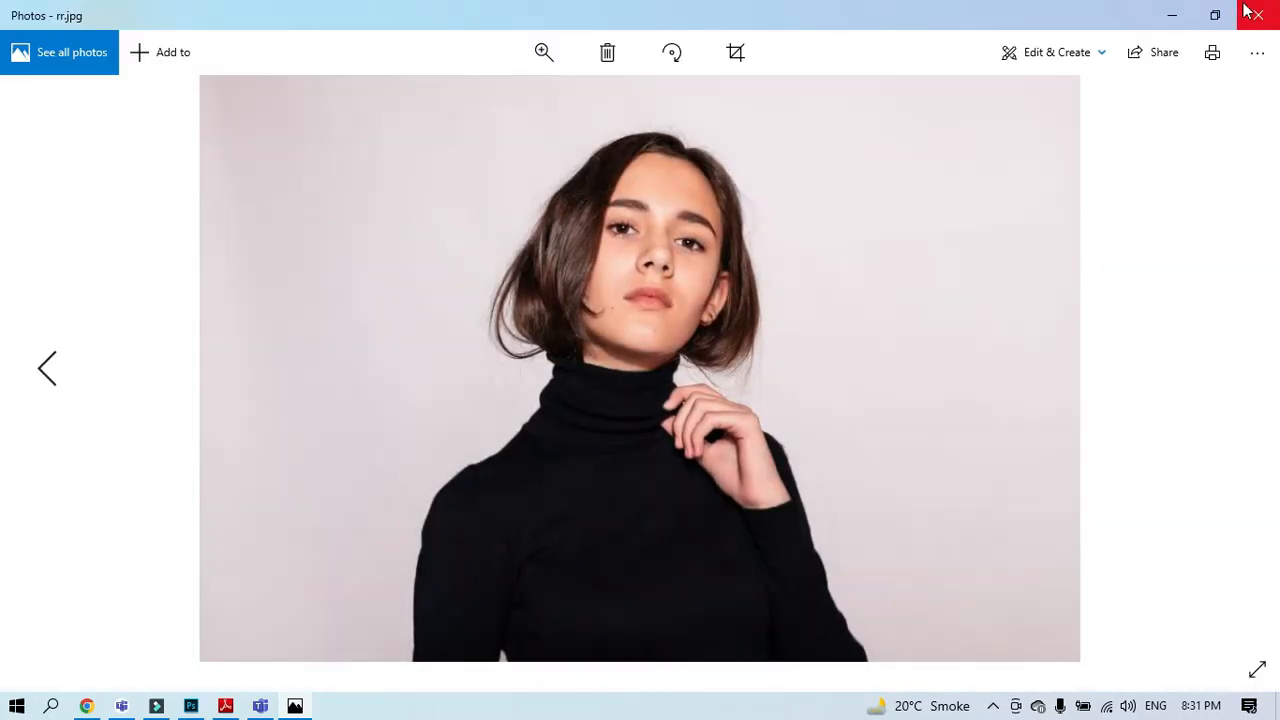
left_click(1247, 10)
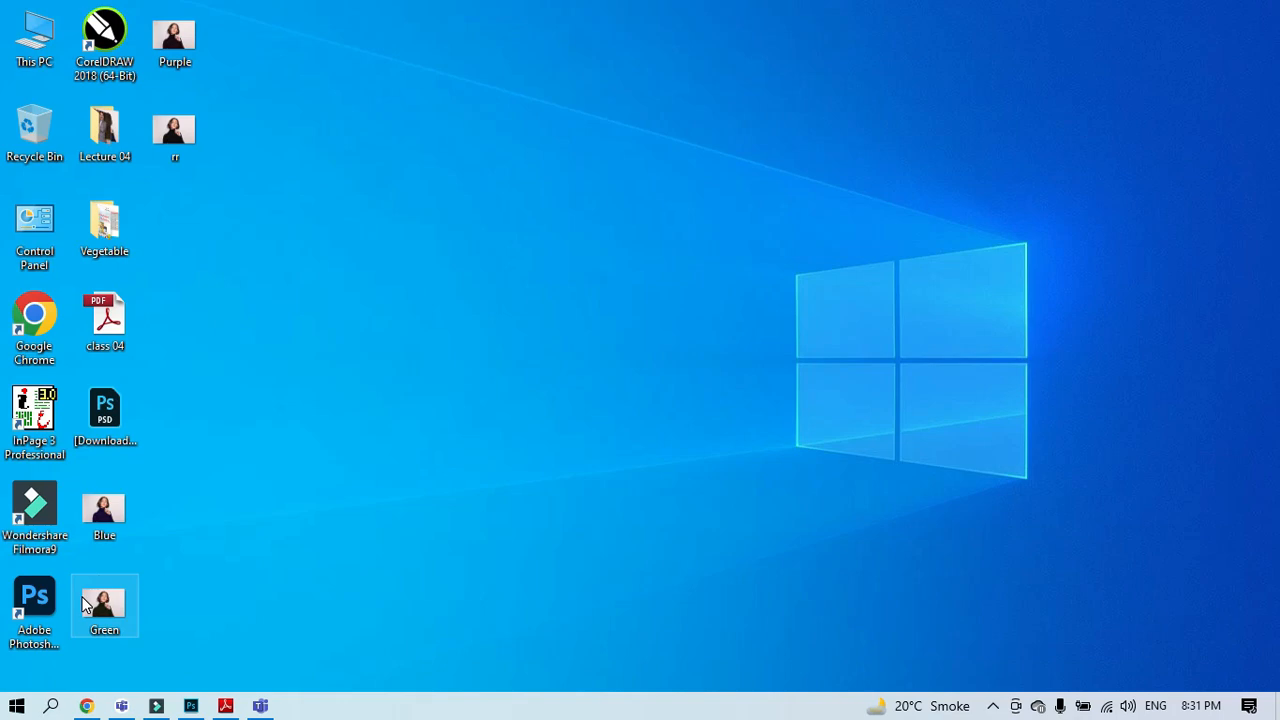
left_click_drag(297, 9, 156, 187)
left_click_drag(145, 494, 100, 619)
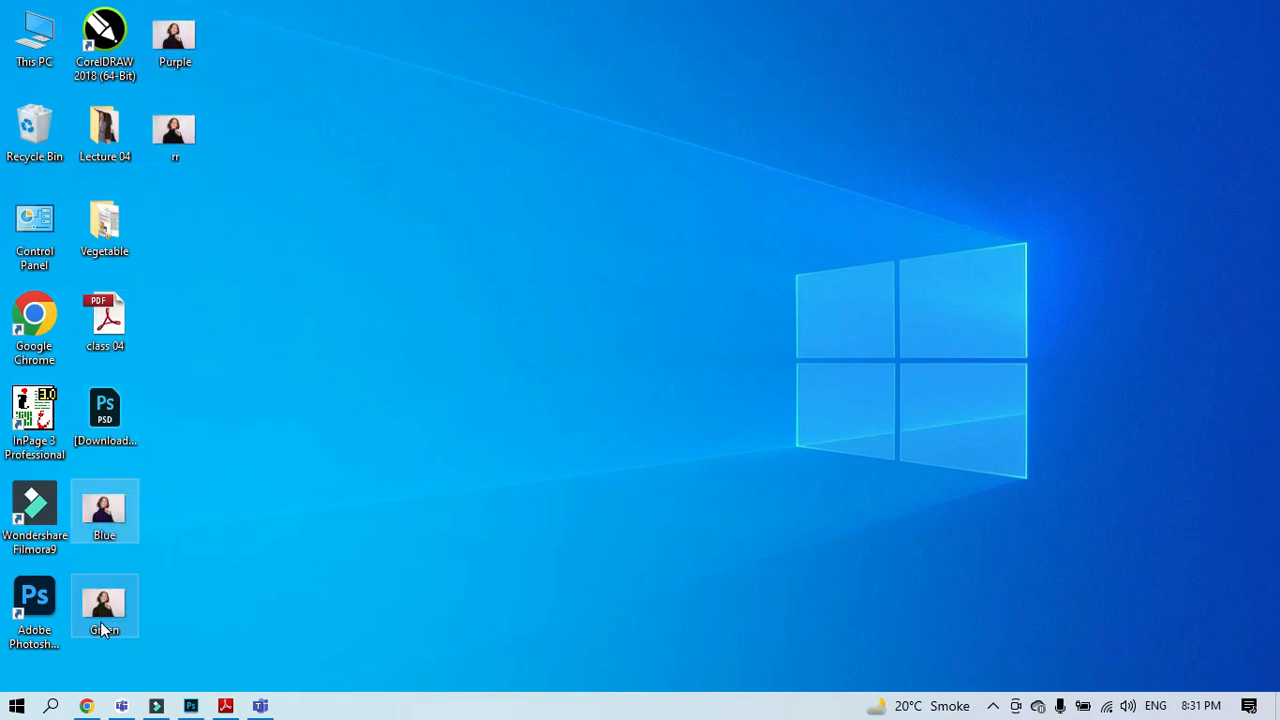
left_click(197, 446)
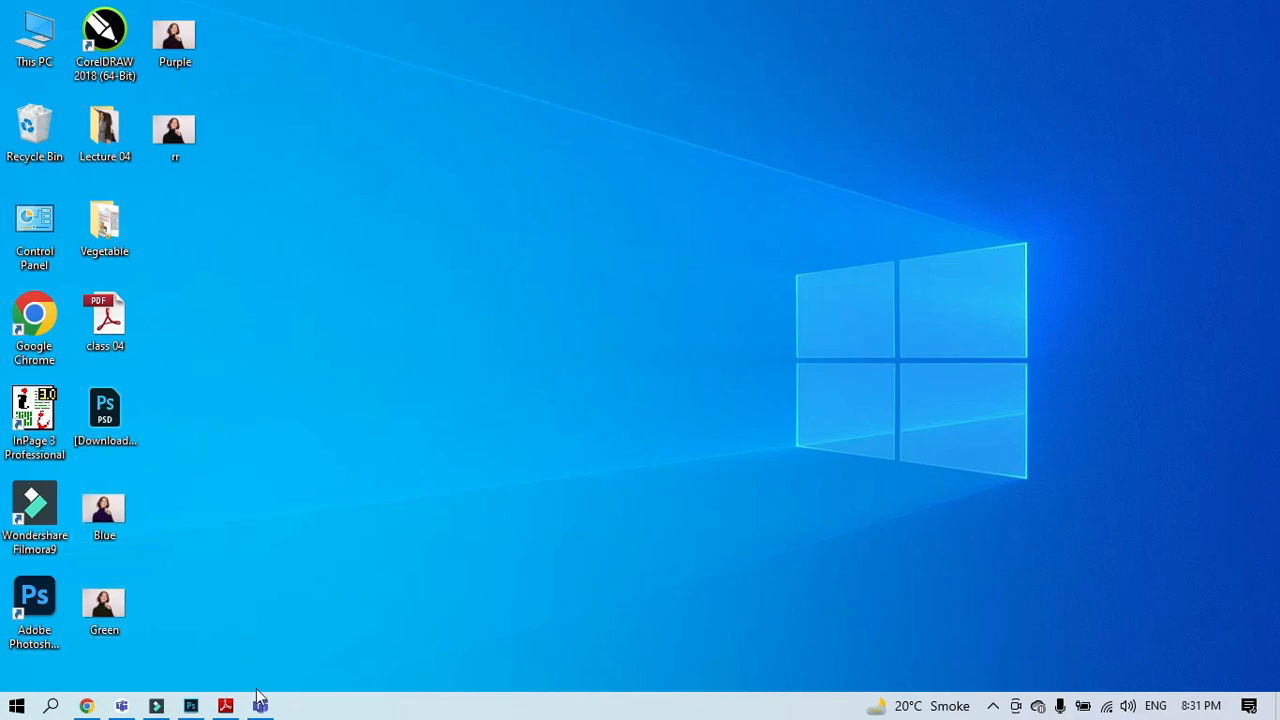
Step: Switch to class 04.pdf in Adobe Reader, view the Save Selection topic on page 6, and minimize the window
left_click(228, 706)
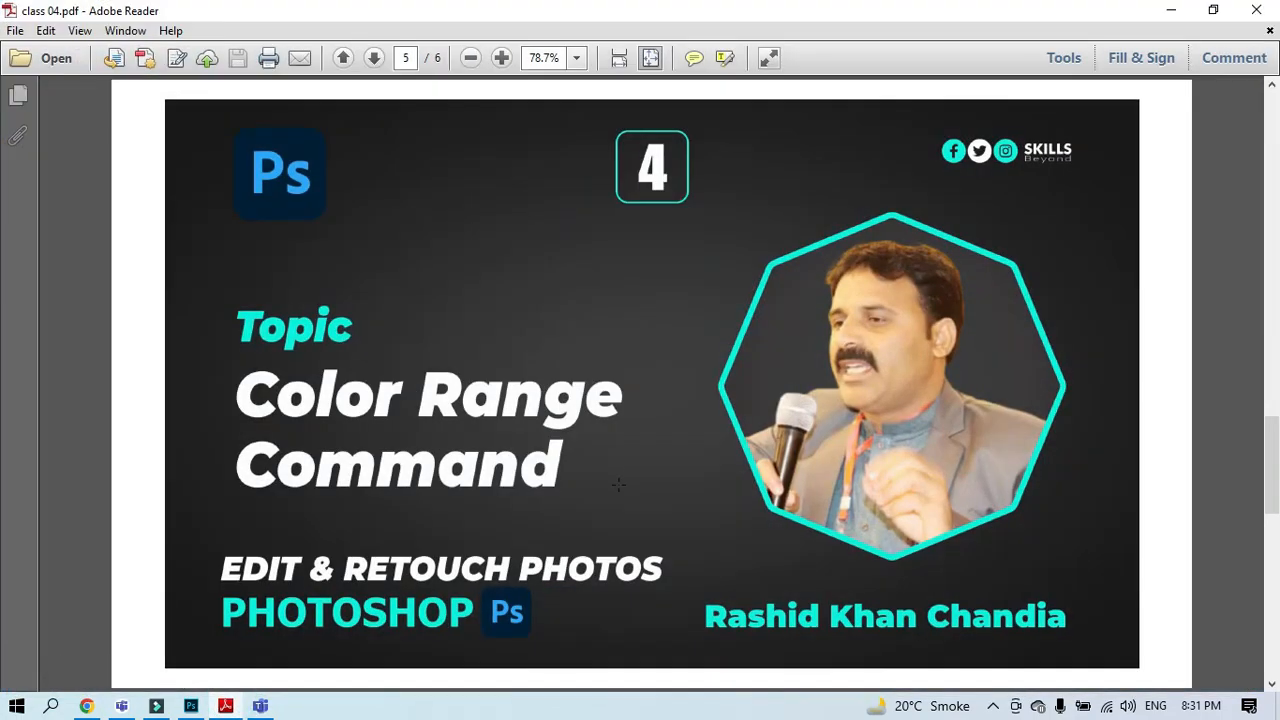
scroll(619, 485, "down", 1)
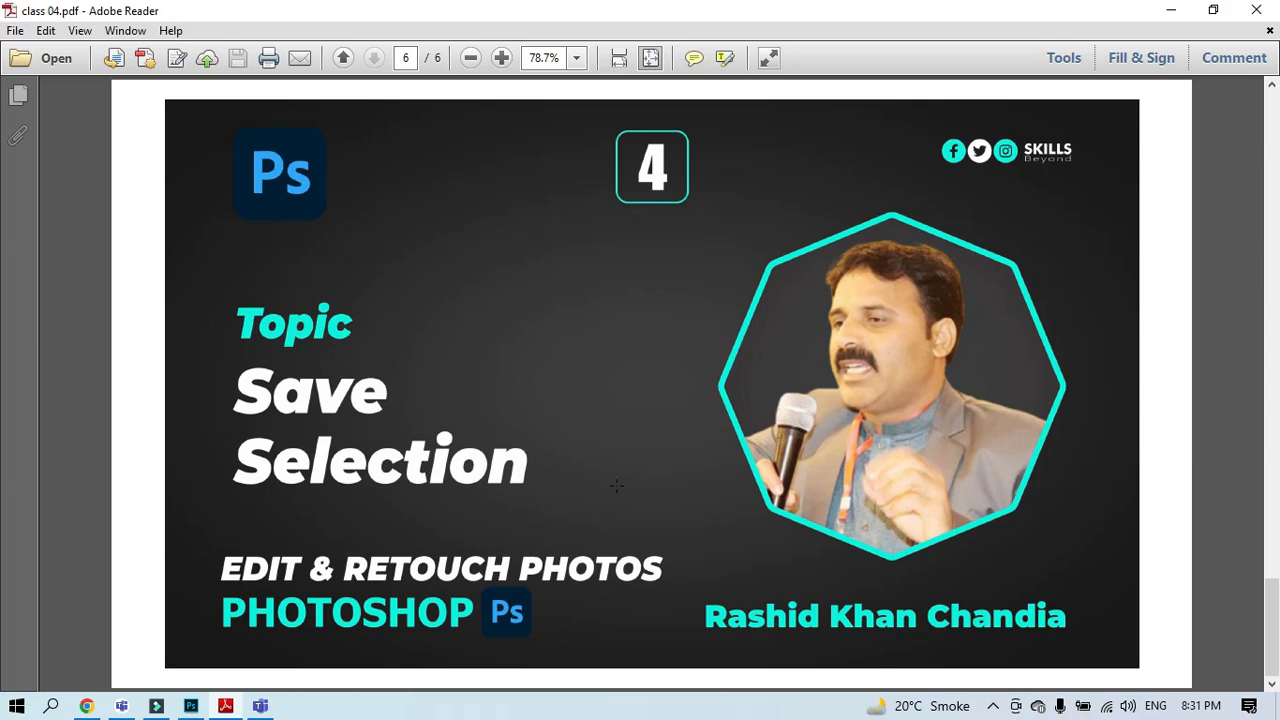
left_click(1208, 10)
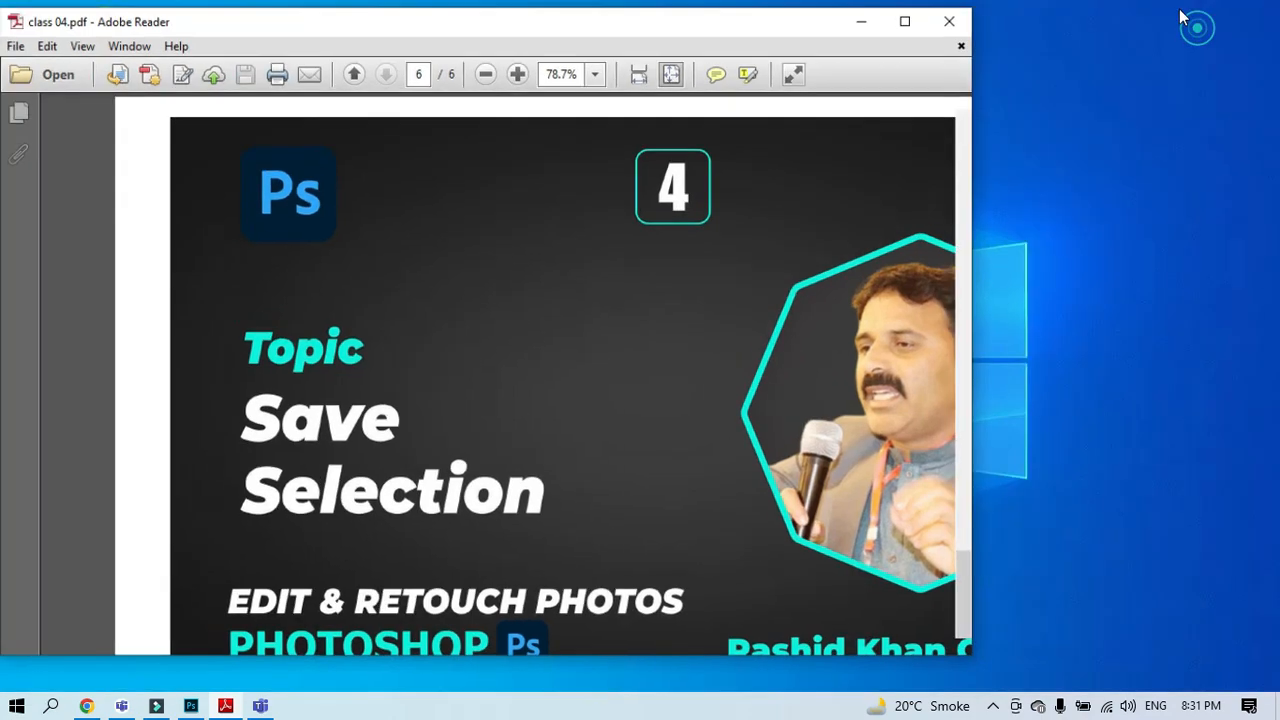
left_click(912, 42)
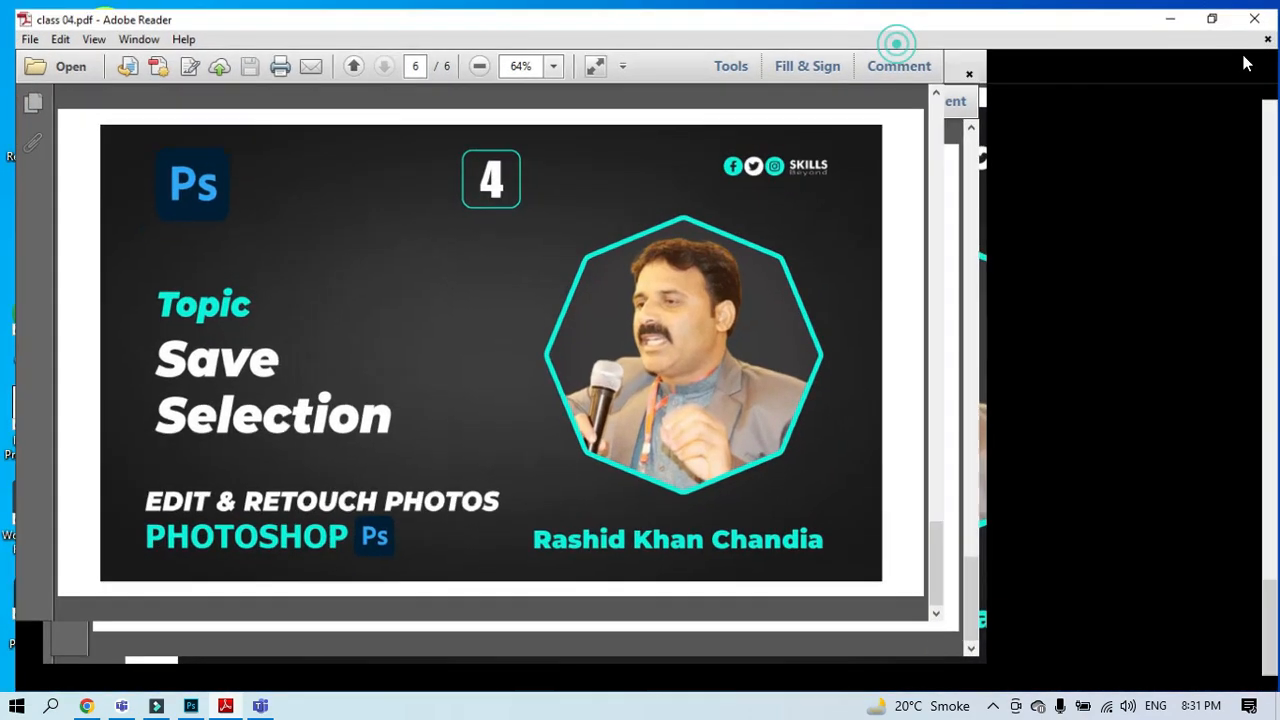
left_click(1165, 12)
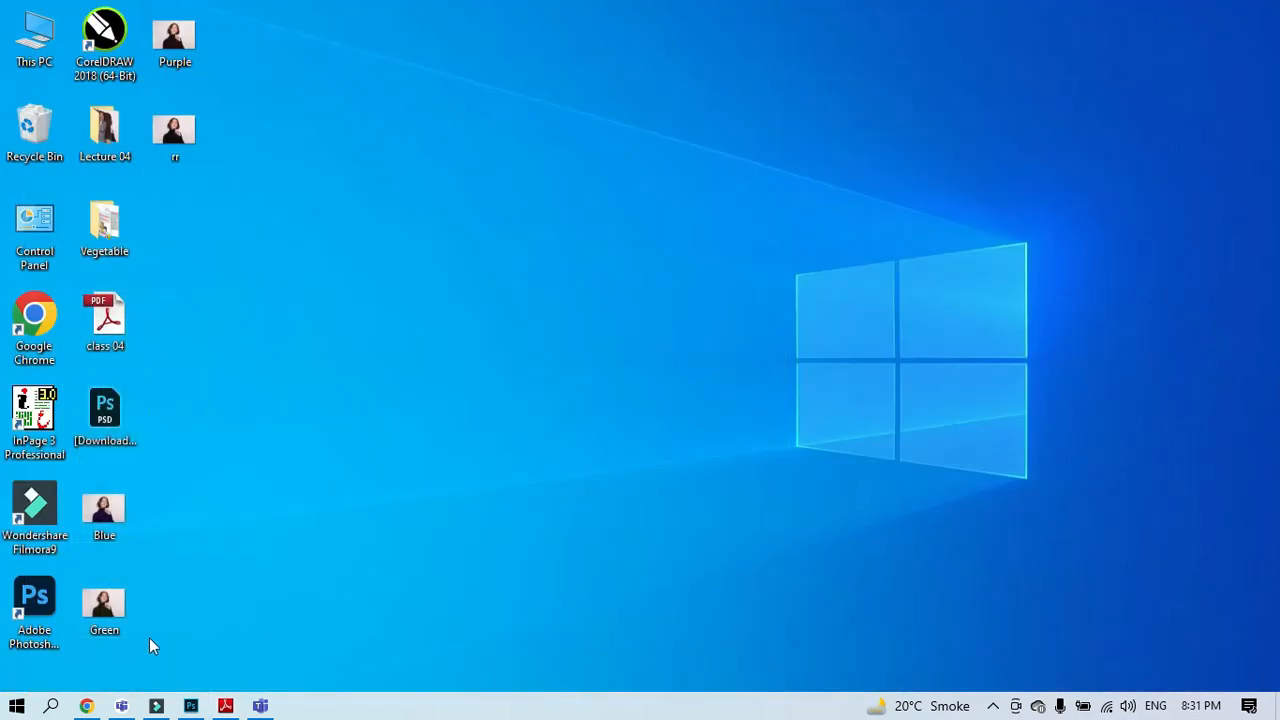
Step: Delete the Blue, Green, Purple and rr images from the desktop, and close the portrait document in Photoshop
right_click(380, 300)
left_click(400, 356)
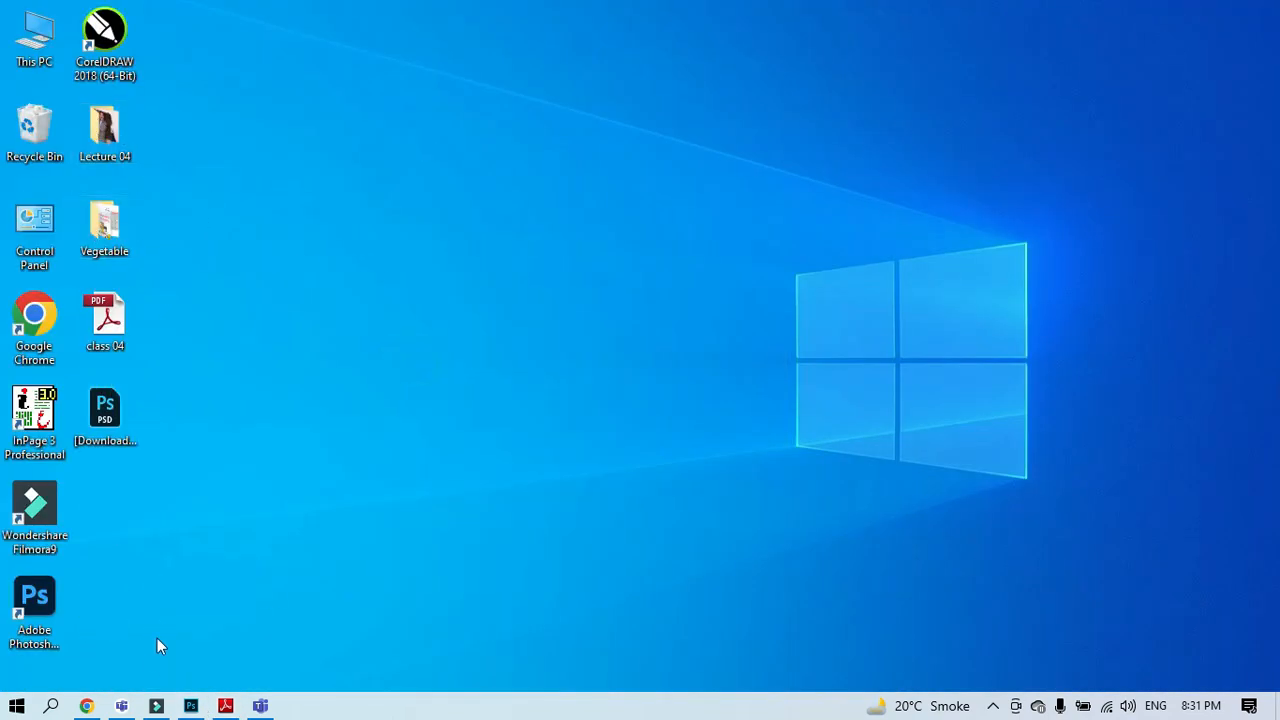
left_click(191, 706)
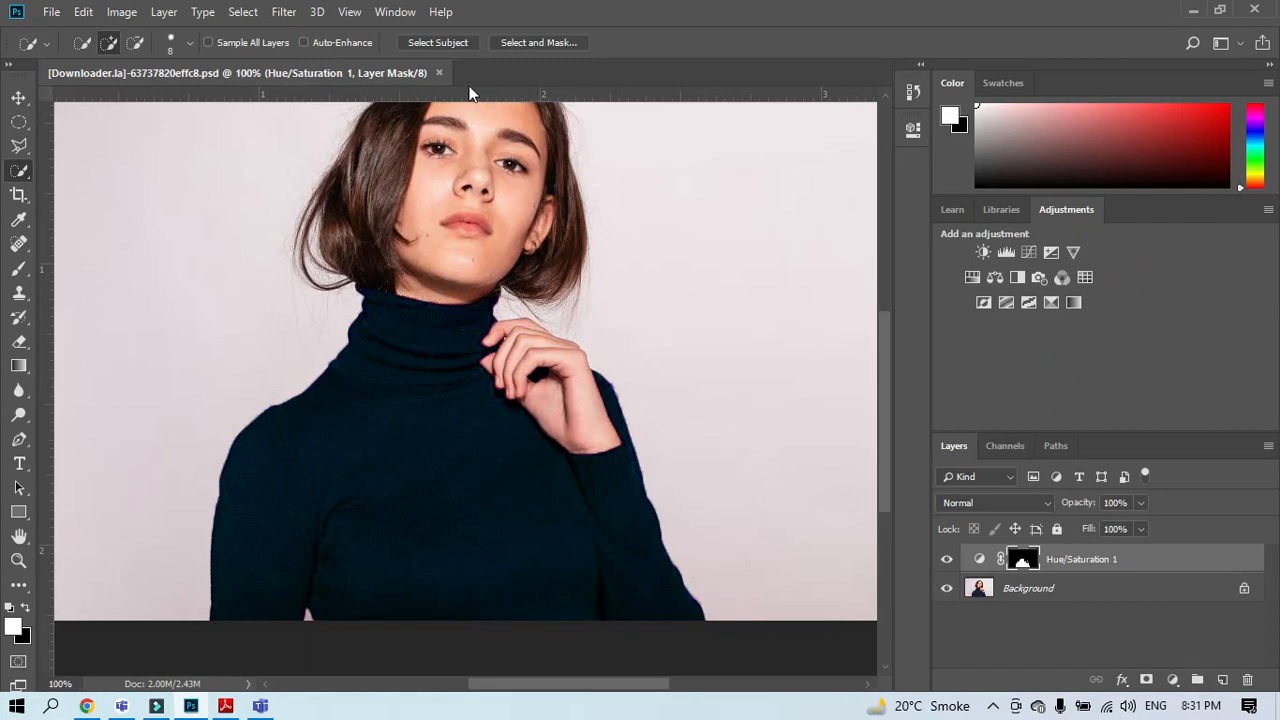
left_click(438, 72)
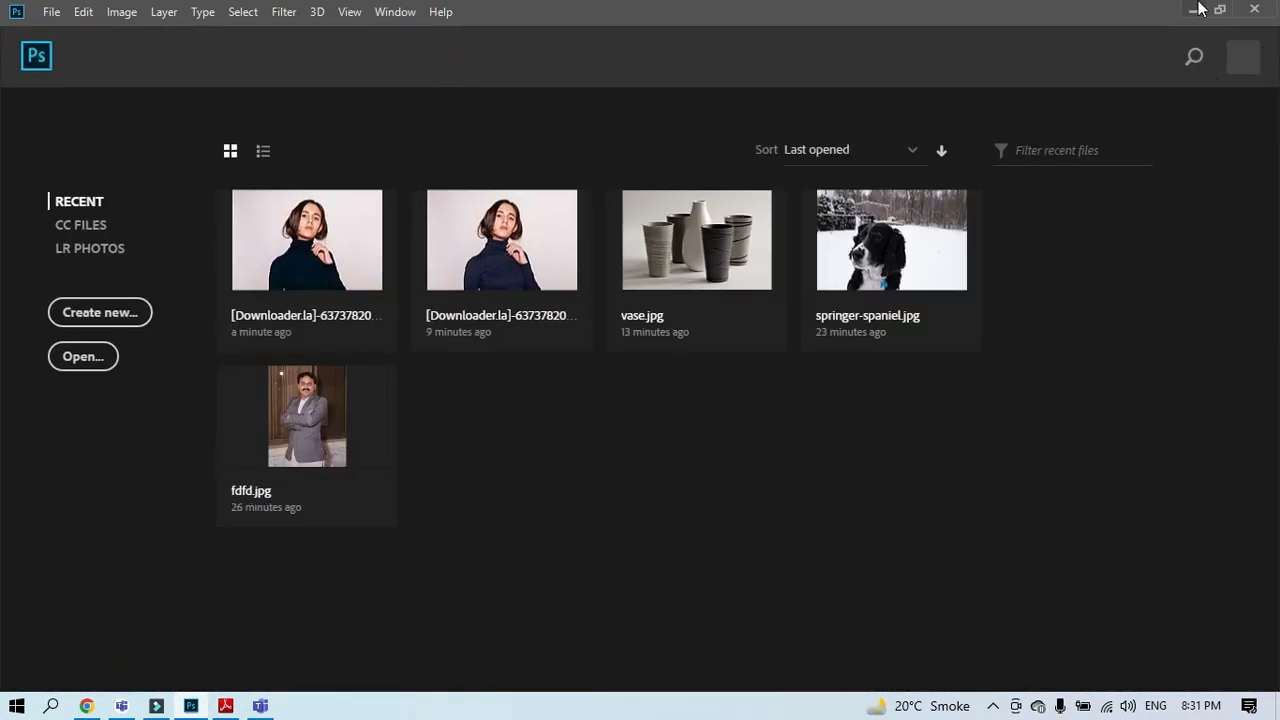
Step: Open the save_selection image from the desktop's Lecture 04 folder in Photoshop
left_click(1196, 9)
double_click(104, 128)
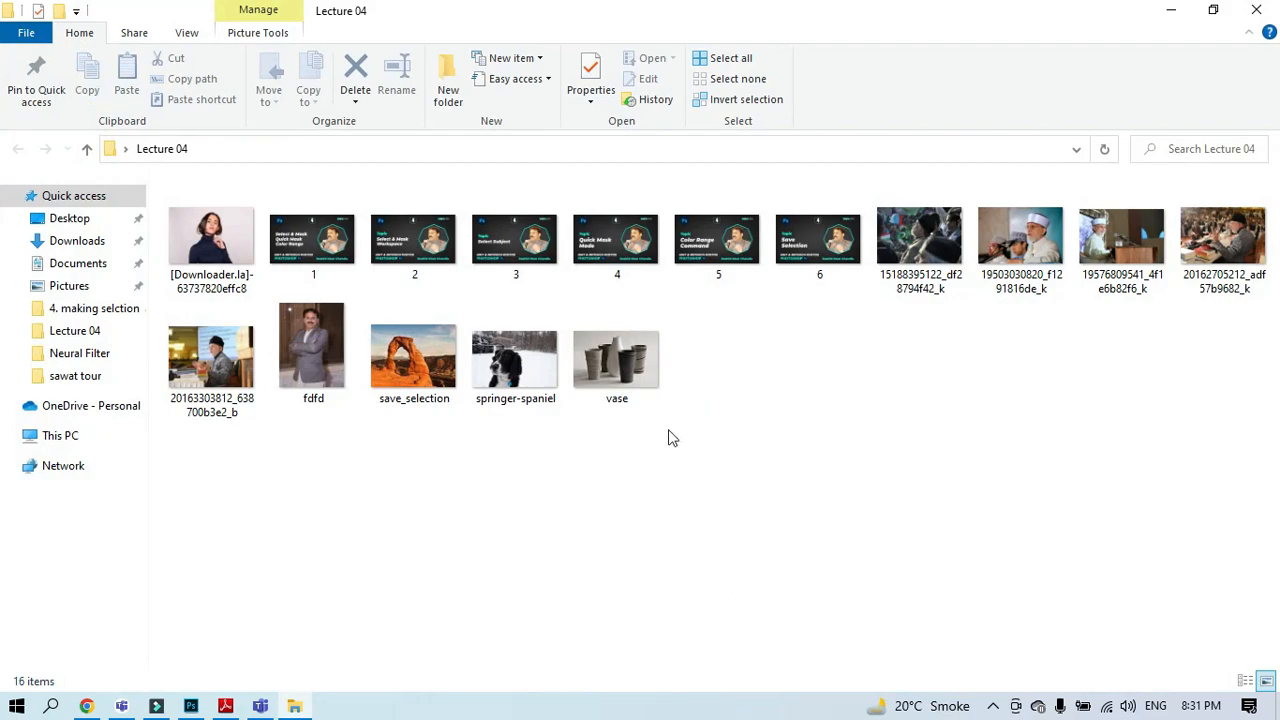
left_click_drag(414, 360, 487, 457)
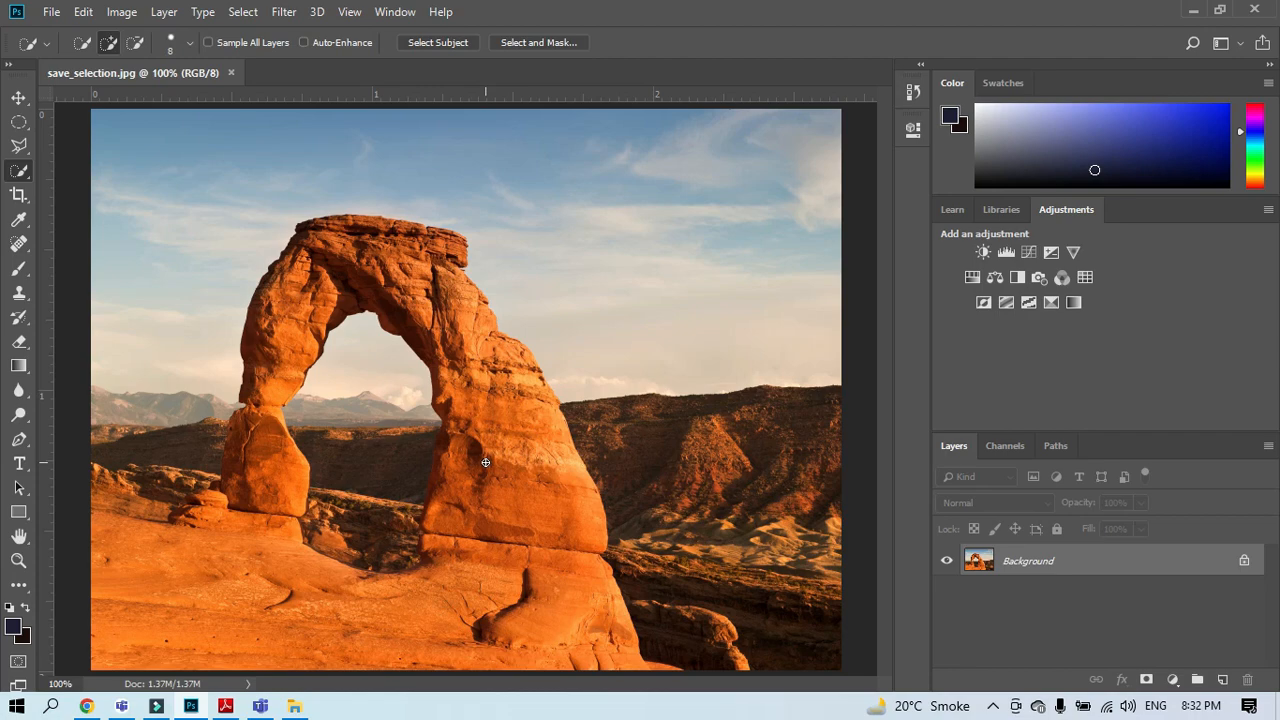
Step: Select the whole sky around the rock arch with the Quick Selection tool
right_click(20, 172)
left_click(78, 172)
left_click_drag(171, 376, 203, 231)
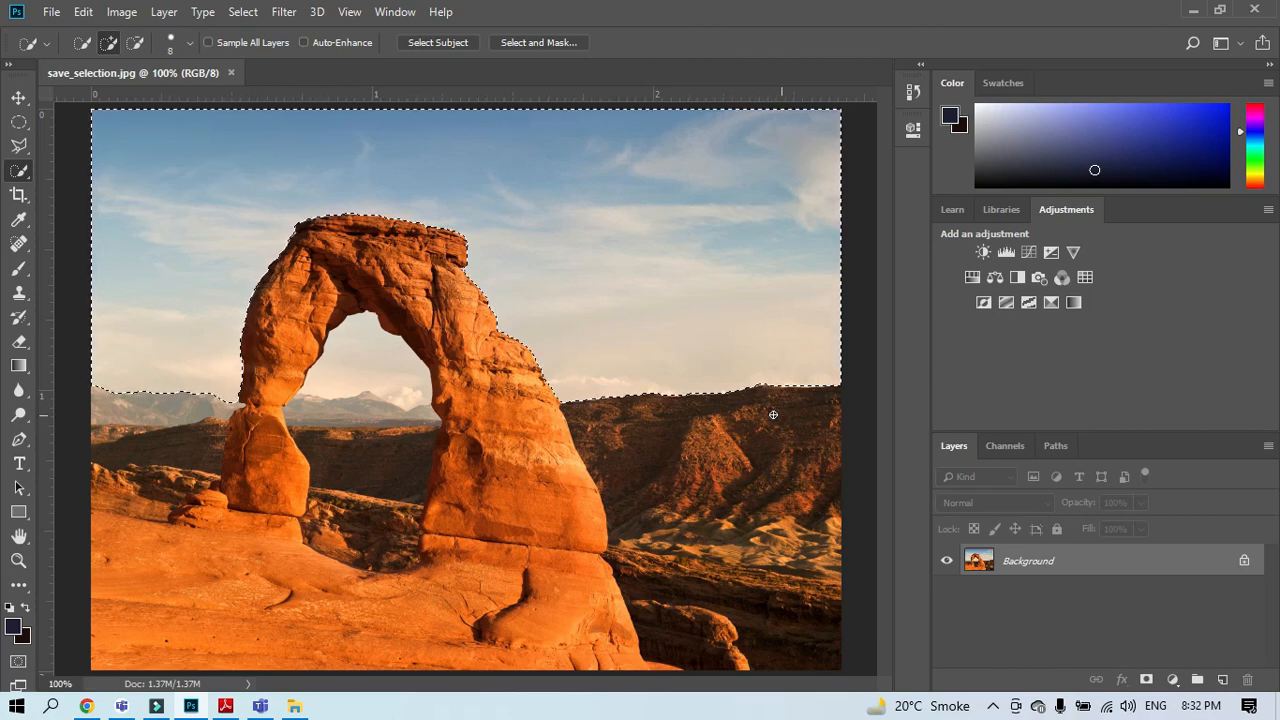
Step: Look at the image's color channels, and save the sky selection as a new channel named Sky
left_click(1008, 446)
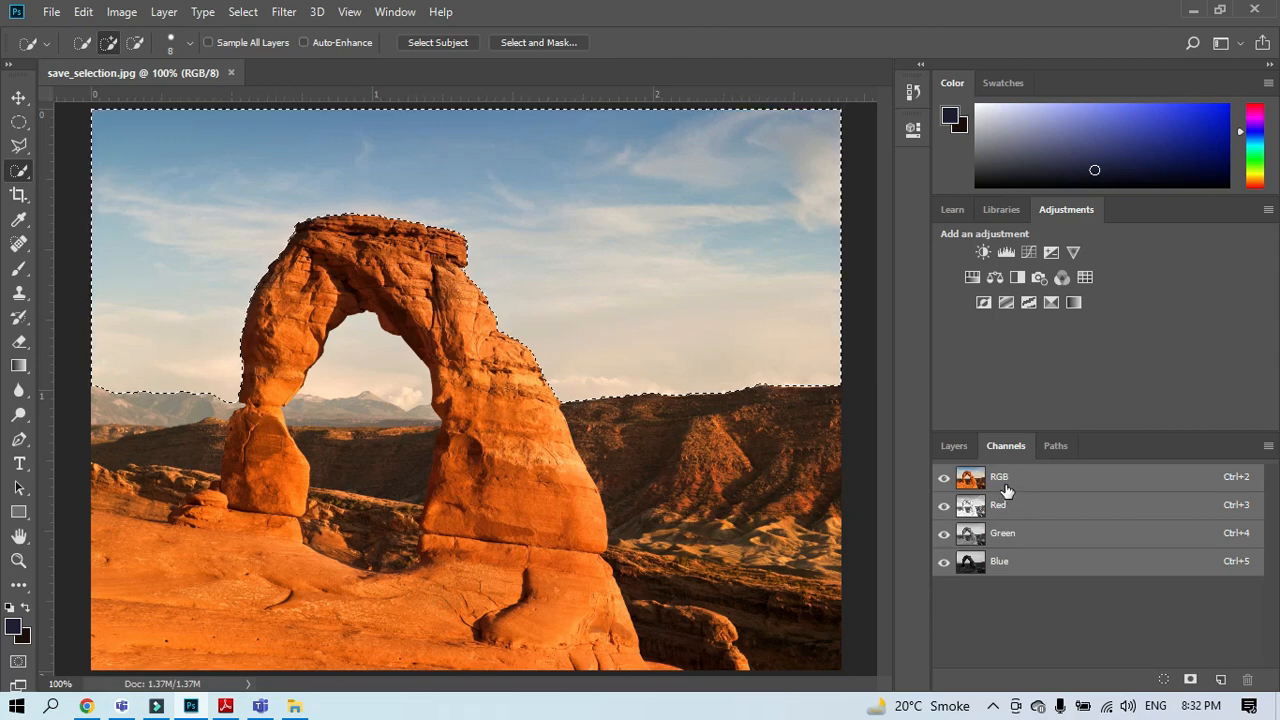
left_click(1005, 485)
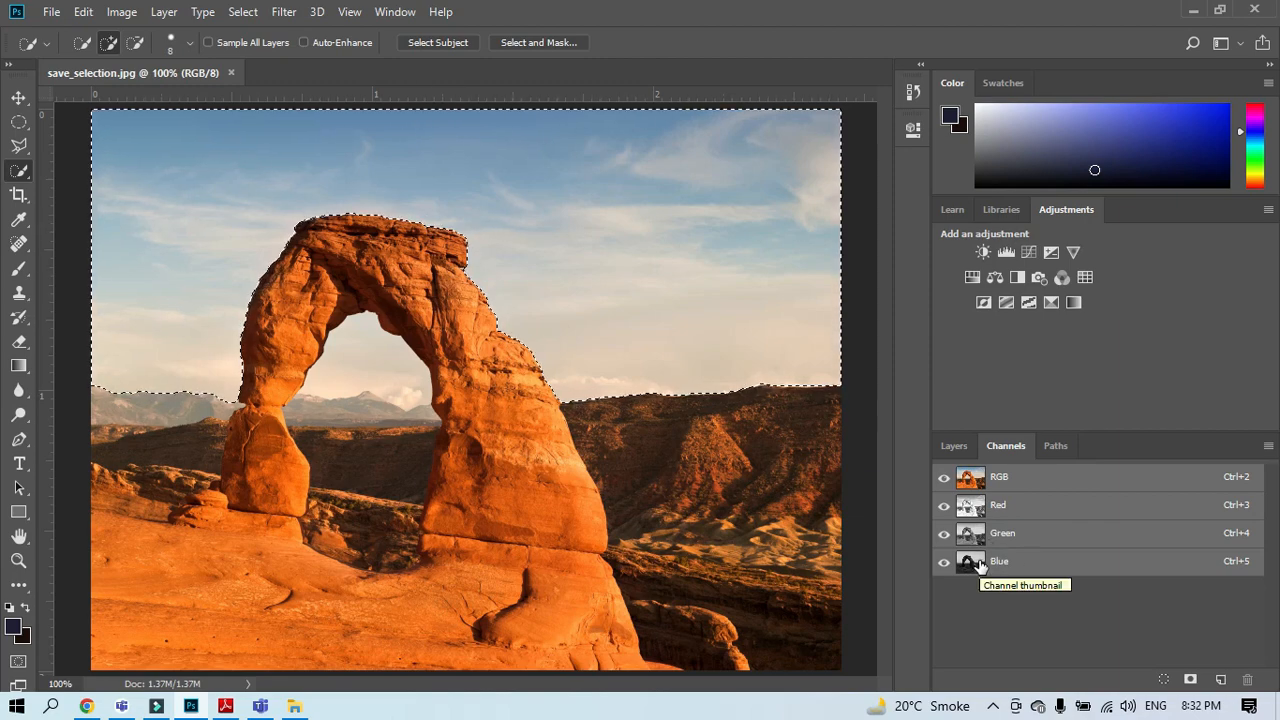
left_click(243, 12)
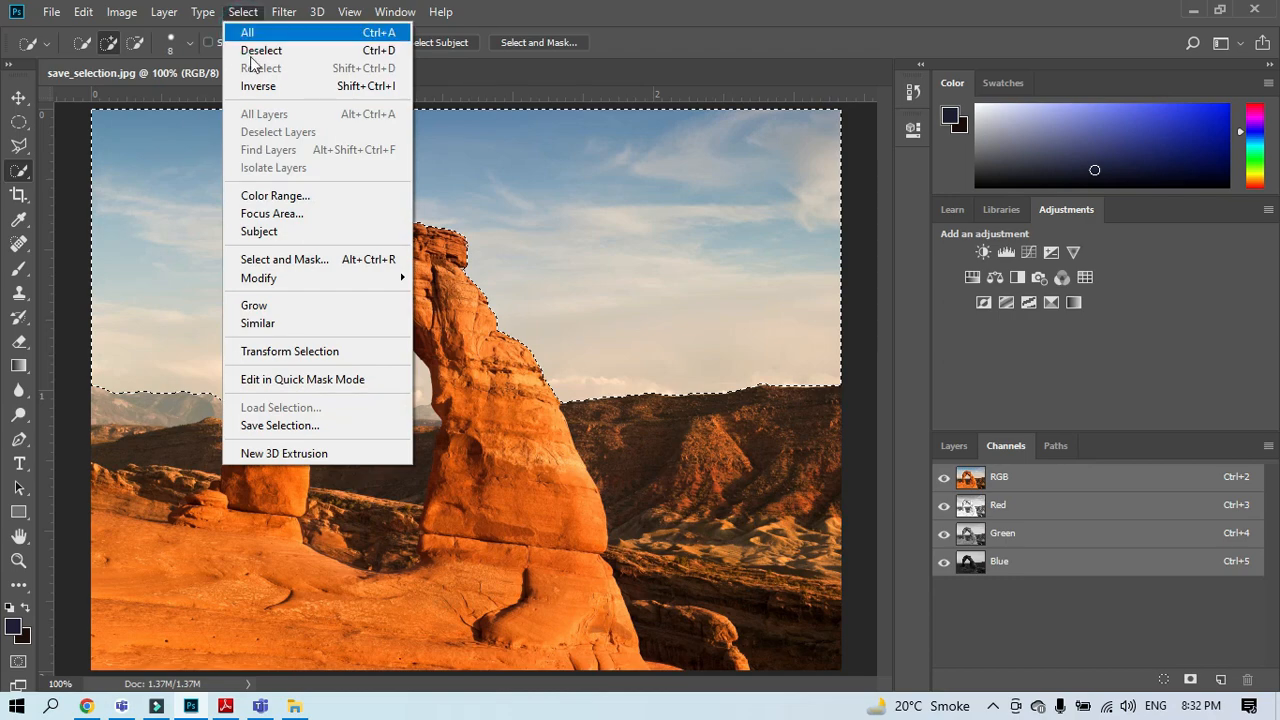
left_click(304, 425)
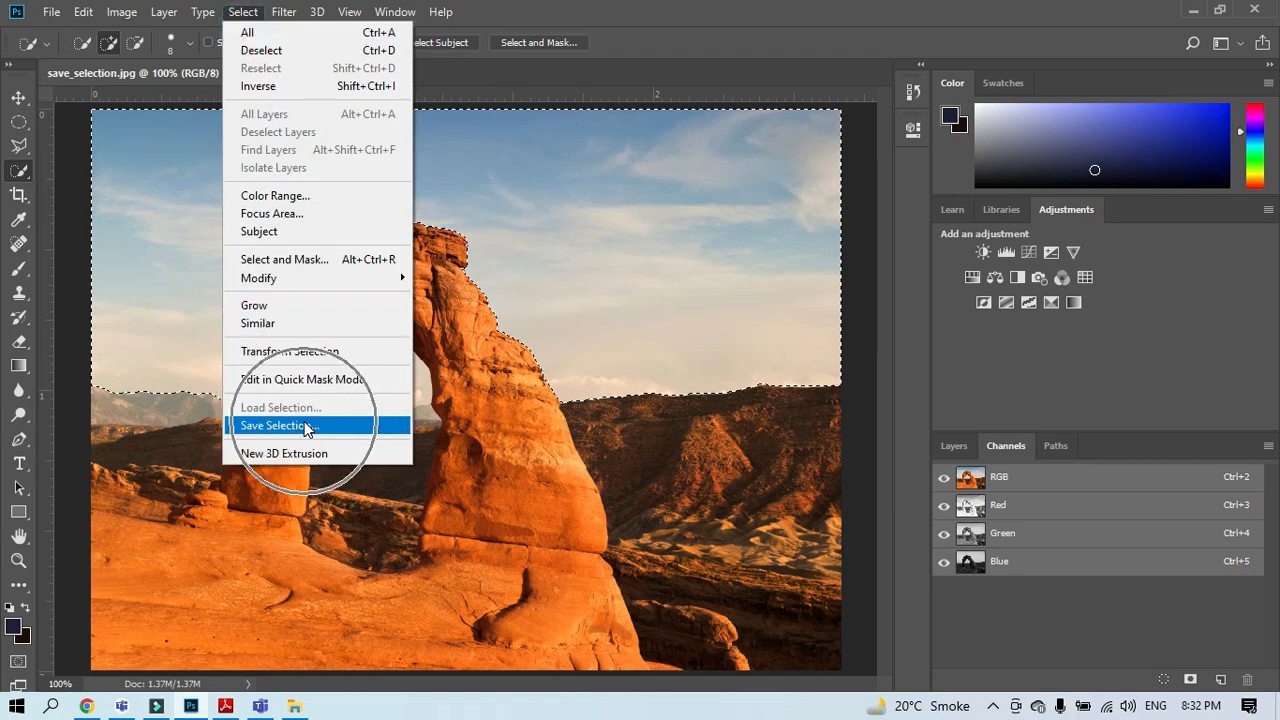
left_click(950, 447)
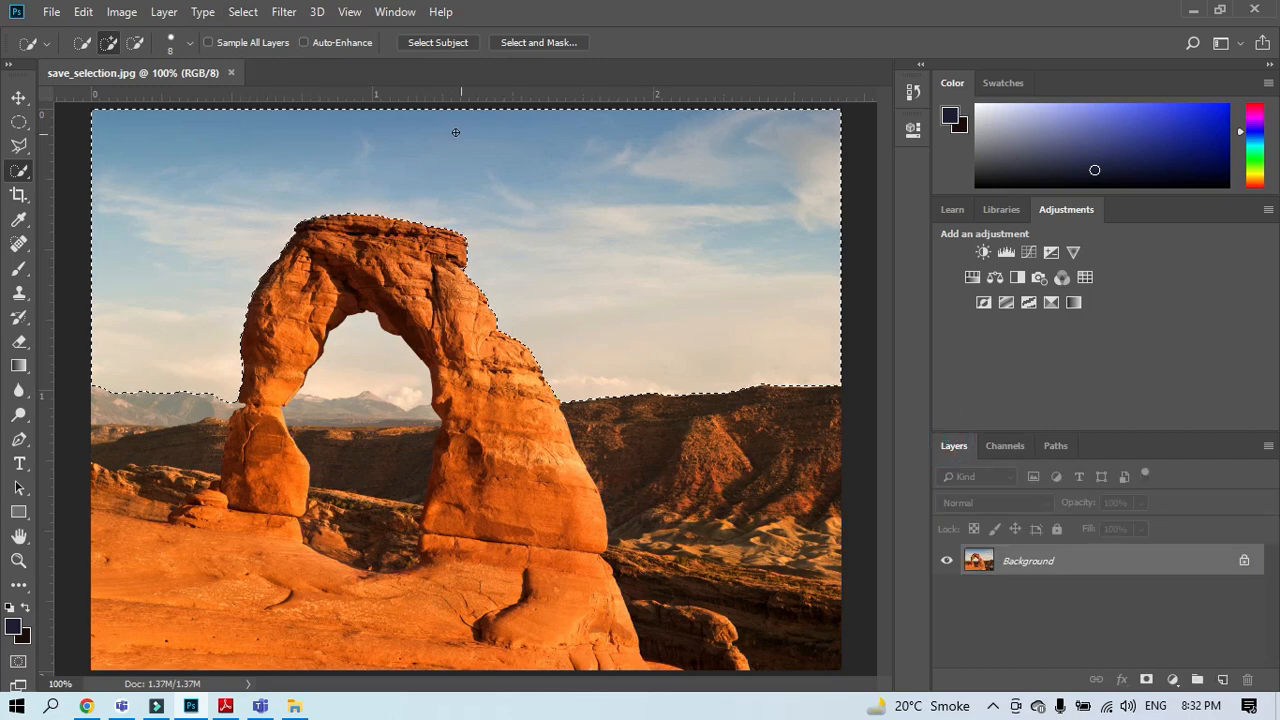
left_click(243, 12)
left_click(316, 428)
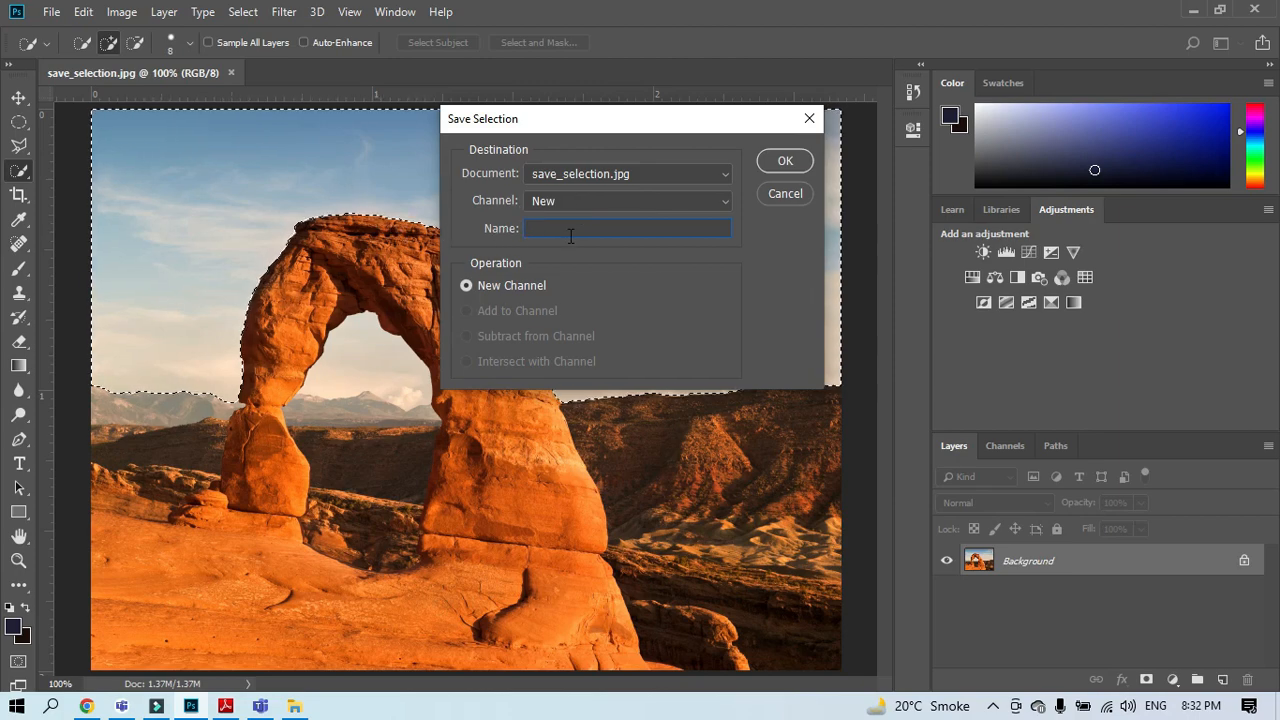
type("Sky")
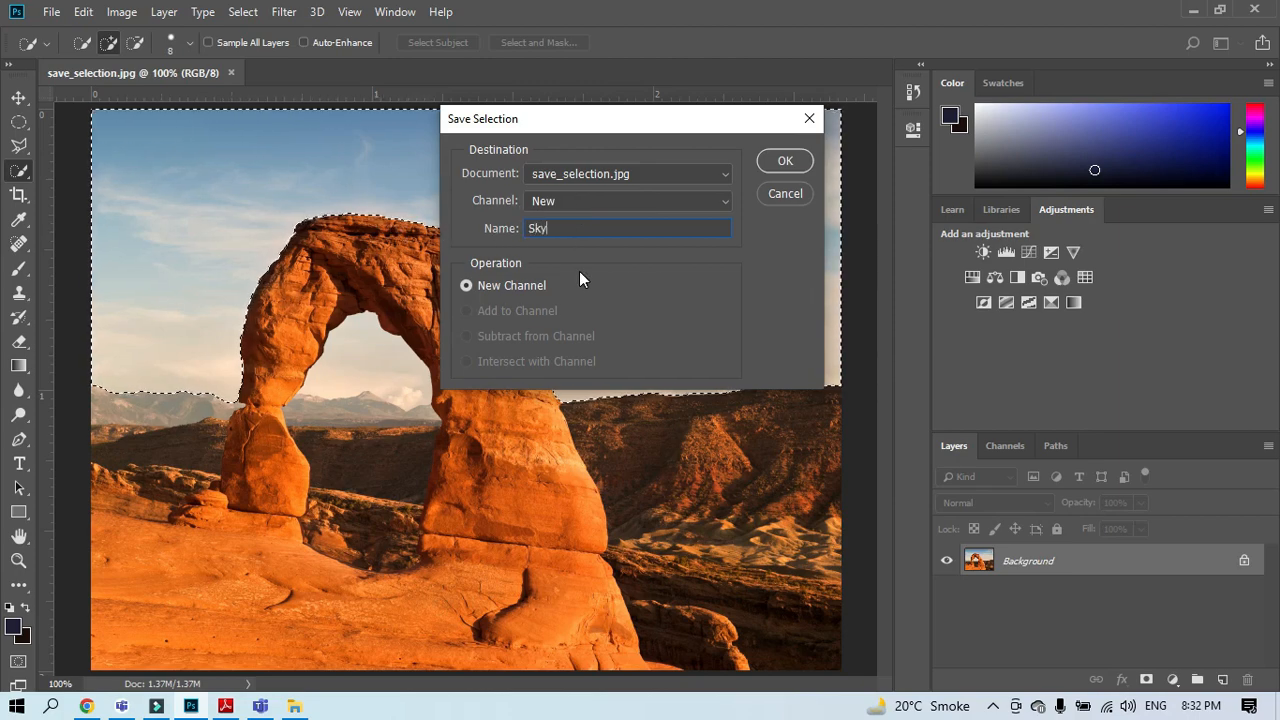
left_click(782, 161)
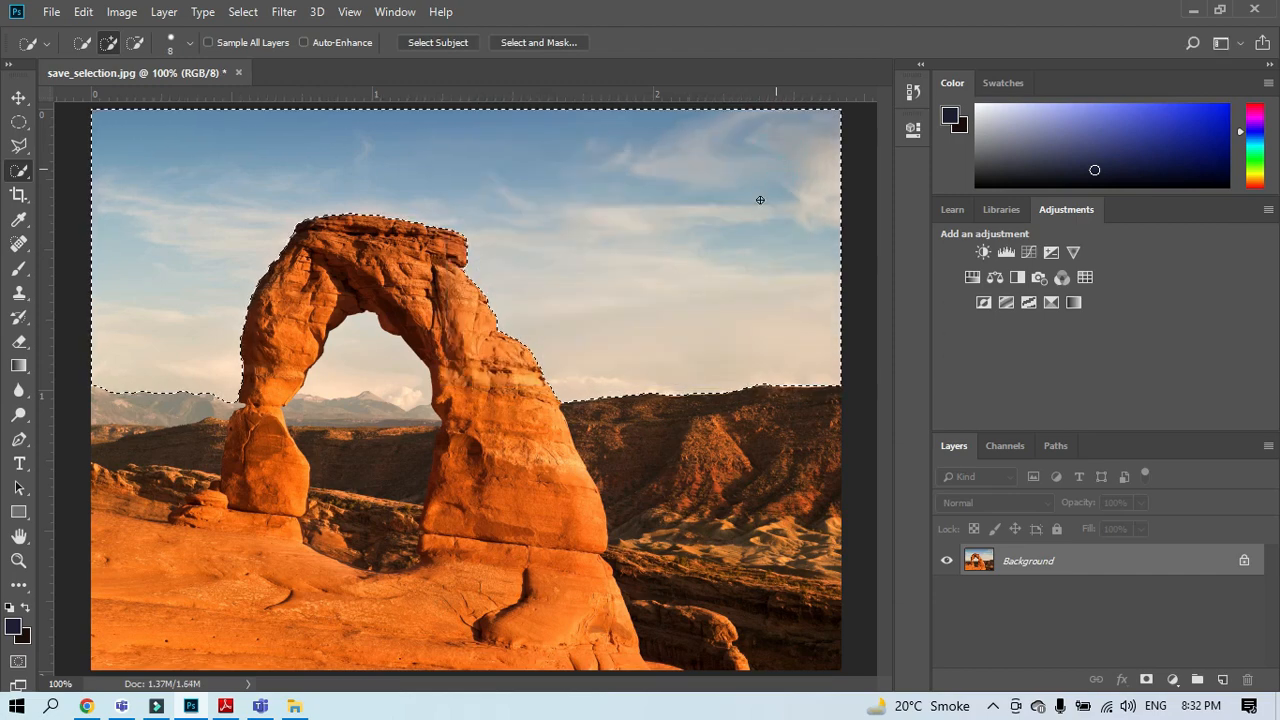
Step: Check the saved Sky selection among the channels, and deselect the sky
left_click(1005, 444)
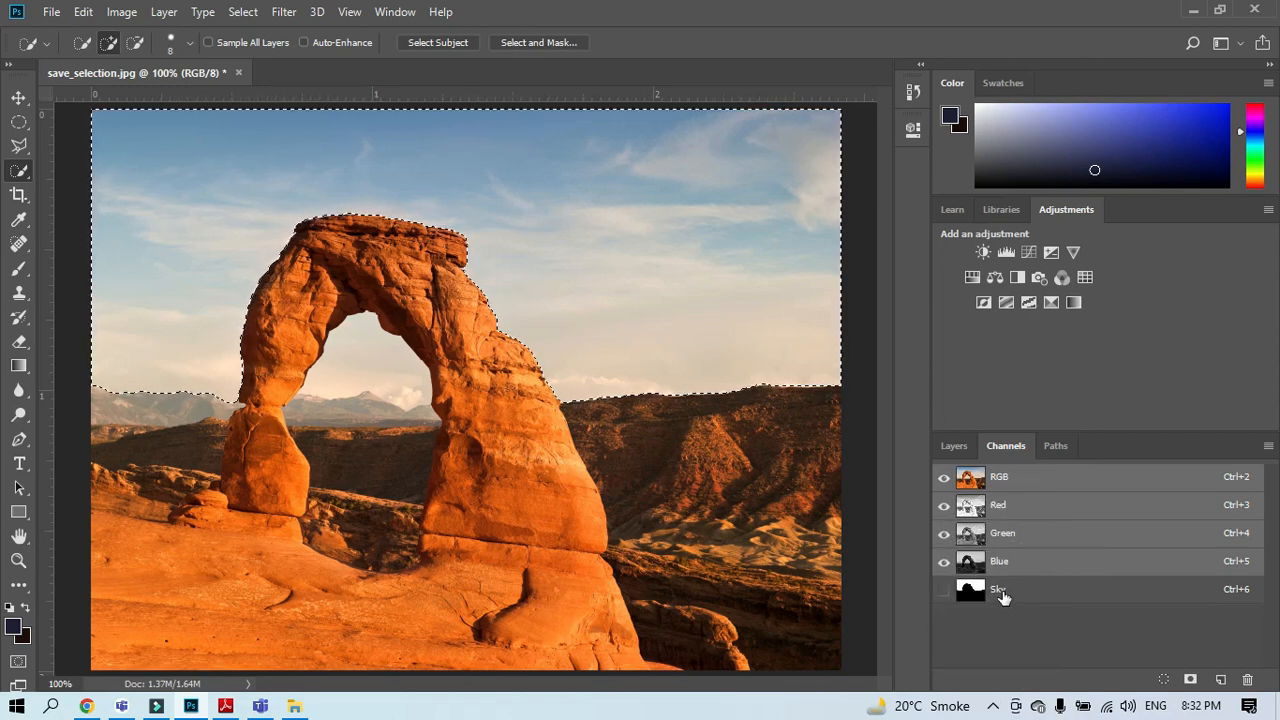
left_click(625, 249)
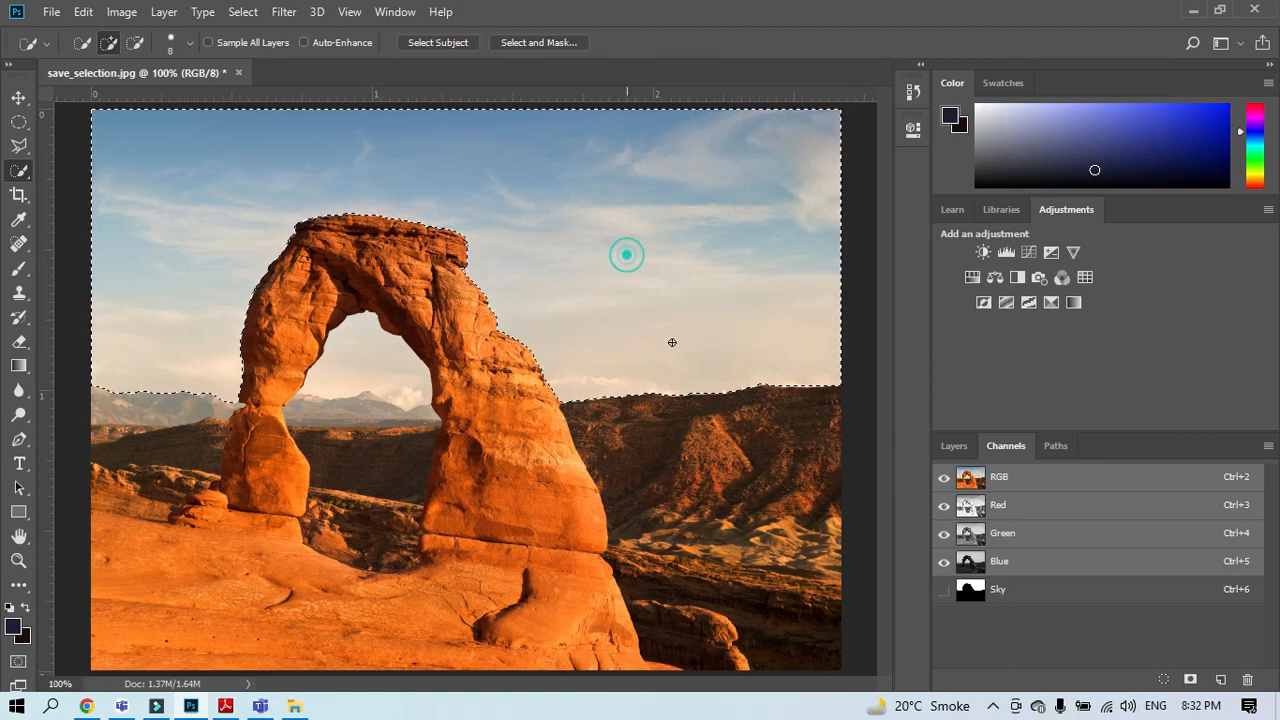
key("ctrl+d")
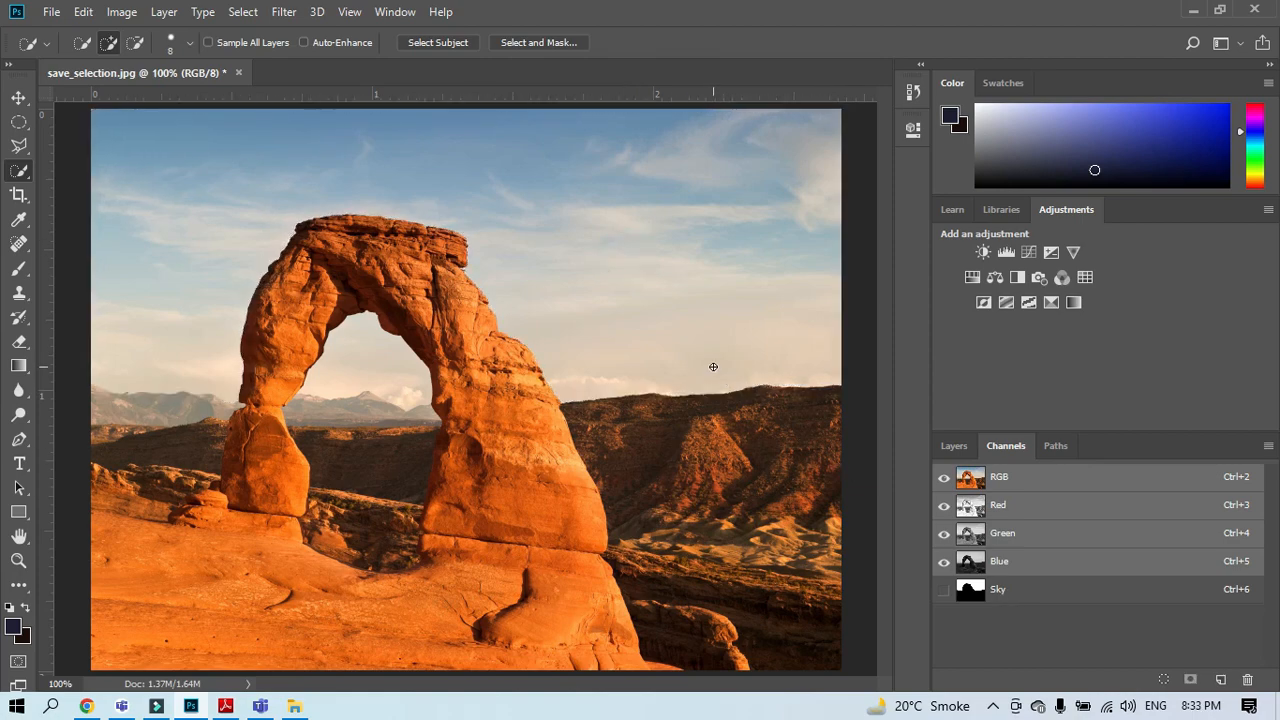
Step: Load the saved Sky selection inverted, as a new selection covering the arch and land
left_click(942, 446)
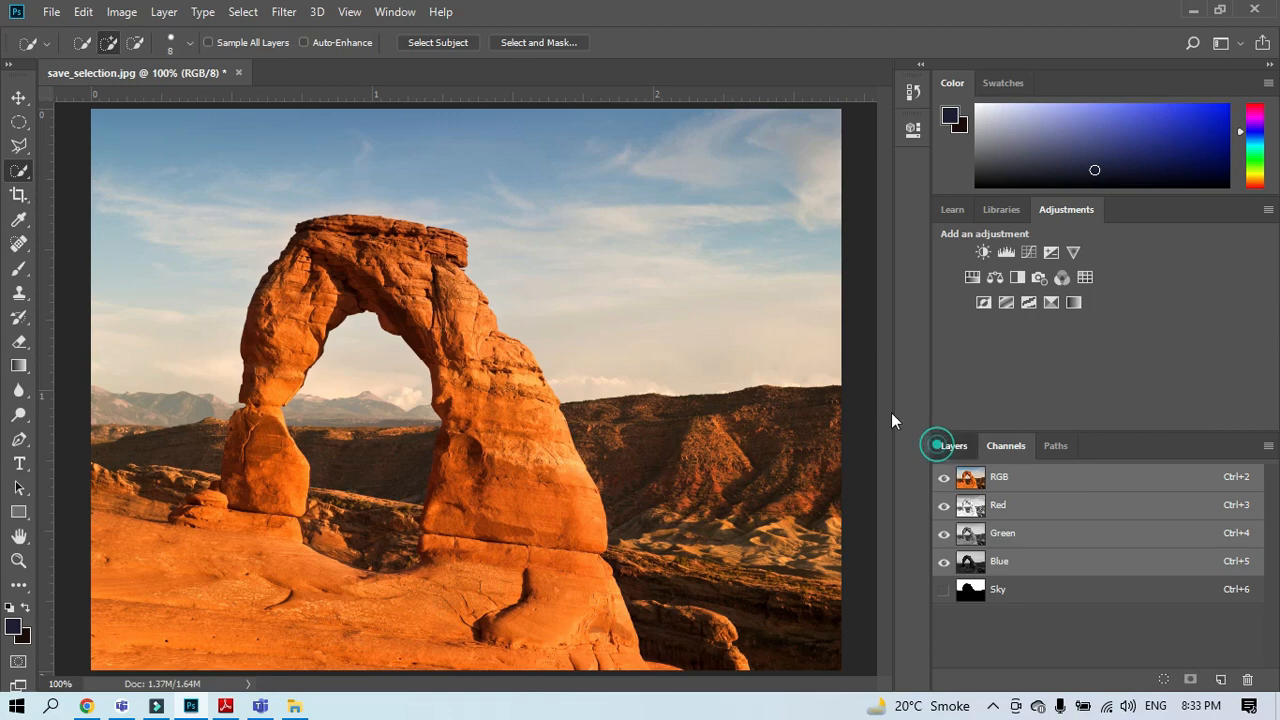
left_click(240, 12)
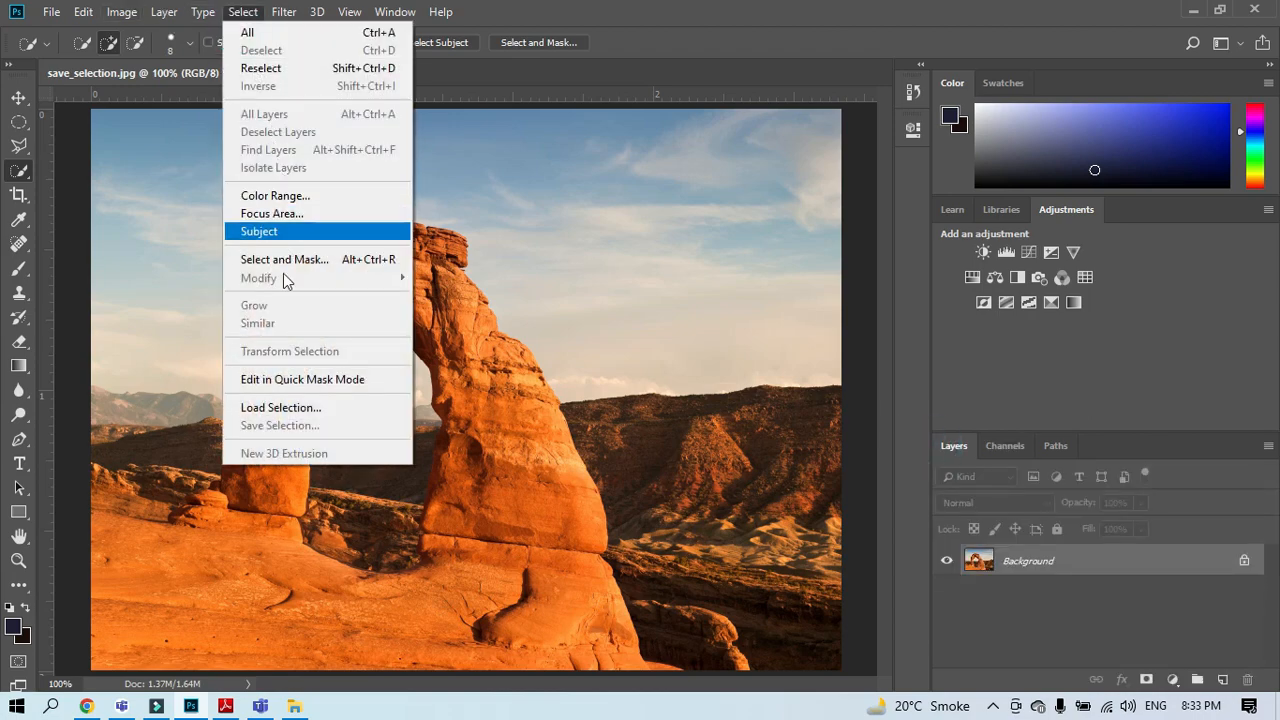
left_click(274, 407)
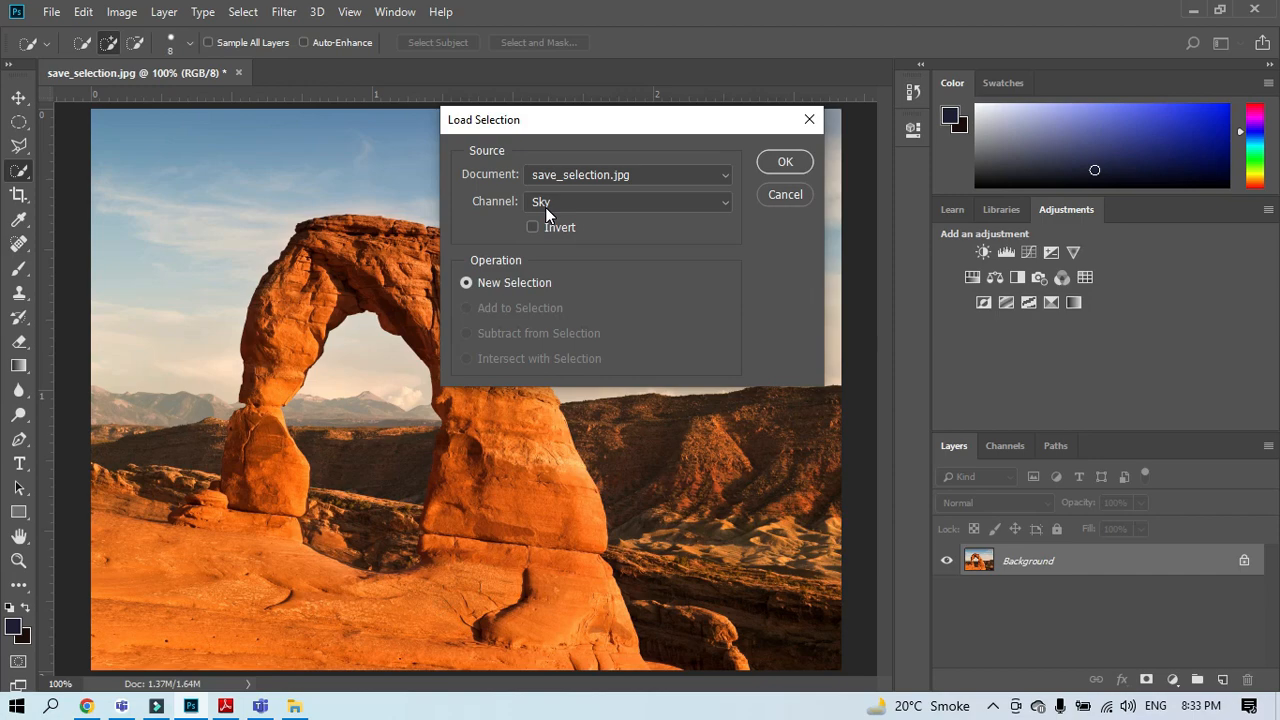
left_click(531, 228)
left_click(799, 168)
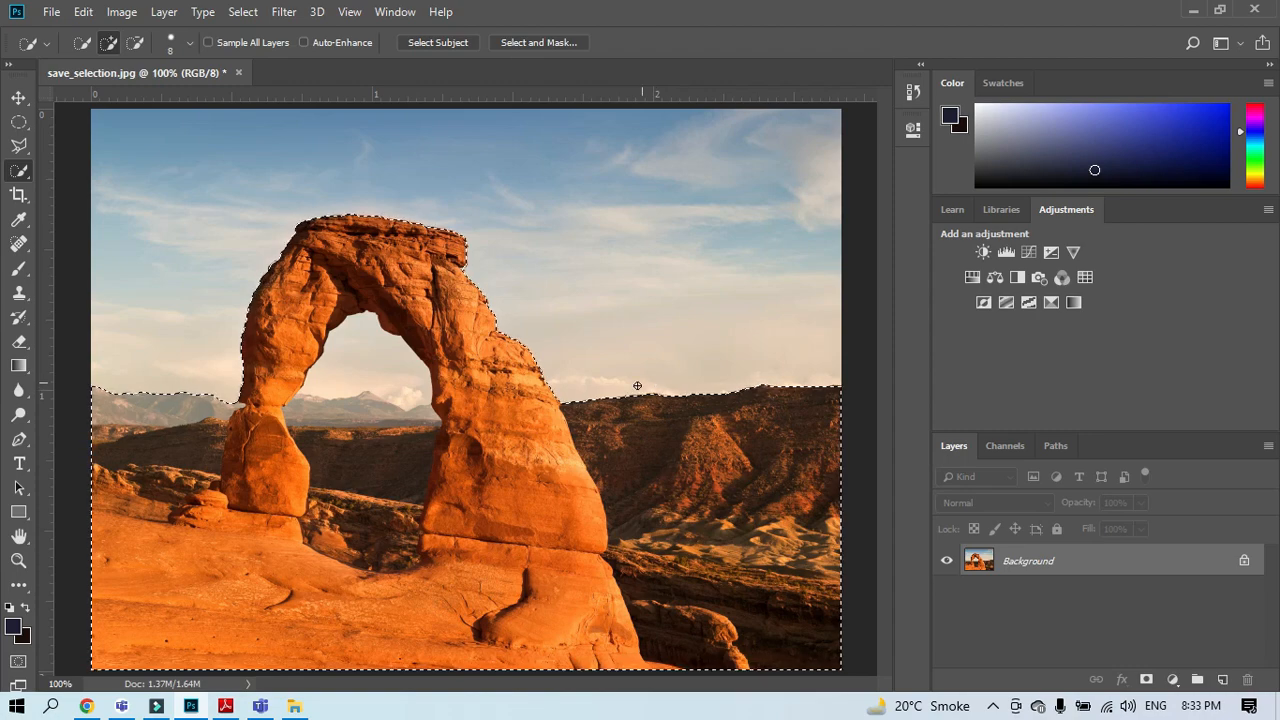
Step: Save the inverted selection as a new channel named Mountin, then deselect and show the channels
left_click(243, 12)
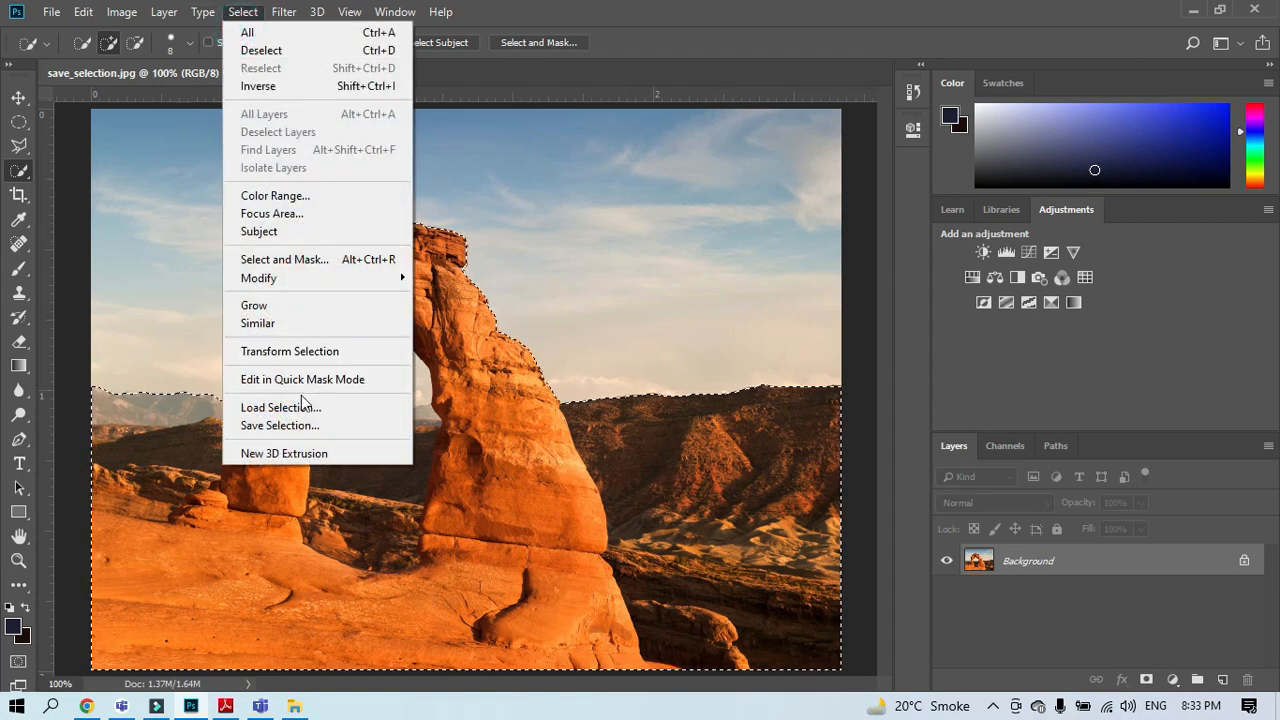
left_click(294, 426)
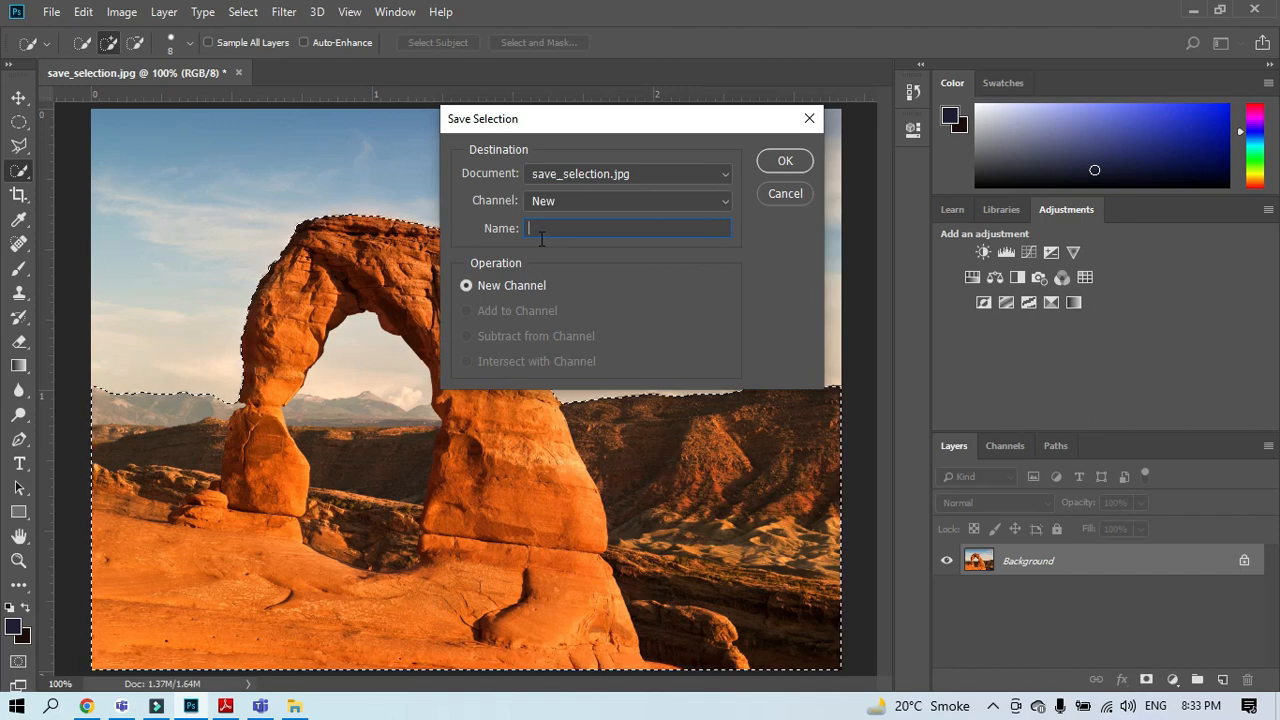
type("Mountin")
left_click(786, 161)
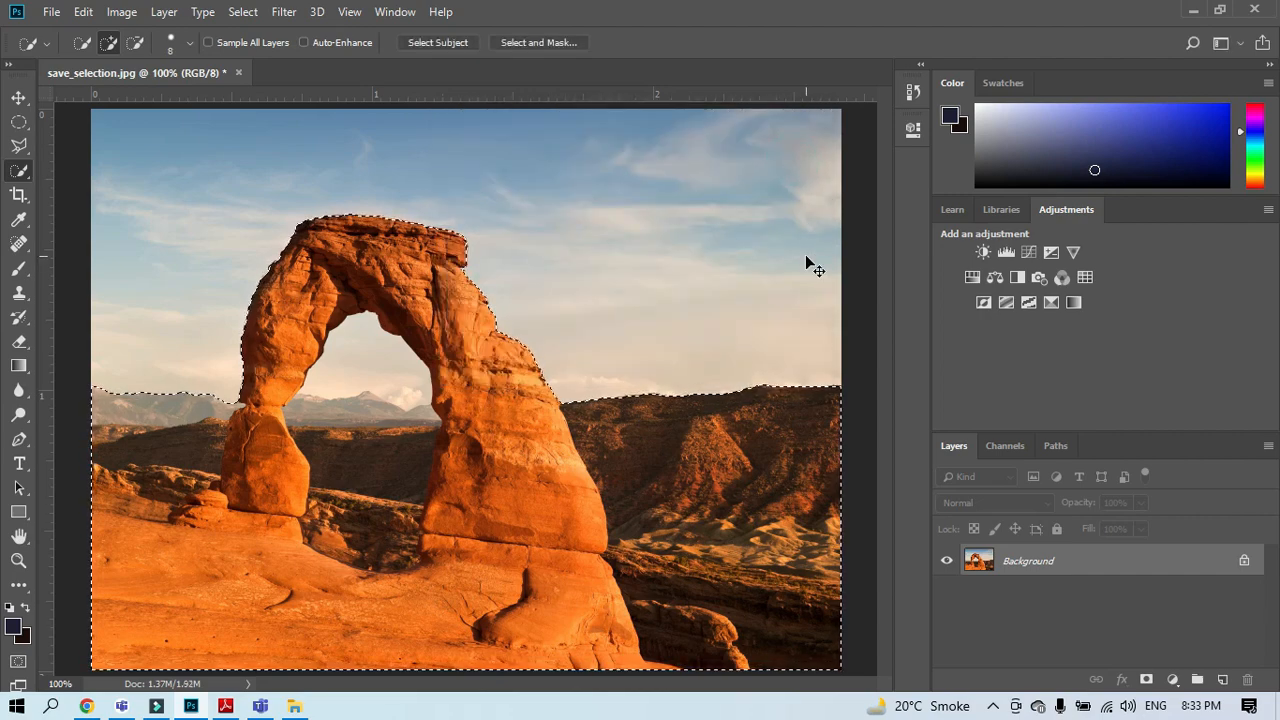
key("ctrl+d")
left_click(1006, 446)
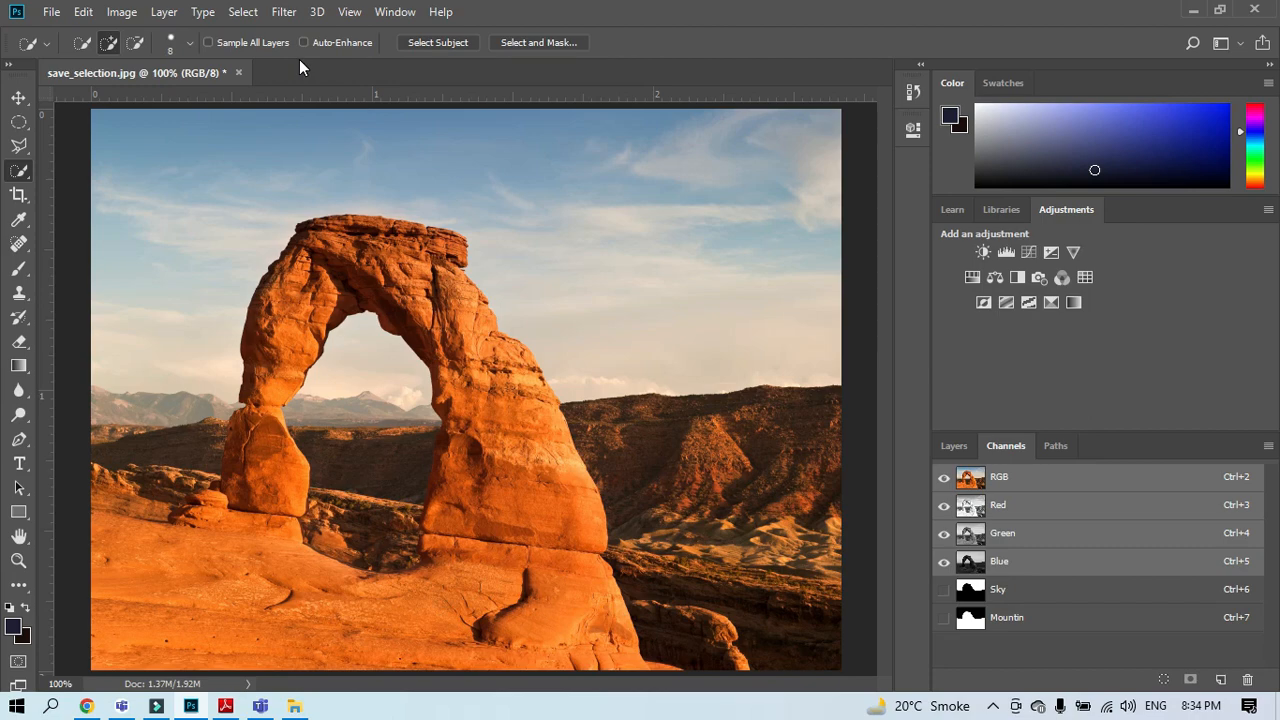
Step: Load the saved Sky channel as a new selection, without inverting it
left_click(245, 12)
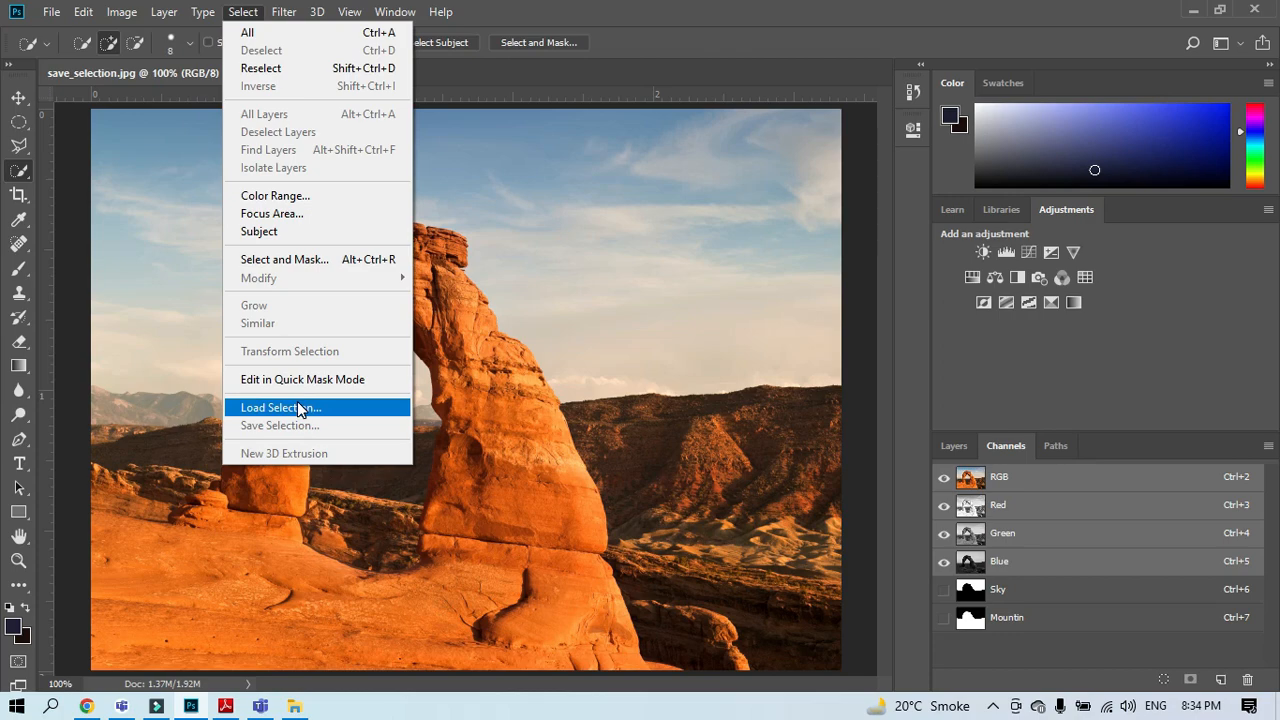
left_click(280, 407)
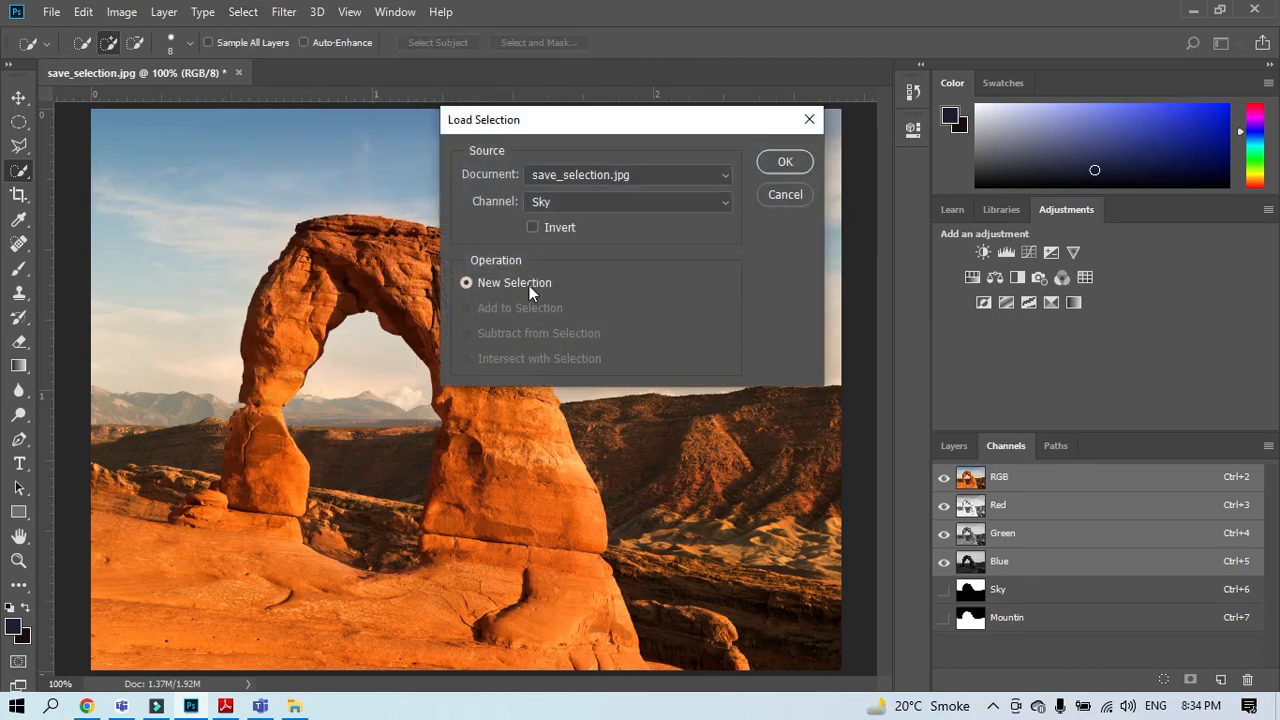
left_click(670, 200)
left_click(591, 243)
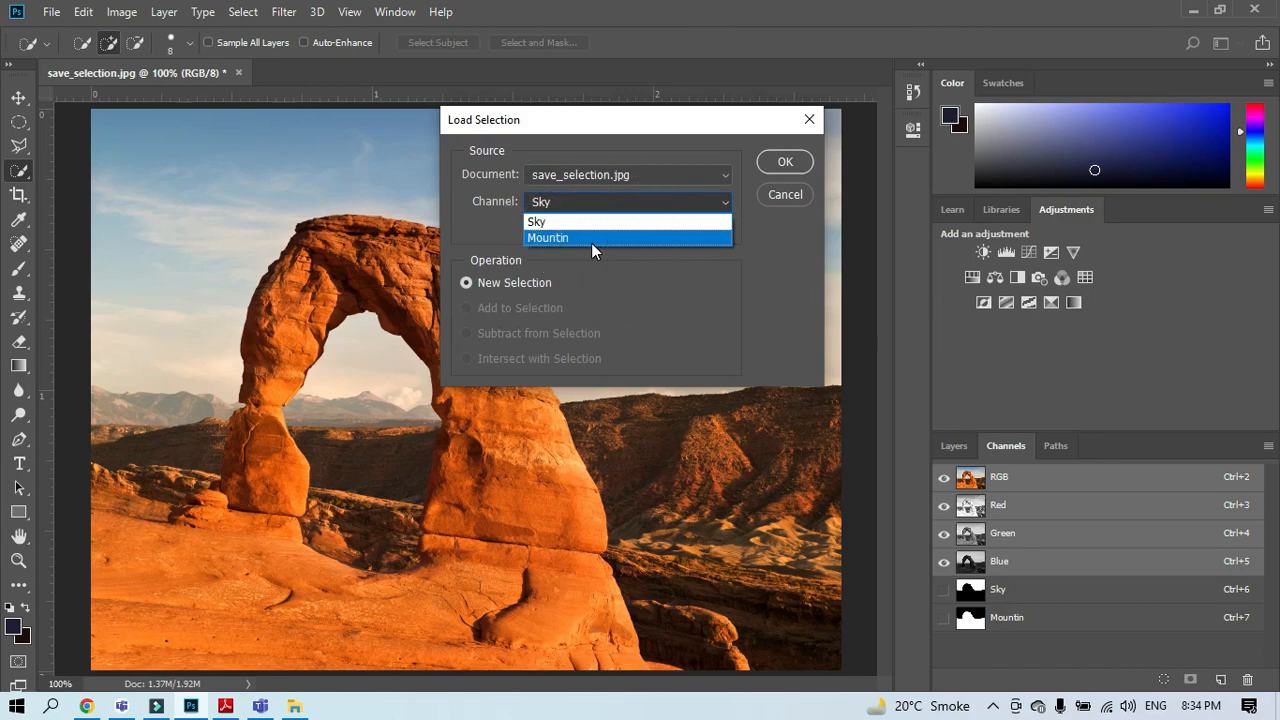
key("ctrl")
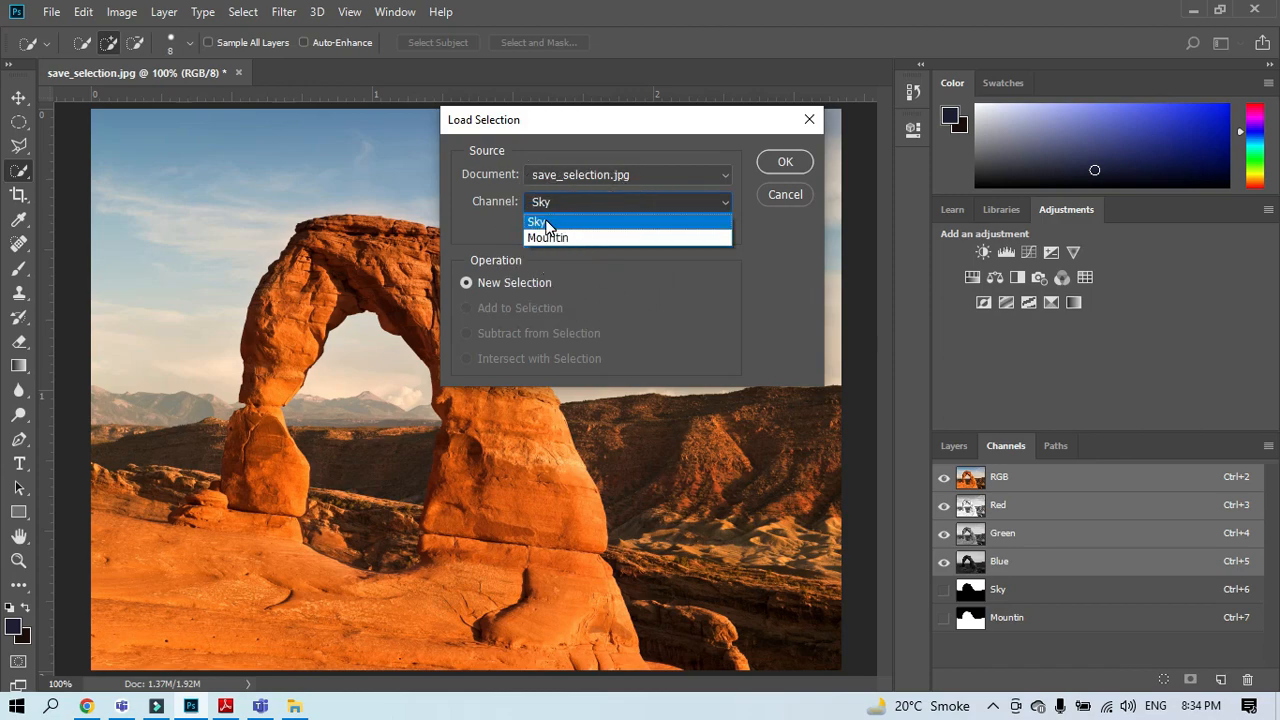
left_click(546, 225)
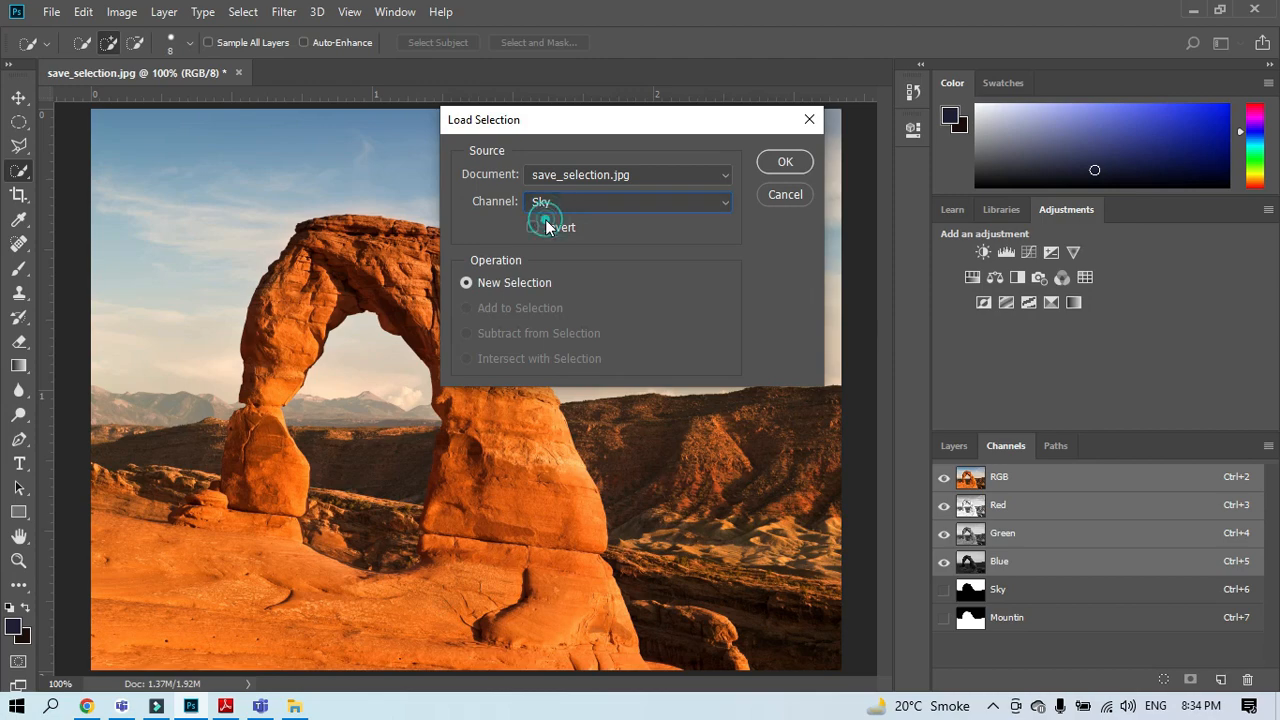
left_click(762, 163)
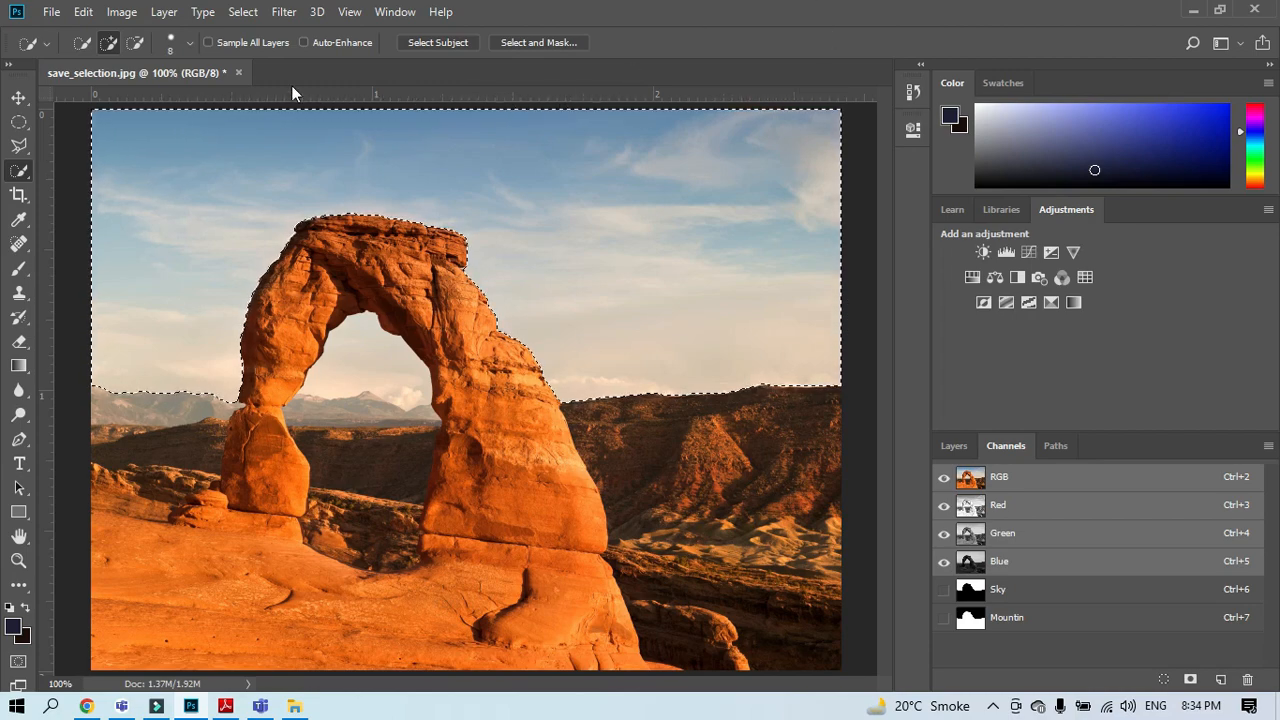
Step: Close save_selection.jpg without saving the changes
left_click(240, 71)
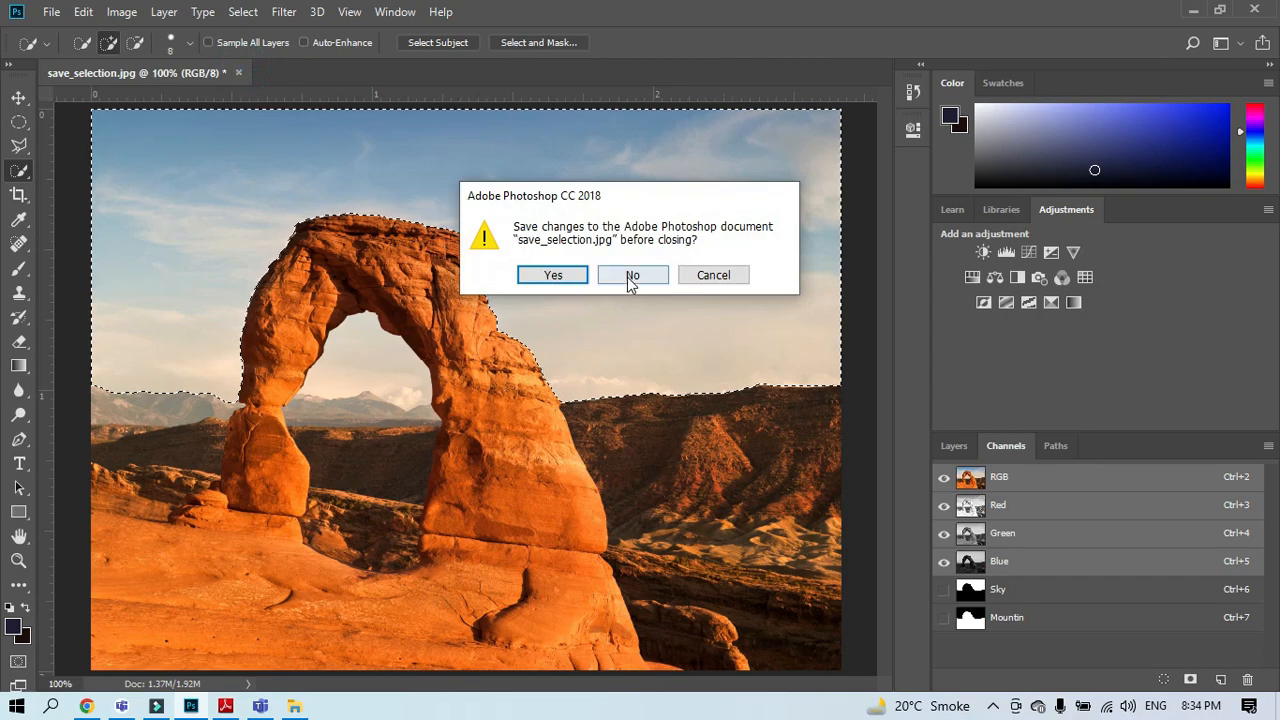
left_click(627, 277)
Step: Close the Lecture 04 folder and switch to class 04.pdf in Adobe Reader
left_click(222, 700)
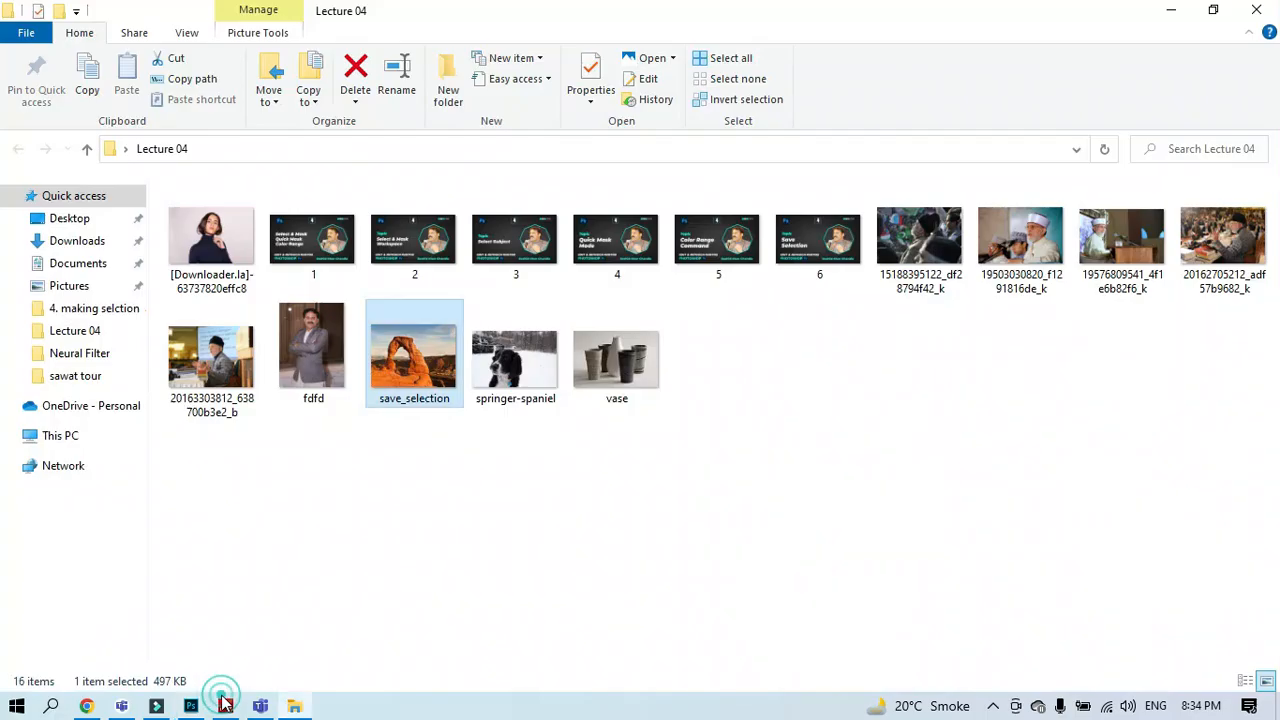
left_click(1270, 8)
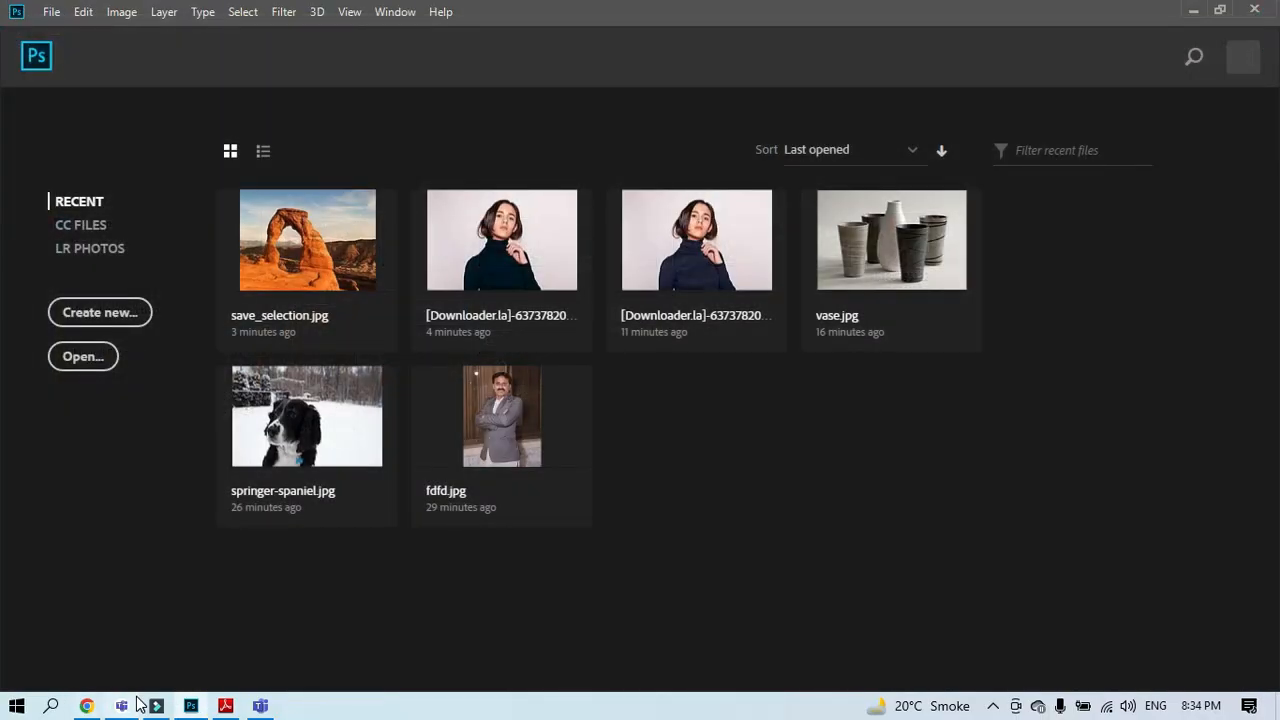
left_click(220, 703)
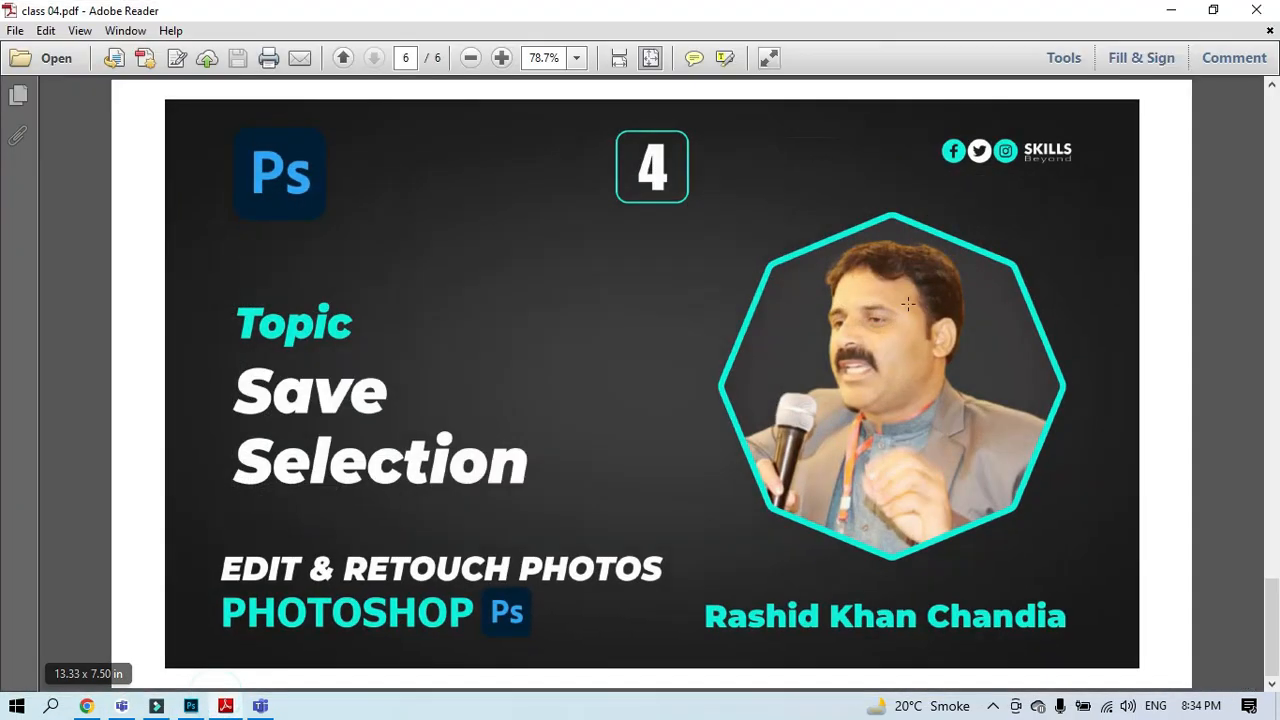